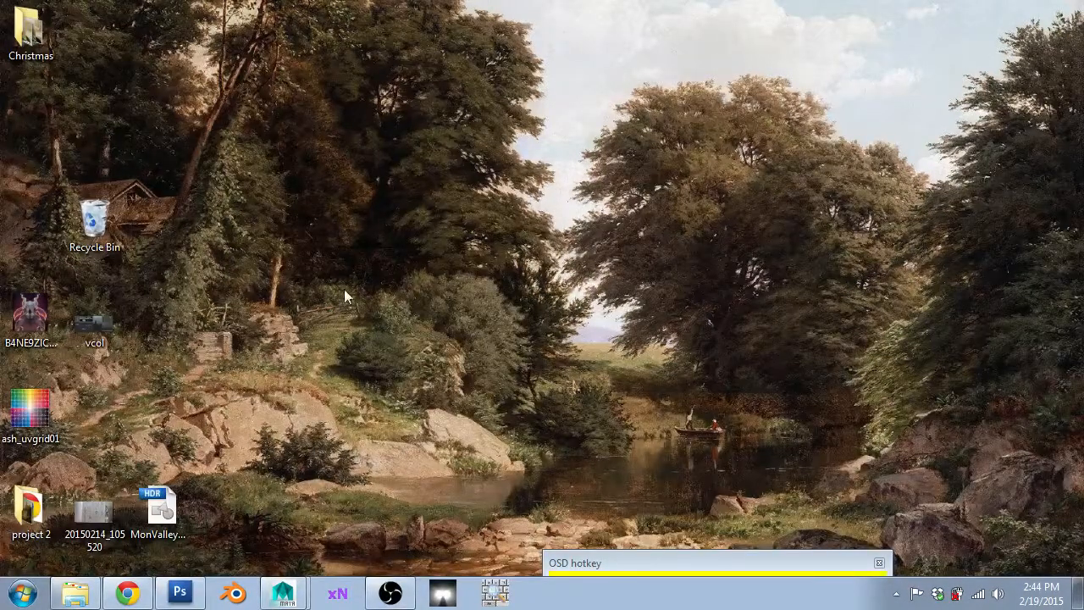
# - Switch to Maya and examine the grass clumps on the ground plane from closer up and from above
pyautogui.click(612, 565)
pyautogui.moveTo(276, 592); pyautogui.dragTo(263, 555)
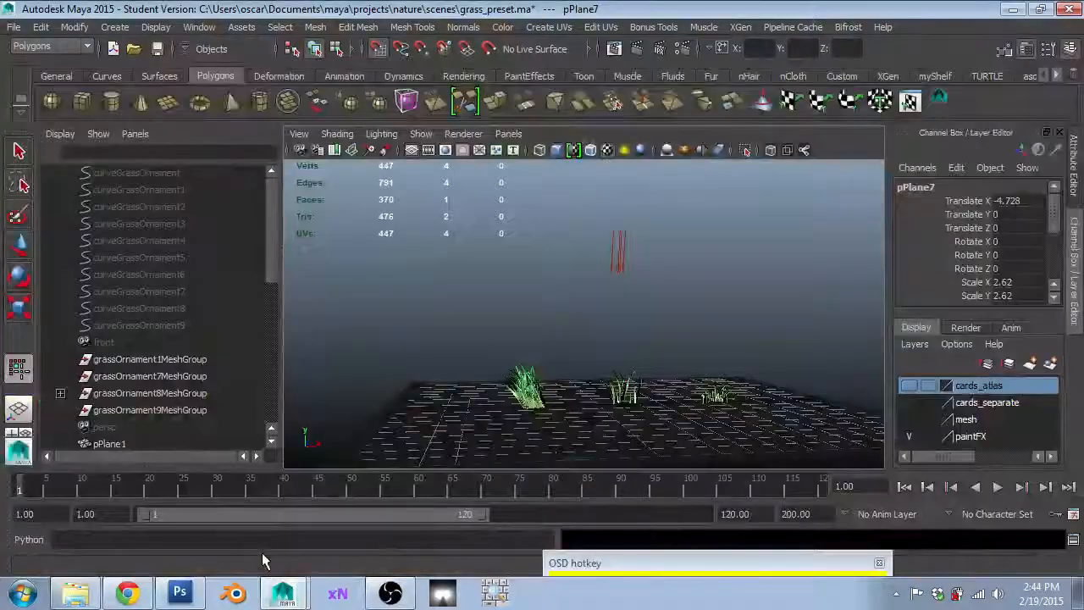
pyautogui.click(730, 569)
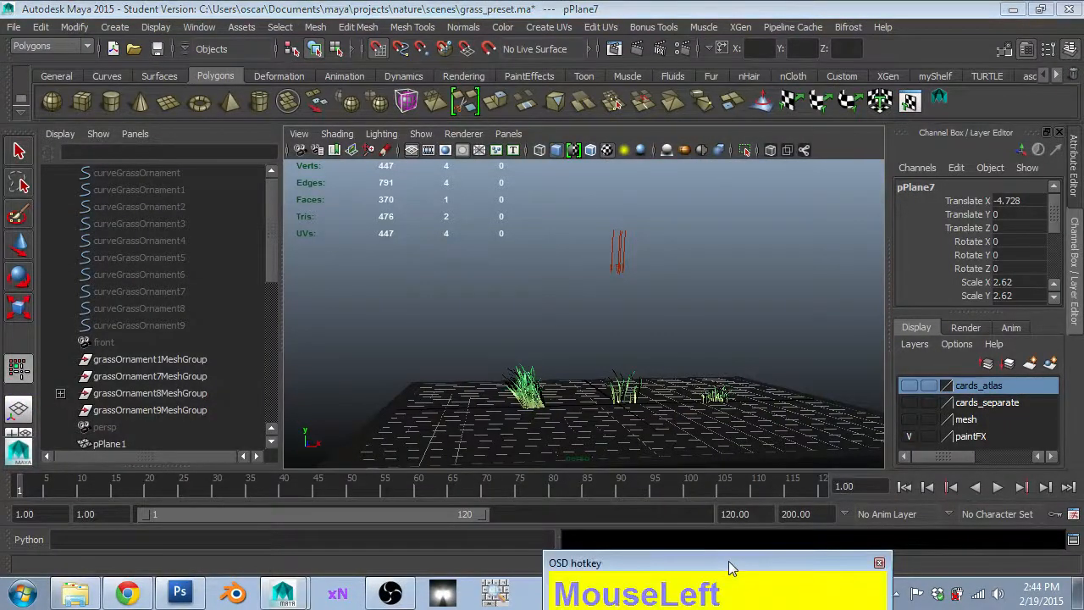
pyautogui.scroll(1, 571, 416)
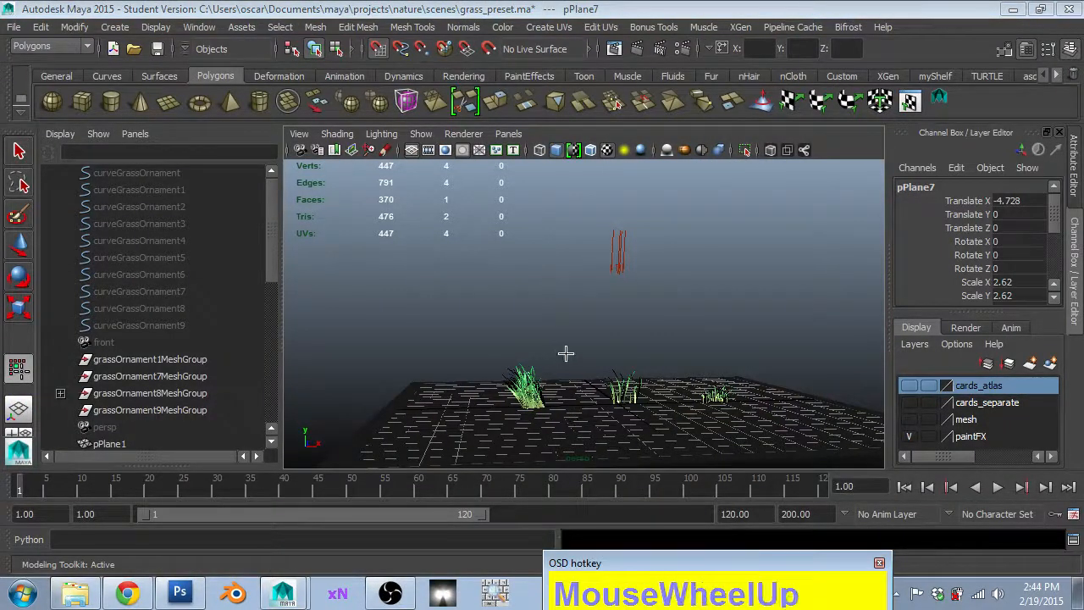
pyautogui.keyDown('alt'); pyautogui.moveTo(566, 353); pyautogui.dragTo(545, 355); pyautogui.keyUp('alt')
pyautogui.keyDown('alt'); pyautogui.moveTo(545, 356); pyautogui.dragTo(562, 274, button='middle'); pyautogui.keyUp('alt')
pyautogui.keyDown('alt'); pyautogui.moveTo(561, 274); pyautogui.dragTo(519, 302); pyautogui.keyUp('alt')
pyautogui.scroll(3, 557, 331)
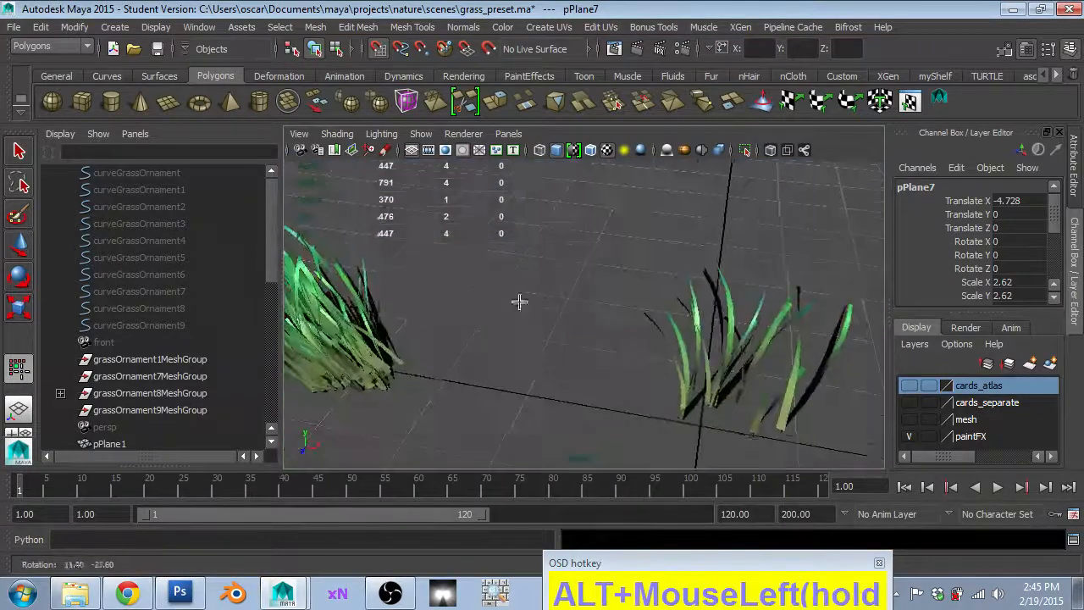
pyautogui.scroll(-3, 519, 302)
pyautogui.keyDown('alt'); pyautogui.moveTo(445, 307); pyautogui.dragTo(392, 300); pyautogui.keyUp('alt')
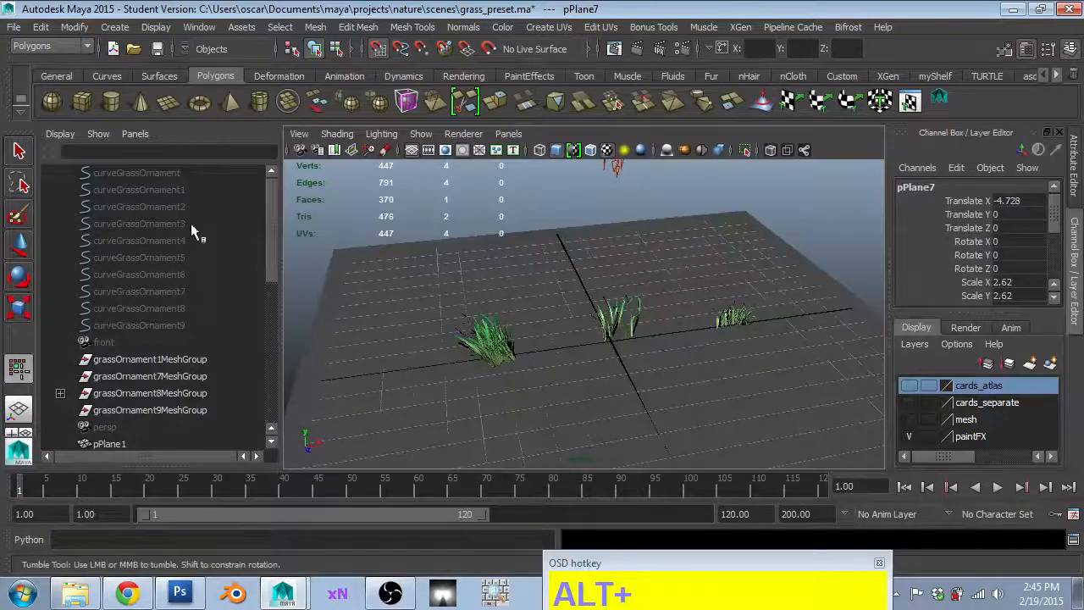
# - Open the Visor and snap its window to the left half of the screen beside the viewport
pyautogui.click(200, 27)
pyautogui.moveTo(253, 56)
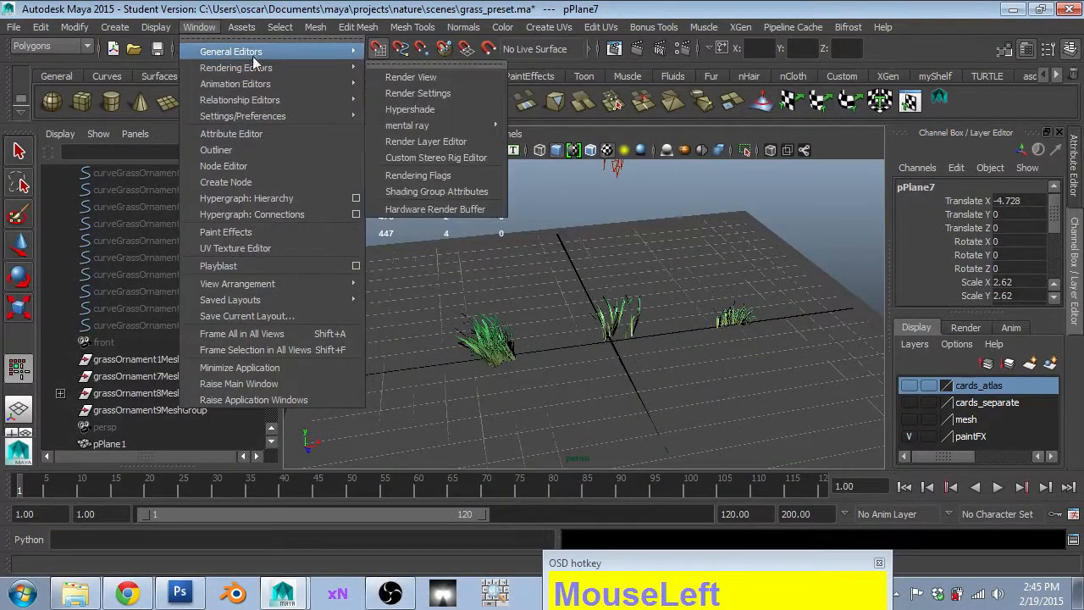
pyautogui.moveTo(279, 68)
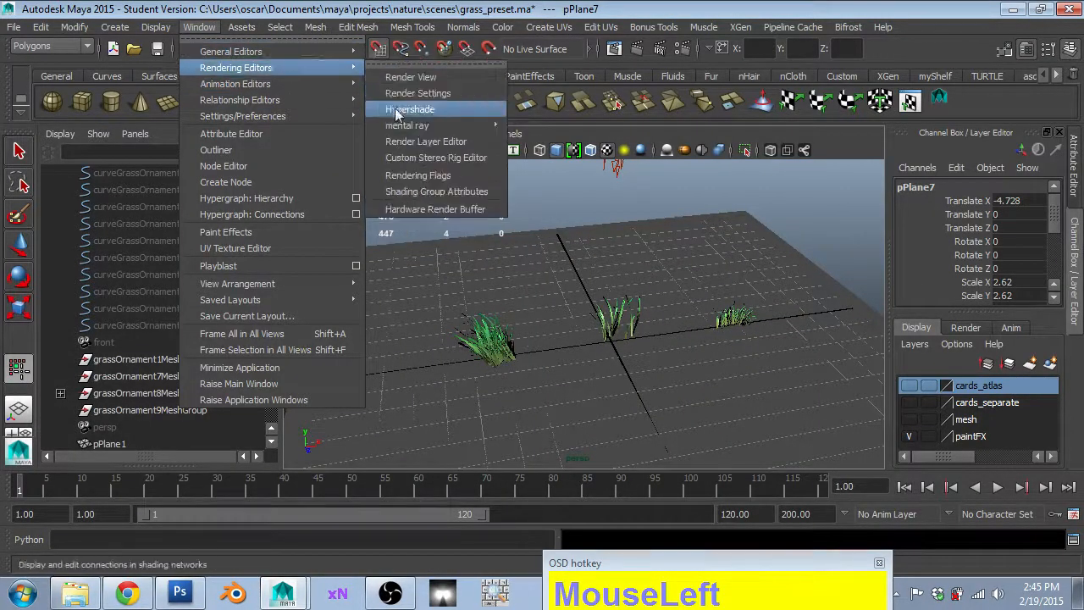
pyautogui.moveTo(307, 52)
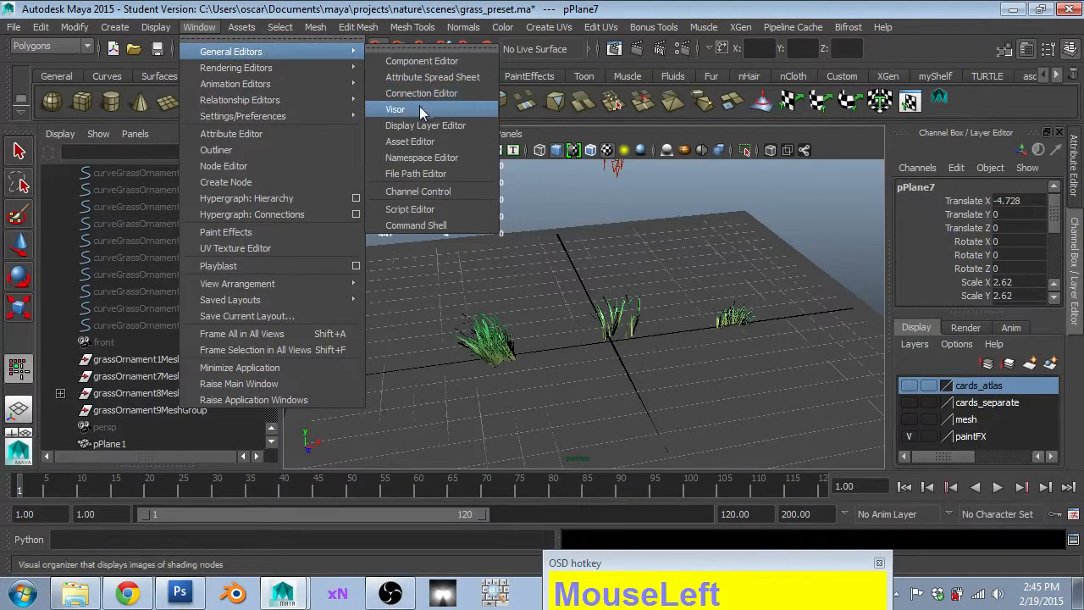
pyautogui.click(420, 109)
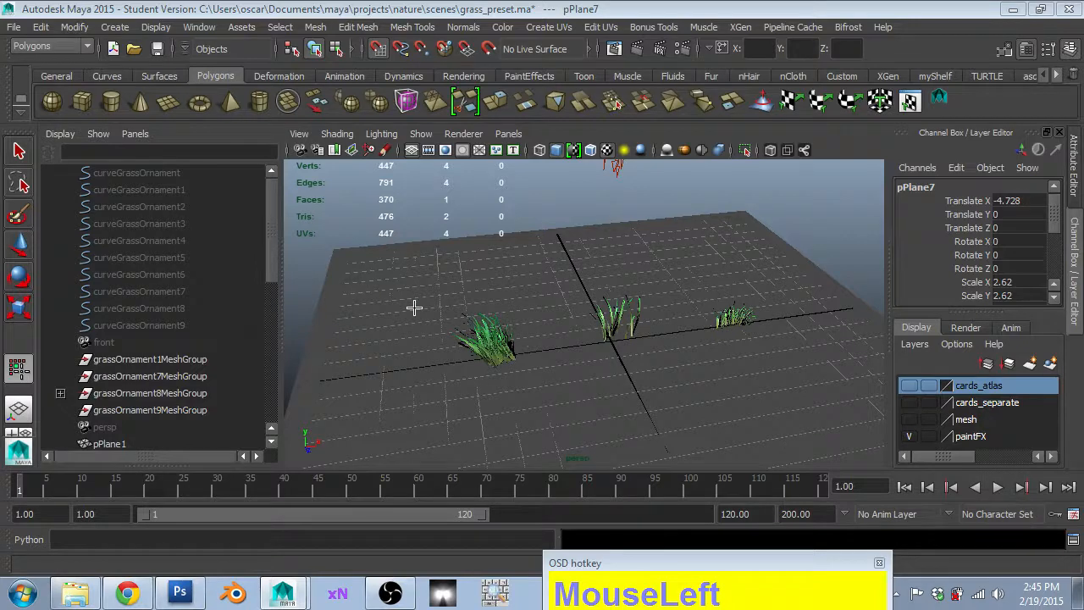
pyautogui.press('super+Right')
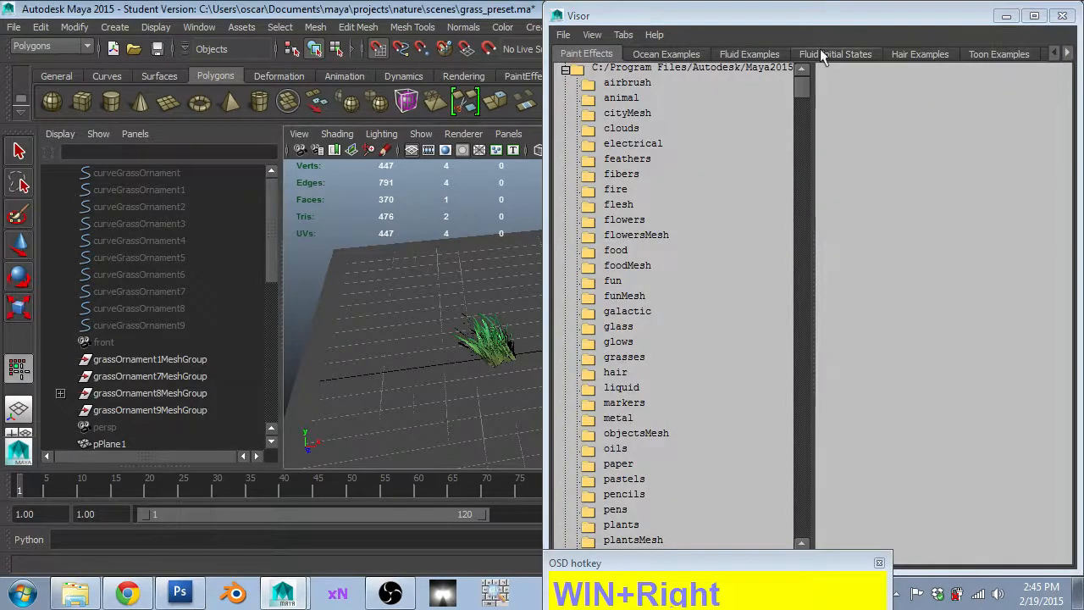
pyautogui.press('super+Left')
pyautogui.press('super+Left')
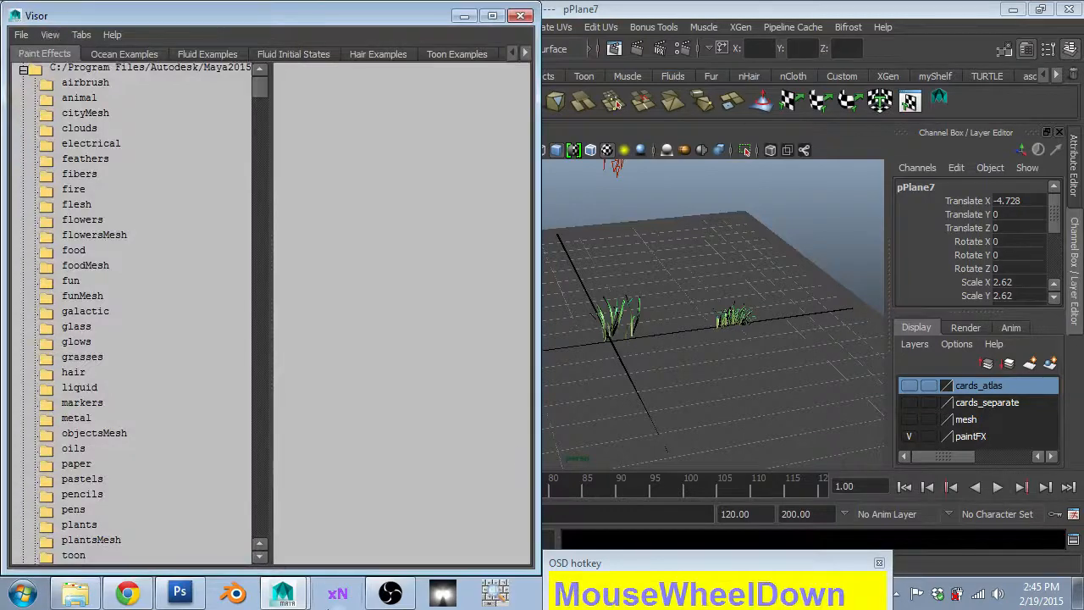
# - Browse the Paint Effects brush folders in the Visor and open the grasses folder
pyautogui.scroll(-3, 158, 520)
pyautogui.click(79, 408)
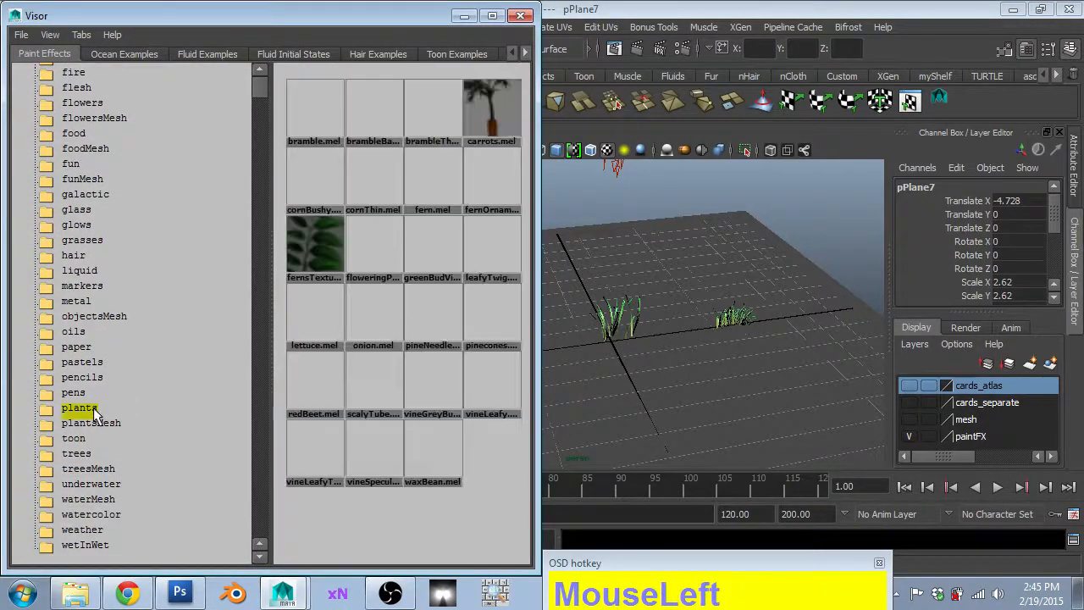
pyautogui.click(74, 440)
pyautogui.click(77, 455)
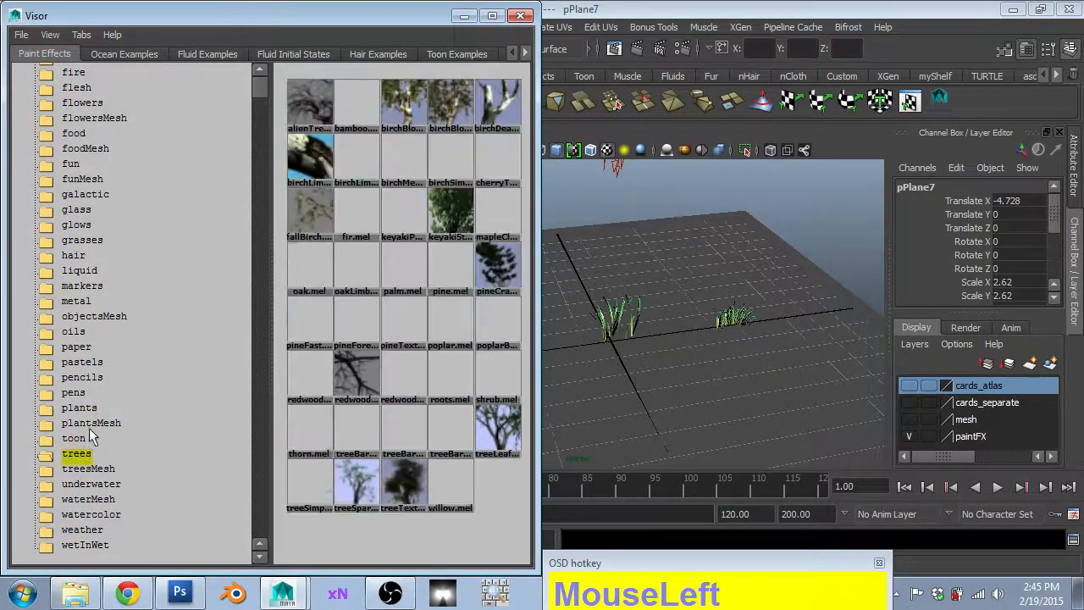
pyautogui.click(72, 424)
pyautogui.click(81, 286)
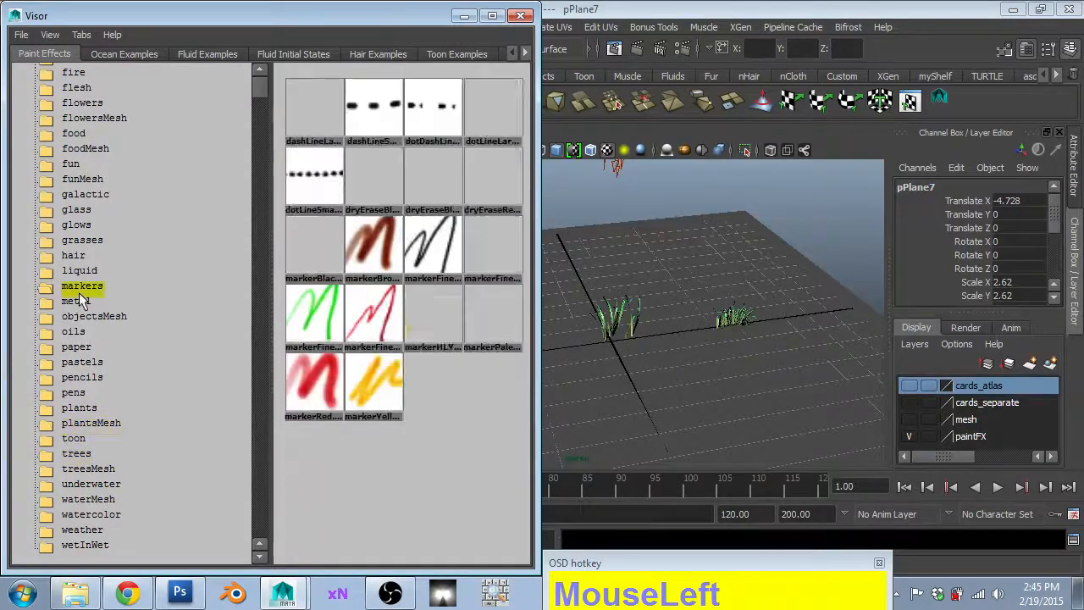
pyautogui.click(74, 211)
pyautogui.click(86, 148)
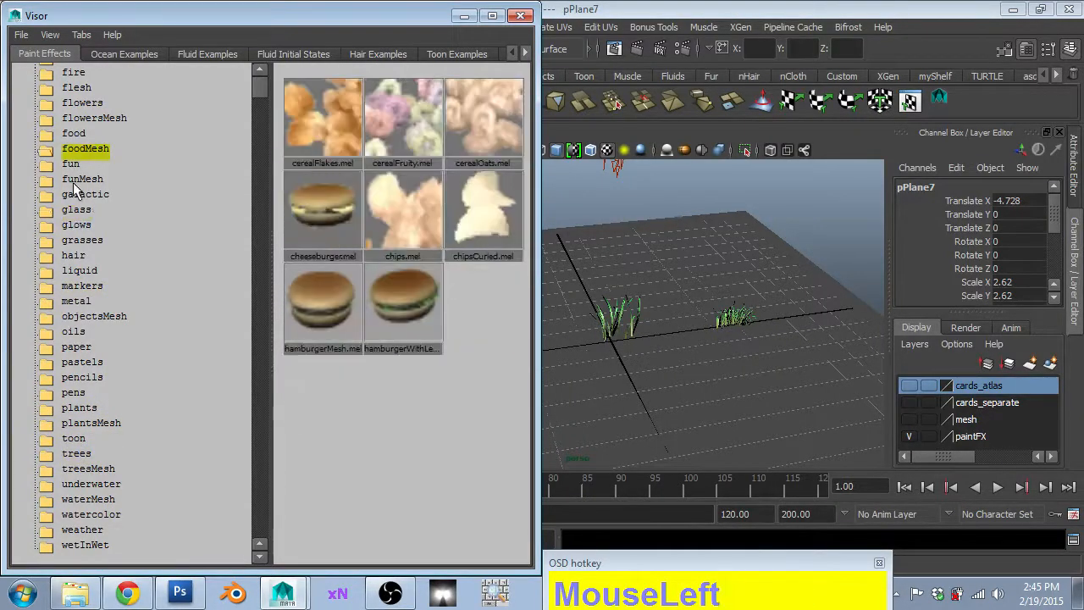
pyautogui.click(82, 179)
pyautogui.click(82, 240)
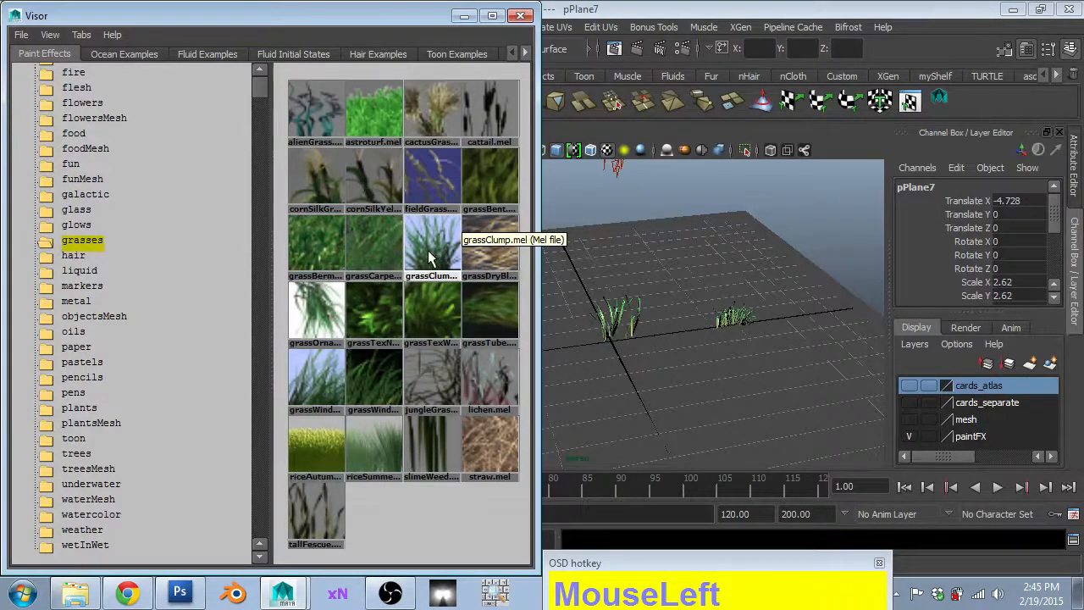
# - Paint a short test stroke on the ground plane with the grassDryBlowing brush and inspect it up close
pyautogui.click(485, 239)
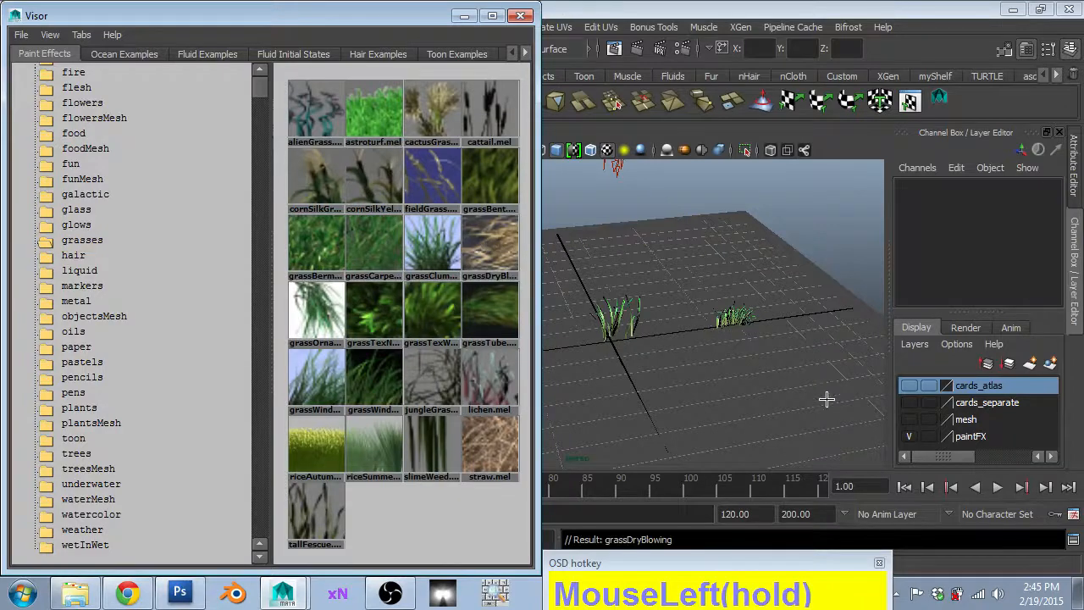
pyautogui.click(760, 362)
pyautogui.moveTo(760, 361); pyautogui.dragTo(834, 360)
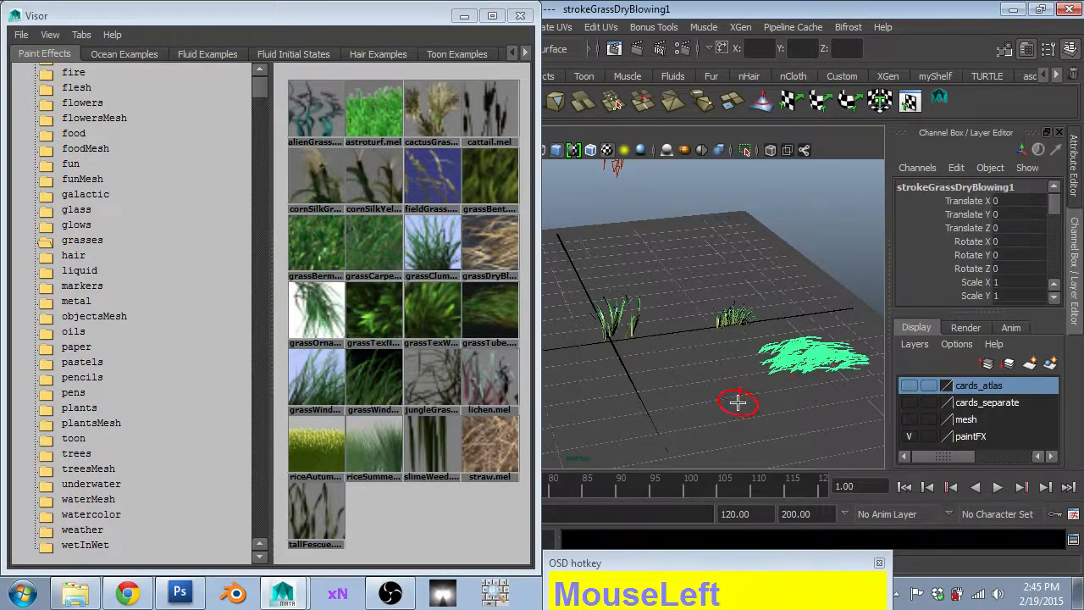
pyautogui.keyDown('alt'); pyautogui.moveTo(738, 402); pyautogui.dragTo(738, 387, button='right'); pyautogui.keyUp('alt')
pyautogui.keyDown('alt'); pyautogui.moveTo(738, 387); pyautogui.dragTo(666, 404, button='middle'); pyautogui.keyUp('alt')
pyautogui.keyDown('alt'); pyautogui.moveTo(666, 405); pyautogui.dragTo(646, 363); pyautogui.keyUp('alt')
pyautogui.moveTo(646, 364)
pyautogui.keyDown('alt'); pyautogui.mouseDown(button='middle')
pyautogui.moveTo(607, 283)
pyautogui.moveTo(619, 260)
pyautogui.mouseUp(button='middle'); pyautogui.keyUp('alt')
pyautogui.moveTo(619, 260)
pyautogui.keyDown('alt'); pyautogui.mouseDown()
pyautogui.moveTo(660, 240)
pyautogui.moveTo(622, 259)
pyautogui.moveTo(616, 391)
pyautogui.mouseUp(); pyautogui.keyUp('alt')
pyautogui.moveTo(581, 436)
pyautogui.keyDown('alt'); pyautogui.mouseDown()
pyautogui.moveTo(690, 375)
pyautogui.moveTo(666, 412)
pyautogui.moveTo(555, 431)
pyautogui.mouseUp(); pyautogui.keyUp('alt')
# - Paint a test stroke with the riceAutumn brush in front of the dry grass
pyautogui.click(295, 439)
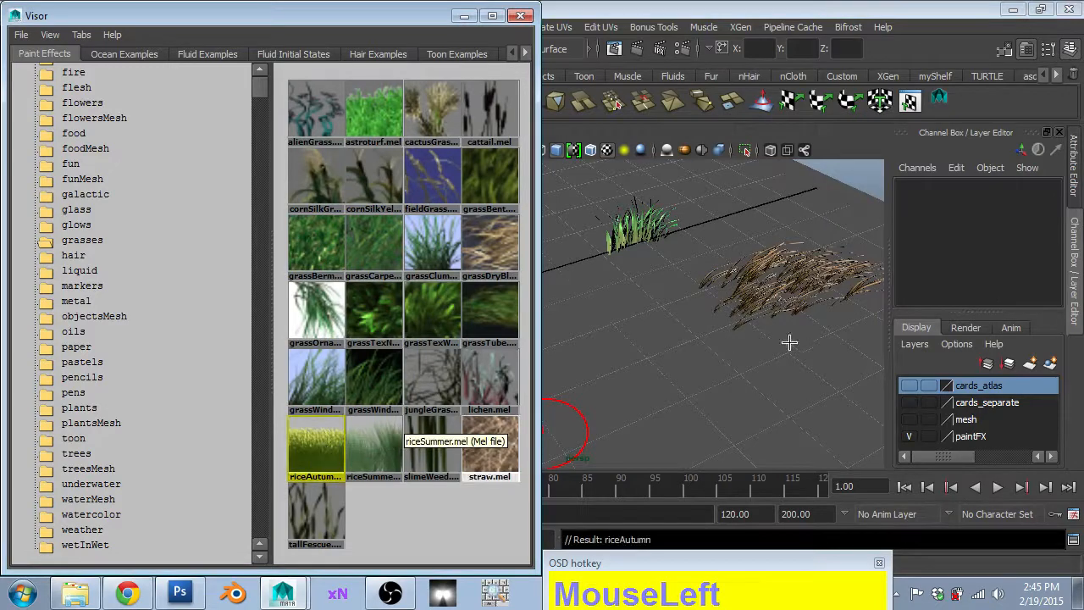
pyautogui.moveTo(789, 341); pyautogui.dragTo(734, 404)
pyautogui.scroll(-3, 726, 392)
# - Undo the riceAutumn and grassDryBlowing test strokes
pyautogui.hotkey('ctrl', 'z')
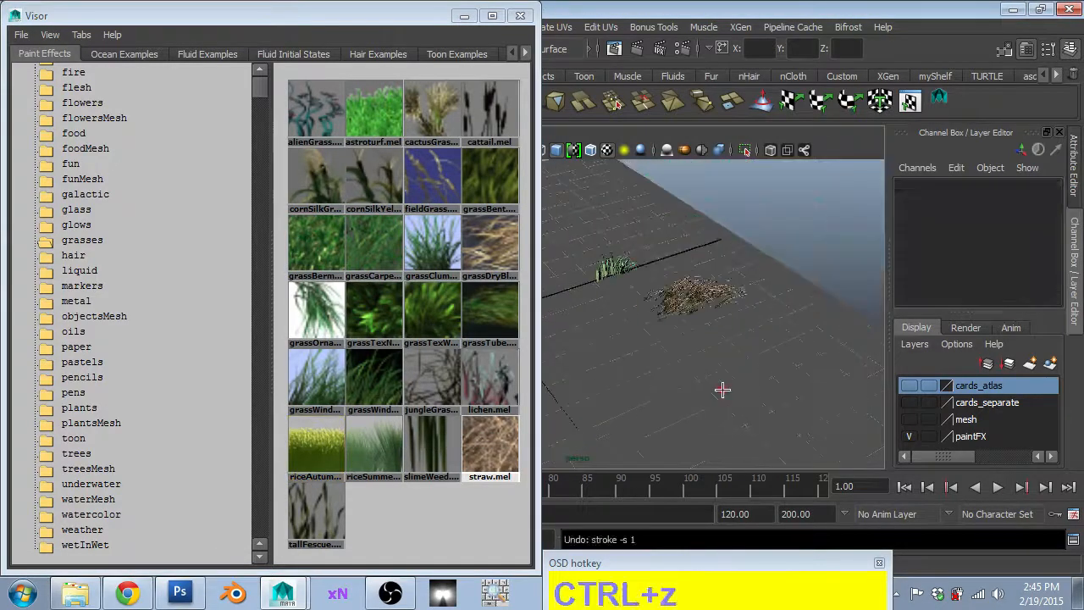
pyautogui.scroll(2, 682, 366)
pyautogui.hotkey('ctrl', 'z')
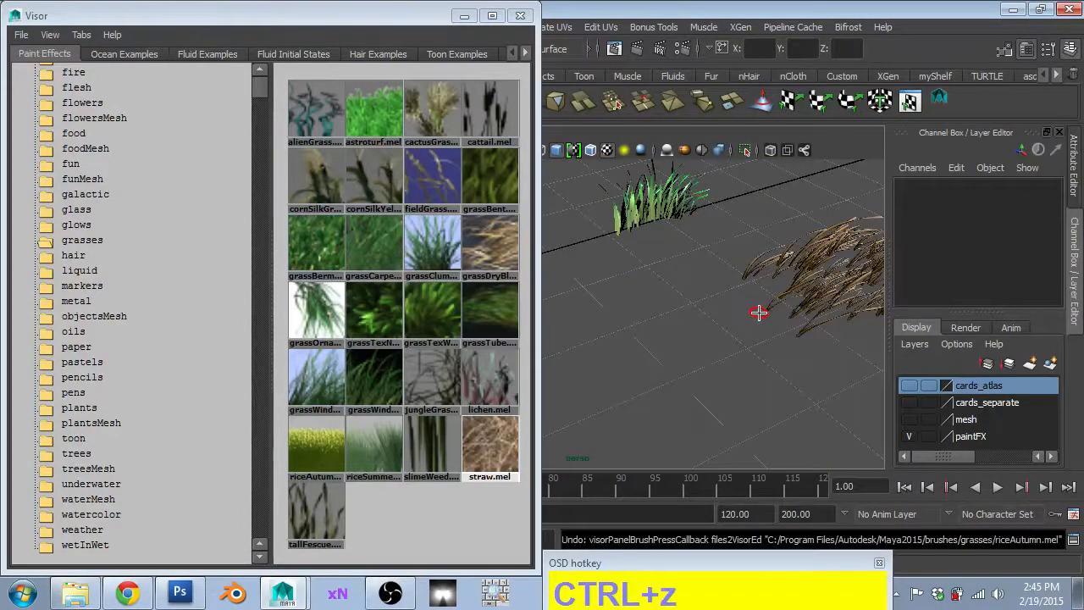
pyautogui.scroll(-2, 758, 313)
pyautogui.hotkey('ctrl', 'z')
pyautogui.hotkey('ctrl', 'z')
pyautogui.scroll(-2, 678, 288)
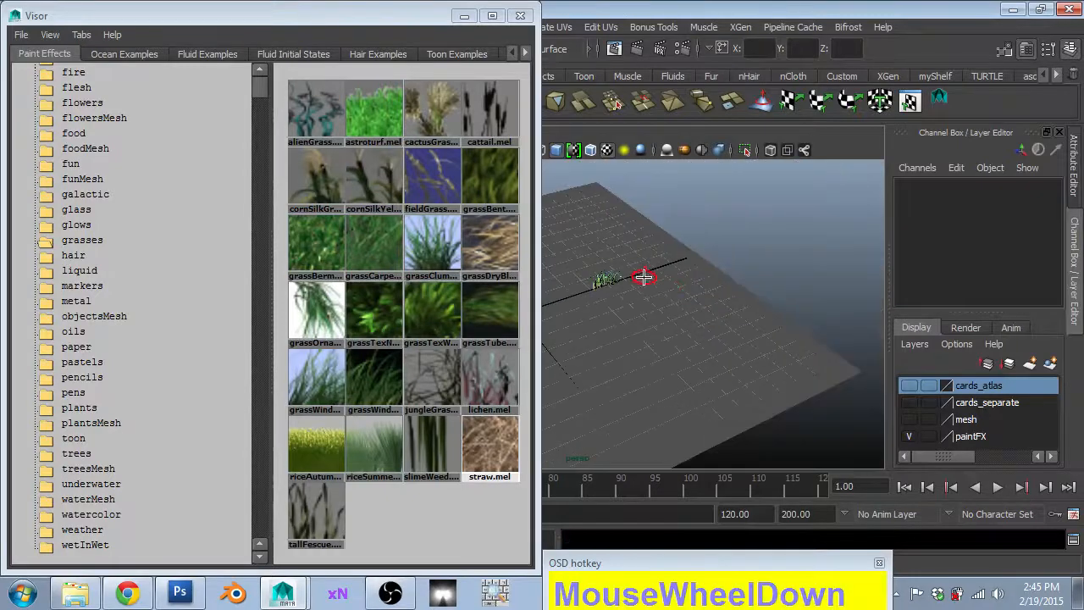
# - Switch from the Paint Effects brush to the Move tool and leave nothing selected in the scene
pyautogui.keyDown('alt'); pyautogui.moveTo(644, 278); pyautogui.dragTo(793, 263, button='middle'); pyautogui.keyUp('alt')
pyautogui.press('w')
pyautogui.scroll(4, 630, 392)
pyautogui.click(634, 329)
pyautogui.scroll(-3, 683, 307)
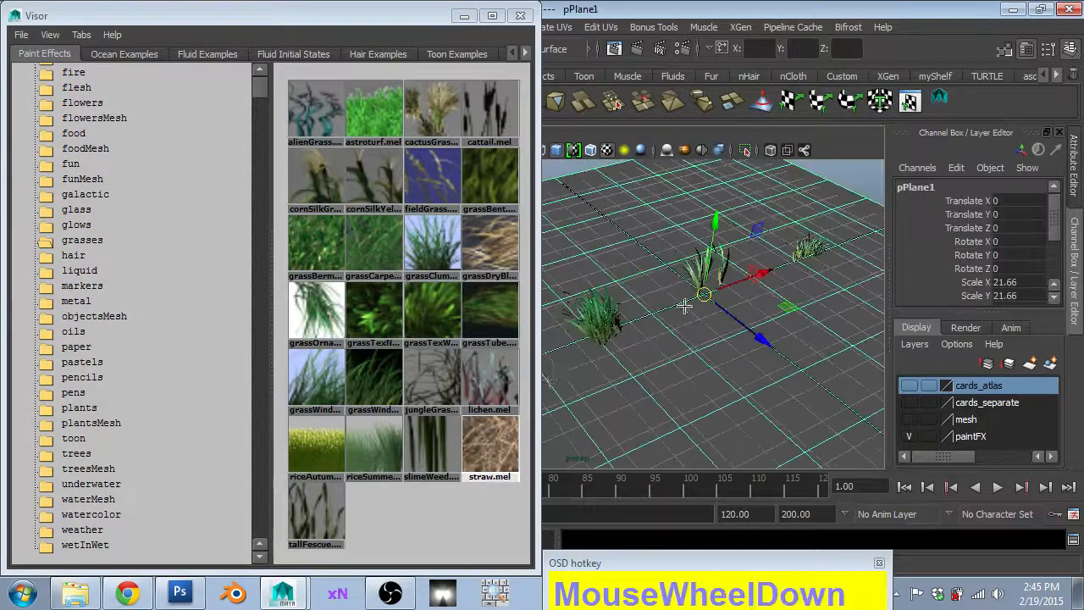
pyautogui.click(64, 403)
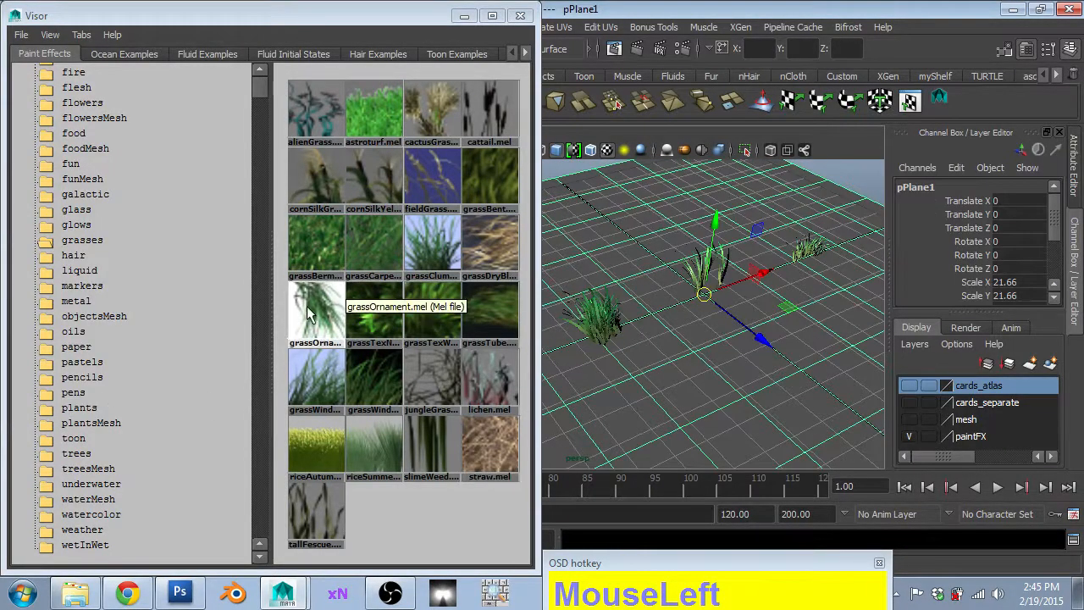
pyautogui.moveTo(631, 190)
pyautogui.keyDown('alt'); pyautogui.mouseDown()
pyautogui.moveTo(616, 242)
pyautogui.moveTo(625, 206)
pyautogui.mouseUp(); pyautogui.keyUp('alt')
pyautogui.click(625, 206)
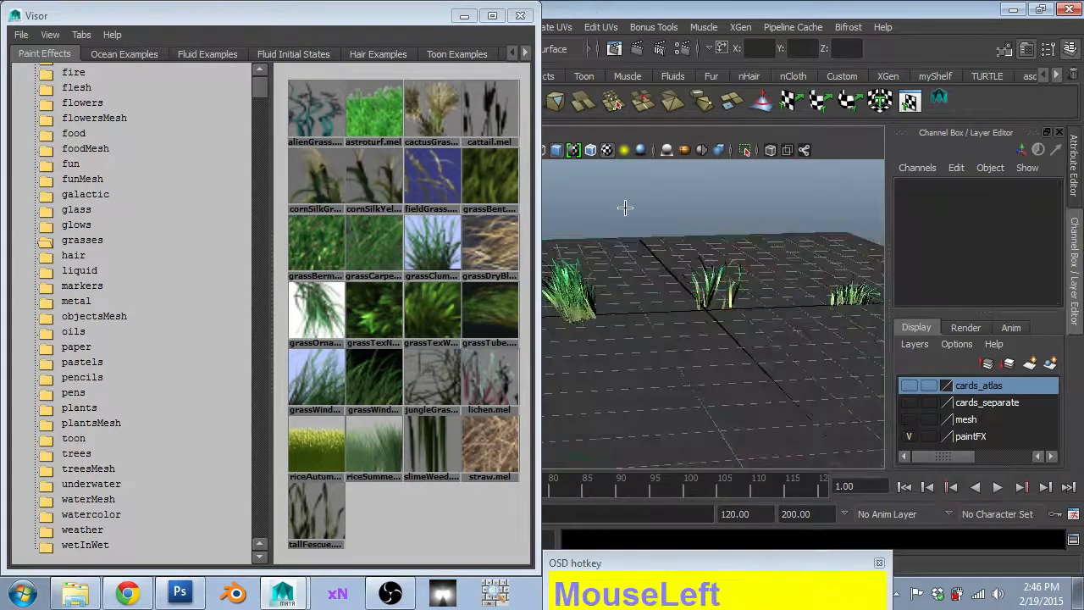
# - Switch the viewport to the Paint Effects panel and back, framing the dense grass clump up close
pyautogui.scroll(3, 625, 206)
pyautogui.scroll(-2, 625, 207)
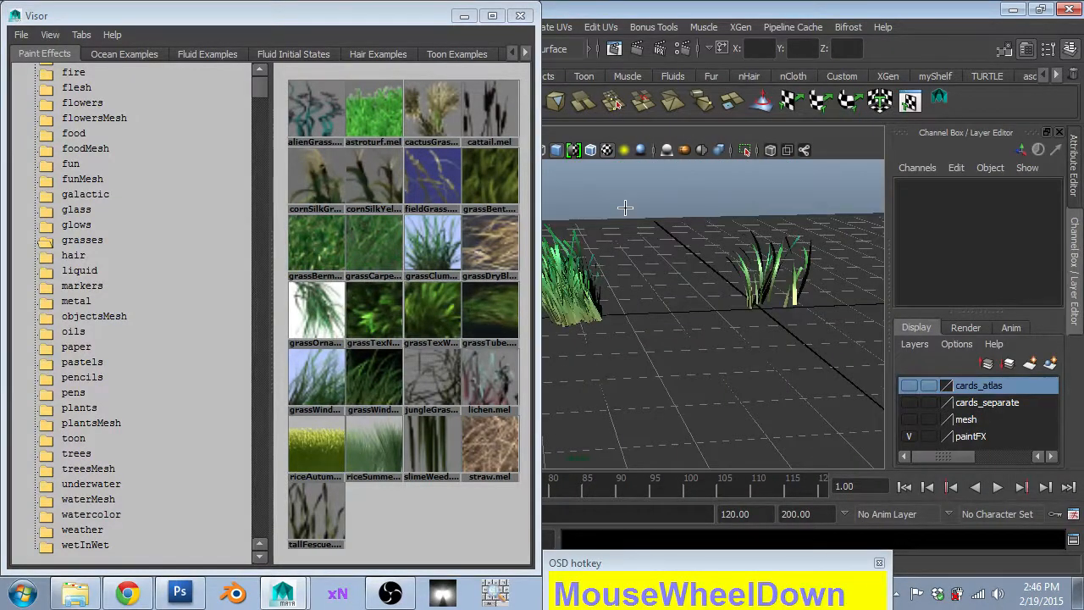
pyautogui.scroll(4, 616, 288)
pyautogui.press('8')
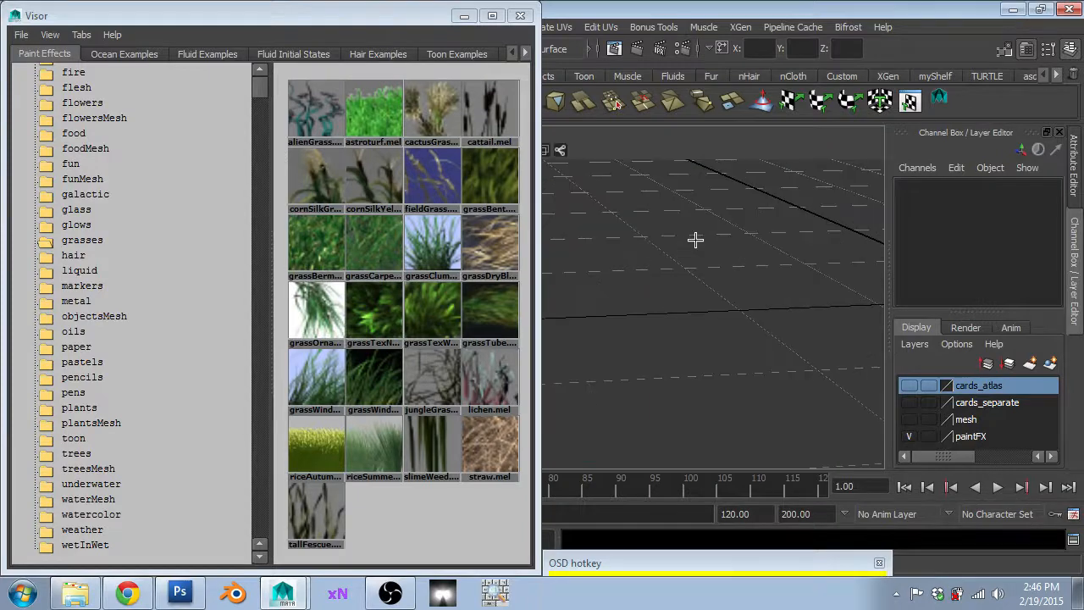
pyautogui.press('8')
pyautogui.keyDown('alt'); pyautogui.moveTo(647, 240); pyautogui.dragTo(625, 175); pyautogui.keyUp('alt')
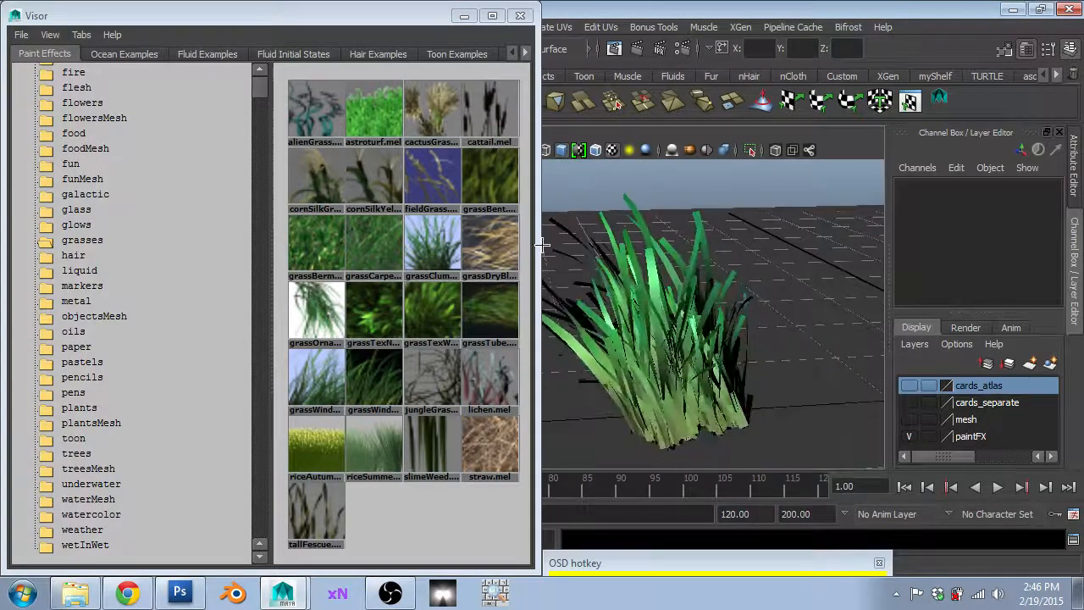
# - Narrow the Visor window to uncover the viewport and centre the dense grass clump in view
pyautogui.moveTo(543, 245); pyautogui.dragTo(197, 251)
pyautogui.keyDown('alt'); pyautogui.moveTo(818, 322); pyautogui.dragTo(563, 339); pyautogui.keyUp('alt')
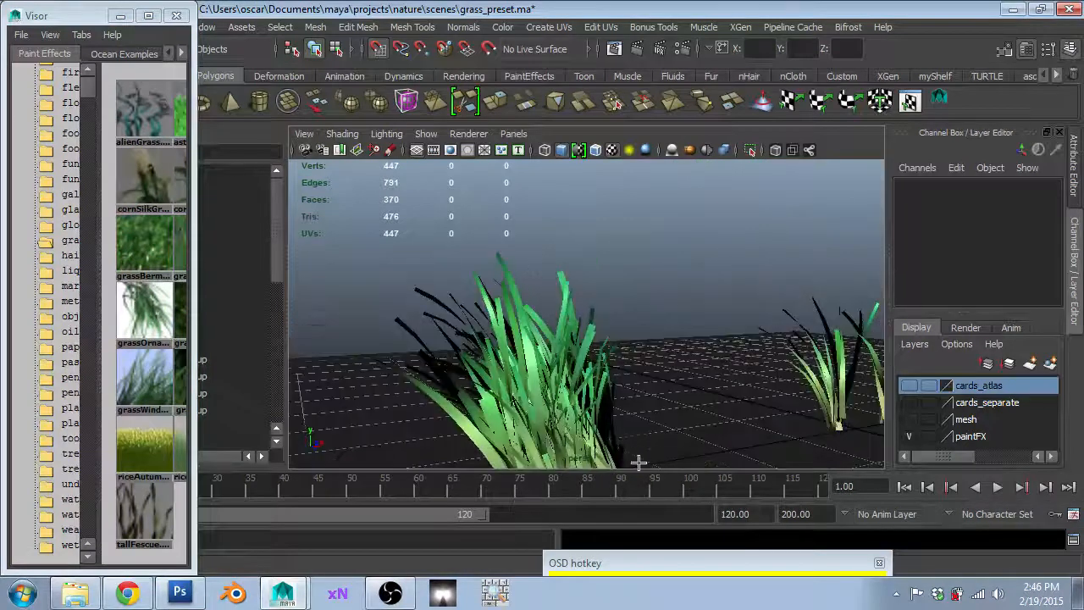
pyautogui.keyDown('alt'); pyautogui.moveTo(661, 381); pyautogui.dragTo(679, 315, button='middle'); pyautogui.keyUp('alt')
pyautogui.click(668, 567)
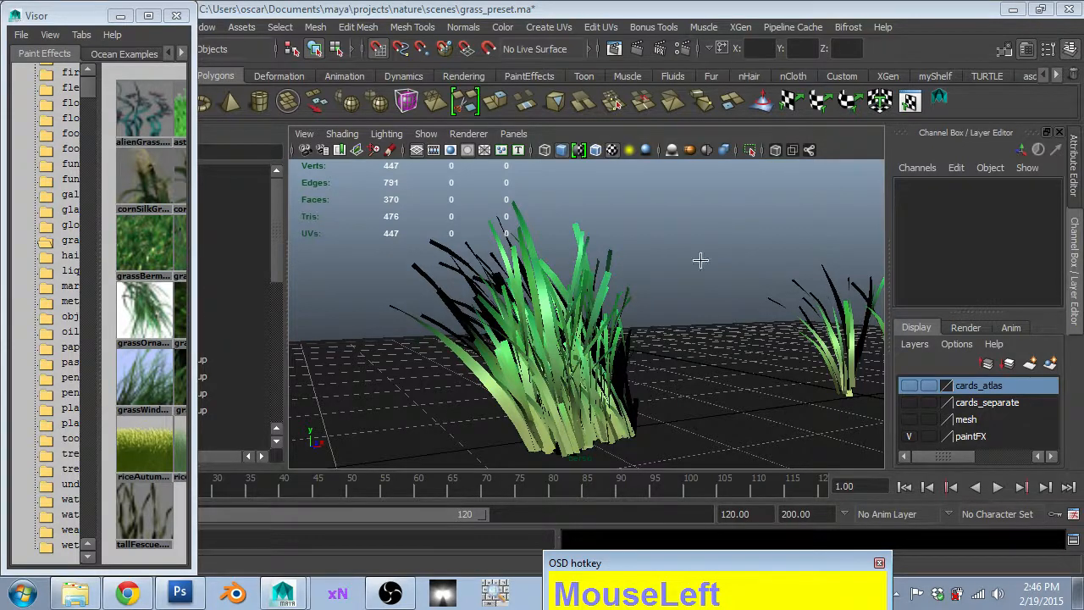
# - Select the densest of the three Paint Effects grass clumps on the ground plane
pyautogui.scroll(-1, 633, 303)
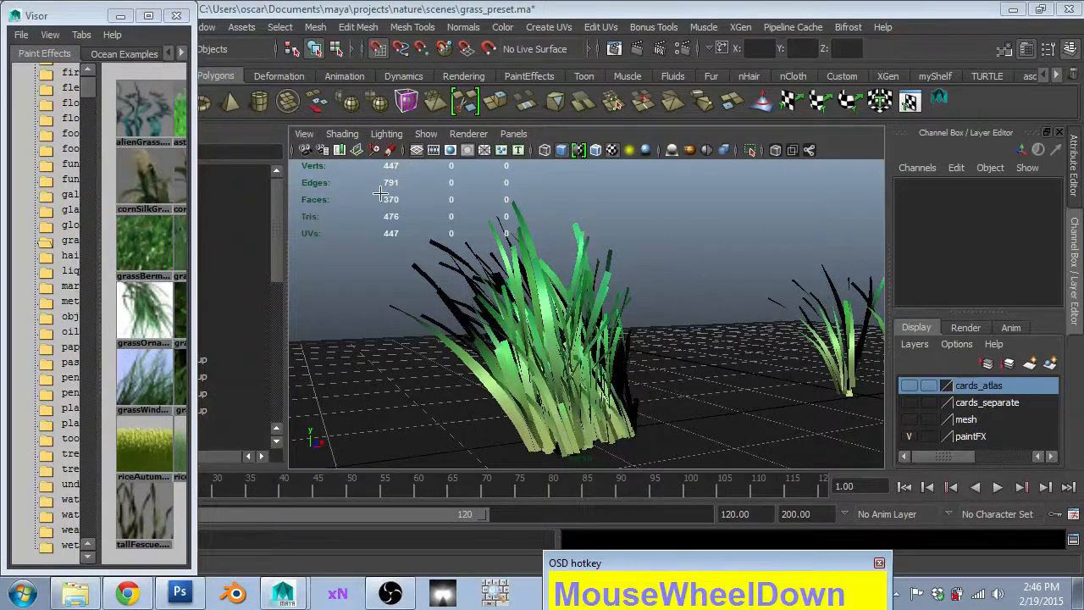
pyautogui.click(275, 236)
pyautogui.scroll(-3, 629, 291)
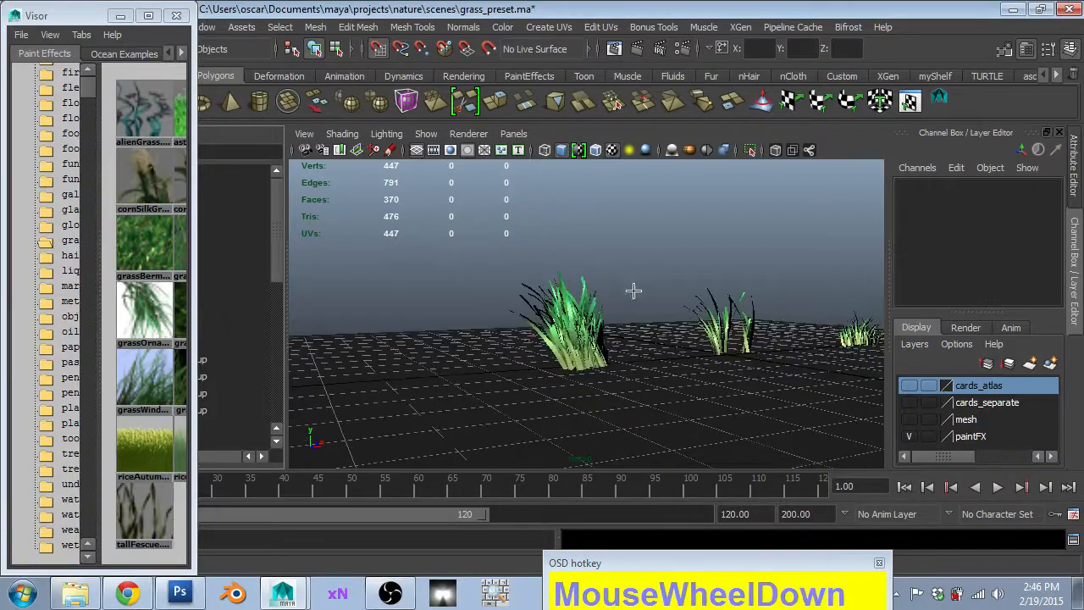
pyautogui.keyDown('alt'); pyautogui.moveTo(629, 290); pyautogui.dragTo(615, 339); pyautogui.keyUp('alt')
pyautogui.keyDown('alt'); pyautogui.moveTo(615, 339); pyautogui.dragTo(525, 380, button='middle'); pyautogui.keyUp('alt')
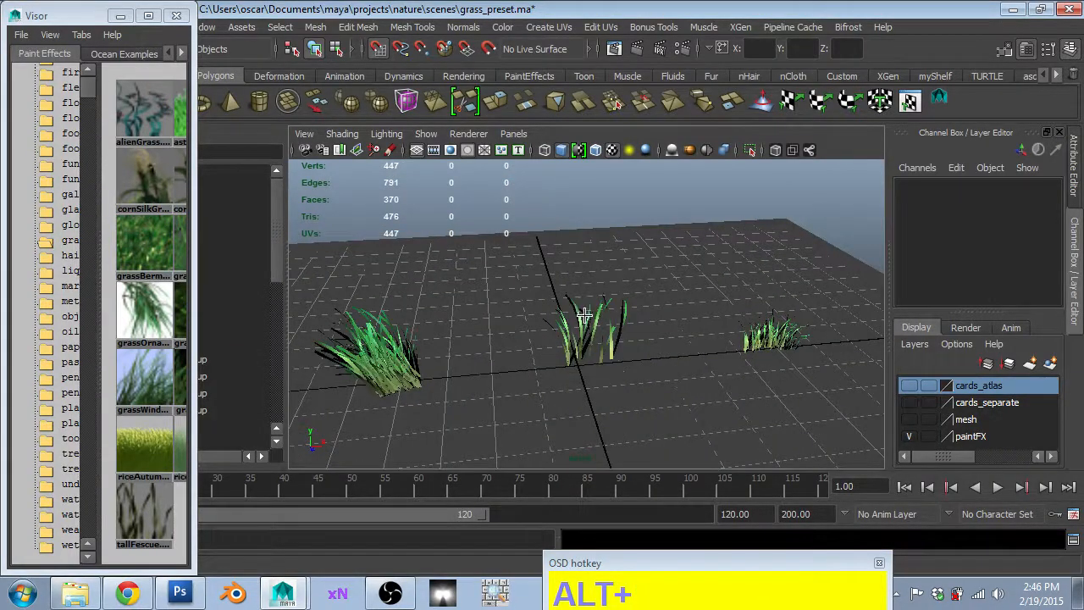
pyautogui.scroll(2, 475, 364)
pyautogui.keyDown('alt'); pyautogui.moveTo(425, 351); pyautogui.dragTo(475, 302, button='middle'); pyautogui.keyUp('alt')
pyautogui.scroll(-3, 471, 306)
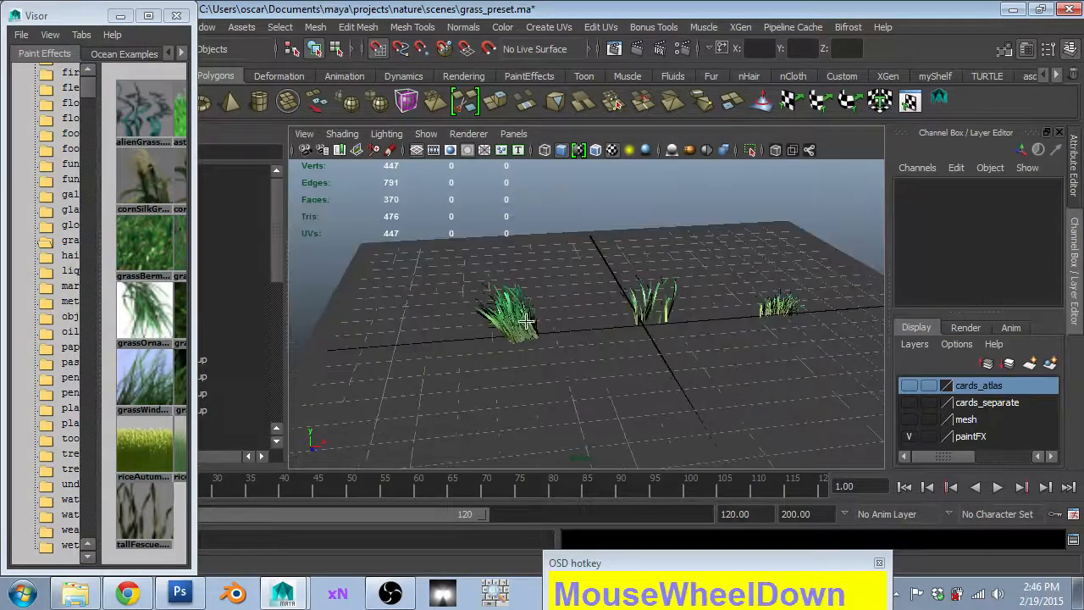
pyautogui.click(527, 321)
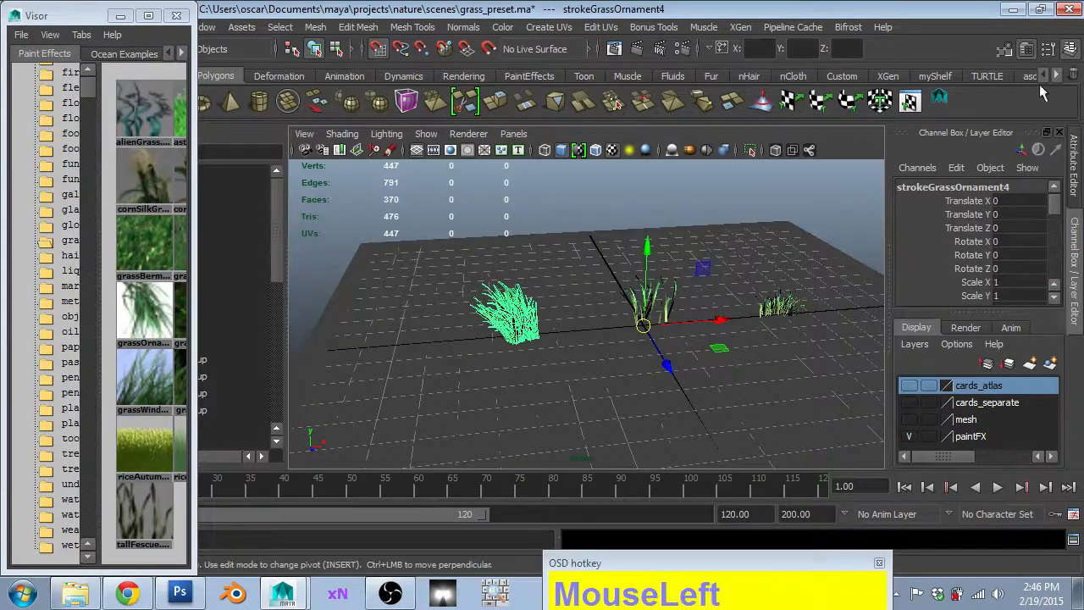
# - Open the Attribute Editor for the selected dense clump and browse the attributes of its grassOrnament4 brush
pyautogui.hotkey('ctrl', 'a')
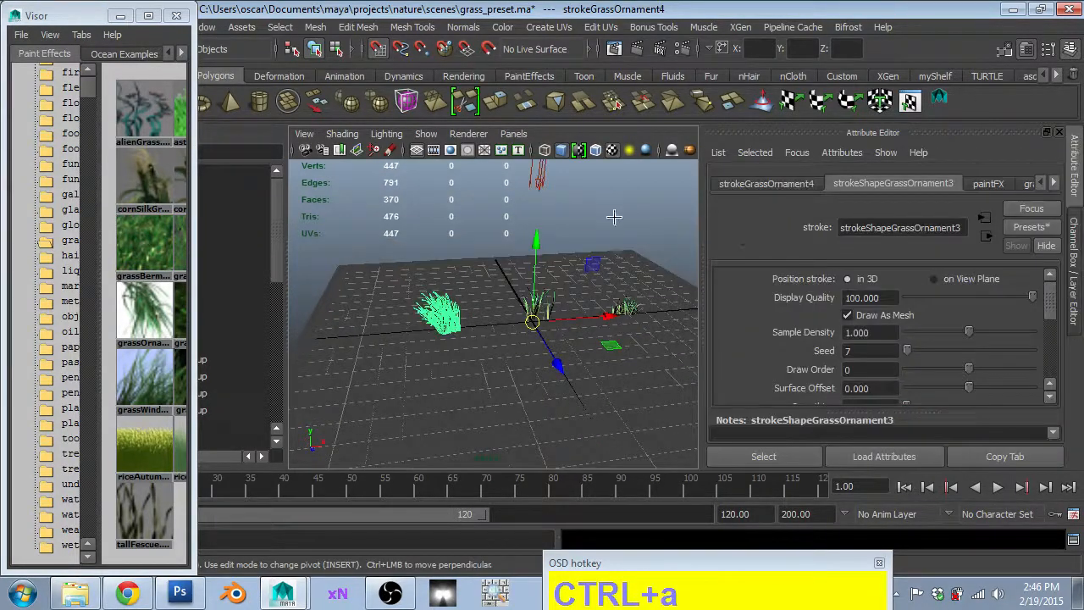
pyautogui.click(1054, 183)
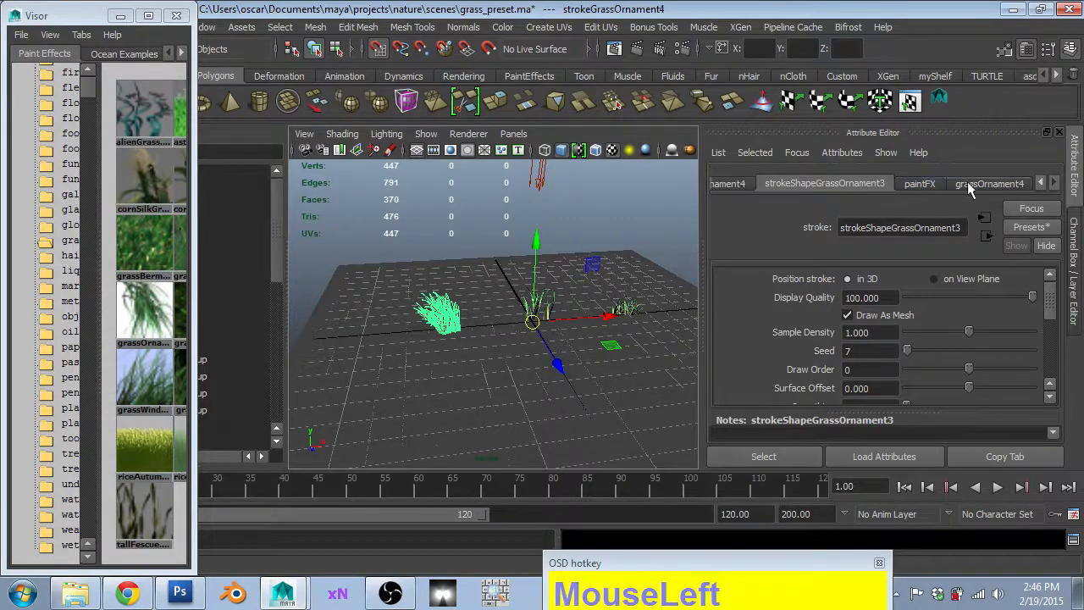
pyautogui.click(979, 184)
pyautogui.scroll(-3, 835, 406)
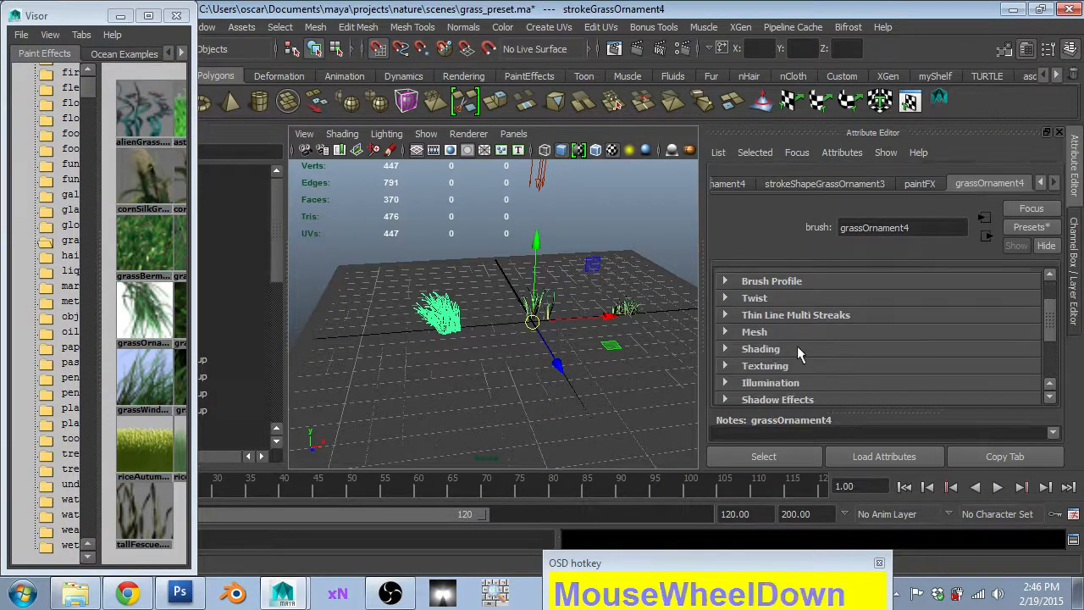
pyautogui.scroll(-2, 797, 349)
pyautogui.scroll(4, 797, 349)
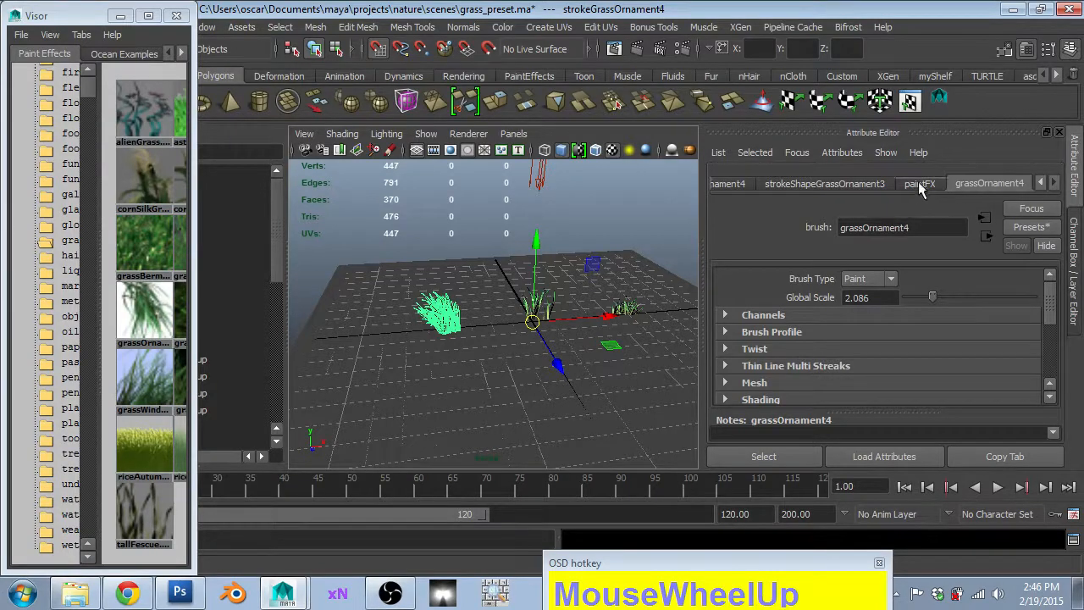
# - Browse the paintFX display layer's settings and the strokeShapeGrassOrnament3 attributes down to the Nurbs Output section
pyautogui.click(920, 188)
pyautogui.scroll(-3, 952, 354)
pyautogui.scroll(3, 952, 354)
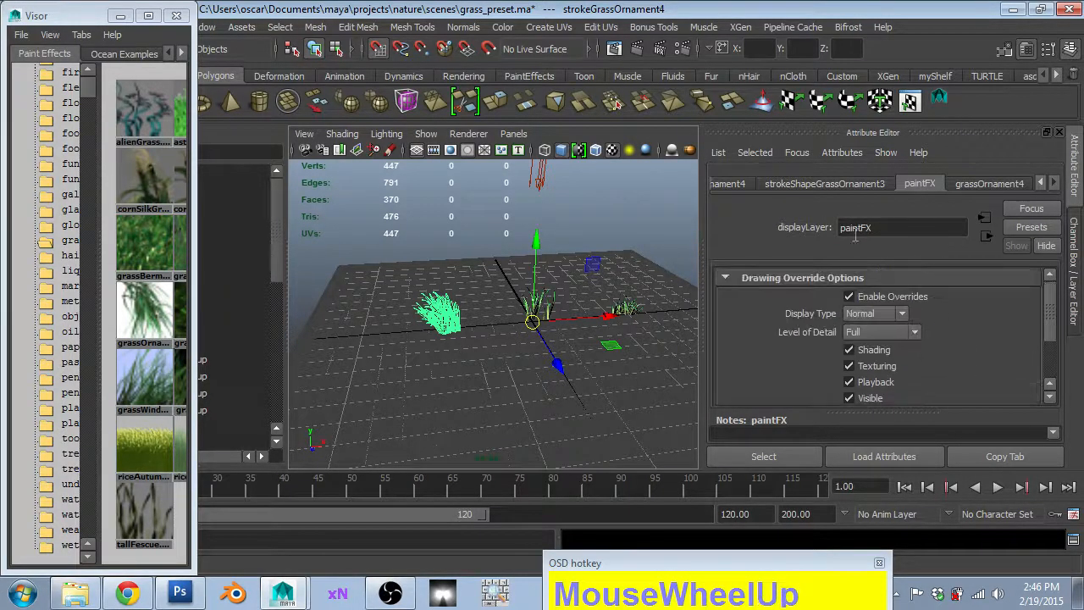
pyautogui.click(825, 184)
pyautogui.scroll(-5, 810, 330)
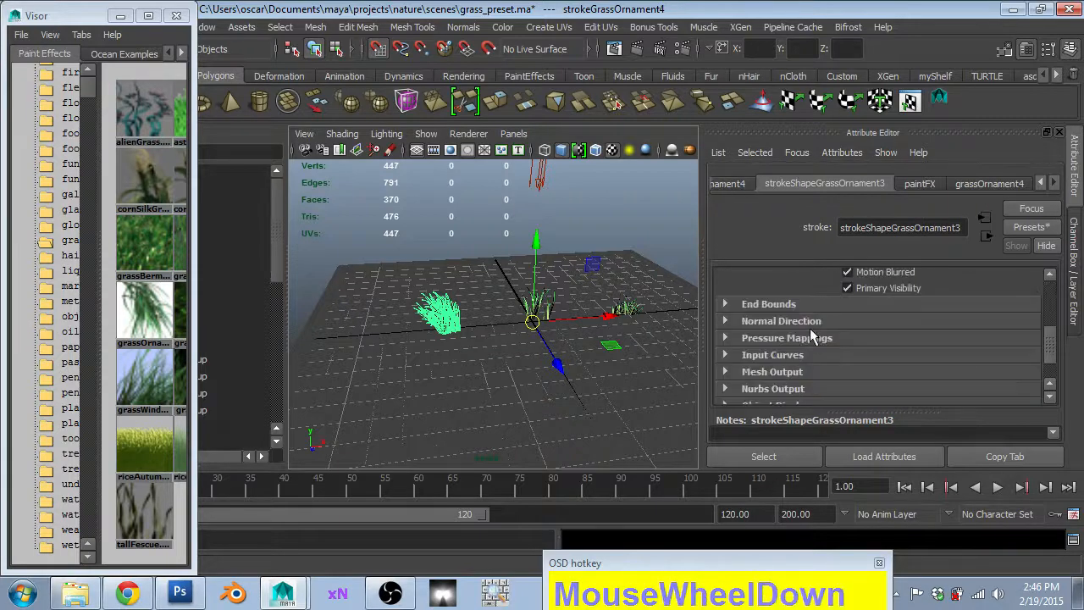
pyautogui.scroll(5, 810, 330)
pyautogui.scroll(-4, 810, 330)
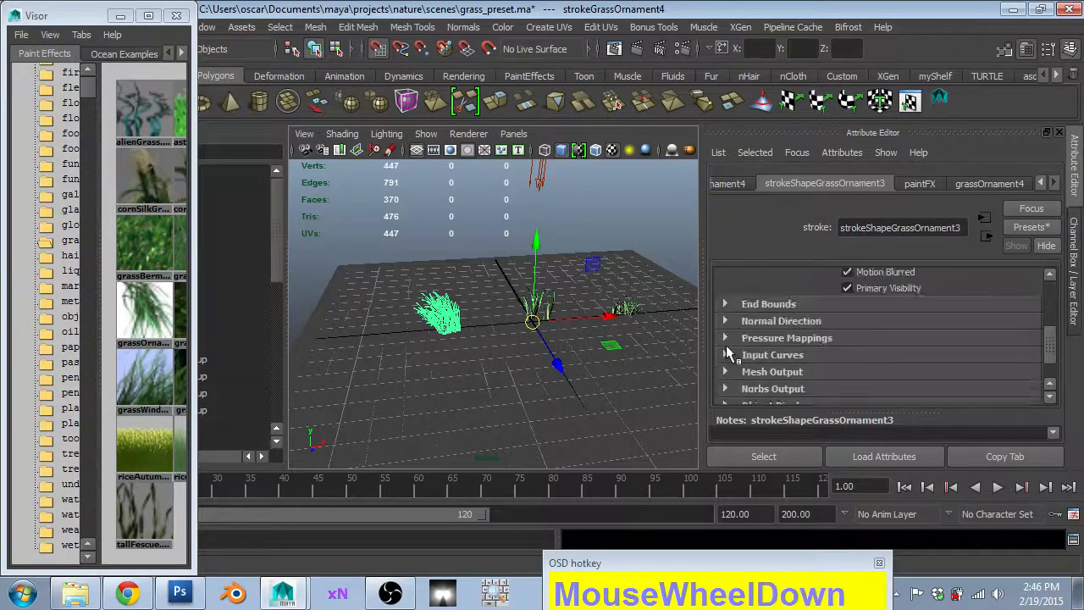
pyautogui.scroll(2, 738, 339)
pyautogui.scroll(-2, 738, 339)
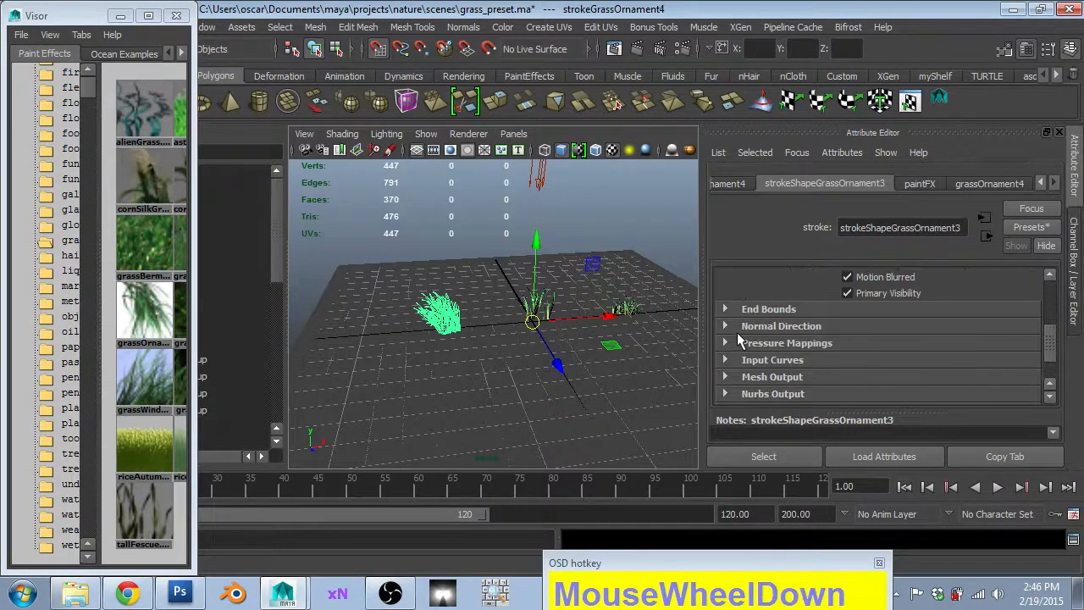
# - Expand the stroke's Pressure Mappings, collapse its Pressure Scale section and bring up the Pressure Map 1 and 2 settings
pyautogui.click(747, 360)
pyautogui.click(754, 344)
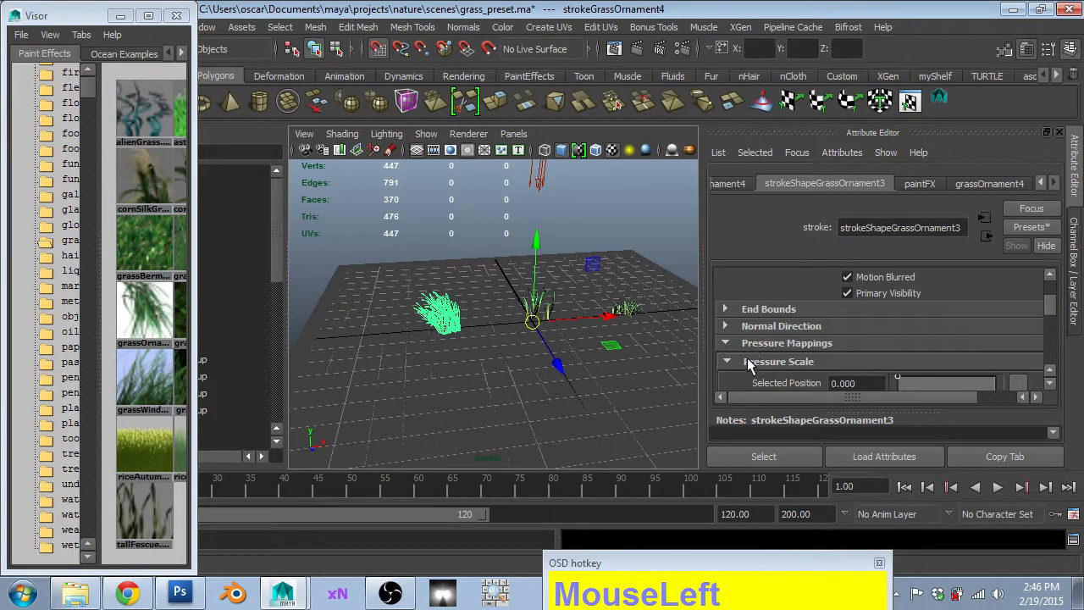
pyautogui.scroll(-2, 754, 344)
pyautogui.scroll(1, 754, 344)
pyautogui.scroll(-2, 754, 344)
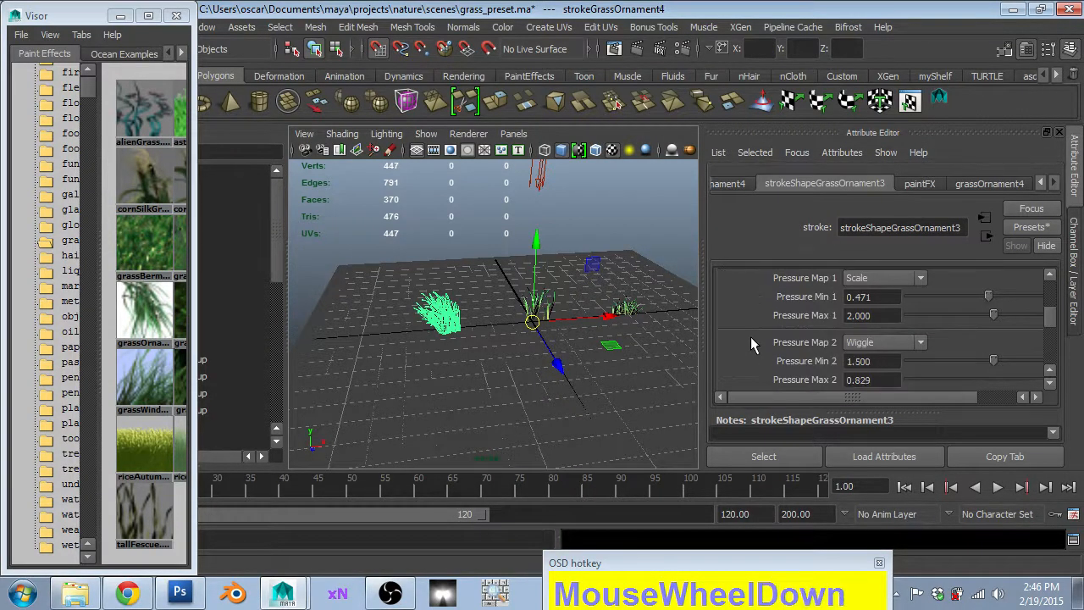
pyautogui.scroll(3, 479, 387)
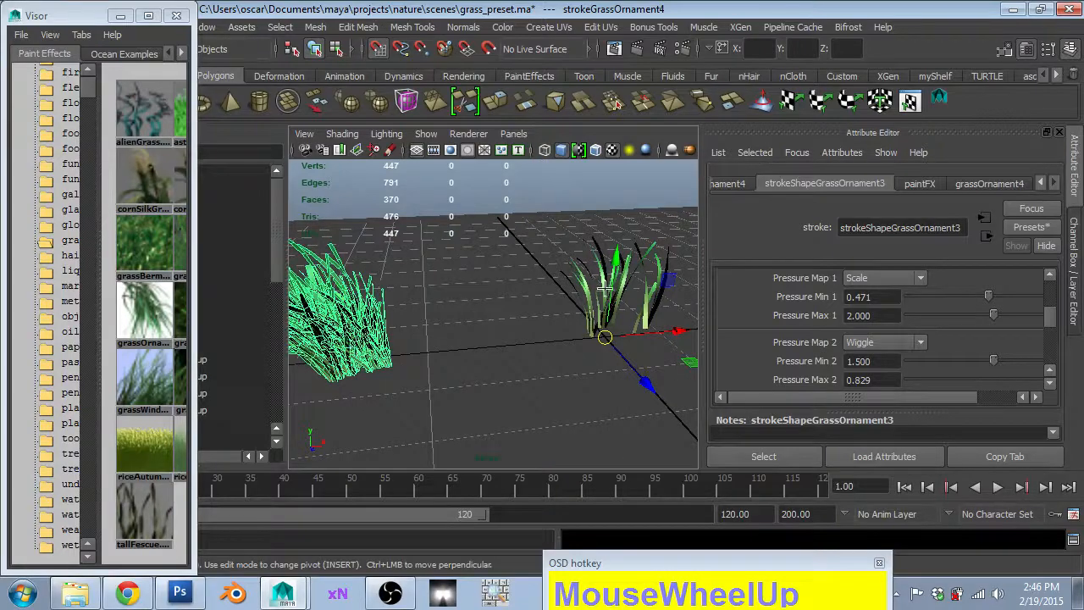
# - Inspect the blades of the selected dense grass clump up close from several angles
pyautogui.scroll(-3, 606, 289)
pyautogui.keyDown('alt'); pyautogui.moveTo(606, 288); pyautogui.dragTo(445, 343); pyautogui.keyUp('alt')
pyautogui.scroll(3, 444, 347)
pyautogui.keyDown('alt'); pyautogui.moveTo(445, 348); pyautogui.dragTo(458, 339, button='middle'); pyautogui.keyUp('alt')
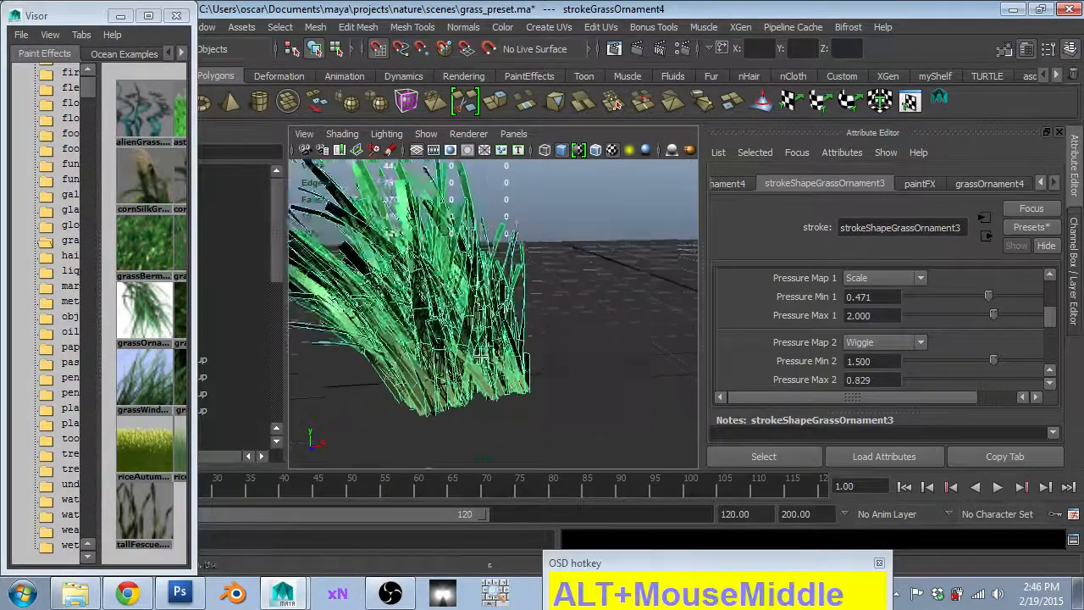
pyautogui.keyDown('alt'); pyautogui.moveTo(458, 338); pyautogui.dragTo(545, 351); pyautogui.keyUp('alt')
pyautogui.keyDown('alt'); pyautogui.moveTo(546, 351); pyautogui.dragTo(546, 457, button='middle'); pyautogui.keyUp('alt')
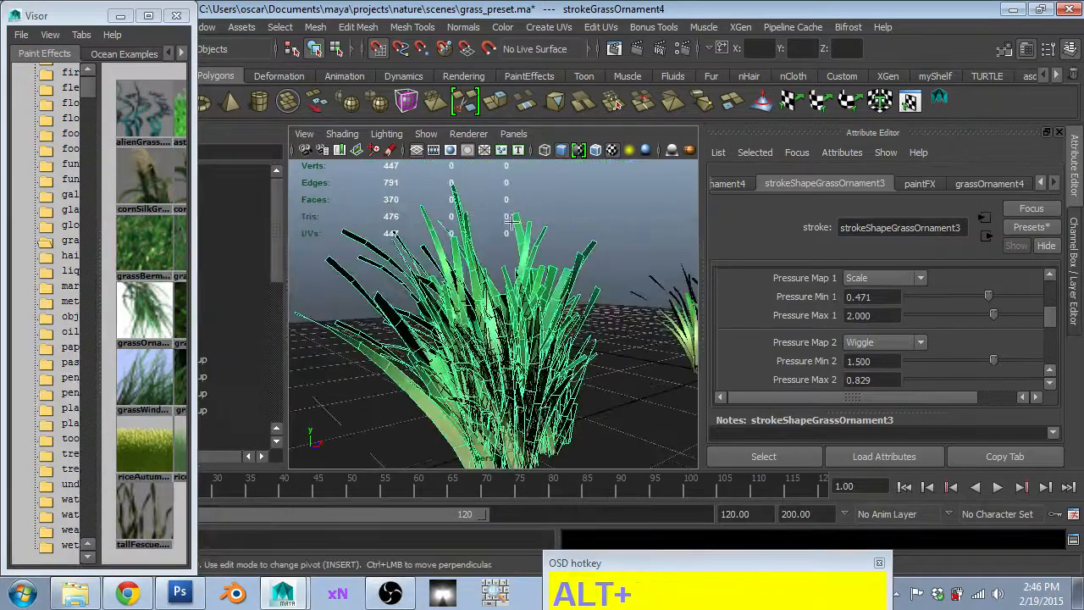
# - Review the mapping choices for Pressure Map 1 along with its minimum and maximum fields, keeping Scale
pyautogui.scroll(1, 766, 322)
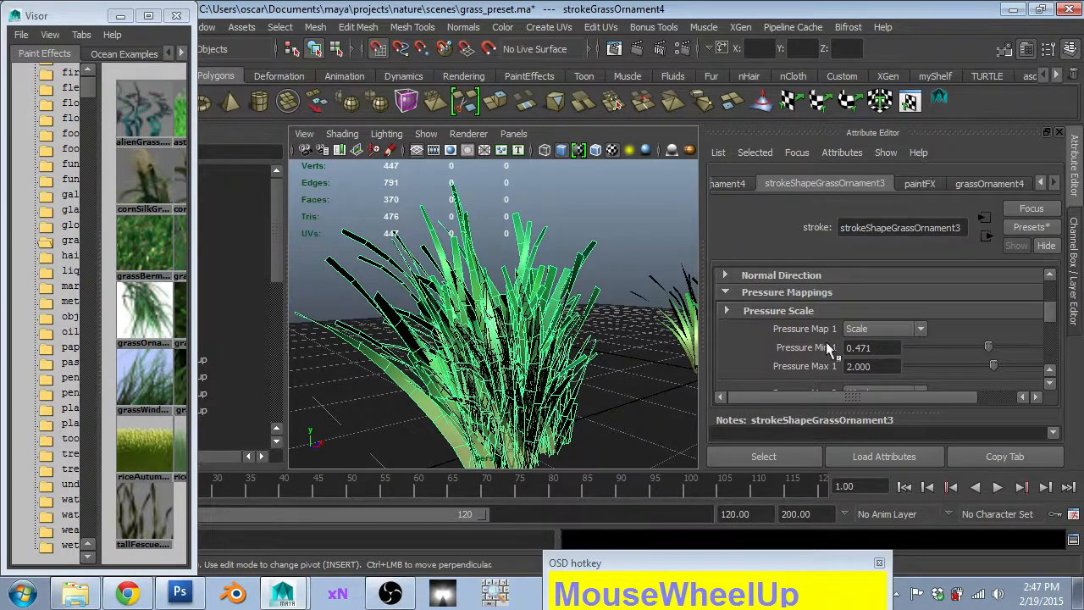
pyautogui.scroll(-1, 793, 336)
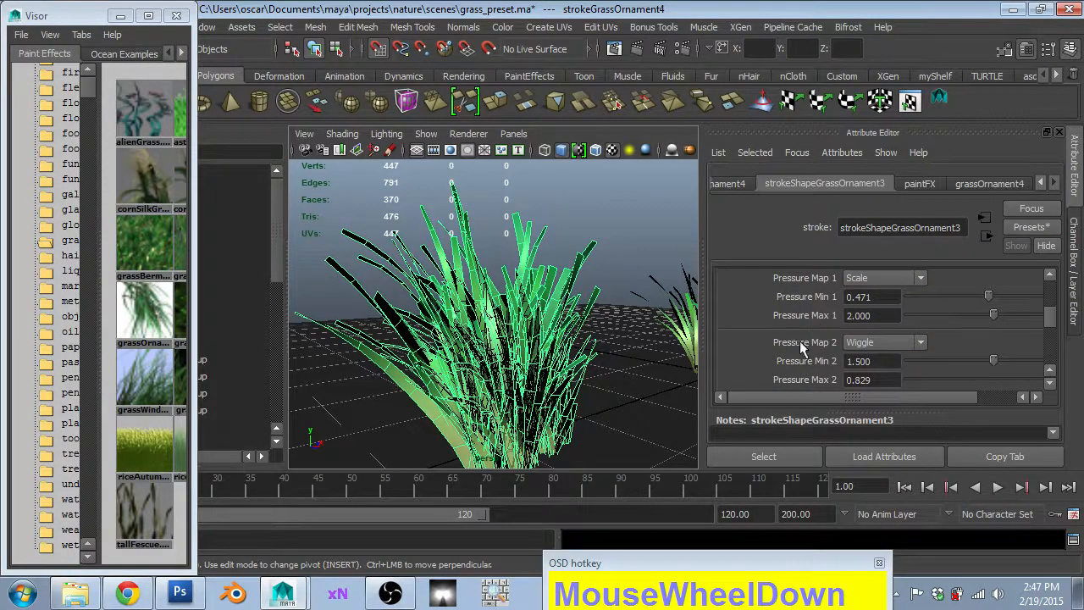
pyautogui.click(881, 278)
pyautogui.click(839, 295)
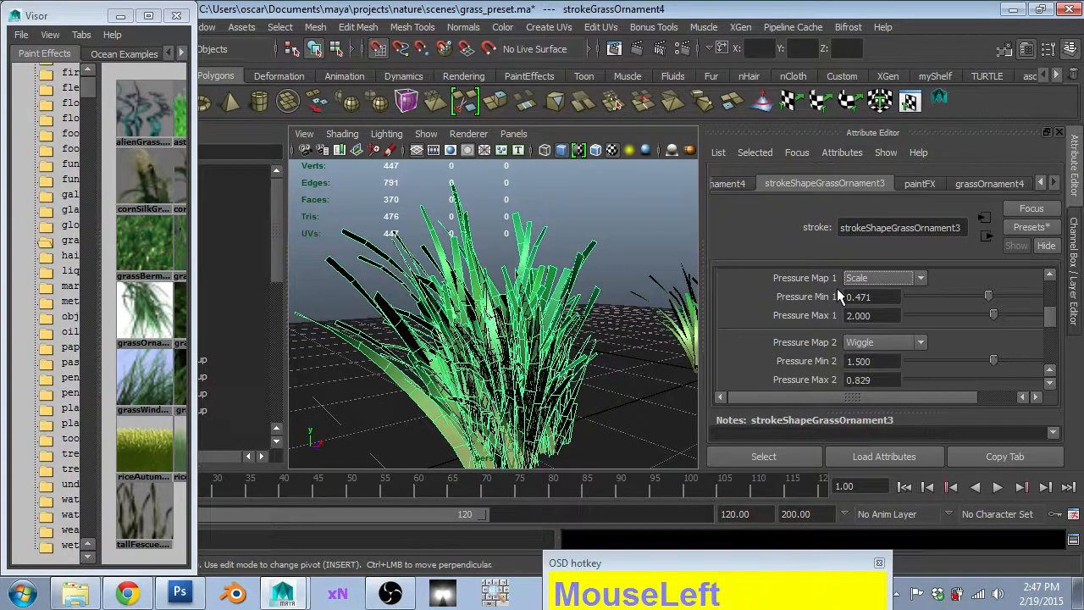
pyautogui.scroll(2, 762, 341)
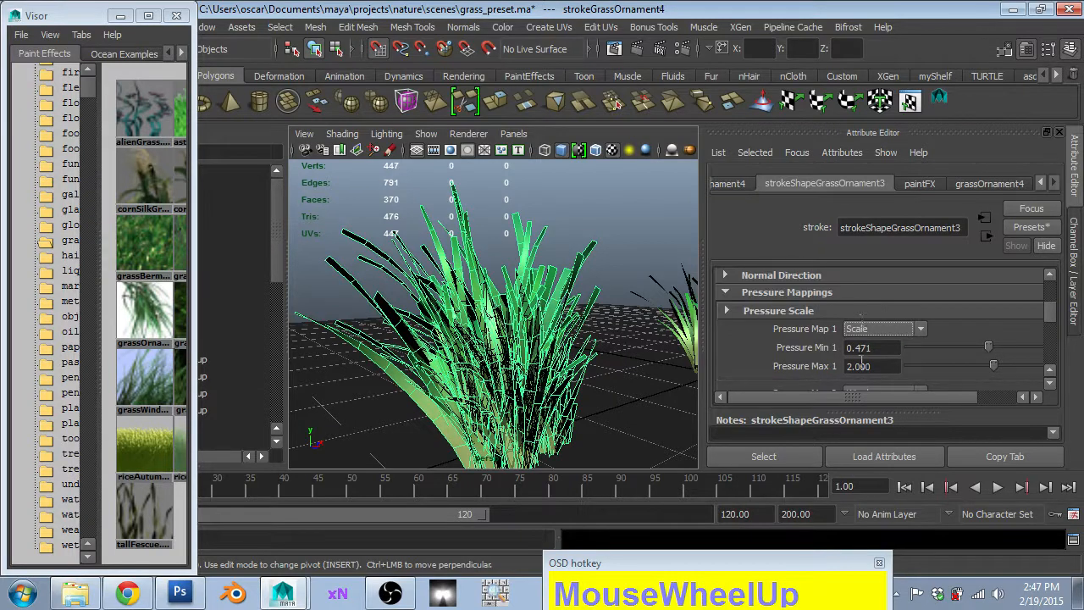
pyautogui.scroll(-2, 784, 343)
# - Compare the pressure mappings of the three grass clumps by selecting each in turn, finishing on the short one
pyautogui.scroll(-4, 612, 305)
pyautogui.keyDown('alt'); pyautogui.moveTo(613, 305); pyautogui.dragTo(547, 309, button='middle'); pyautogui.keyUp('alt')
pyautogui.keyDown('alt'); pyautogui.moveTo(546, 308); pyautogui.dragTo(630, 329); pyautogui.keyUp('alt')
pyautogui.click(599, 333)
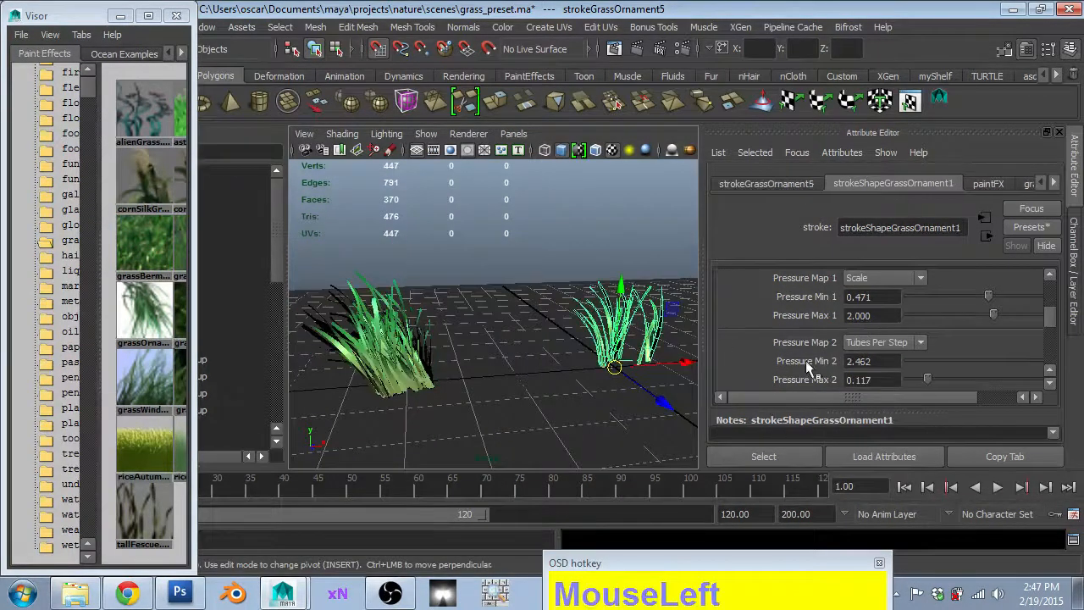
pyautogui.click(405, 334)
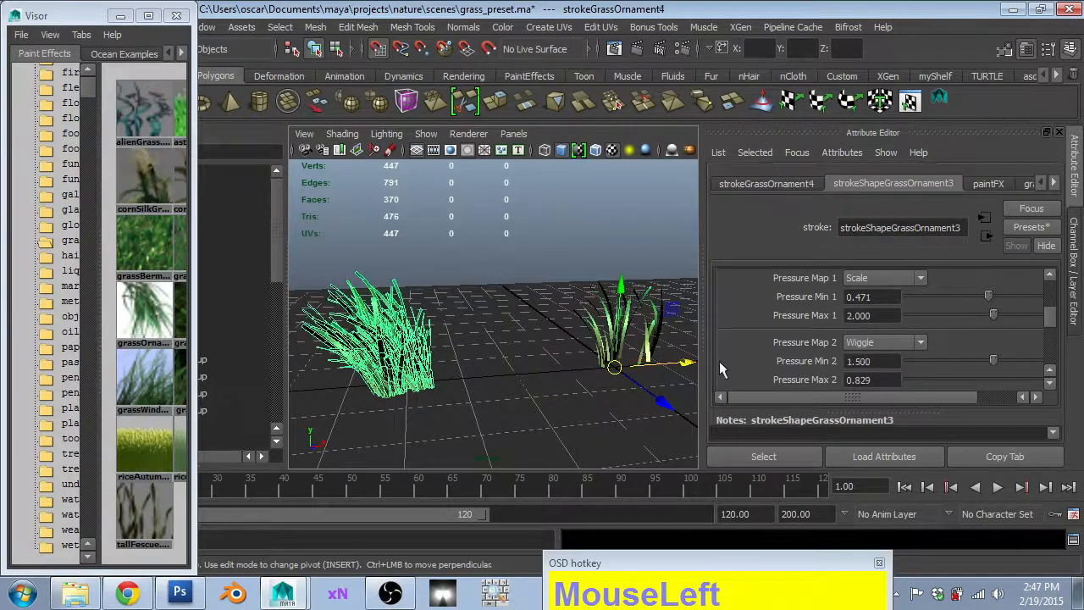
pyautogui.keyDown('alt'); pyautogui.moveTo(576, 351); pyautogui.dragTo(431, 347, button='middle'); pyautogui.keyUp('alt')
pyautogui.click(665, 339)
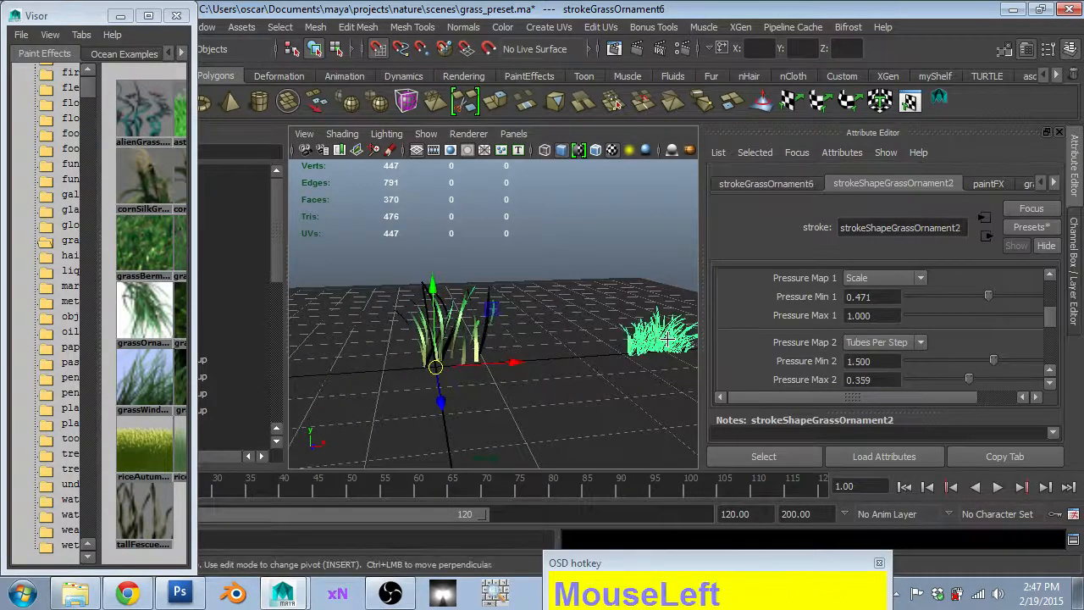
# - Adjust the short clump's Tubes Per Step mapping, setting both Pressure Min 2 and Pressure Max 2 to 0.355
pyautogui.scroll(-2, 839, 329)
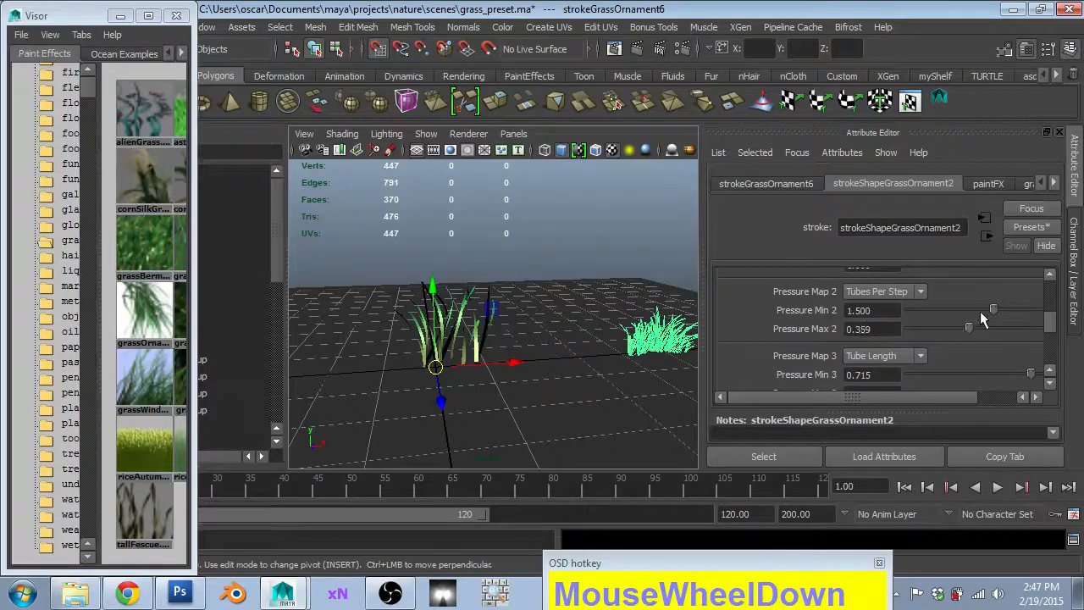
pyautogui.moveTo(992, 311); pyautogui.dragTo(1081, 317)
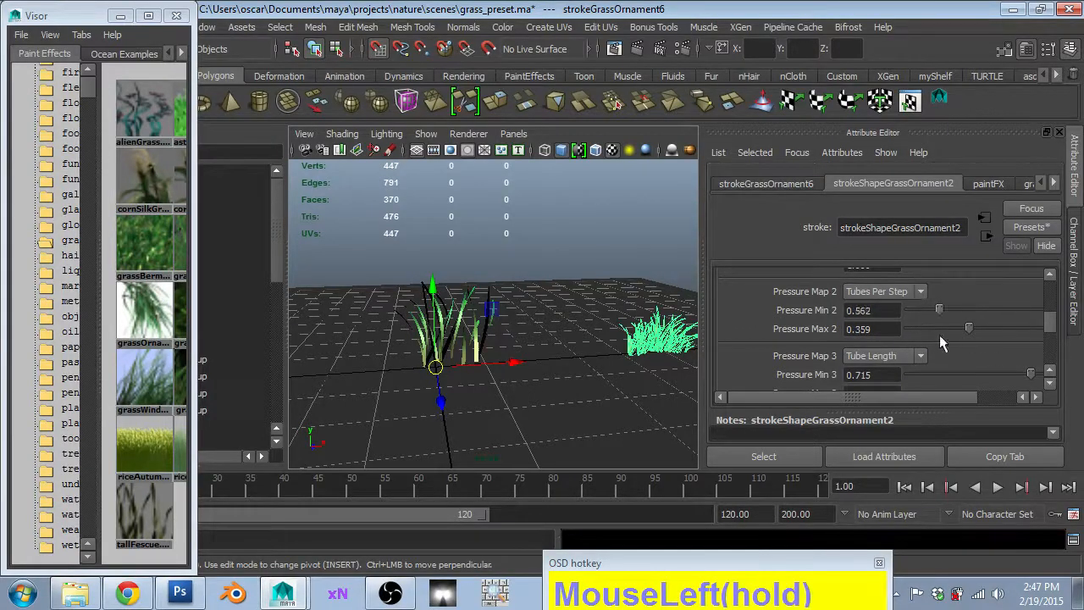
pyautogui.moveTo(969, 327)
pyautogui.mouseDown()
pyautogui.moveTo(997, 322)
pyautogui.moveTo(965, 329)
pyautogui.moveTo(976, 328)
pyautogui.mouseUp()
pyautogui.moveTo(940, 310); pyautogui.dragTo(970, 329)
# - Set Pressure Max 1 of the short clump's Scale mapping to 8
pyautogui.moveTo(483, 330)
pyautogui.keyDown('alt'); pyautogui.mouseDown(button='middle')
pyautogui.moveTo(441, 364)
pyautogui.moveTo(465, 392)
pyautogui.moveTo(483, 334)
pyautogui.mouseUp(button='middle'); pyautogui.keyUp('alt')
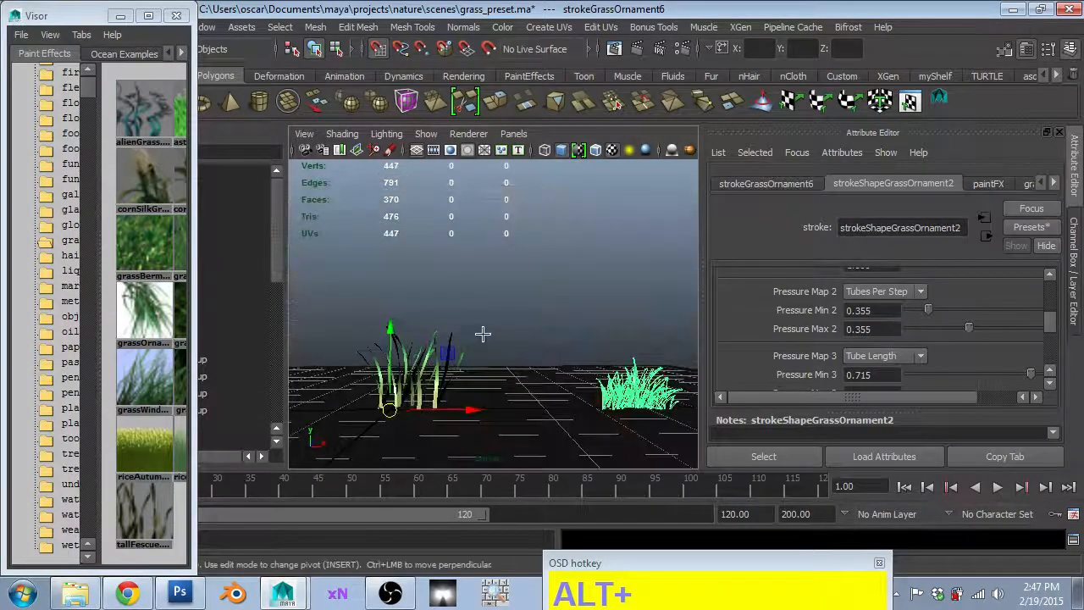
pyautogui.scroll(3, 474, 326)
pyautogui.scroll(3, 892, 313)
pyautogui.scroll(-2, 892, 313)
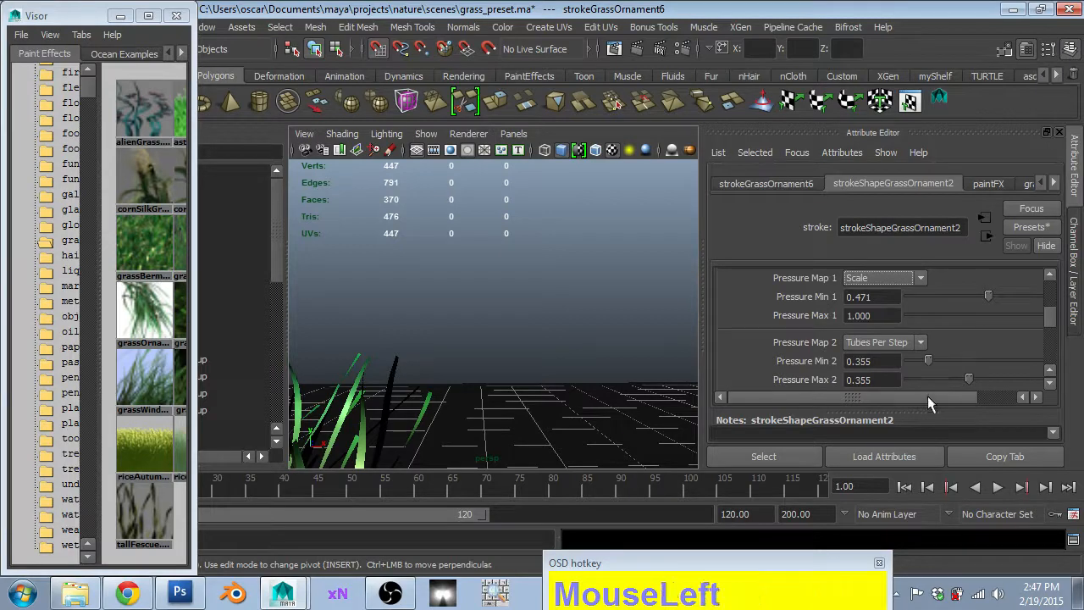
pyautogui.moveTo(928, 395); pyautogui.dragTo(994, 370)
pyautogui.moveTo(1044, 317); pyautogui.dragTo(1082, 312)
pyautogui.scroll(-3, 621, 345)
pyautogui.moveTo(845, 316); pyautogui.dragTo(812, 306)
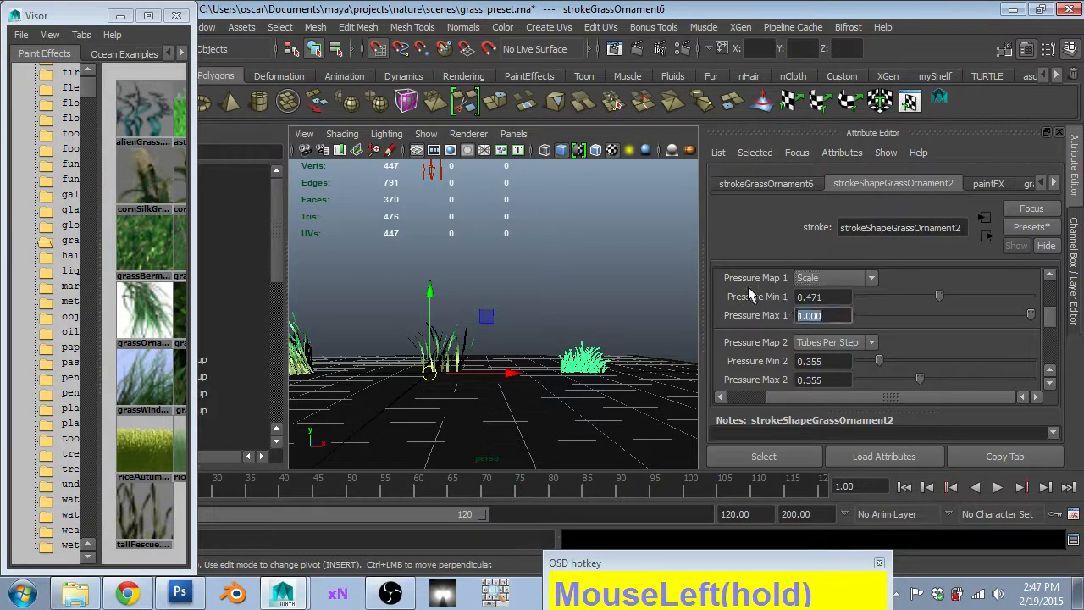
pyautogui.write('8')
pyautogui.press('Return')
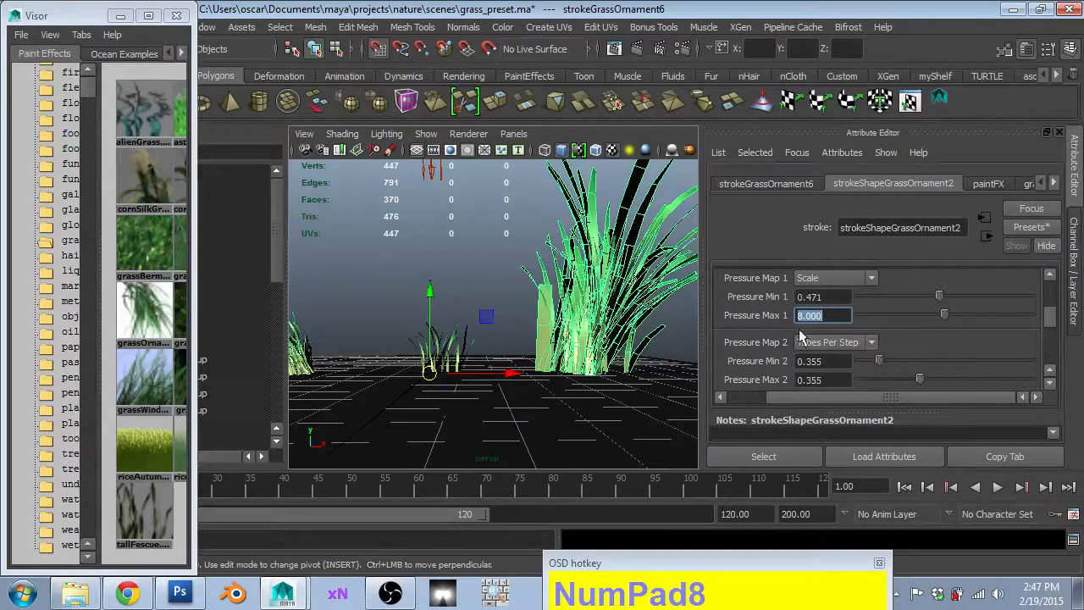
# - Restore the short clump's Pressure Max 1 to 1 and bring all three clumps into view
pyautogui.write('1')
pyautogui.press('Return')
pyautogui.scroll(2, 537, 347)
pyautogui.scroll(-2, 540, 351)
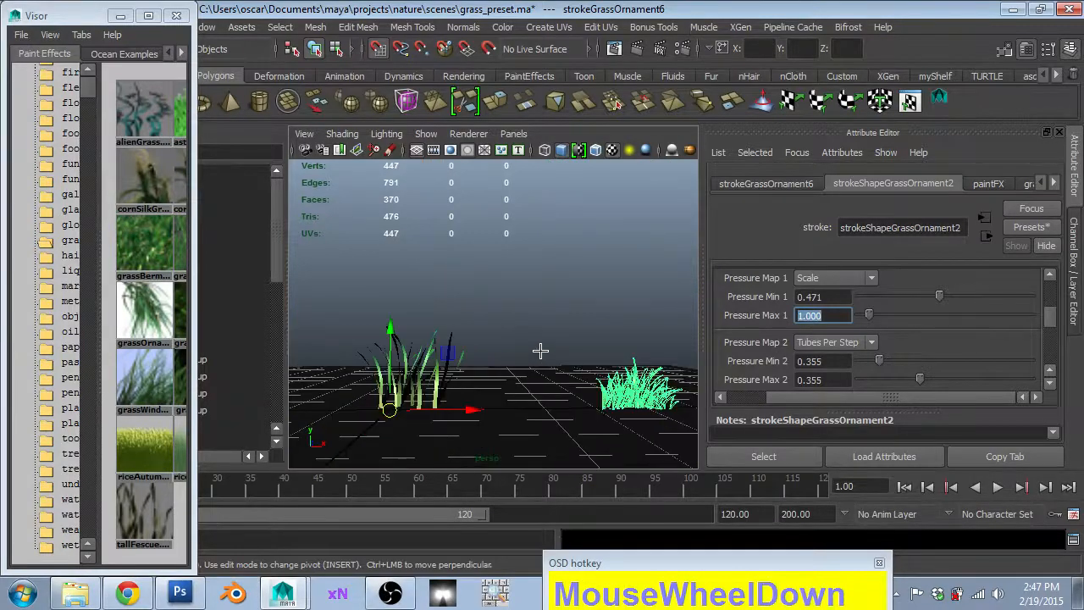
pyautogui.keyDown('alt'); pyautogui.moveTo(540, 351); pyautogui.dragTo(484, 358); pyautogui.keyUp('alt')
pyautogui.keyDown('alt'); pyautogui.moveTo(439, 279); pyautogui.dragTo(467, 223); pyautogui.keyUp('alt')
pyautogui.scroll(-3, 401, 266)
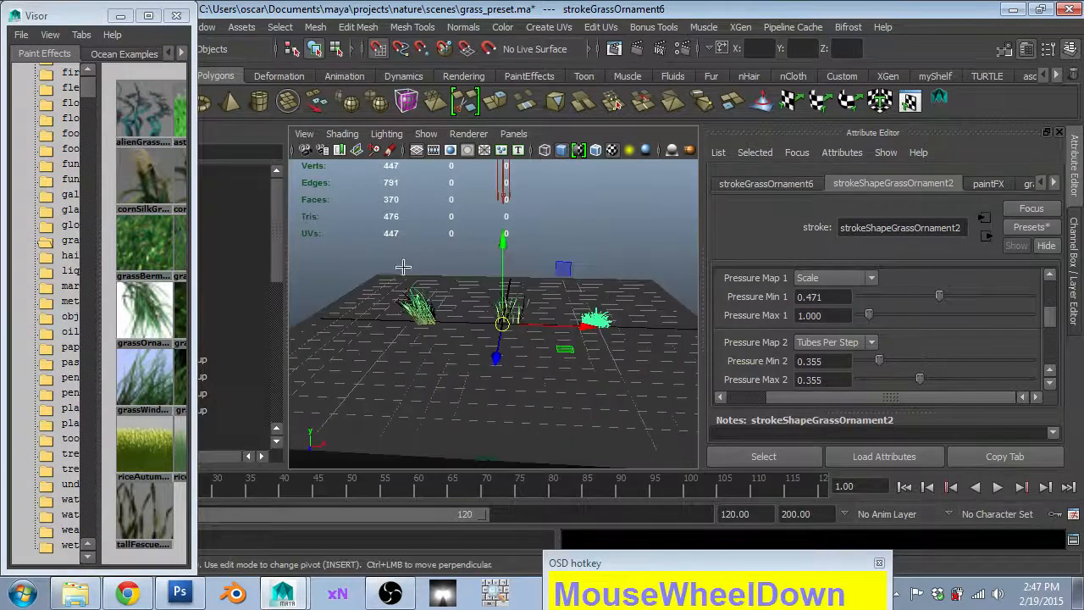
pyautogui.keyDown('alt'); pyautogui.moveTo(402, 266); pyautogui.dragTo(382, 322); pyautogui.keyUp('alt')
# - Return to the Channel Box and layer list, and toggle the paintFX layer's visibility off and on
pyautogui.hotkey('ctrl', 'a')
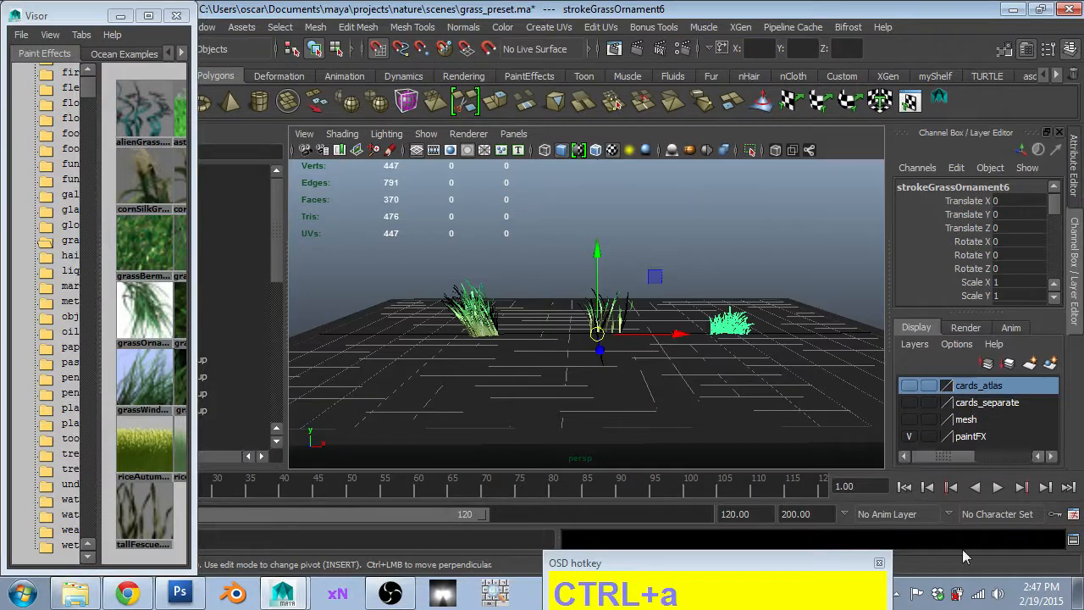
pyautogui.click(907, 436)
pyautogui.click(909, 437)
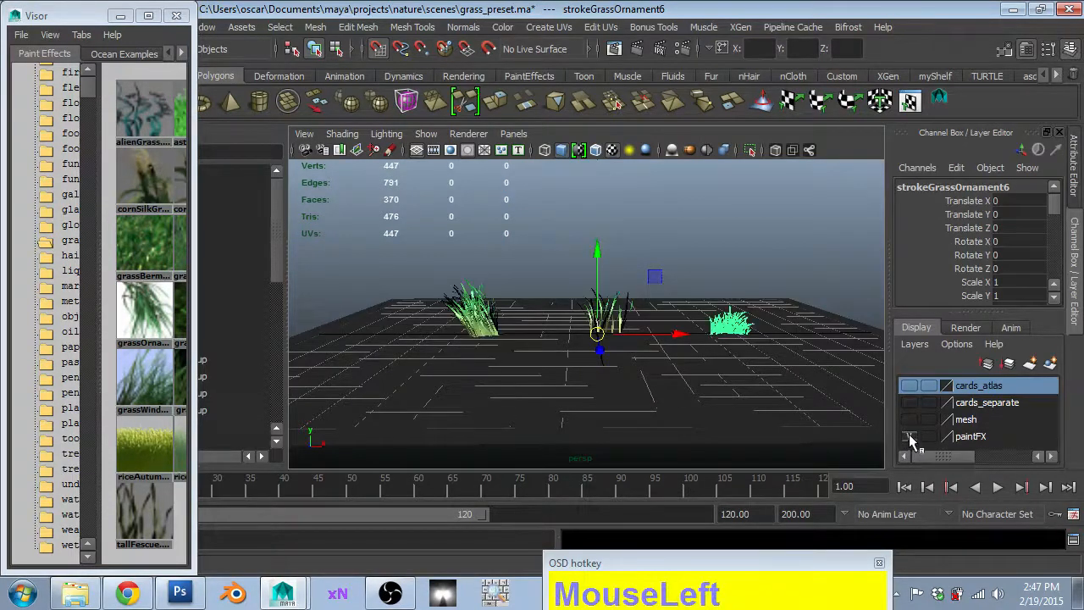
# - Display the Paint Effects shelf and close the Visor window
pyautogui.click(529, 75)
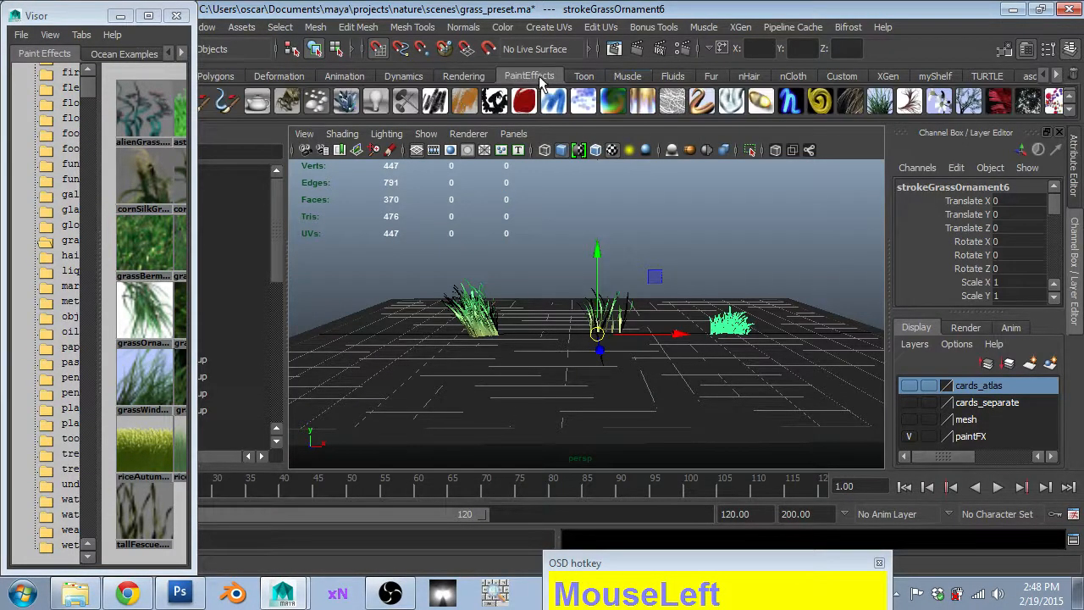
pyautogui.click(176, 15)
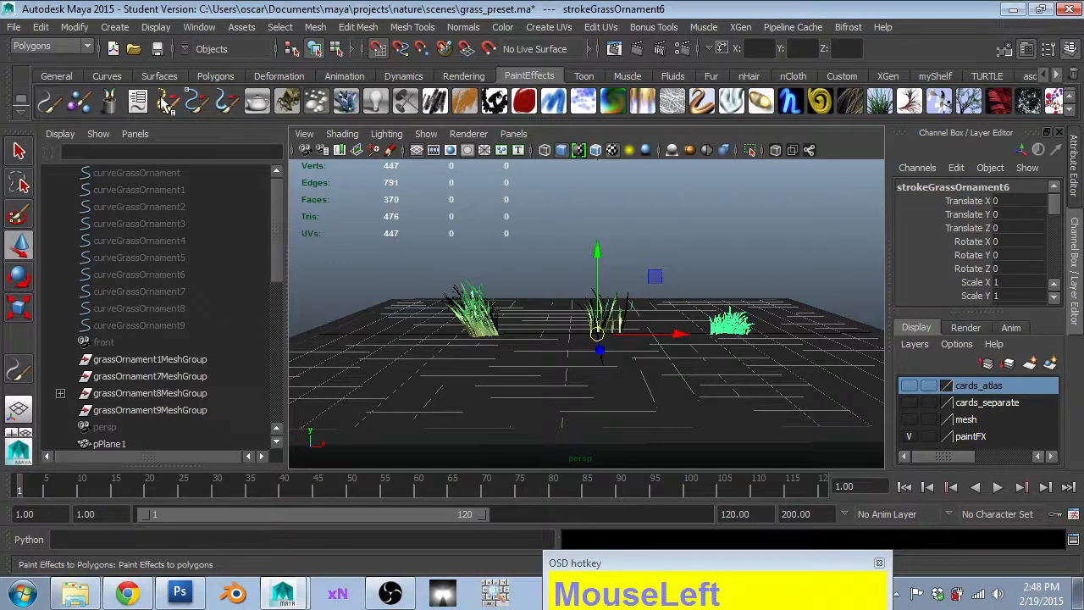
# - Hide the paintFX display layer and make the mesh layer visible and active
pyautogui.scroll(5, 774, 380)
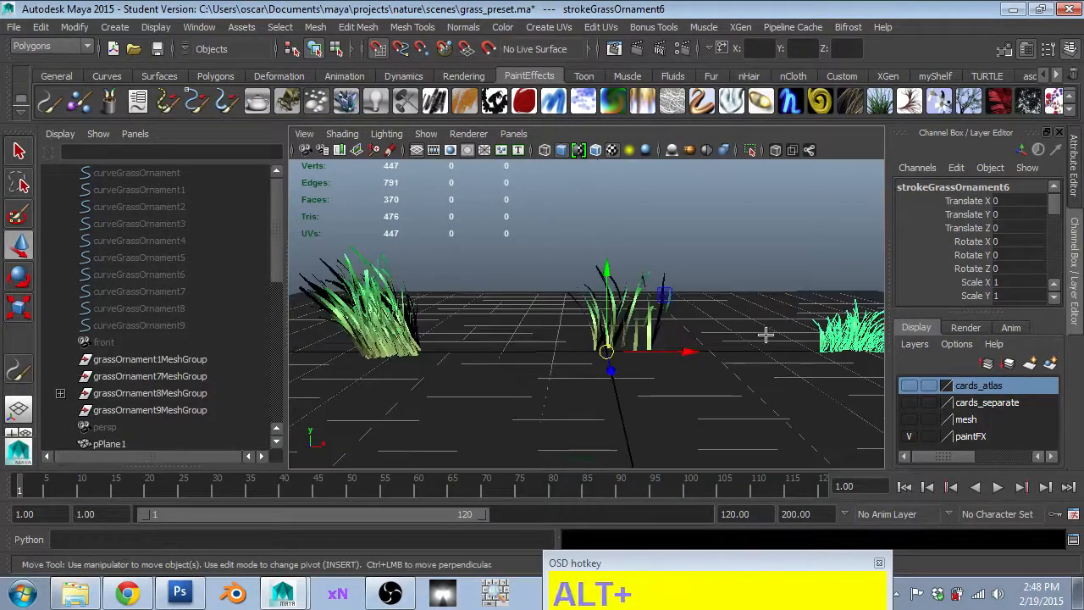
pyautogui.keyDown('alt'); pyautogui.moveTo(765, 335); pyautogui.dragTo(629, 368, button='middle'); pyautogui.keyUp('alt')
pyautogui.press('w')
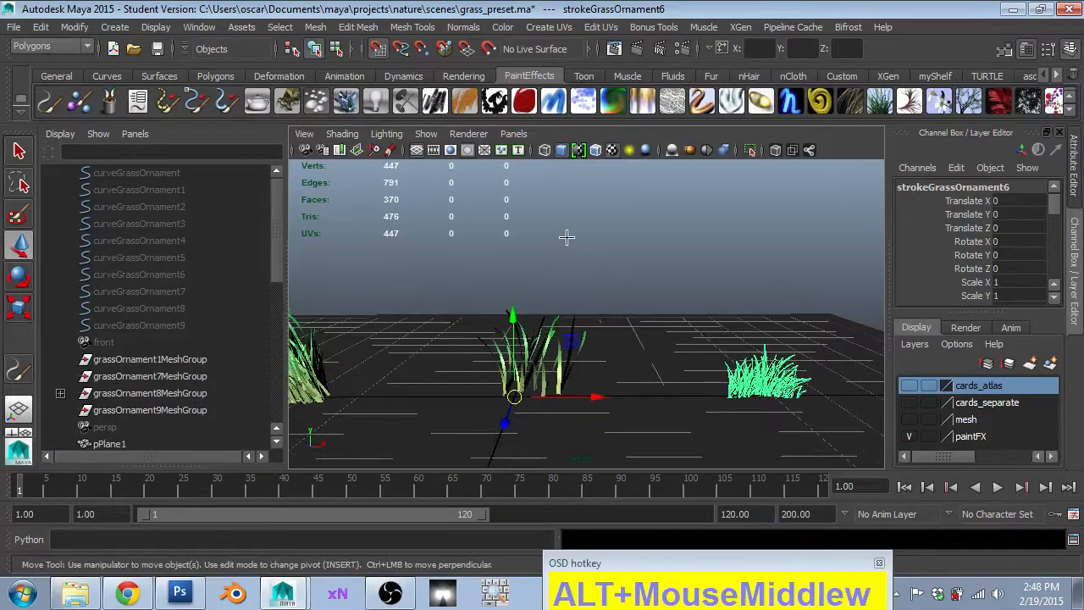
pyautogui.click(909, 436)
pyautogui.click(909, 419)
pyautogui.click(964, 419)
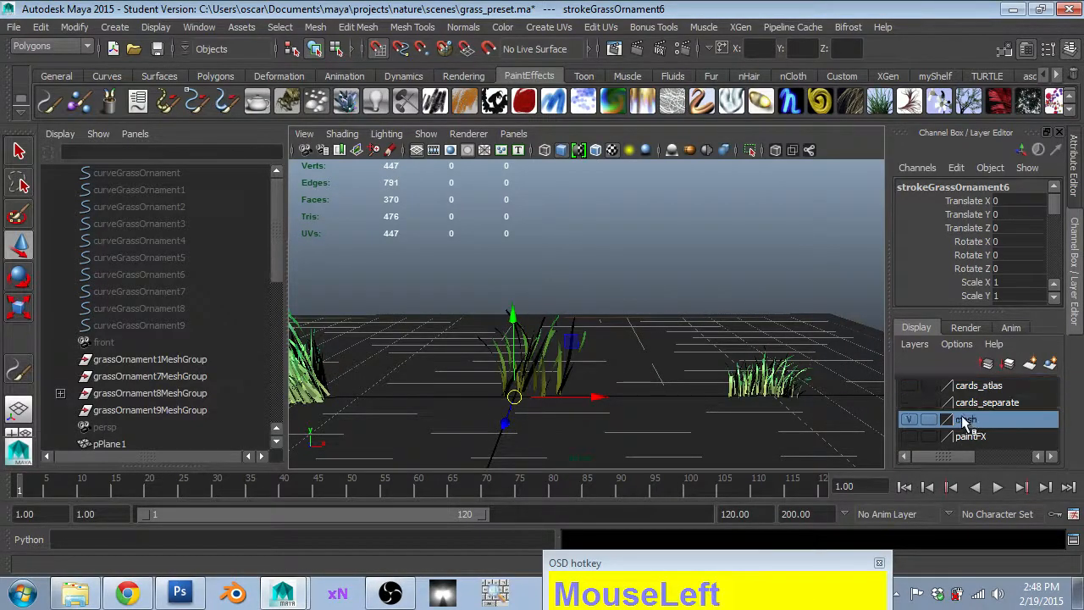
# - Select the short grass clump and review its stroke shape's pressure mappings in the Attribute Editor, then return to the Channel Box
pyautogui.click(787, 383)
pyautogui.press('w')
pyautogui.scroll(2, 605, 368)
pyautogui.keyDown('alt'); pyautogui.moveTo(683, 364); pyautogui.dragTo(622, 346, button='middle'); pyautogui.keyUp('alt')
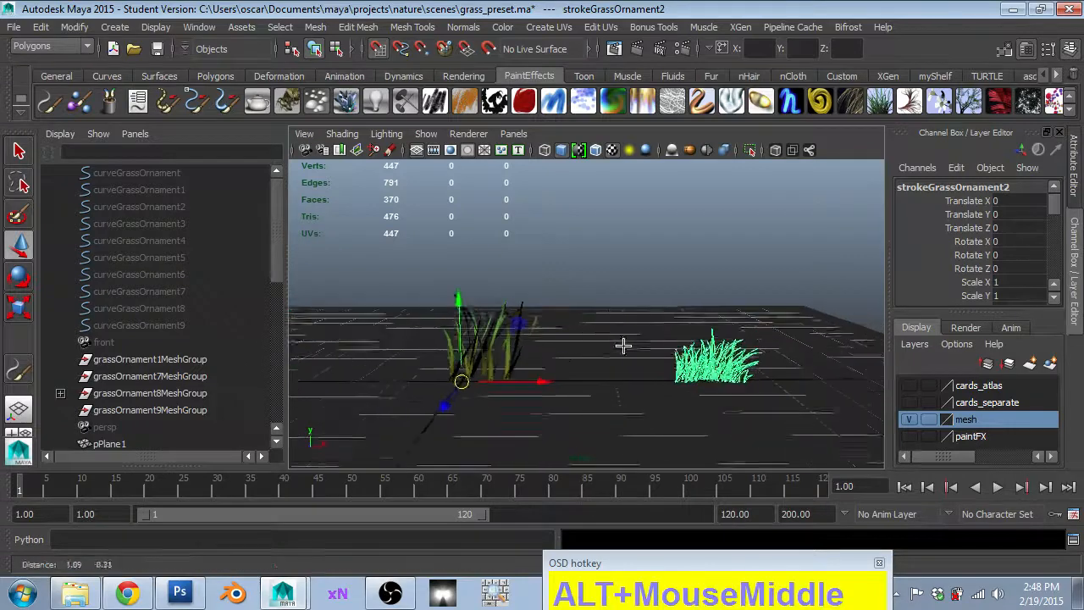
pyautogui.hotkey('ctrl', 'a')
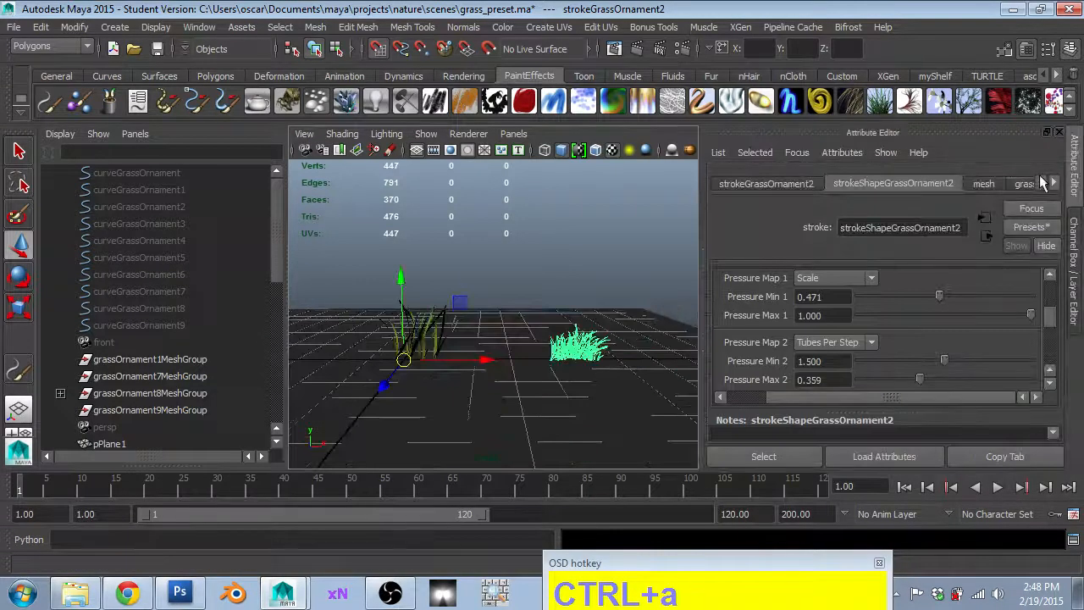
pyautogui.moveTo(585, 348); pyautogui.dragTo(627, 527, button='right')
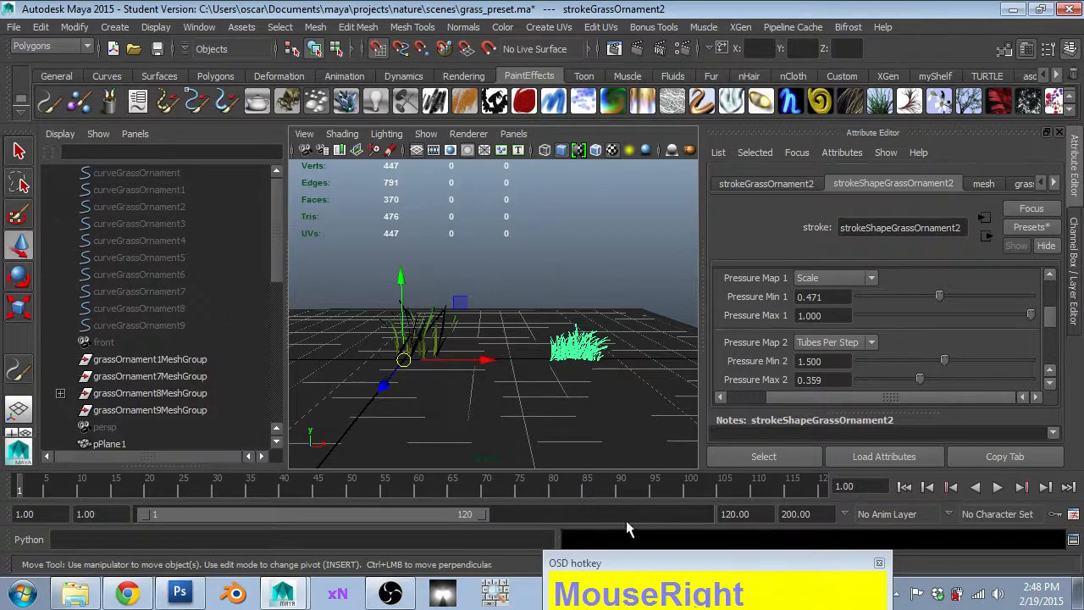
pyautogui.scroll(-3, 881, 292)
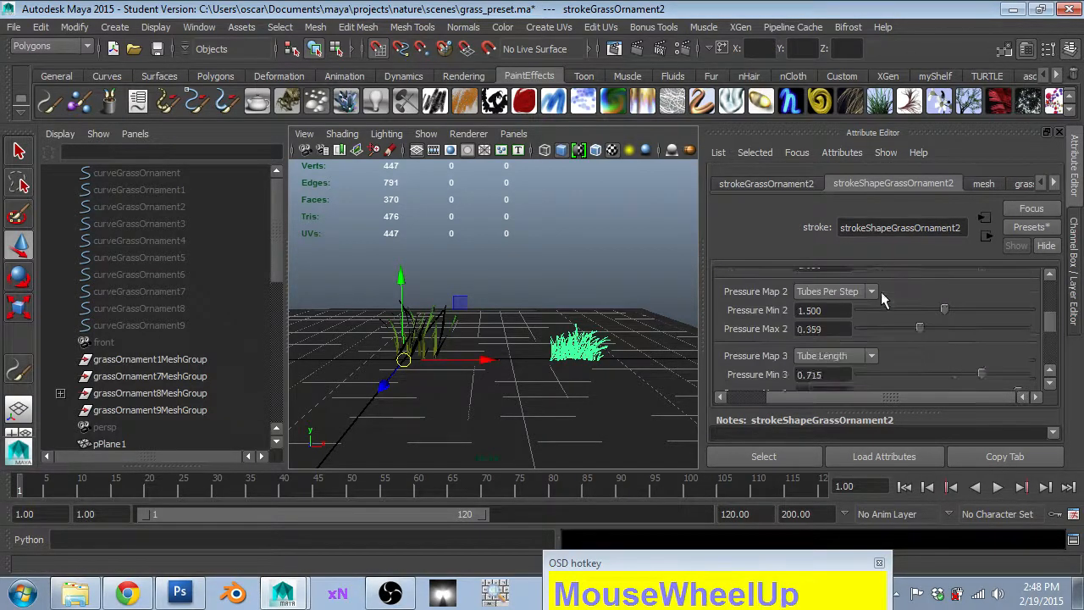
pyautogui.scroll(3, 881, 291)
pyautogui.scroll(-3, 497, 346)
pyautogui.scroll(3, 529, 333)
pyautogui.hotkey('ctrl', 'a')
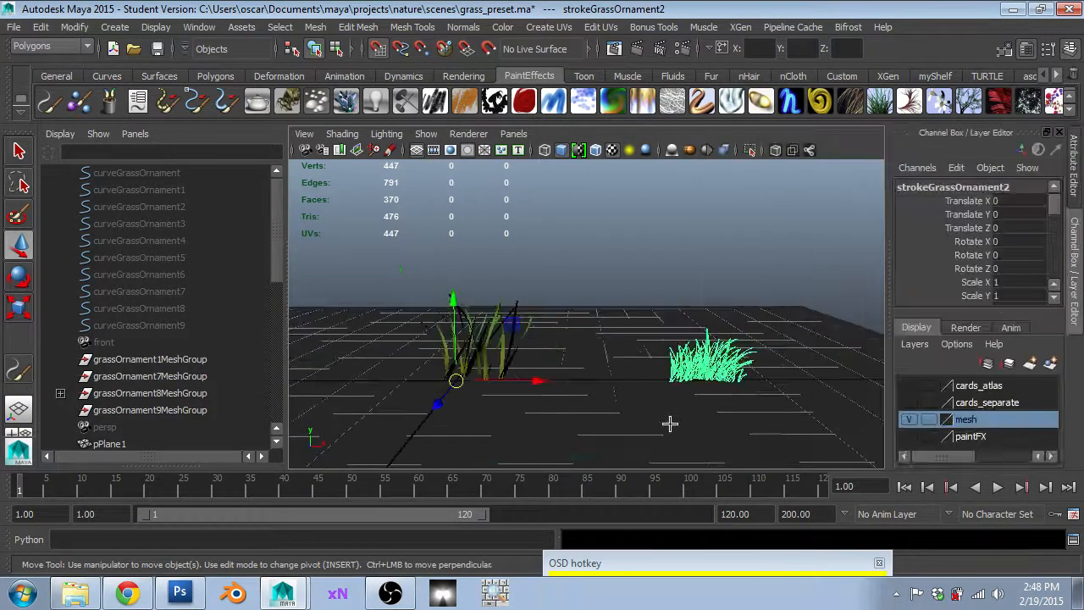
# - Select the middle grass clump's mesh and try to convert it with Paint Effects to Polygons
pyautogui.click(485, 346)
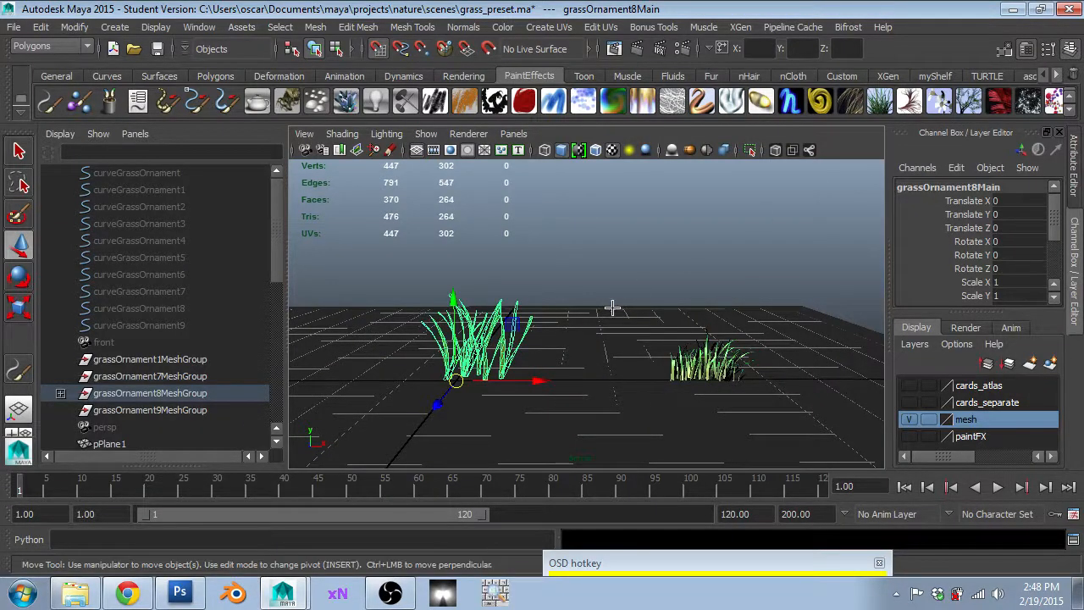
pyautogui.click(168, 102)
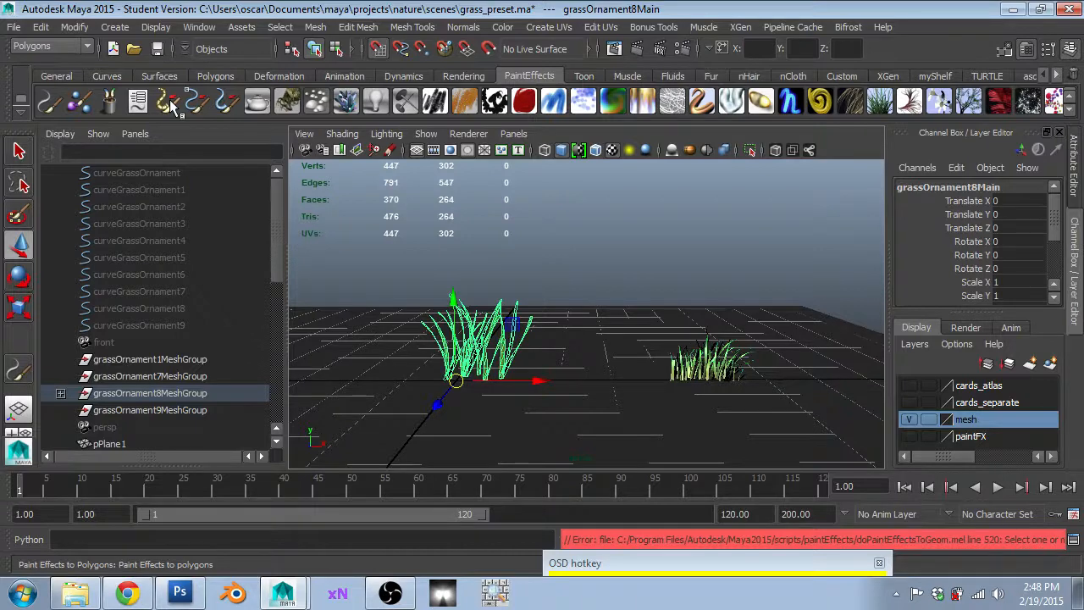
# - Examine the middle clump's grassOrnament8 brush attributes and its lambert2 material attributes
pyautogui.moveTo(464, 361); pyautogui.dragTo(584, 524, button='right')
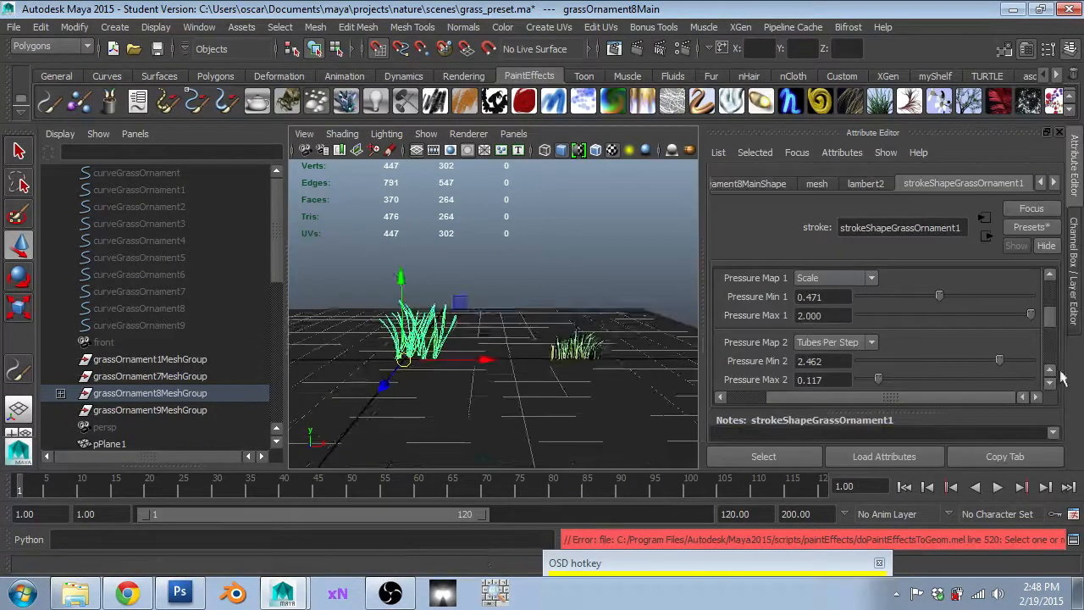
pyautogui.click(1054, 182)
pyautogui.click(997, 185)
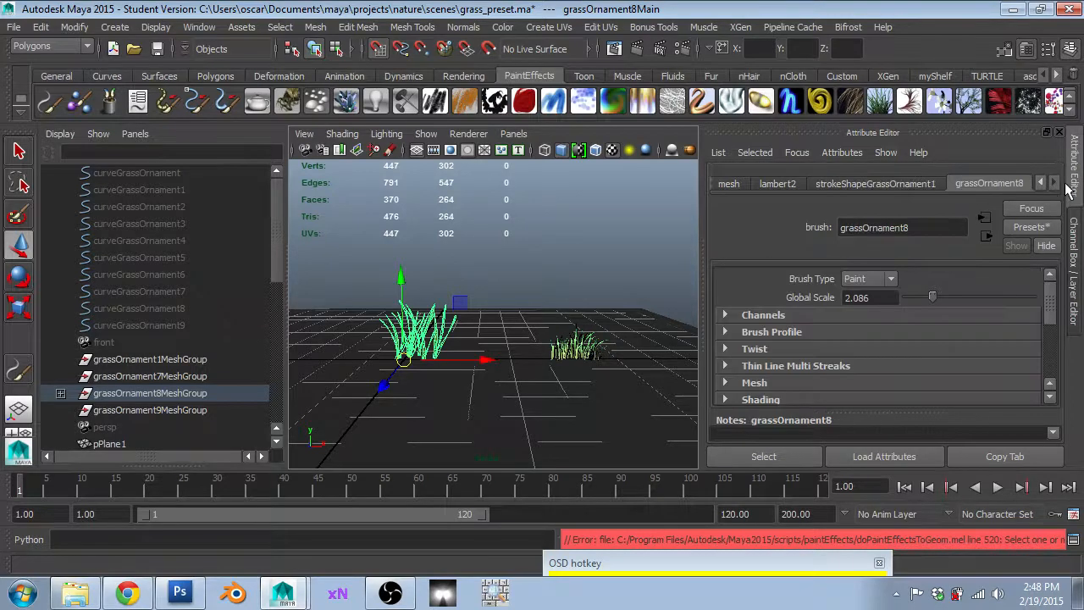
pyautogui.click(770, 184)
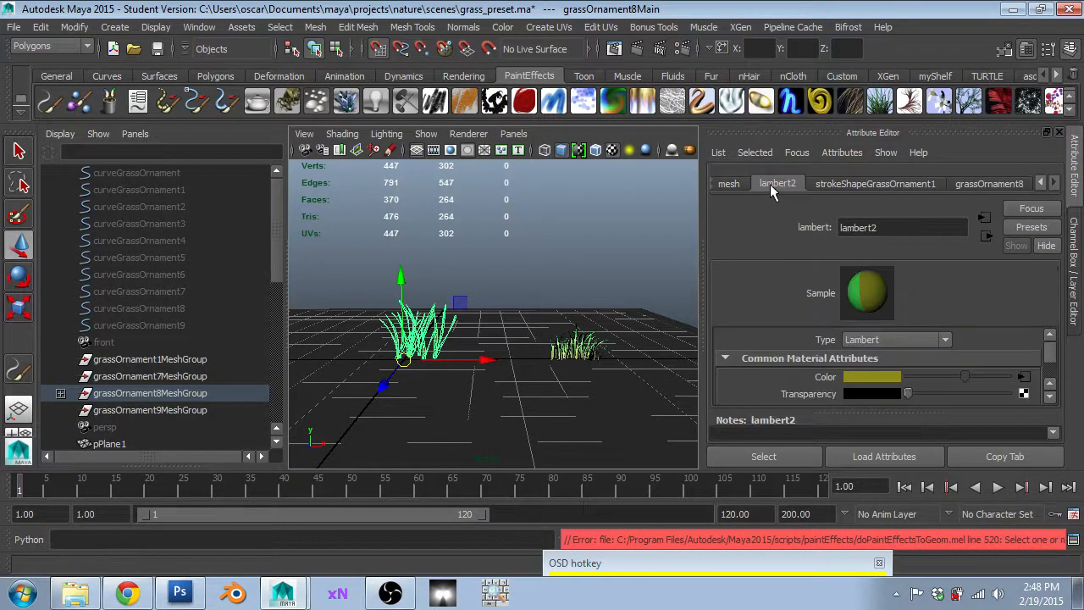
pyautogui.scroll(-2, 780, 368)
pyautogui.scroll(2, 780, 368)
pyautogui.scroll(-3, 780, 370)
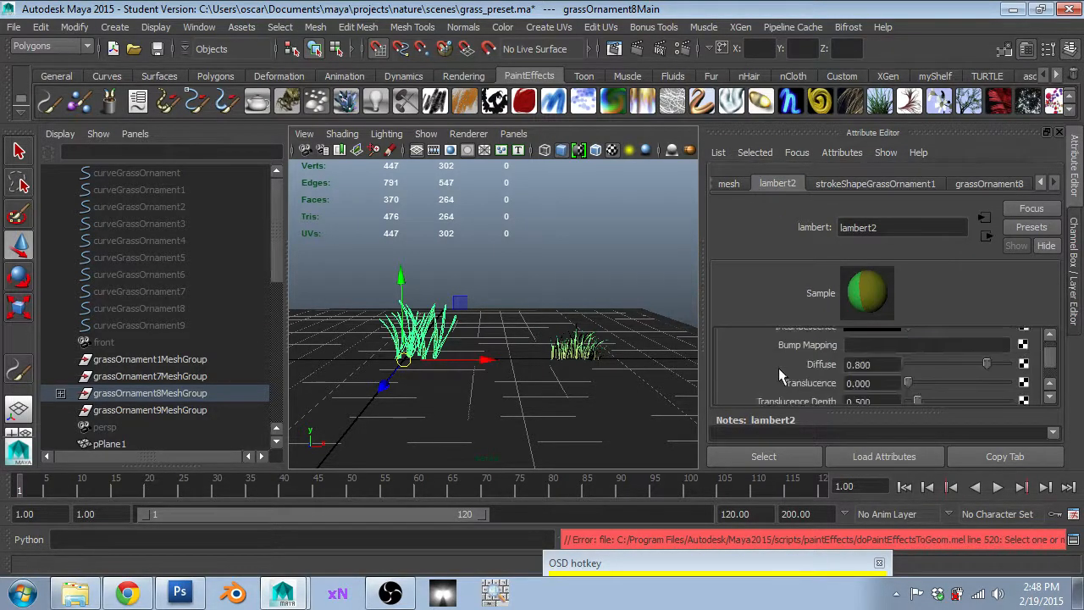
pyautogui.scroll(3, 779, 370)
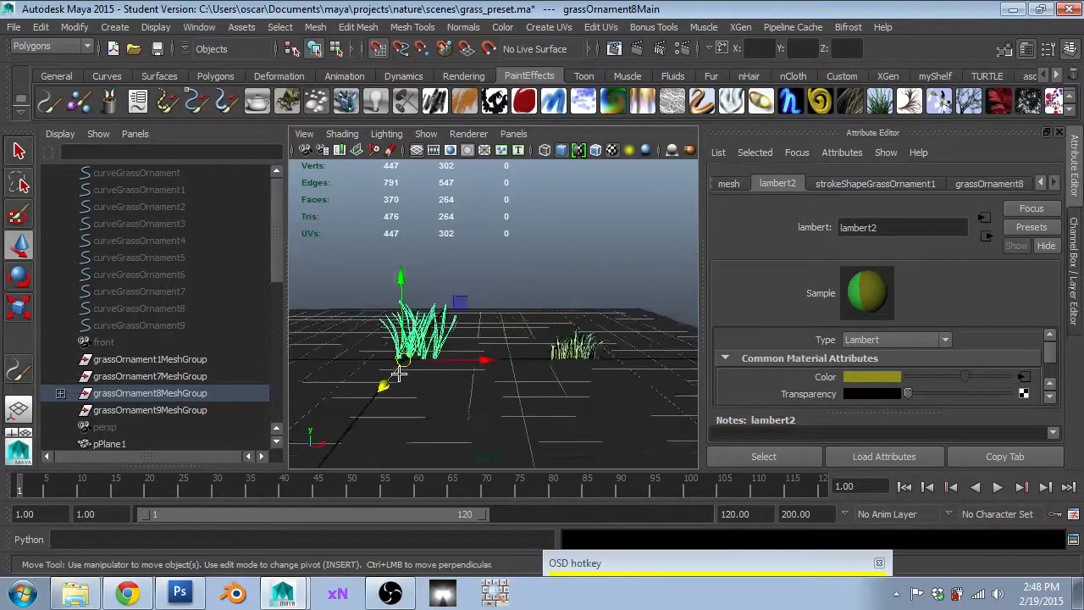
# - Frame the middle grass clump more closely, reselect its mesh and open the Hypershade
pyautogui.scroll(3, 391, 373)
pyautogui.keyDown('alt'); pyautogui.moveTo(373, 296); pyautogui.dragTo(542, 268, button='middle'); pyautogui.keyUp('alt')
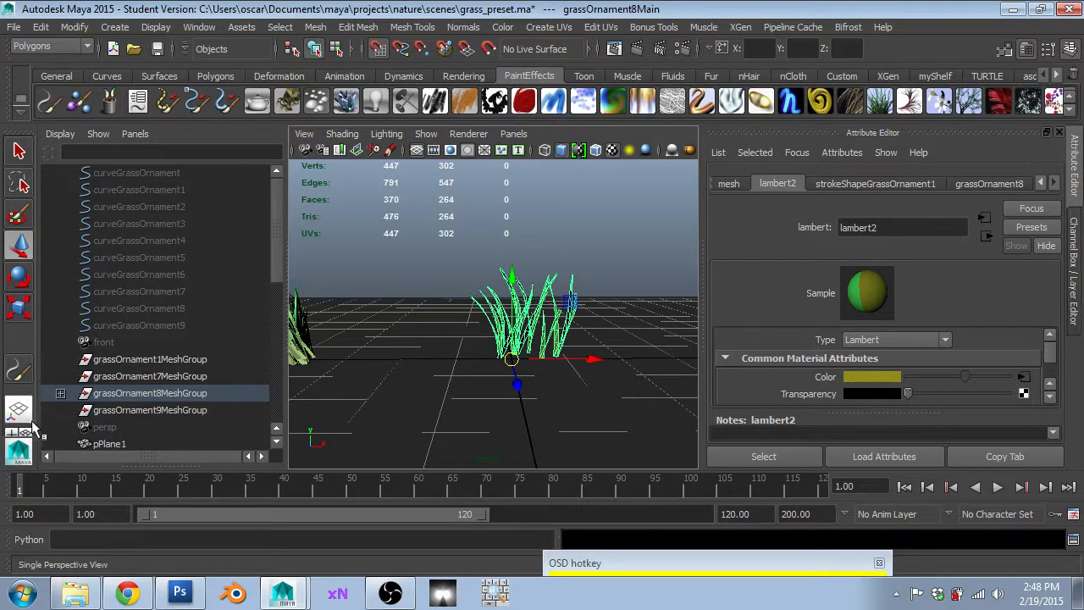
pyautogui.click(290, 254)
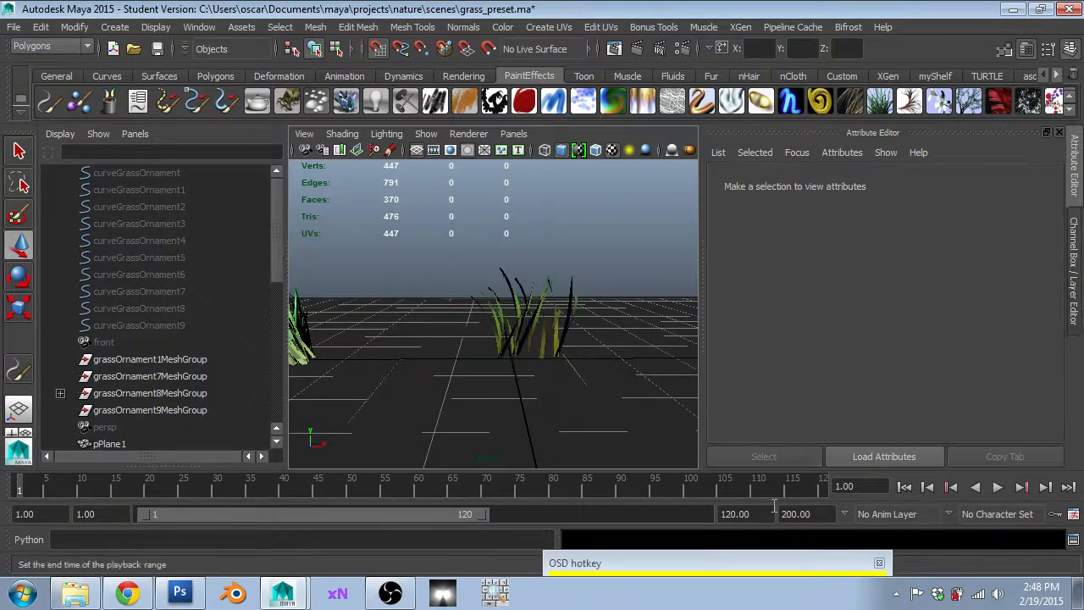
pyautogui.click(506, 309)
pyautogui.click(144, 28)
pyautogui.moveTo(199, 27)
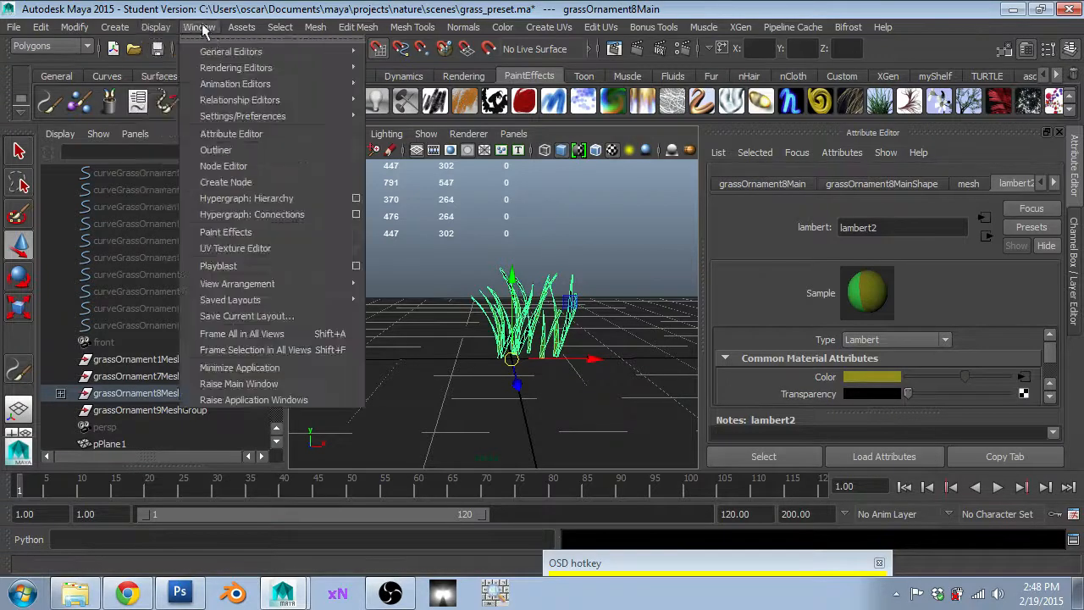
pyautogui.moveTo(250, 115)
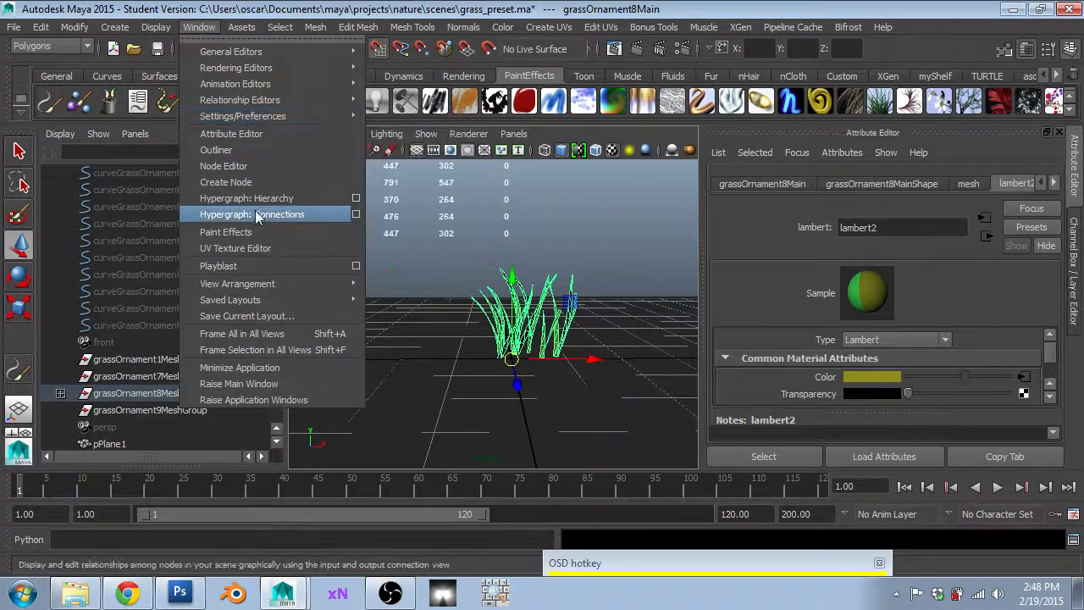
pyautogui.moveTo(313, 69)
pyautogui.click(400, 109)
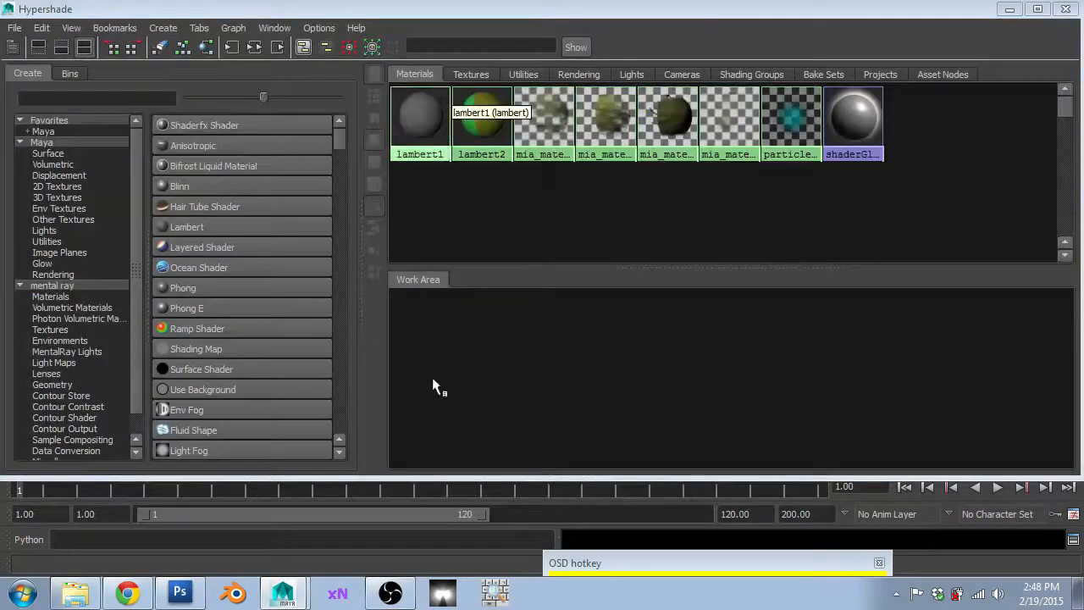
# - Select the lambert2 material and shrink the Hypershade window to uncover the viewport and material attributes
pyautogui.click(481, 118)
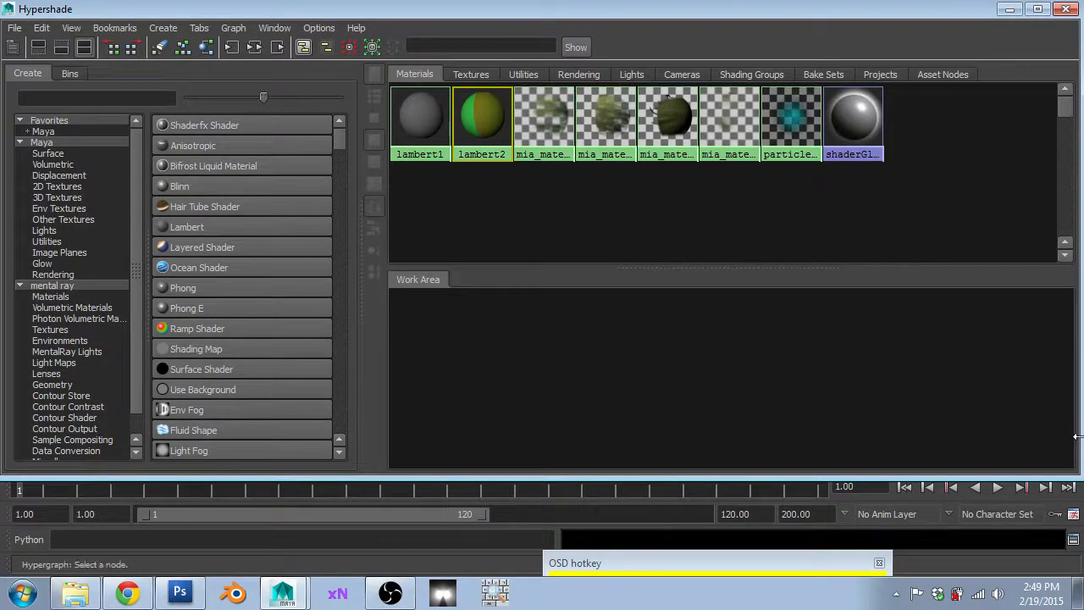
pyautogui.moveTo(1078, 424); pyautogui.dragTo(729, 395)
pyautogui.moveTo(632, 481); pyautogui.dragTo(637, 296)
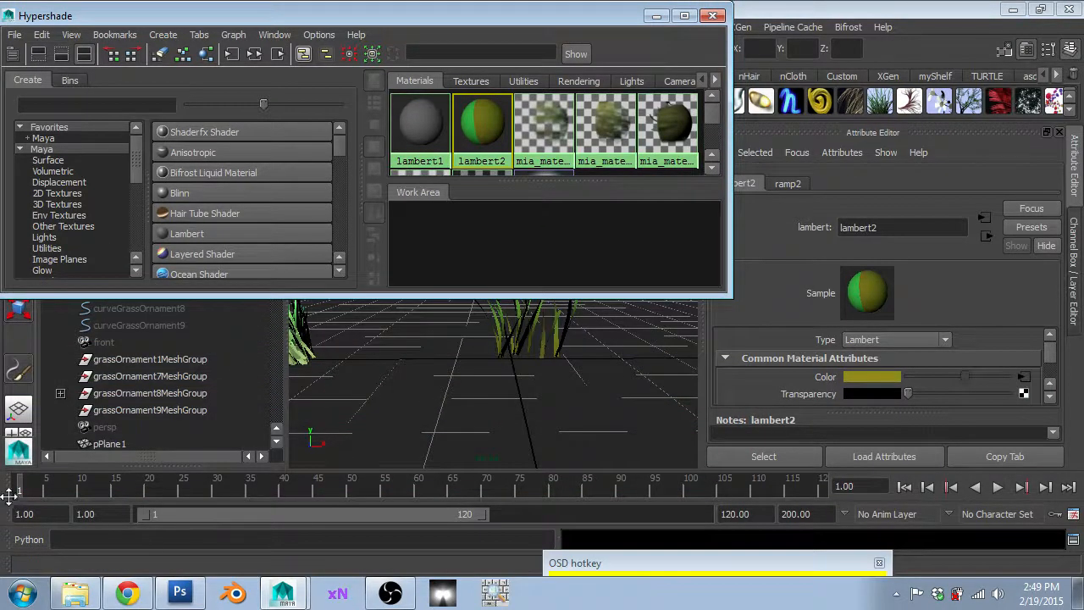
pyautogui.moveTo(7, 487); pyautogui.dragTo(13, 567)
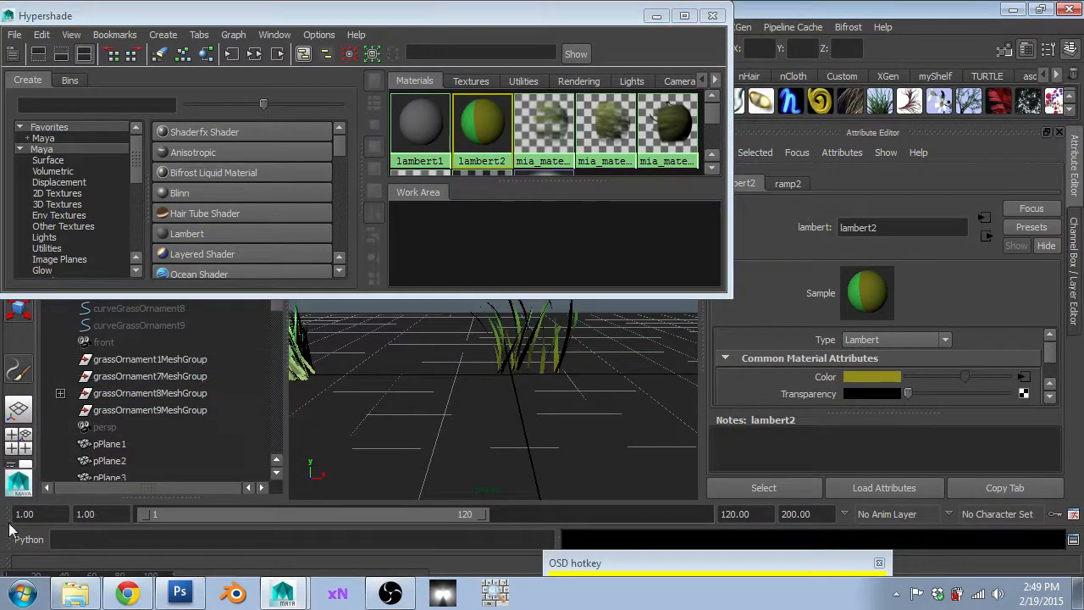
pyautogui.moveTo(10, 531); pyautogui.dragTo(6, 485)
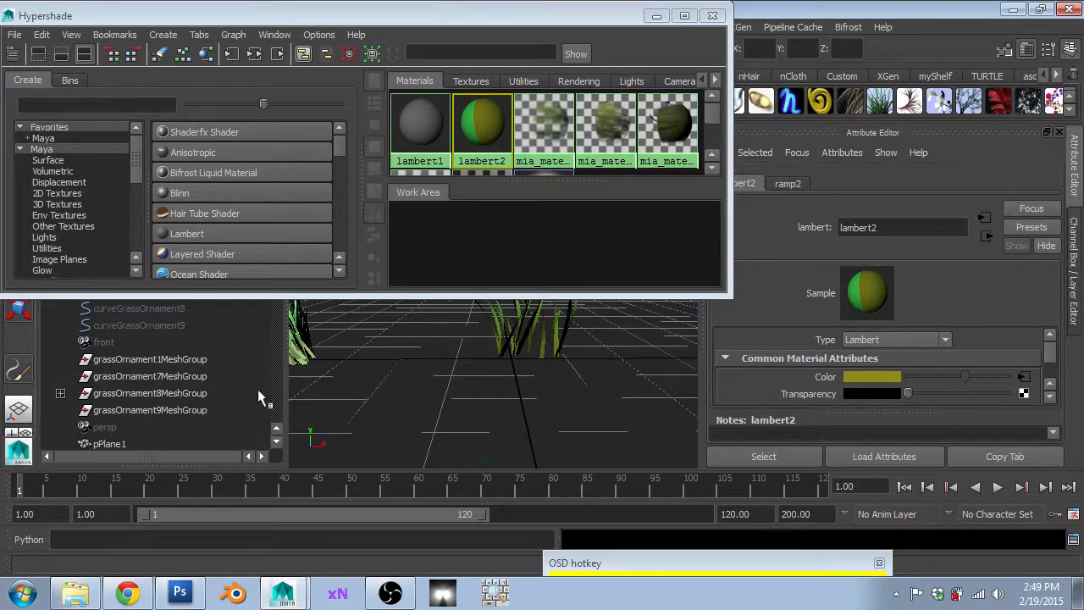
pyautogui.click(16, 453)
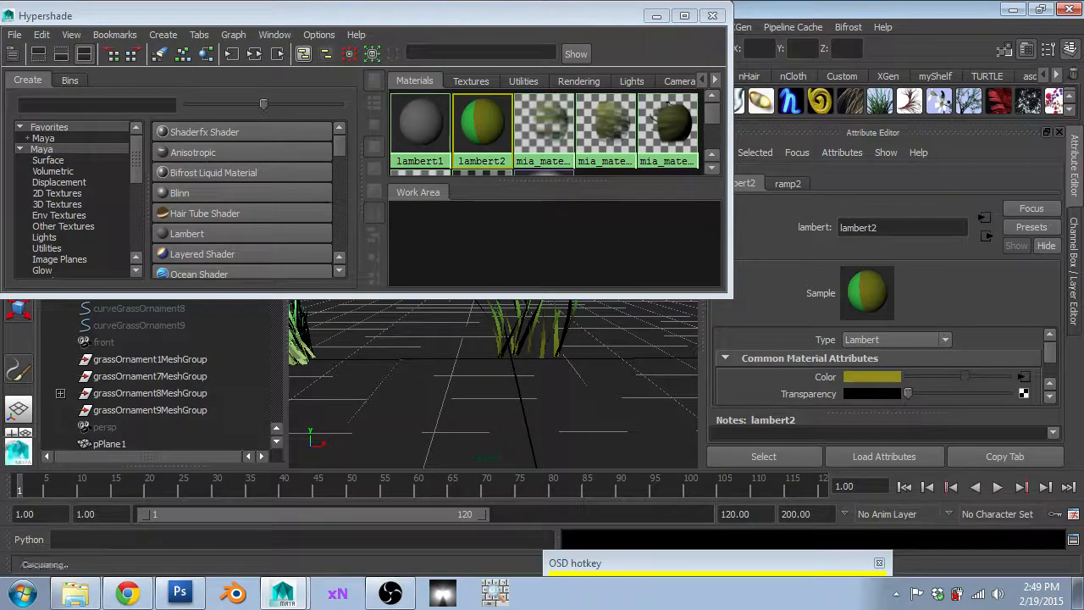
pyautogui.hotkey('ctrl', 'w')
pyautogui.hotkey('alt', 'Tab')
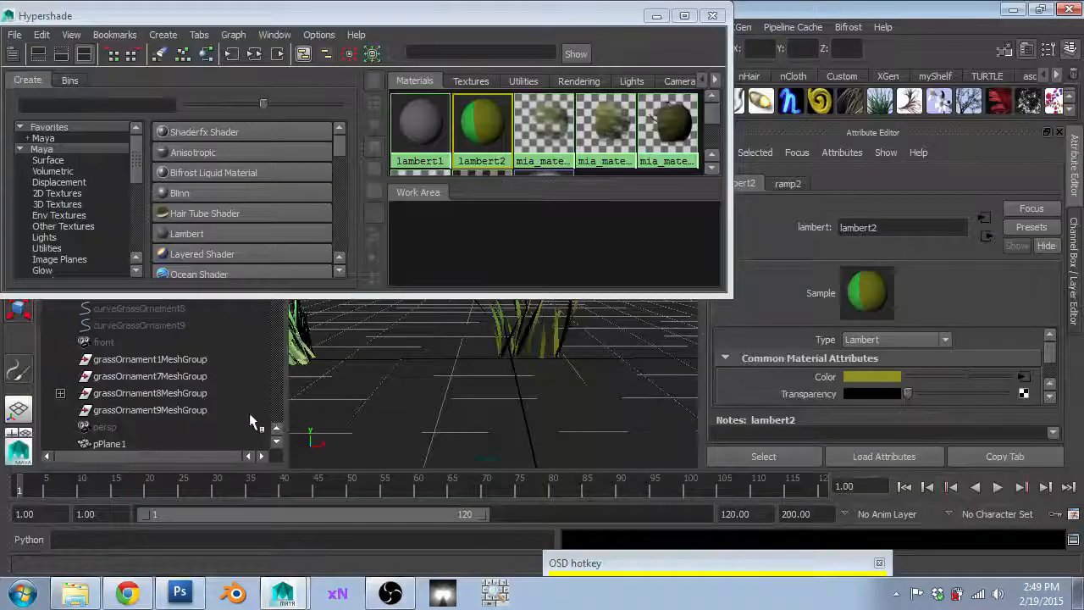
pyautogui.scroll(-2, 118, 173)
pyautogui.scroll(-2, 241, 204)
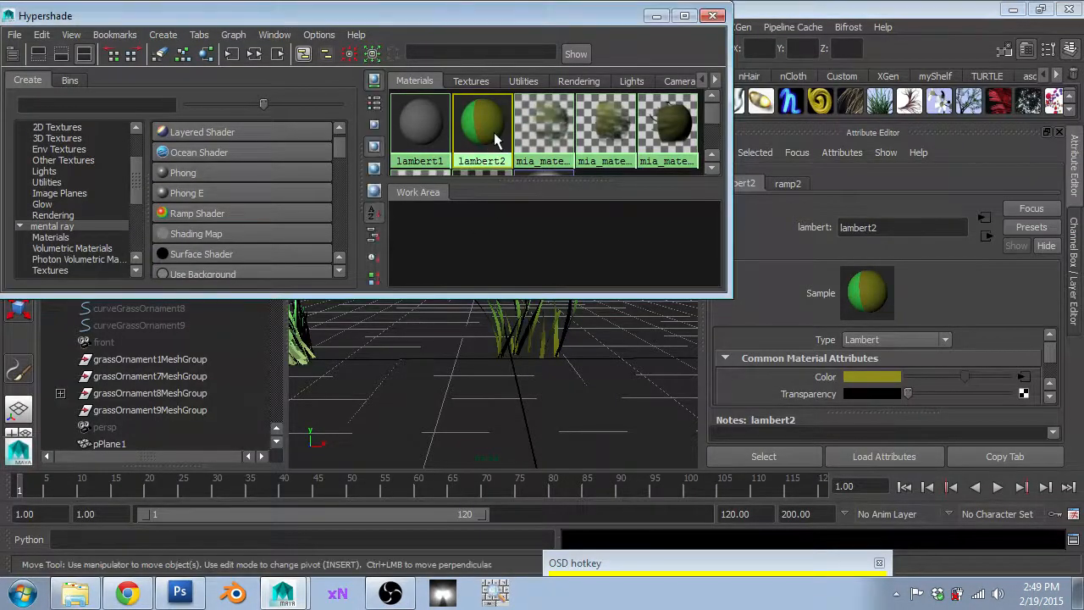
# - Graph lambert2's input and output connections, move the ramp2 node away from the material and examine the shading network
pyautogui.click(254, 54)
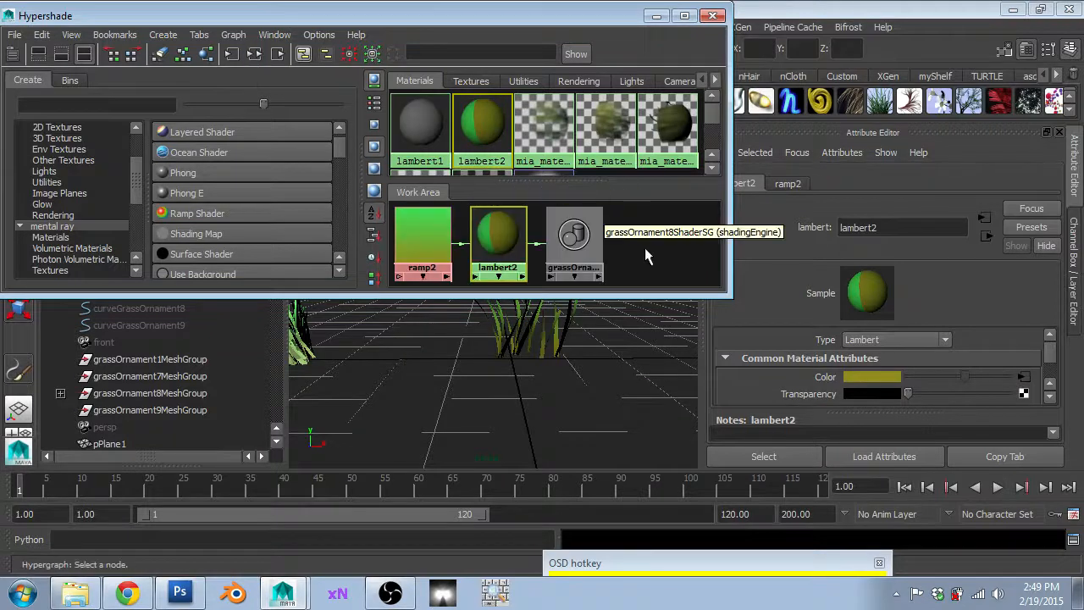
pyautogui.scroll(-2, 644, 248)
pyautogui.moveTo(457, 240); pyautogui.dragTo(325, 246)
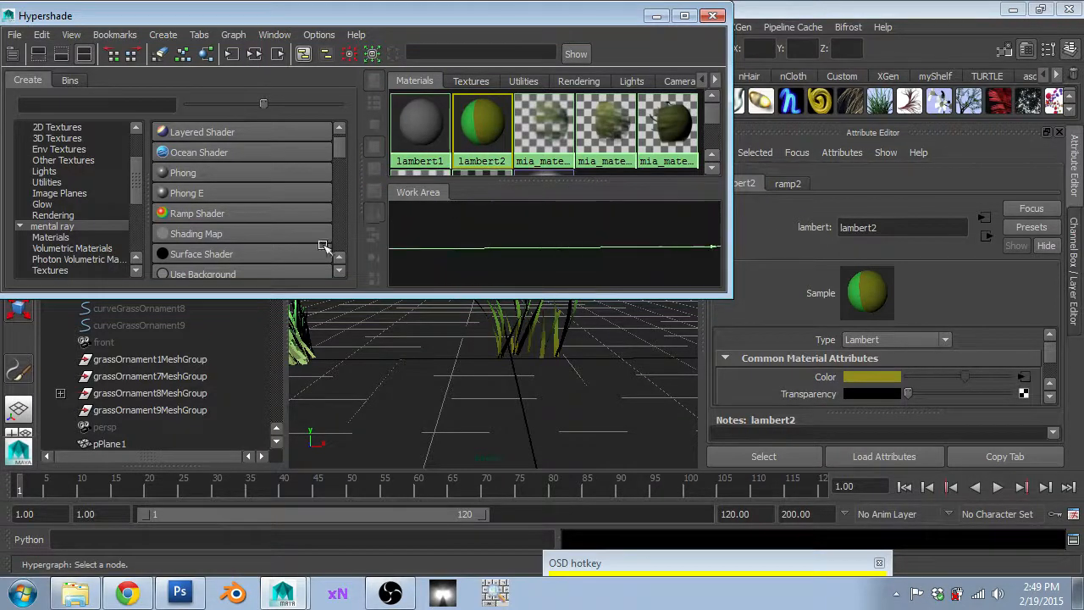
pyautogui.scroll(-4, 540, 252)
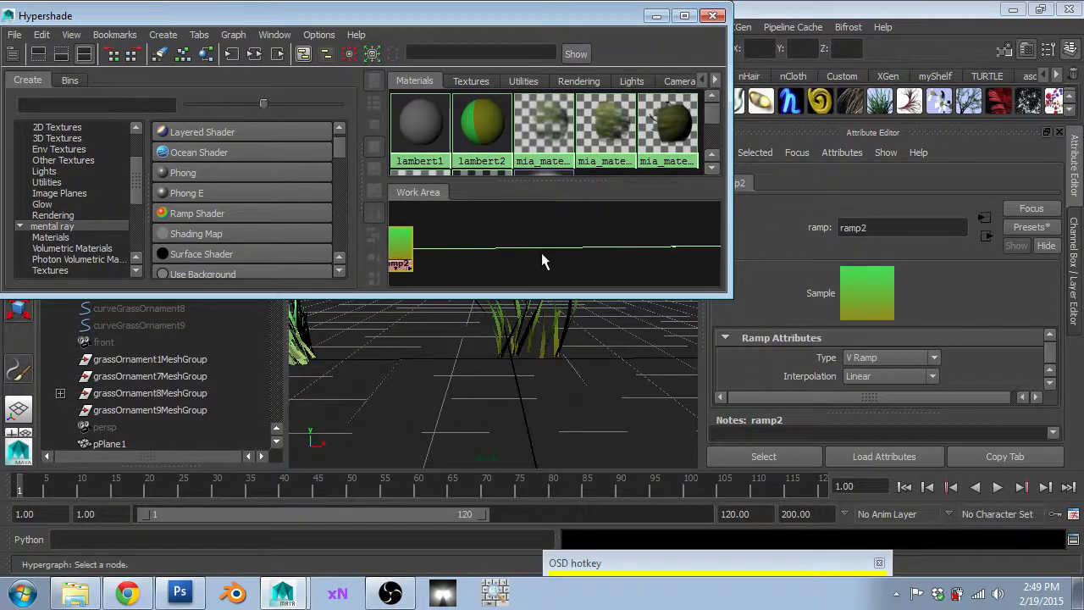
pyautogui.scroll(4, 661, 247)
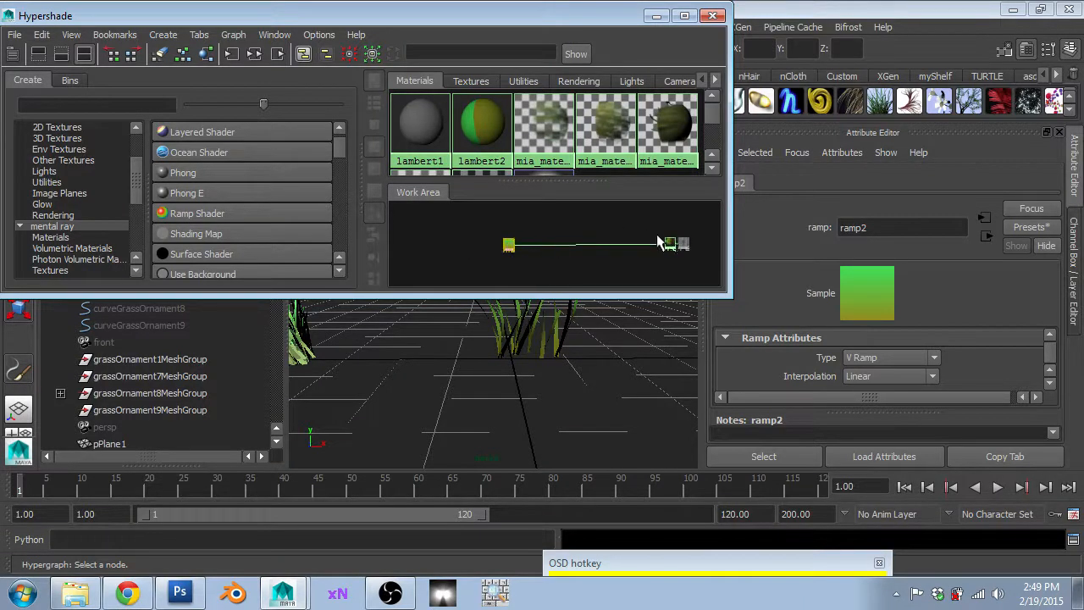
pyautogui.keyDown('alt'); pyautogui.moveTo(654, 255); pyautogui.dragTo(491, 263, button='middle'); pyautogui.keyUp('alt')
pyautogui.scroll(1, 525, 257)
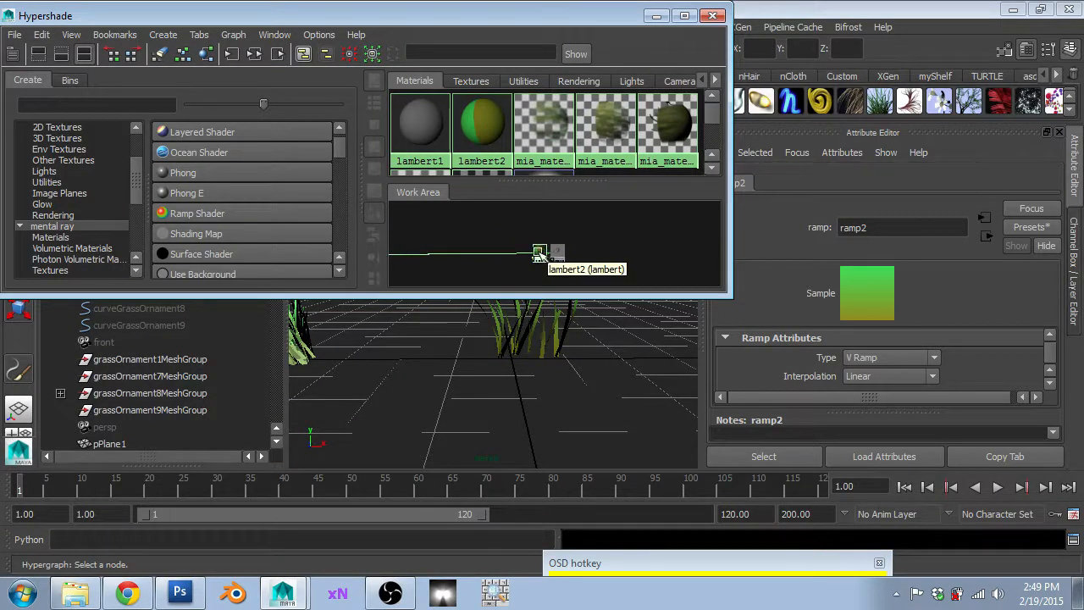
pyautogui.scroll(4, 525, 259)
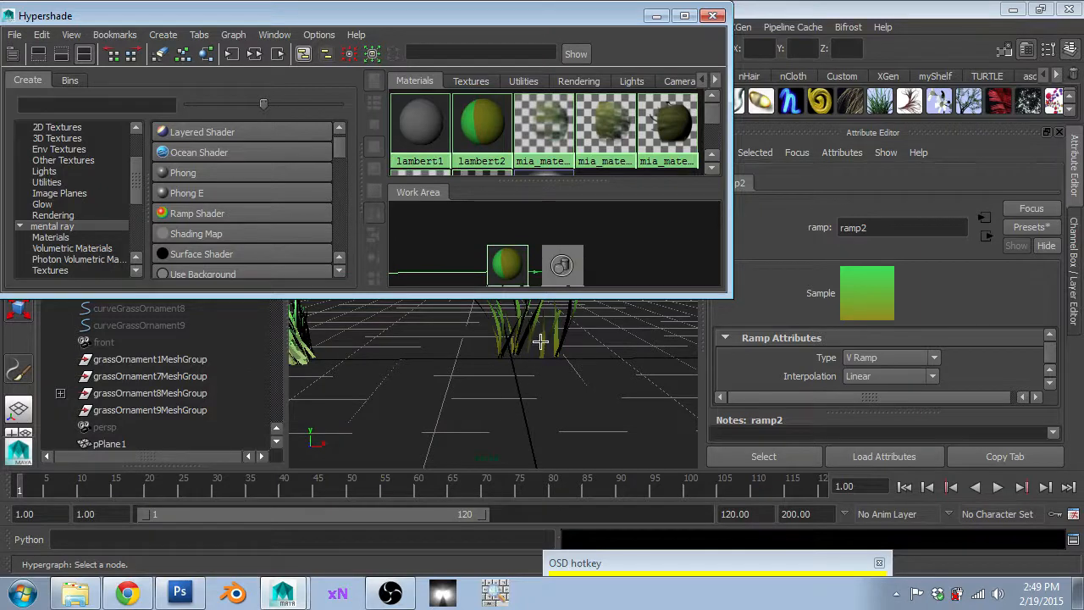
# - Close the Hypershade and select the middle grass clump's mesh with the Move tool active
pyautogui.click(715, 16)
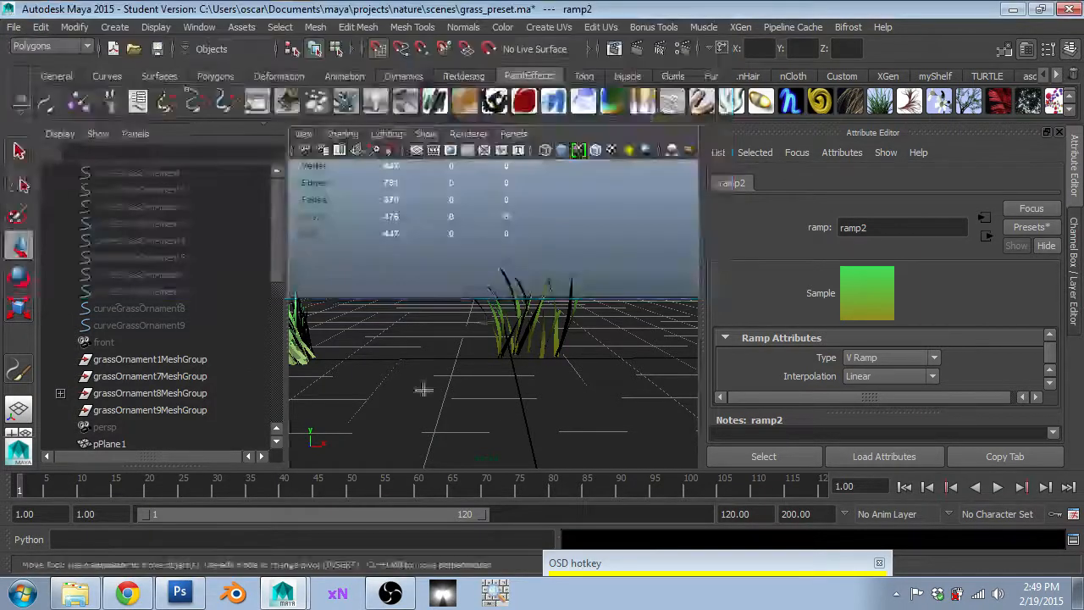
pyautogui.press('w')
pyautogui.click(540, 320)
pyautogui.scroll(-5, 539, 320)
pyautogui.scroll(5, 540, 320)
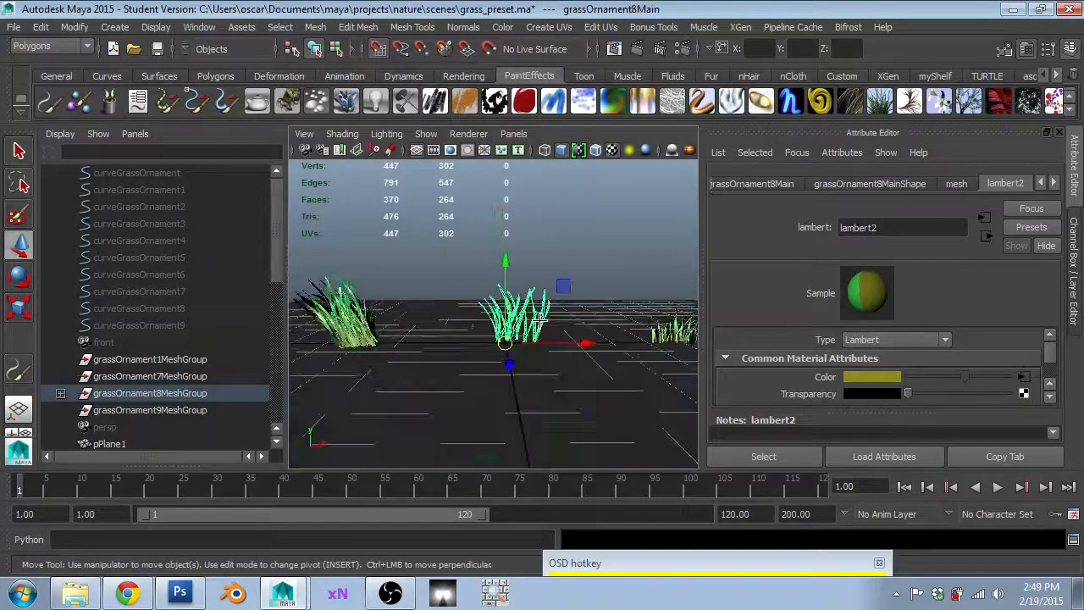
pyautogui.scroll(-7, 555, 337)
pyautogui.scroll(6, 512, 344)
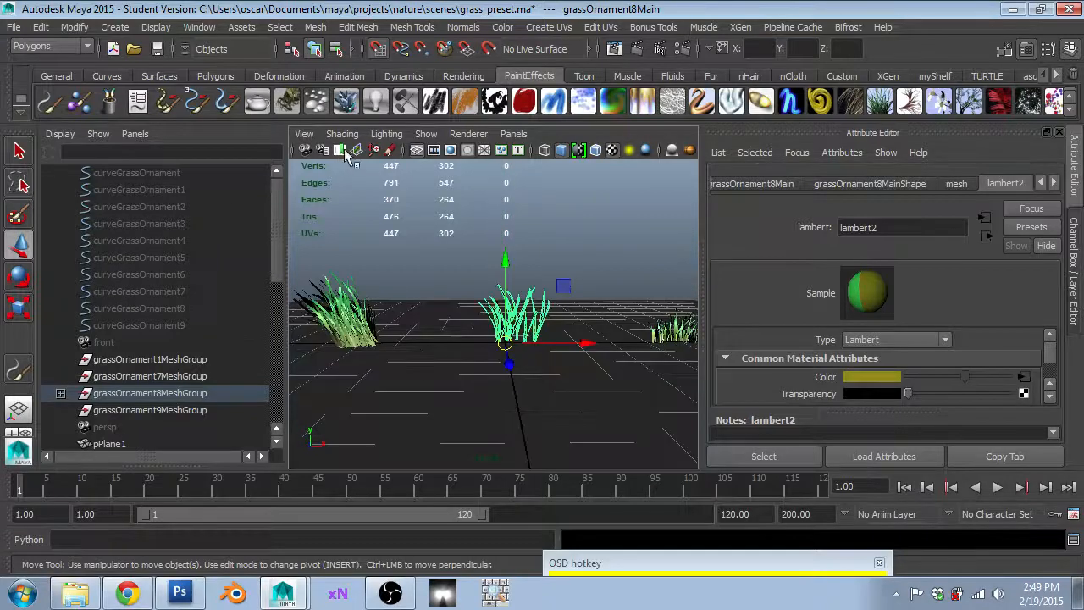
# - Select the persp camera, bring all three grass clumps into view, activate the Select tool and return to the Channel Box
pyautogui.click(100, 428)
pyautogui.scroll(-4, 462, 303)
pyautogui.keyDown('alt'); pyautogui.moveTo(462, 302); pyautogui.dragTo(463, 295); pyautogui.keyUp('alt')
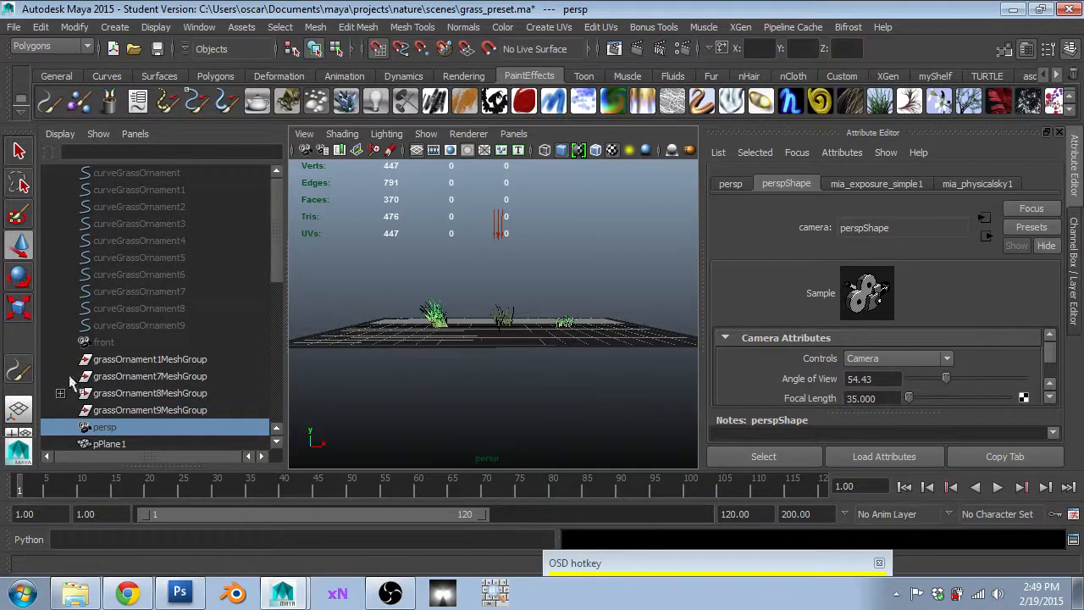
pyautogui.click(19, 151)
pyautogui.hotkey('ctrl', 'a')
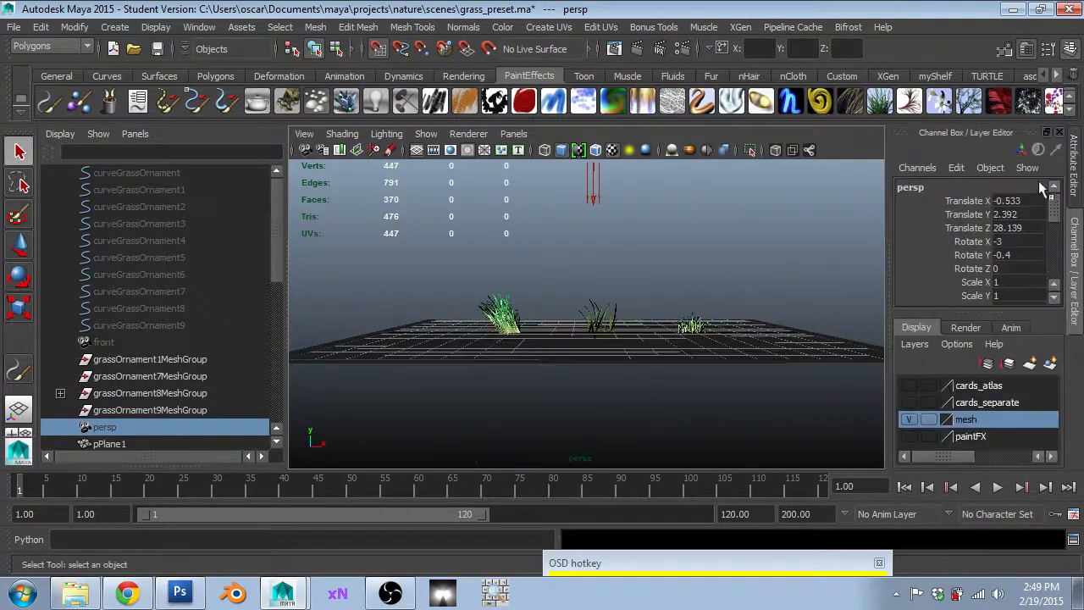
# - Set the persp camera's Rotate X, Y and Z and its Translate Y to 0 to level it with the ground
pyautogui.moveTo(1003, 242); pyautogui.dragTo(1000, 268)
pyautogui.press('Return')
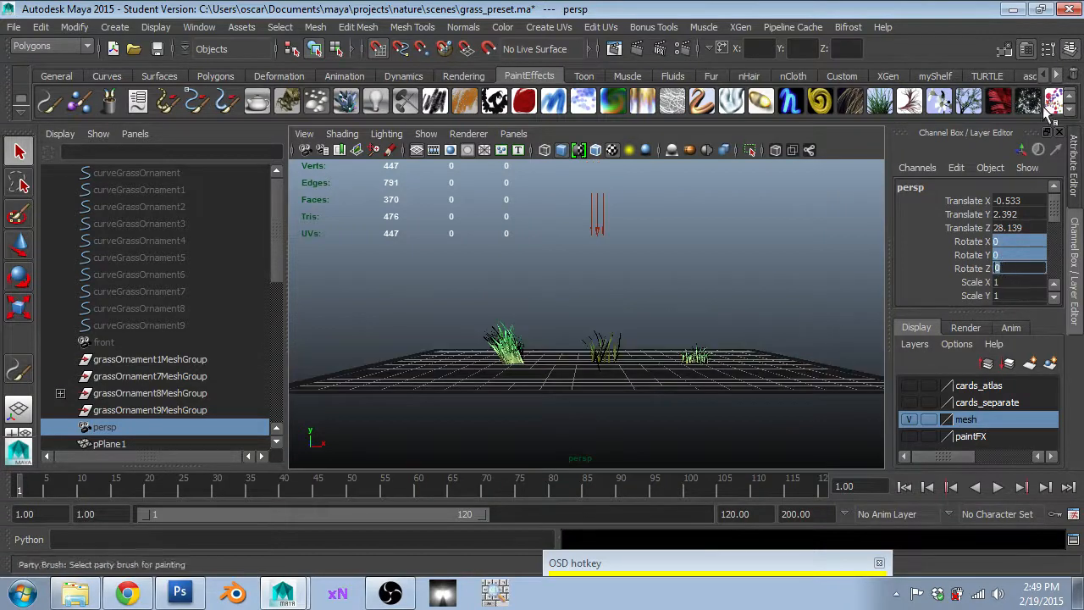
pyautogui.click(1019, 214)
pyautogui.click(1019, 214)
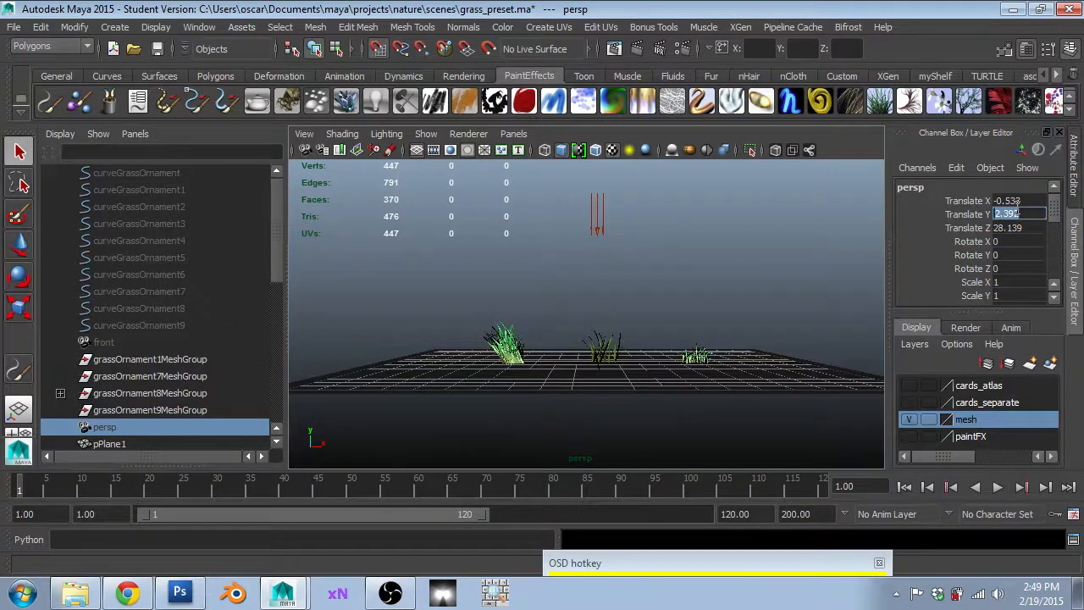
pyautogui.write('0')
pyautogui.press('Return')
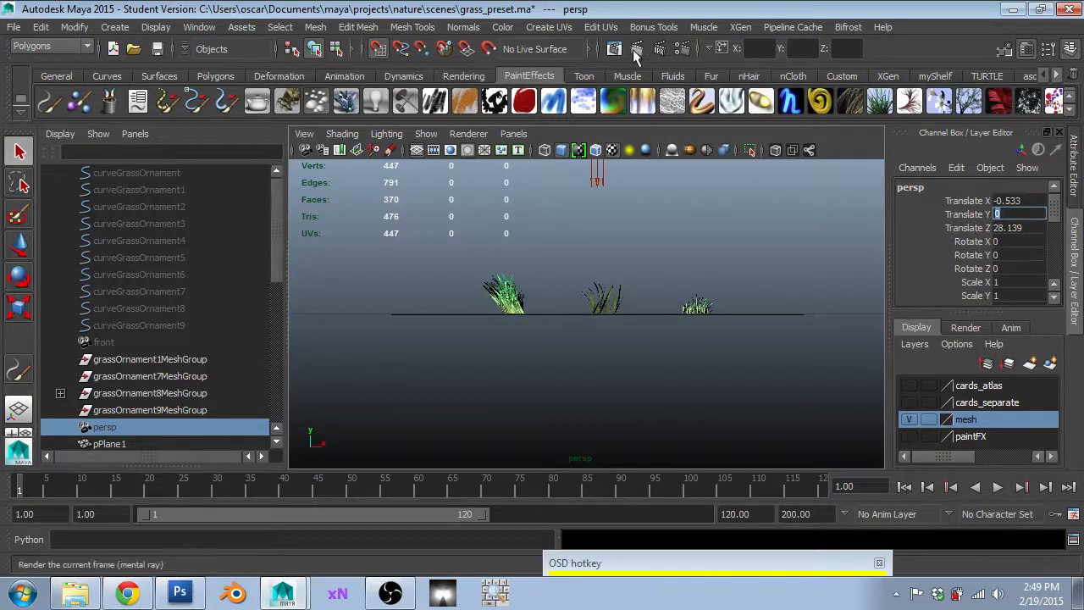
# - Review mental ray's Indirect Lighting settings, then render the current frame, examine the whole image and close the render view
pyautogui.click(691, 55)
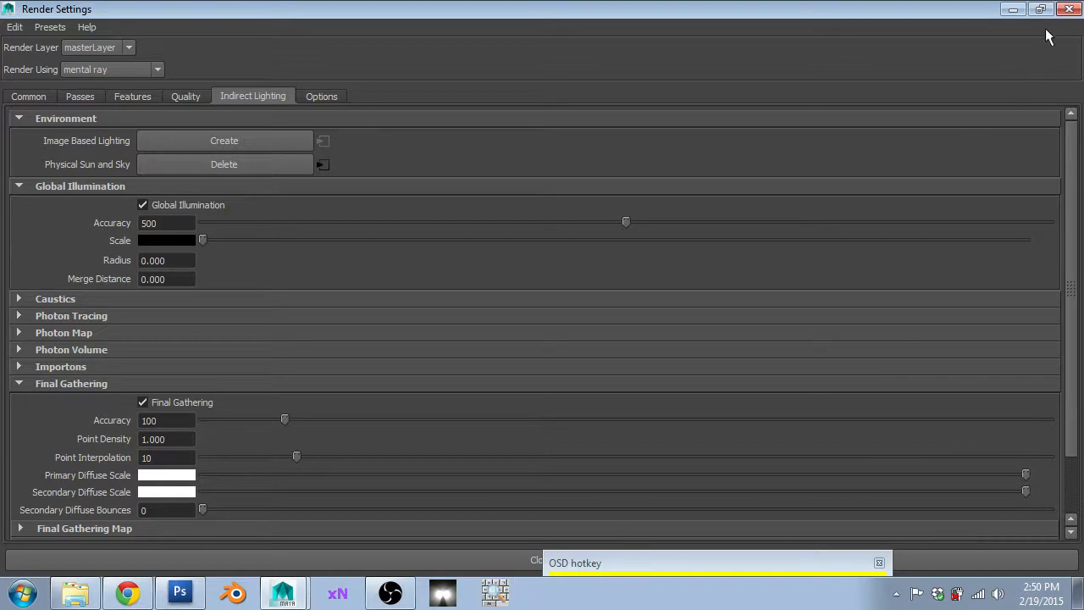
pyautogui.click(1069, 9)
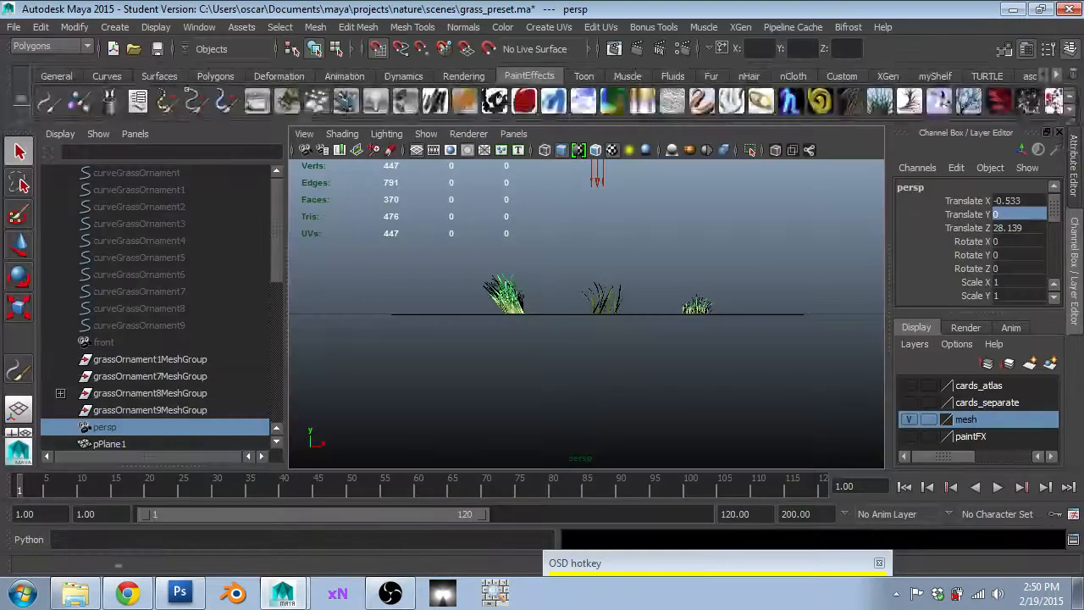
pyautogui.click(636, 50)
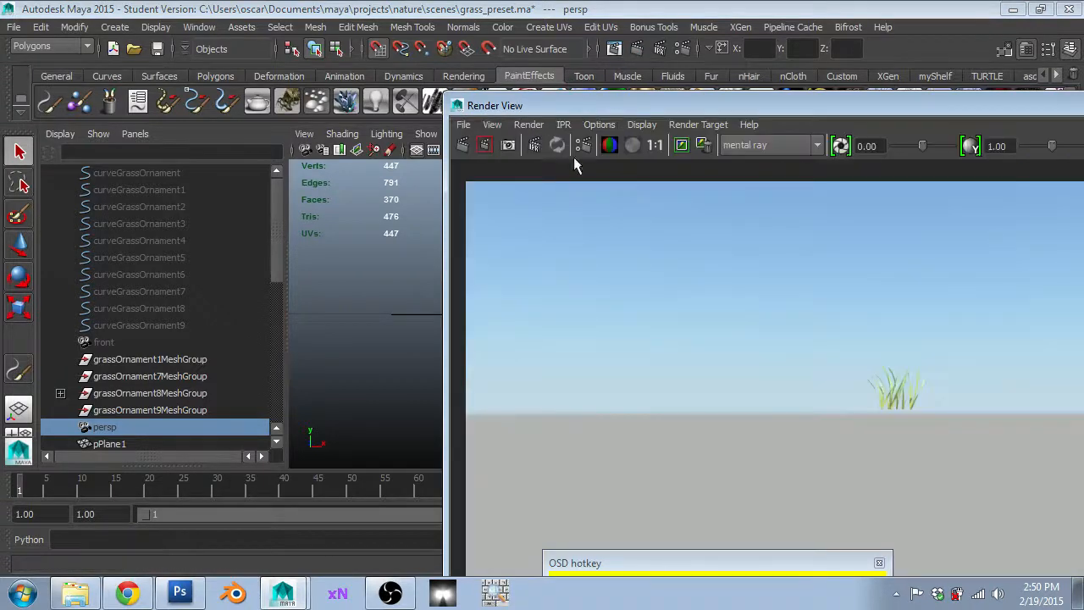
pyautogui.scroll(-6, 808, 386)
pyautogui.scroll(-1, 824, 414)
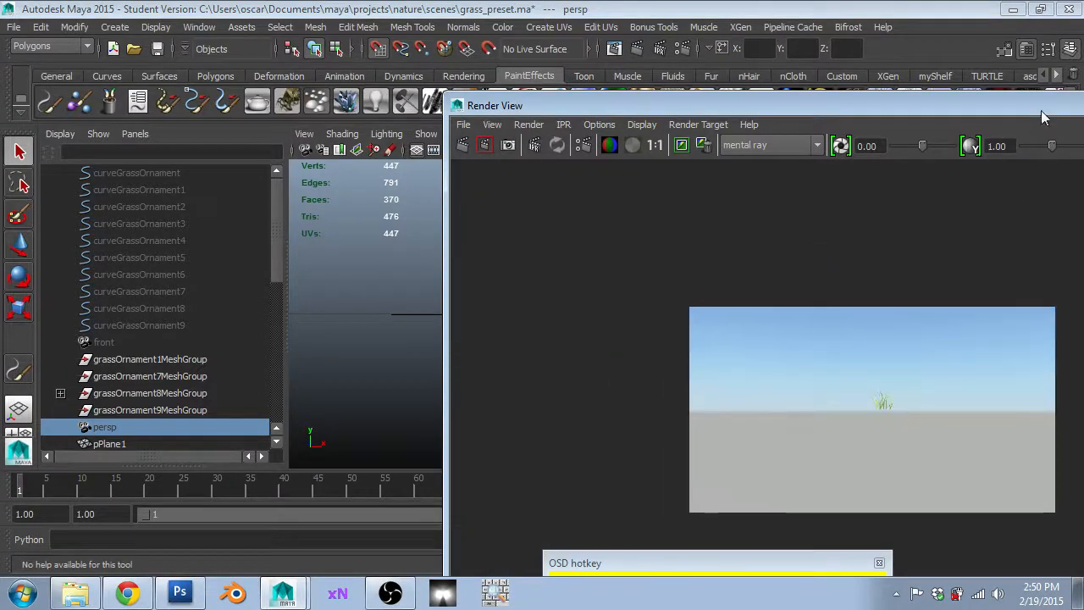
pyautogui.moveTo(1041, 111); pyautogui.dragTo(718, 294)
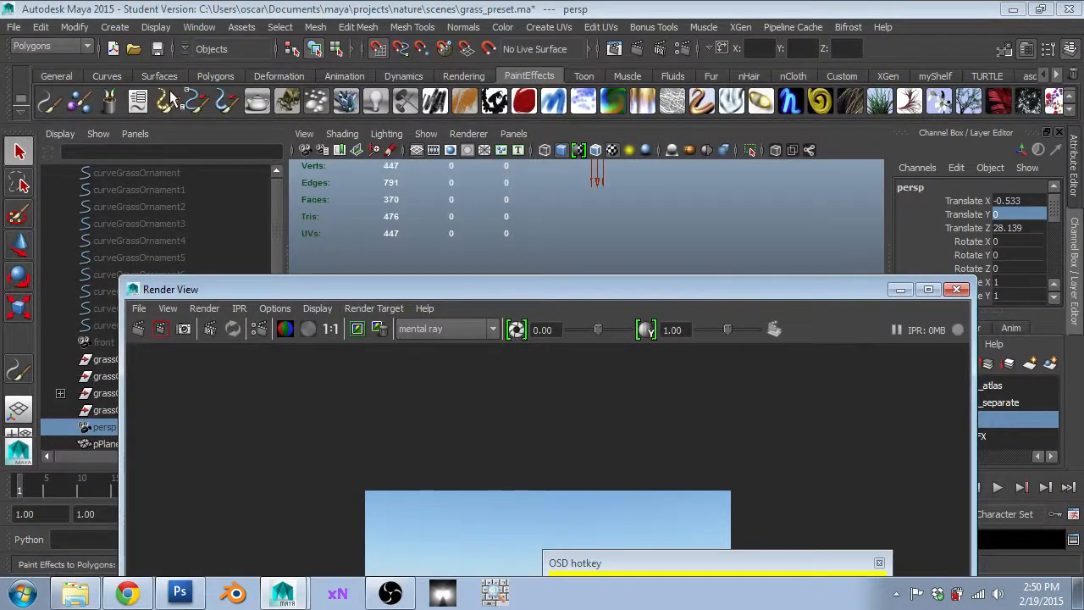
pyautogui.click(957, 289)
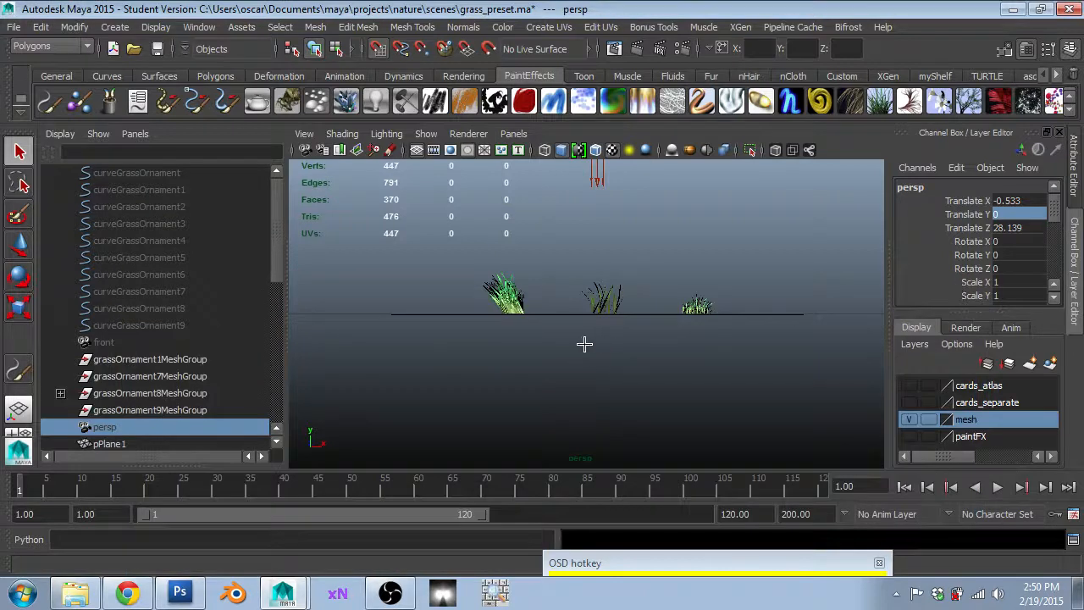
# - Select the large grass stroke beside the middle clump and convert it from Paint Effects to polygons
pyautogui.press('w')
pyautogui.press('q')
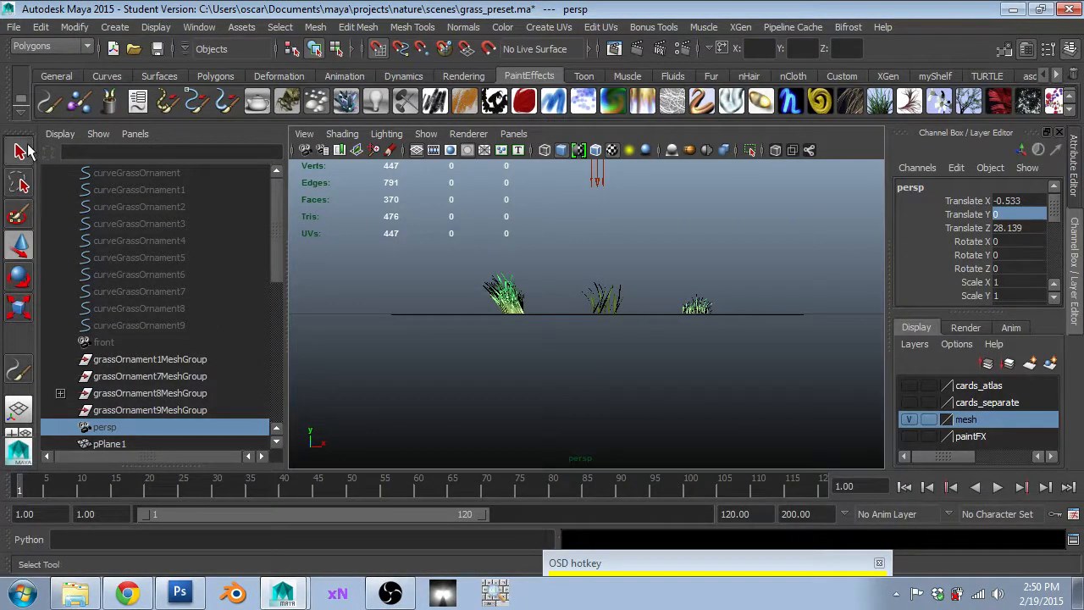
pyautogui.click(480, 288)
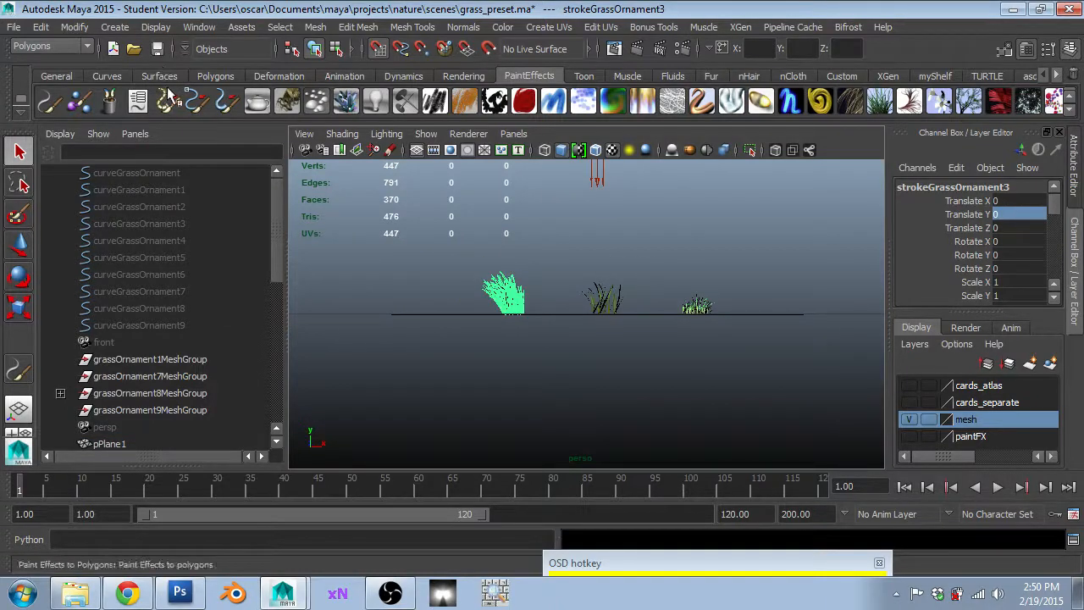
pyautogui.click(166, 100)
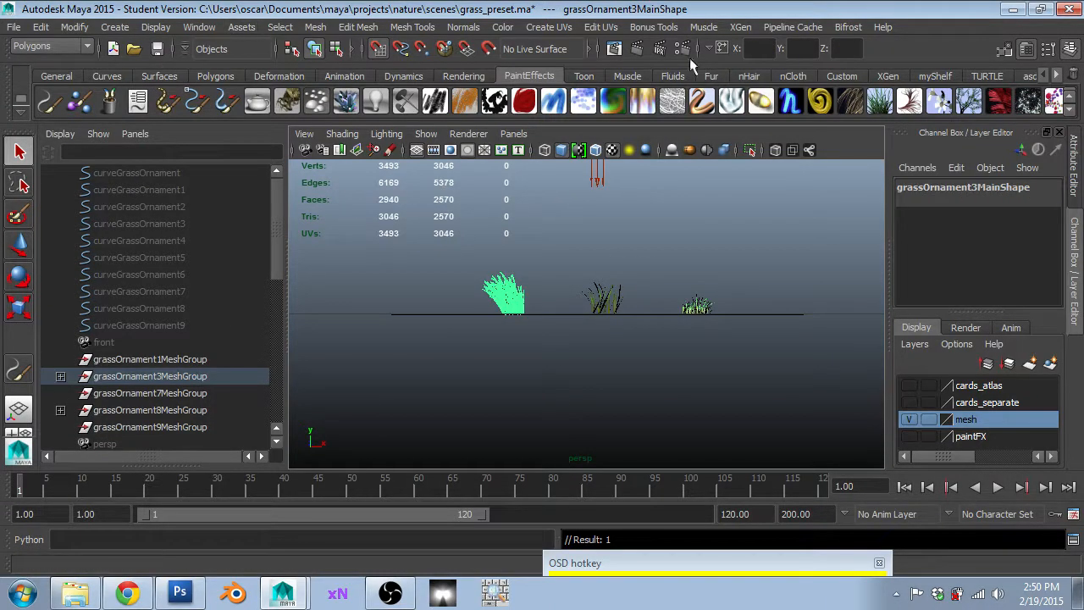
# - Render the current frame again to inspect the converted grass clump, then close the render and return to the Channel Box
pyautogui.click(636, 45)
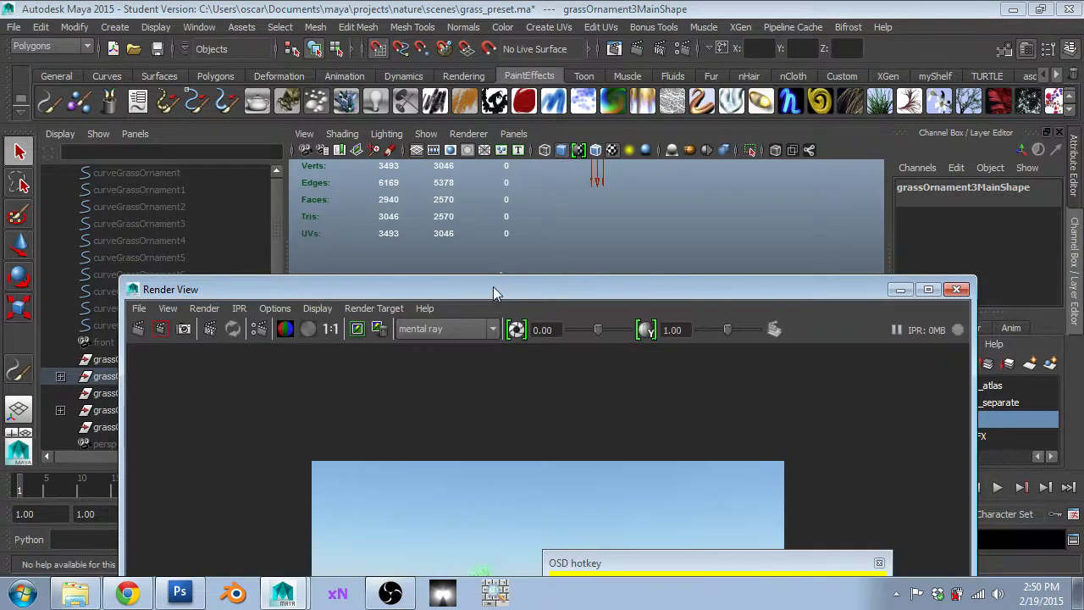
pyautogui.moveTo(494, 286); pyautogui.dragTo(525, 114)
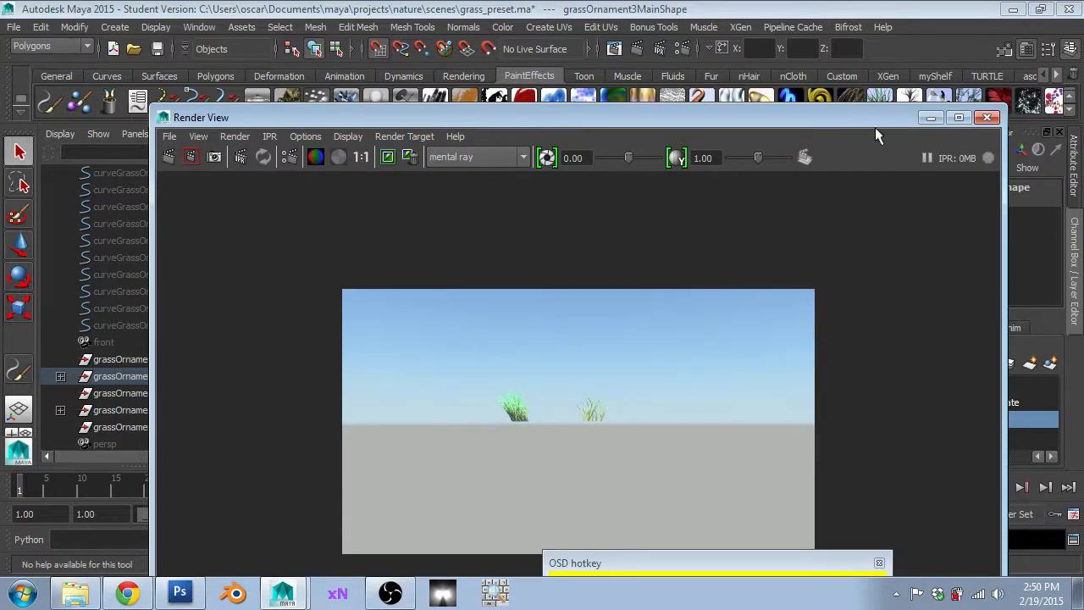
pyautogui.click(987, 116)
pyautogui.hotkey('ctrl', 'a')
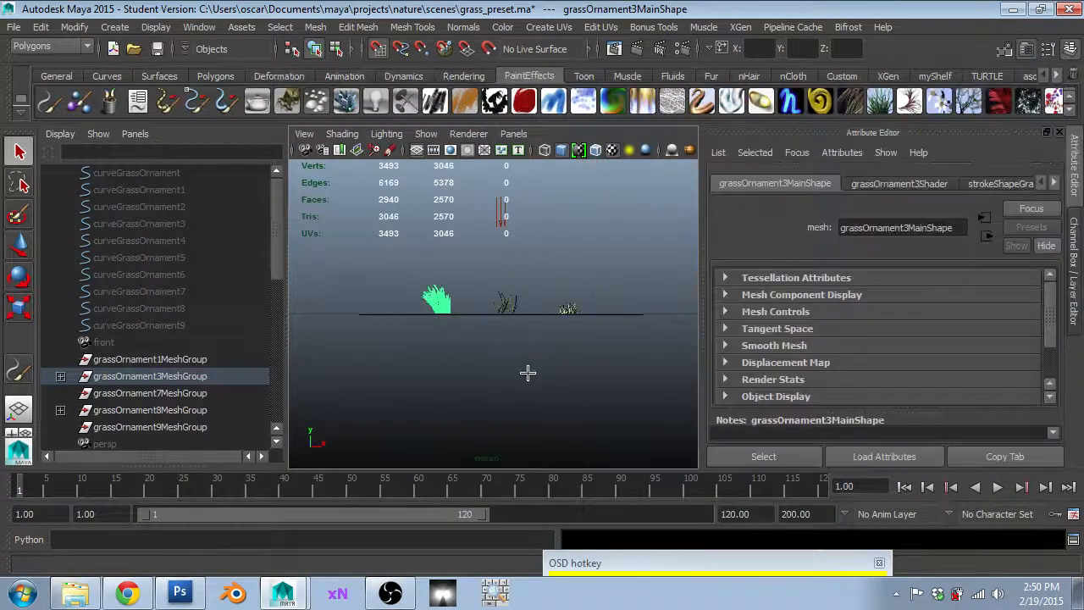
pyautogui.scroll(-3, 779, 372)
pyautogui.hotkey('ctrl', 'a')
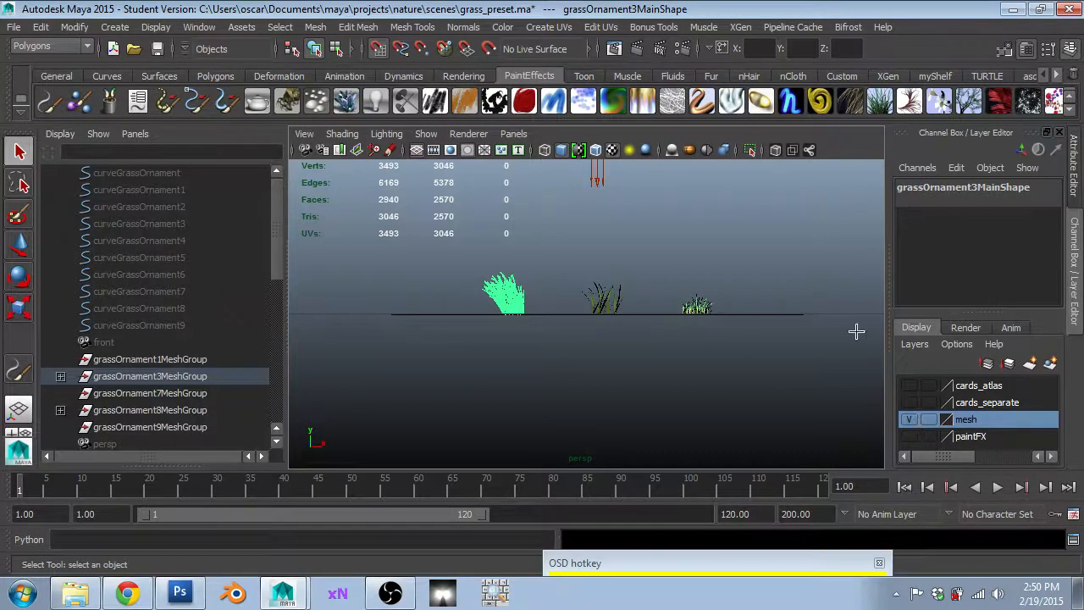
# - Reopen the last render, zoom in on the middle grass clump and examine the PNG save options without saving the image
pyautogui.click(615, 49)
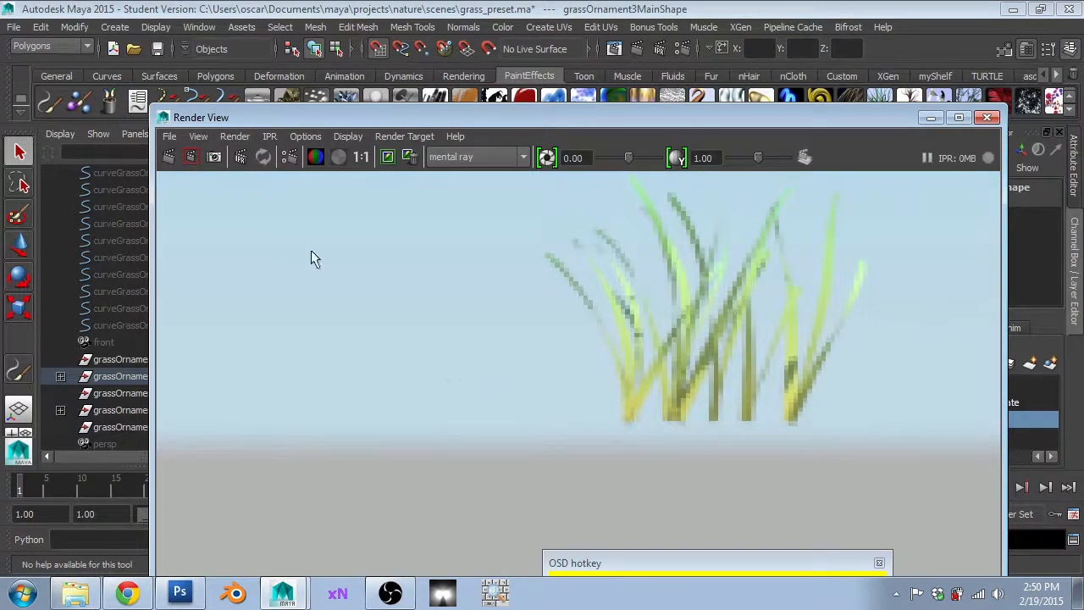
pyautogui.click(171, 136)
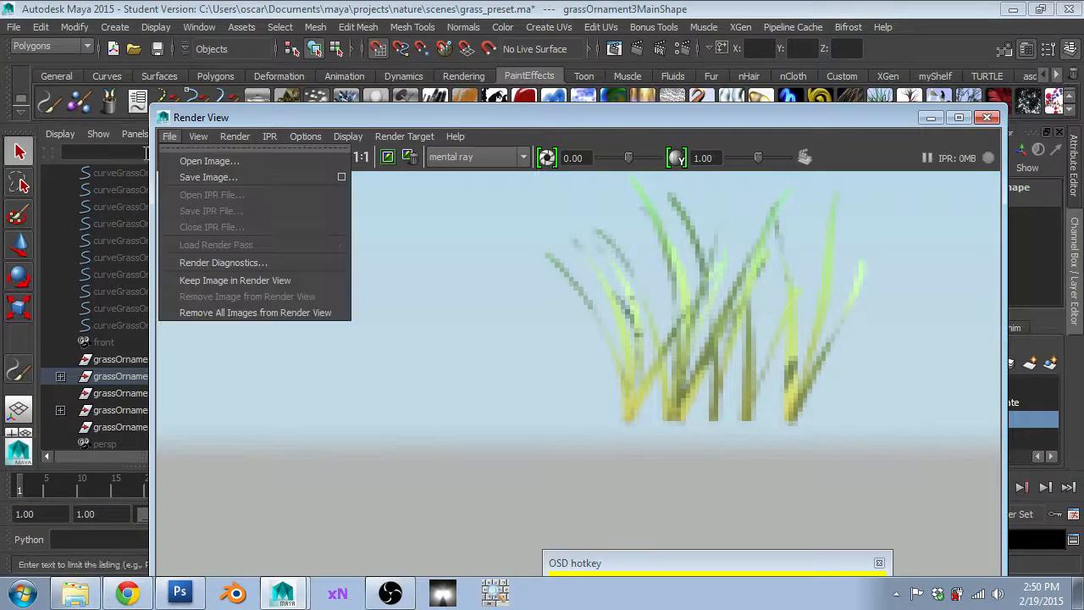
pyautogui.click(192, 174)
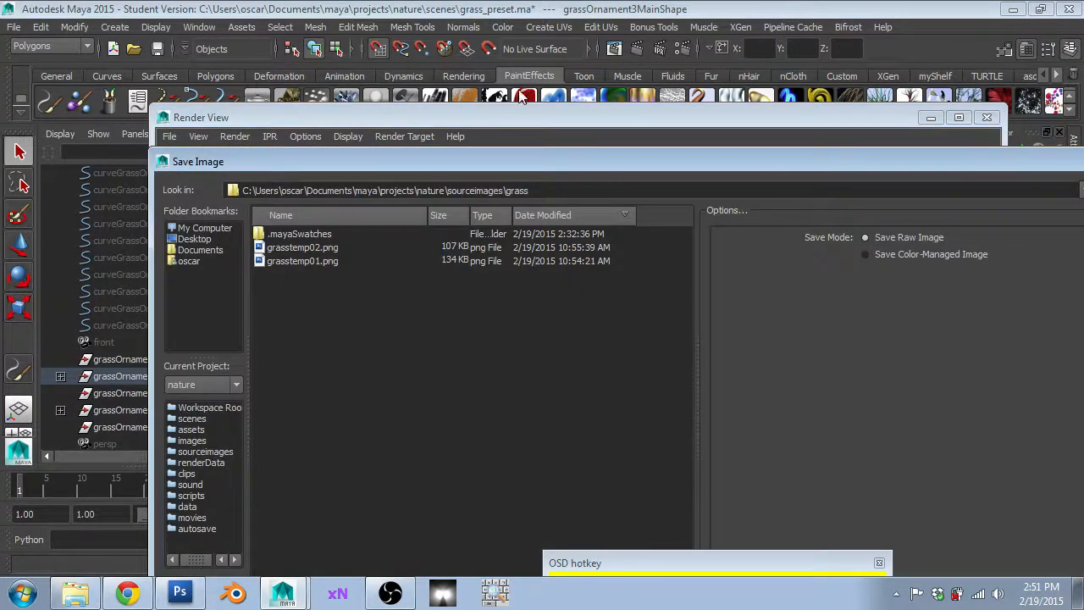
pyautogui.moveTo(496, 163); pyautogui.dragTo(448, 60)
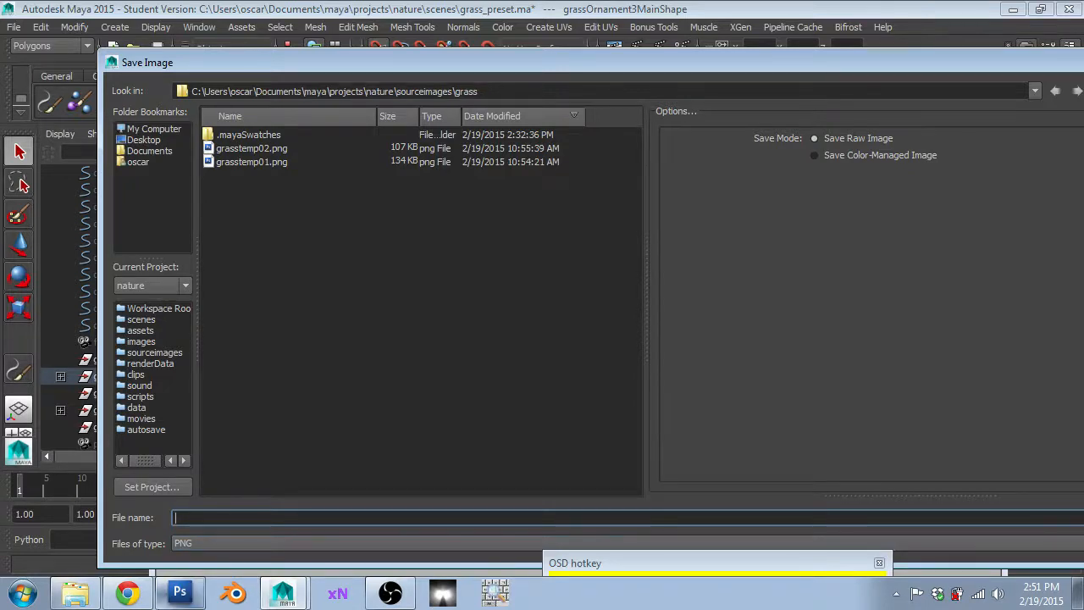
pyautogui.click(180, 593)
pyautogui.hotkey('alt', 'Tab')
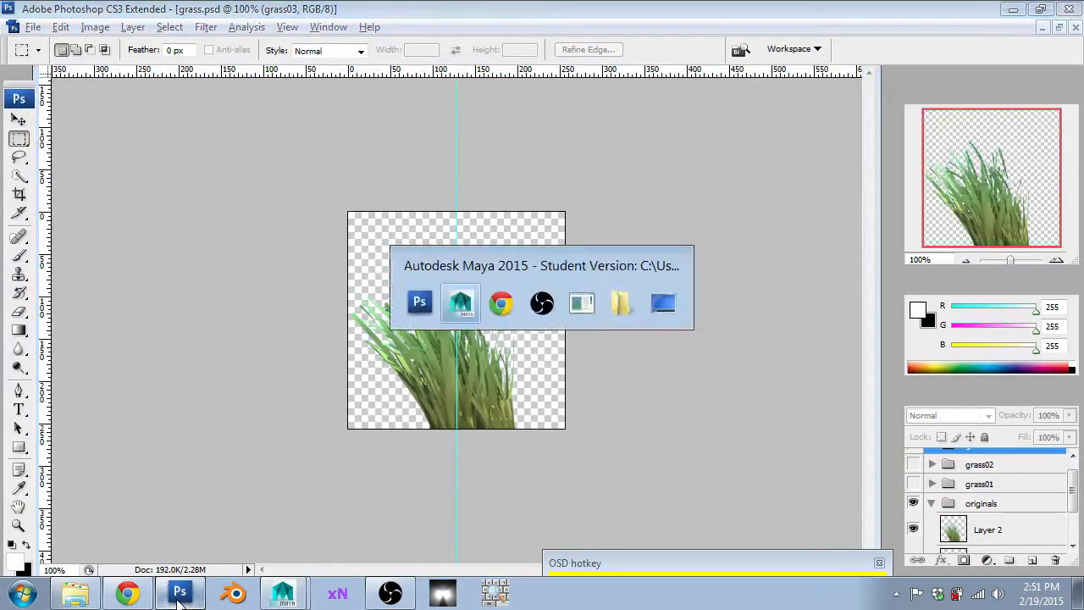
pyautogui.moveTo(1042, 53); pyautogui.dragTo(774, 25)
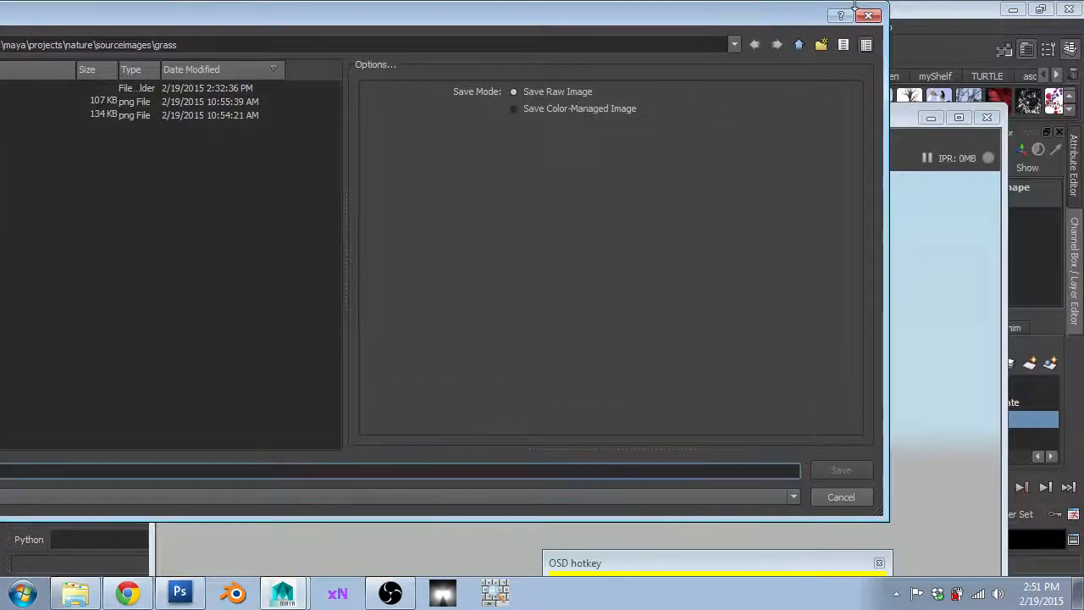
pyautogui.click(870, 15)
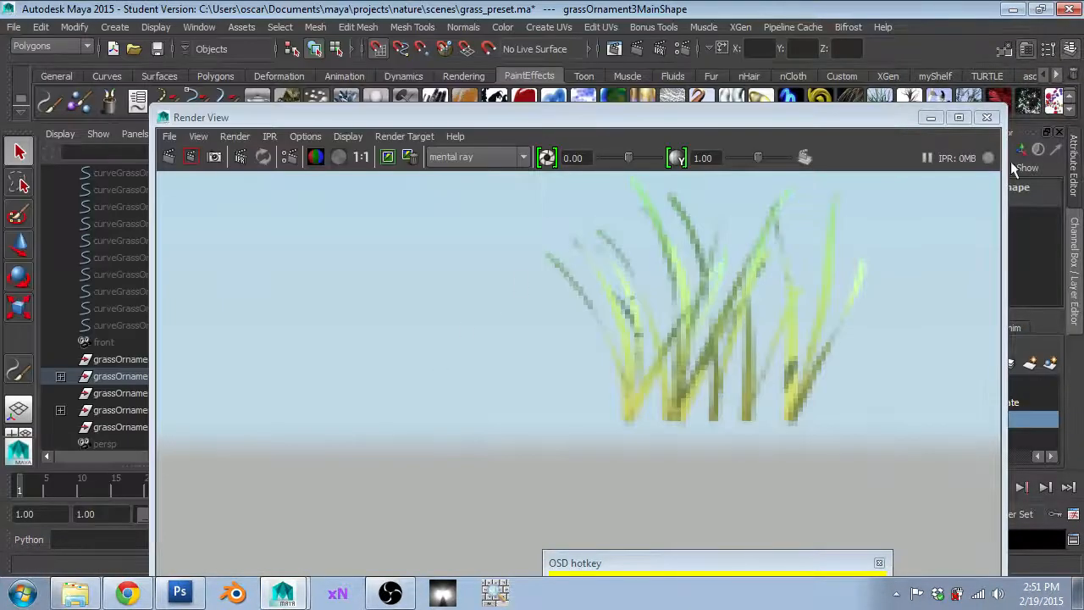
# - Inspect the render's alpha channel, return to the colour image, close the render view and look closer at the middle clump
pyautogui.click(339, 157)
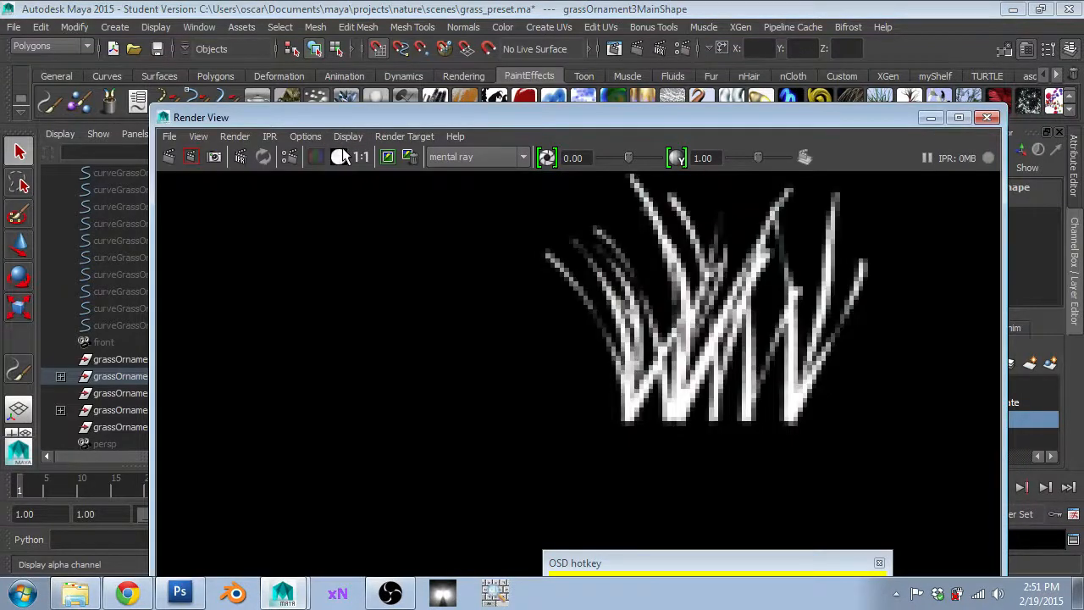
pyautogui.click(318, 157)
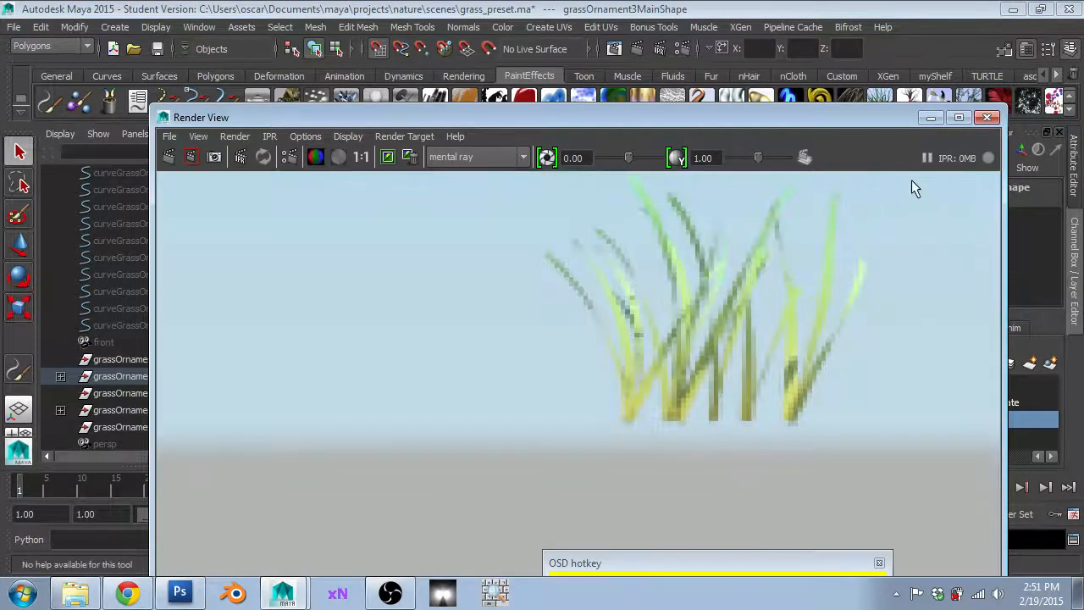
pyautogui.click(987, 117)
pyautogui.scroll(5, 664, 264)
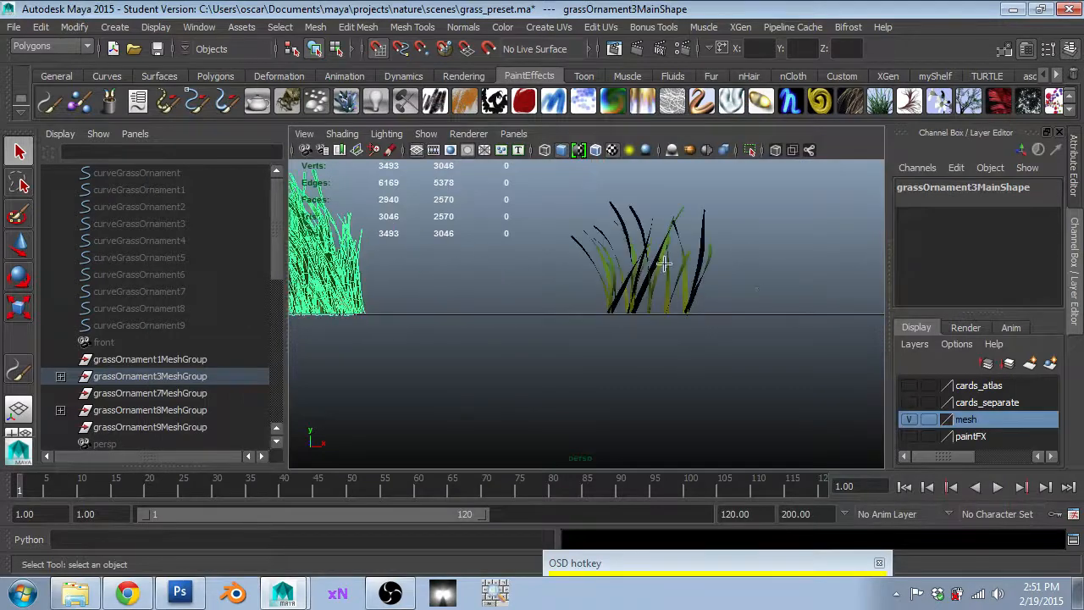
# - Switch to Photoshop, open grasstemp02.png and examine the transparent background around the grass clumps
pyautogui.hotkey('alt', 'Tab')
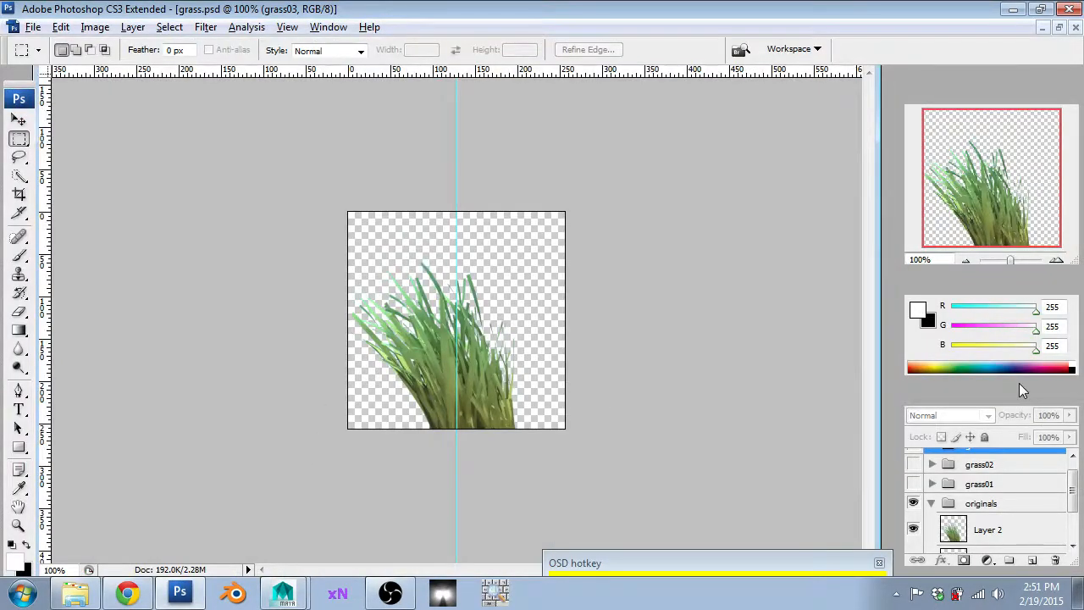
pyautogui.hotkey('ctrl', 'o')
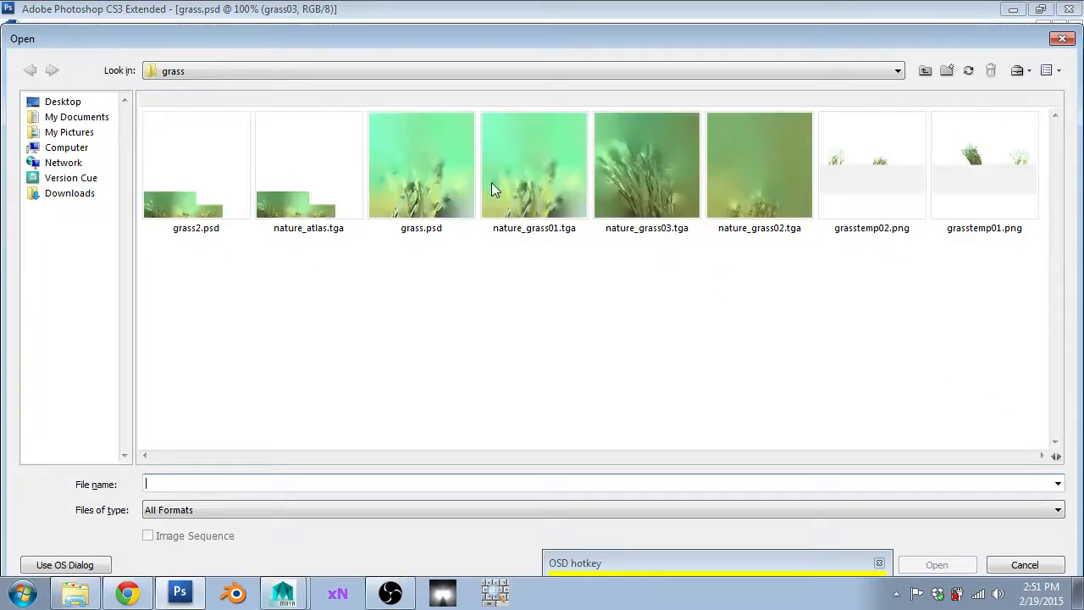
pyautogui.click(525, 168)
pyautogui.doubleClick(873, 193)
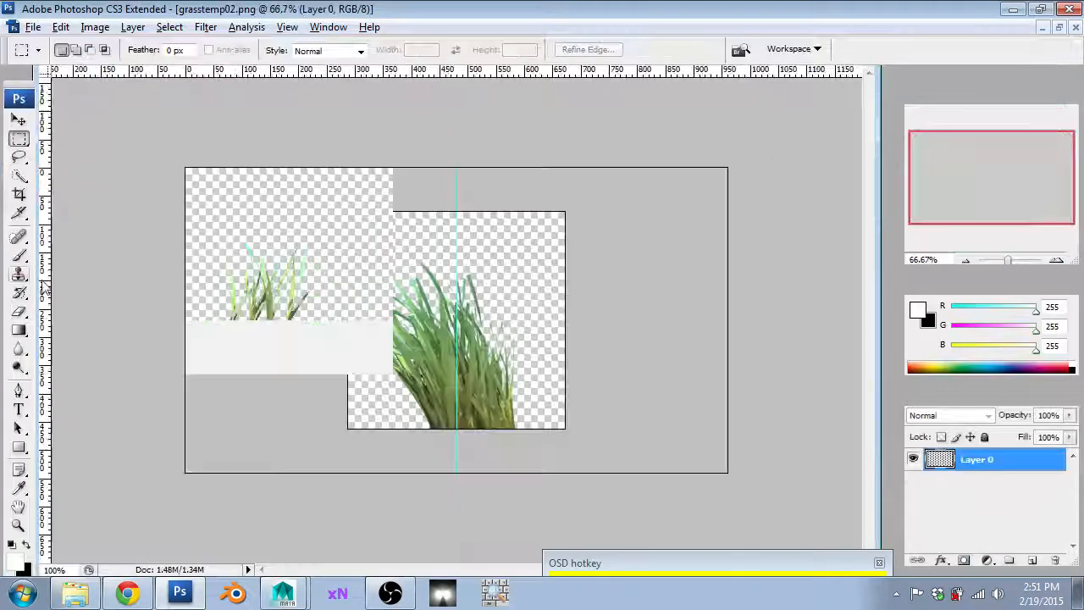
pyautogui.keyDown('alt'); pyautogui.scroll(12, 460, 352); pyautogui.keyUp('alt')
pyautogui.keyDown('alt'); pyautogui.scroll(3, 461, 352); pyautogui.keyUp('alt')
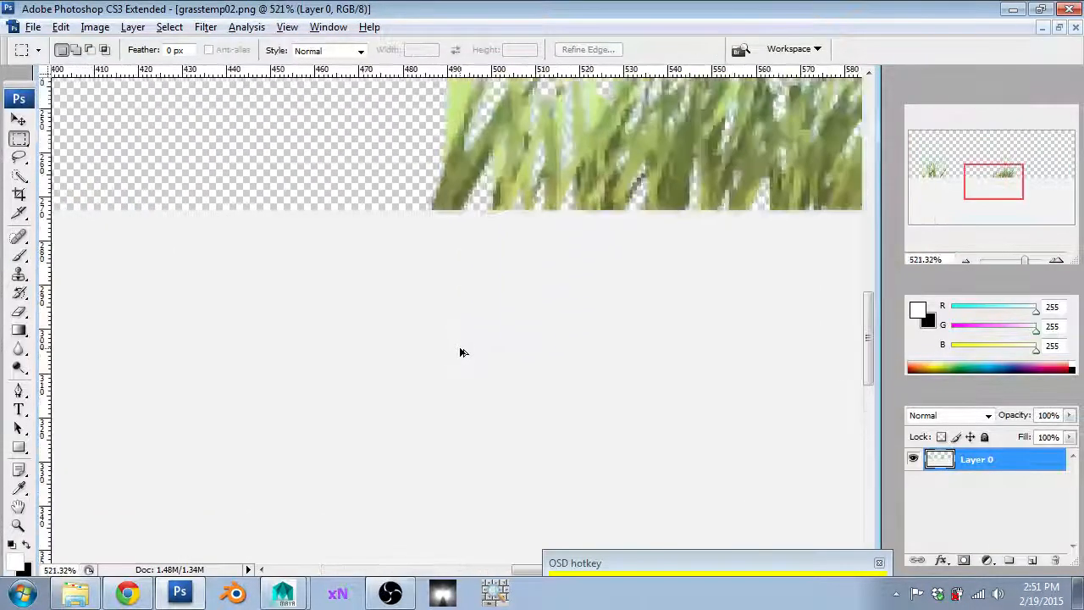
pyautogui.keyDown('alt'); pyautogui.scroll(-3, 461, 354); pyautogui.keyUp('alt')
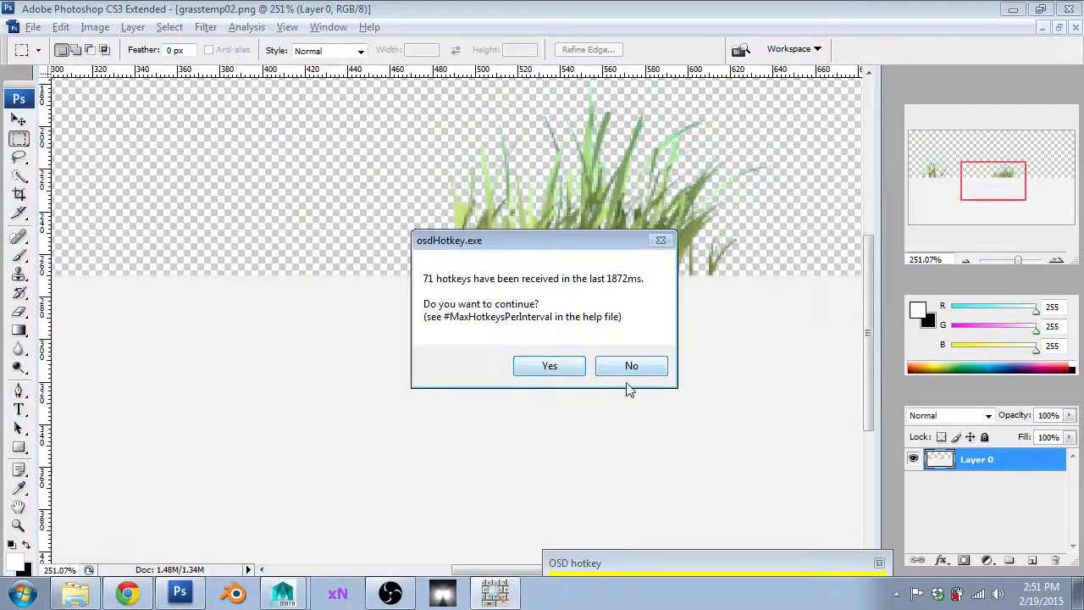
# - Decline the hotkey utility's prompt to continue, close grasstemp02.png and bring the originals group's layers in grass.psd into view
pyautogui.click(630, 370)
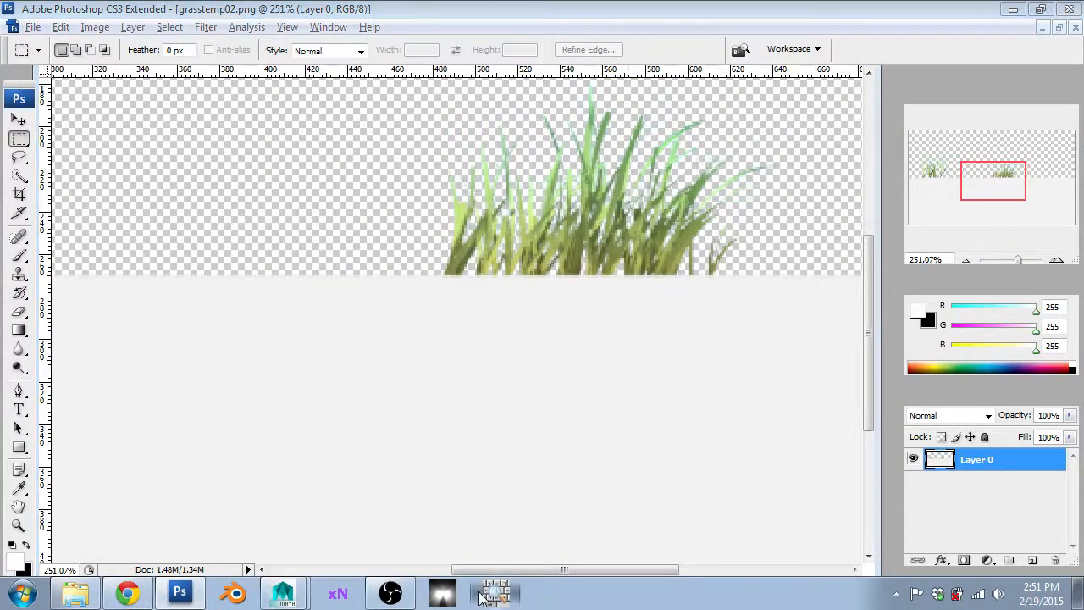
pyautogui.click(591, 310)
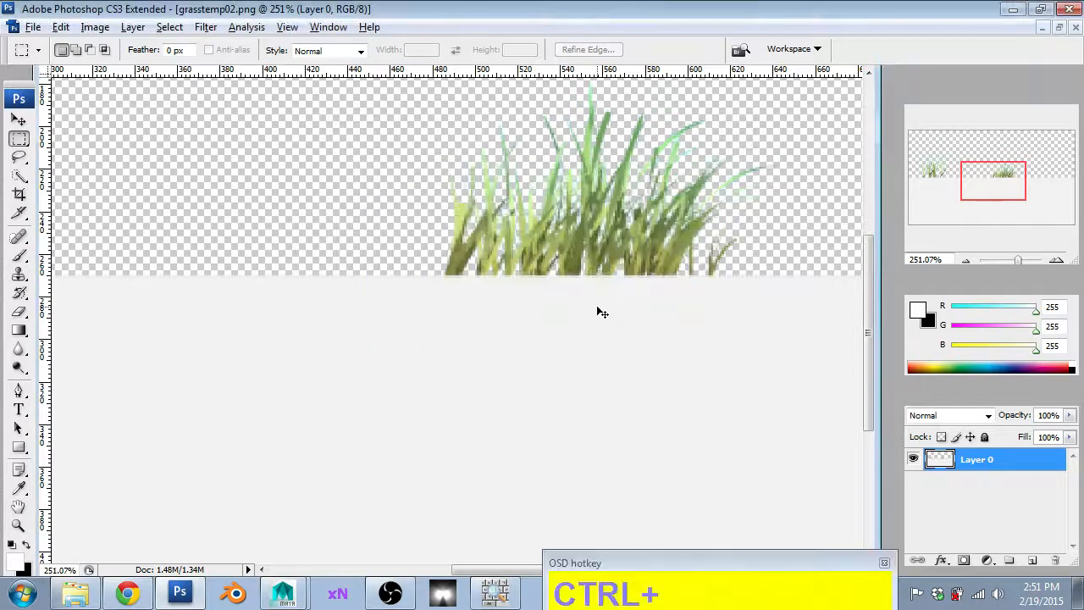
pyautogui.click(574, 327)
pyautogui.hotkey('ctrl', 'w')
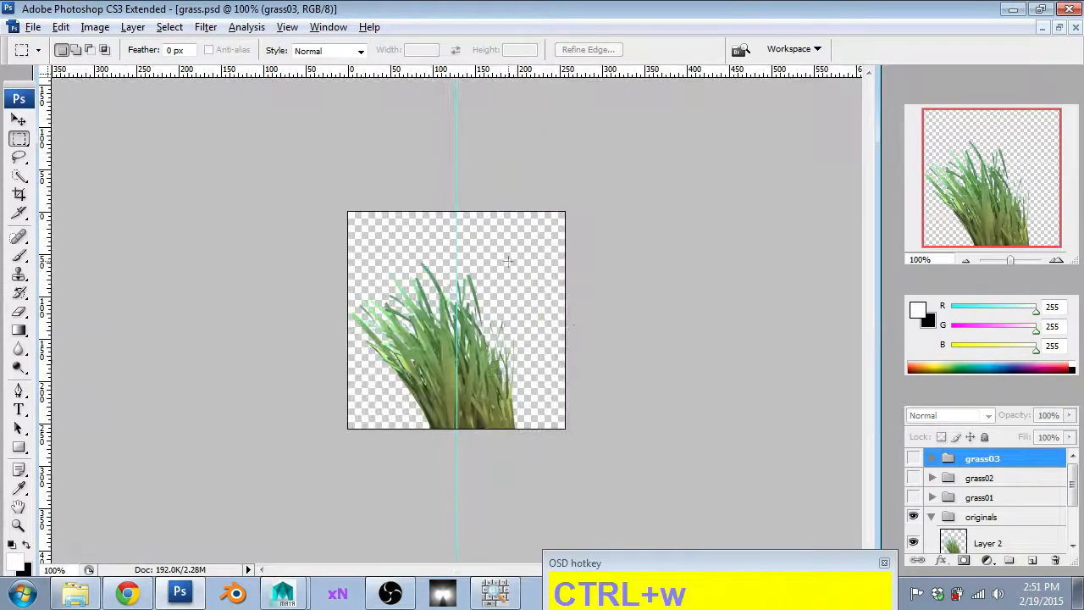
pyautogui.press('space')
pyautogui.scroll(-4, 920, 490)
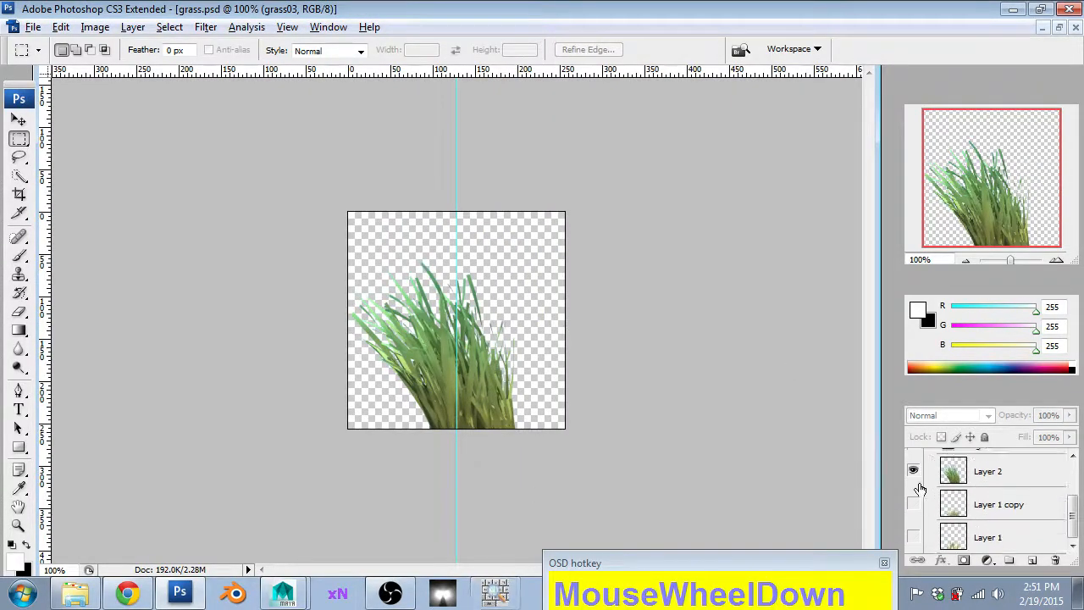
# - Isolate the grass clumps on Layer 2, Layer 1 copy and Layer 1 in turn, leaving only Layer 1 shown in the originals group
pyautogui.click(913, 471)
pyautogui.click(913, 504)
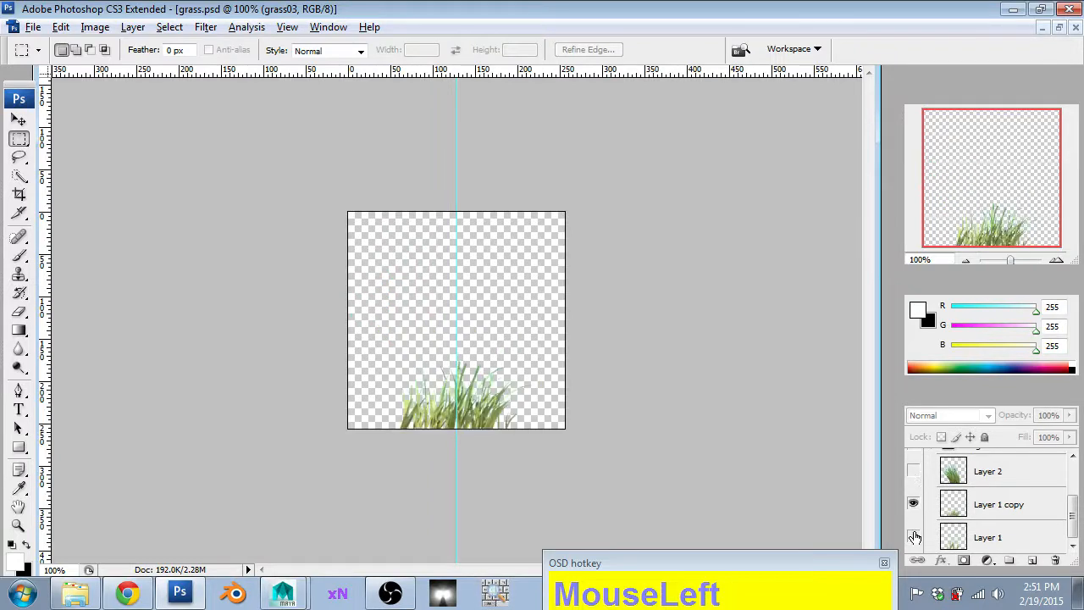
pyautogui.click(914, 537)
pyautogui.click(914, 537)
pyautogui.click(914, 504)
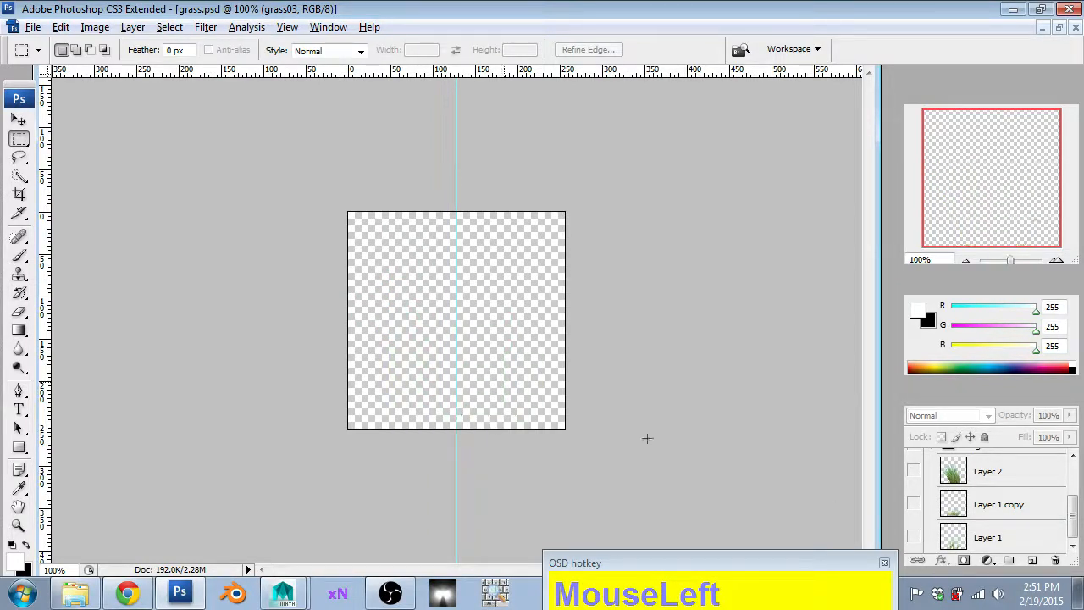
pyautogui.press('v')
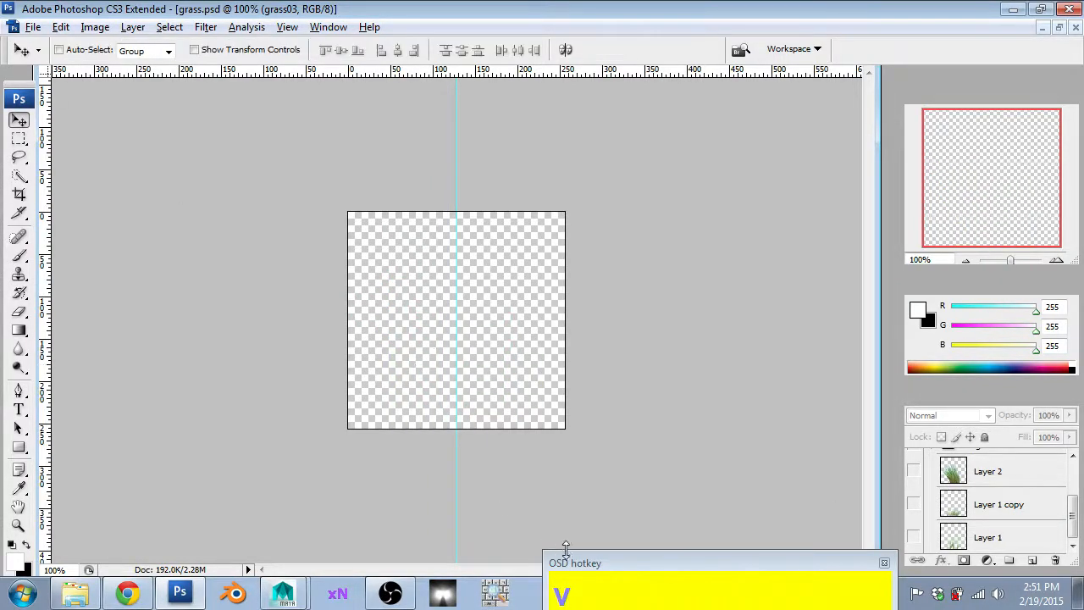
pyautogui.click(914, 537)
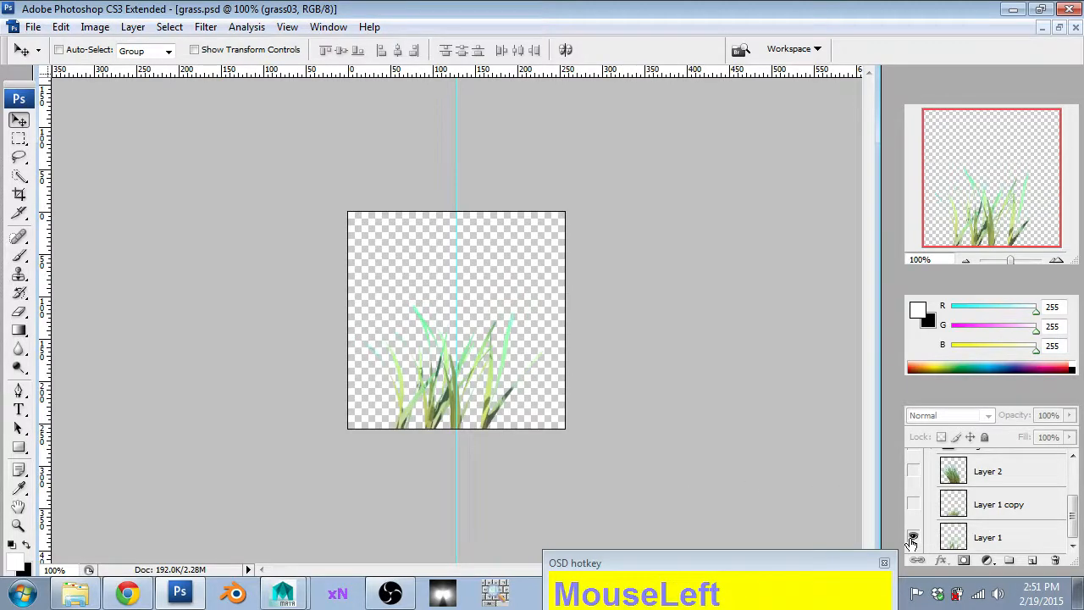
# - Collapse and hide the originals group, and show the grass01 group with its layers expanded
pyautogui.scroll(-1, 932, 538)
pyautogui.scroll(2, 940, 525)
pyautogui.scroll(-2, 942, 521)
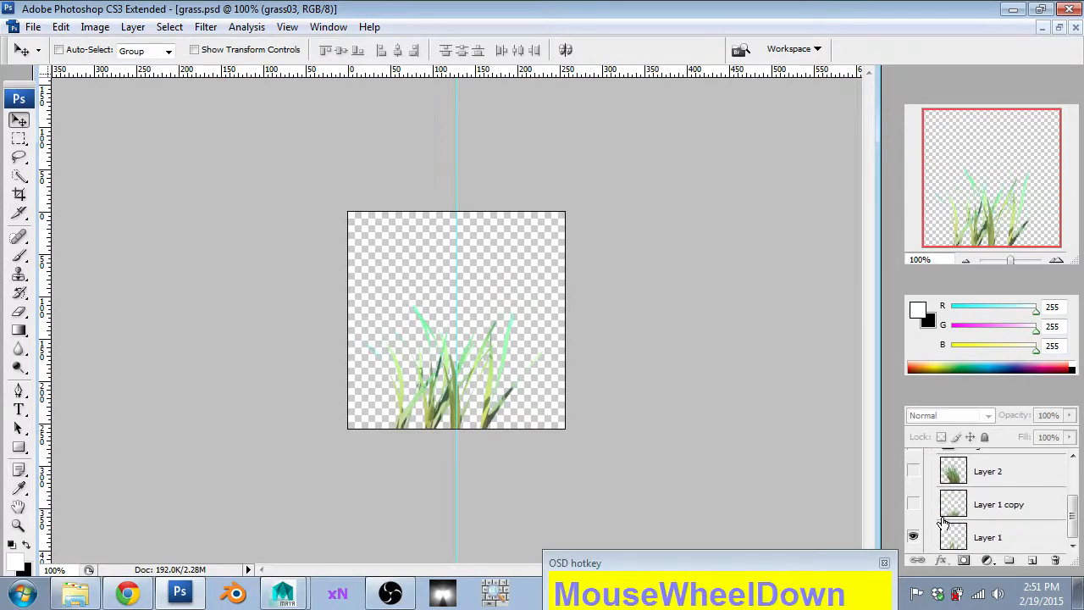
pyautogui.scroll(2, 944, 512)
pyautogui.click(932, 485)
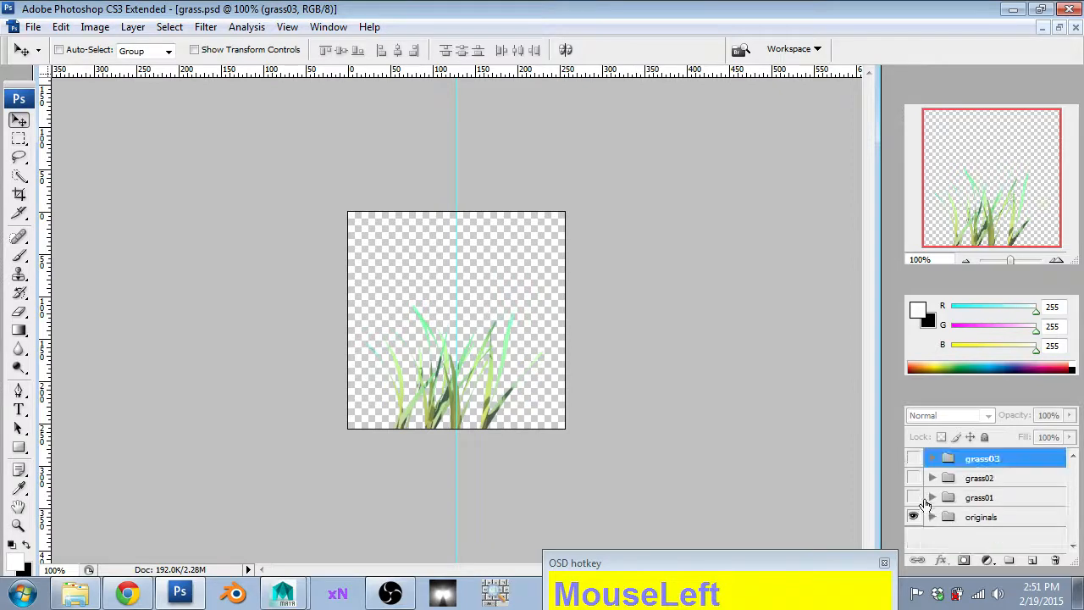
pyautogui.click(913, 517)
pyautogui.click(932, 497)
pyautogui.click(914, 498)
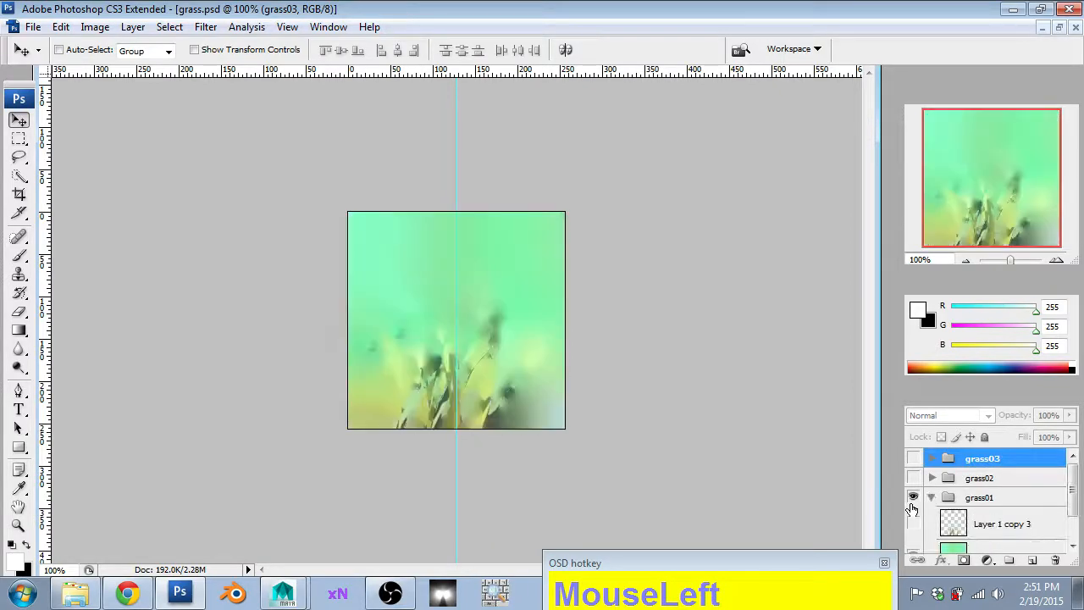
pyautogui.scroll(-1, 940, 504)
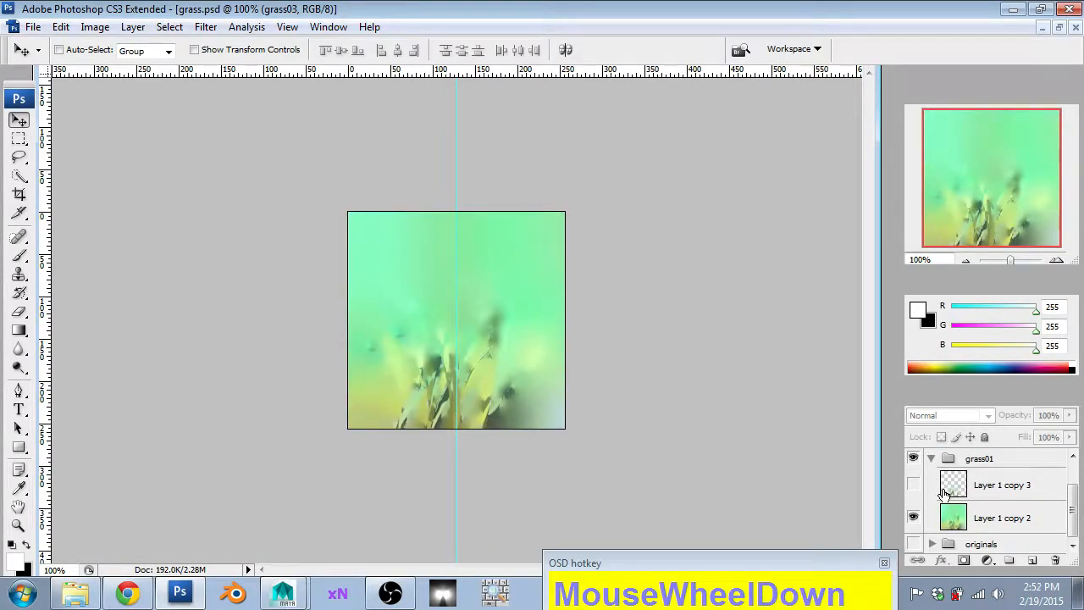
# - Show Layer 1 copy 3 in grass01 and look through the Flaming Pear filters without applying one
pyautogui.click(205, 27)
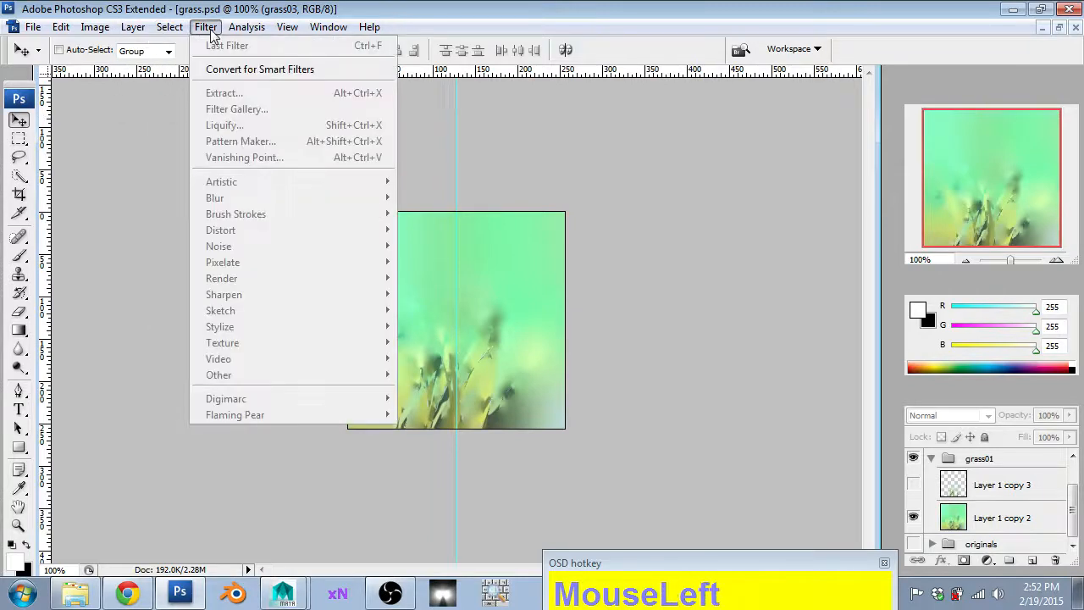
pyautogui.click(956, 486)
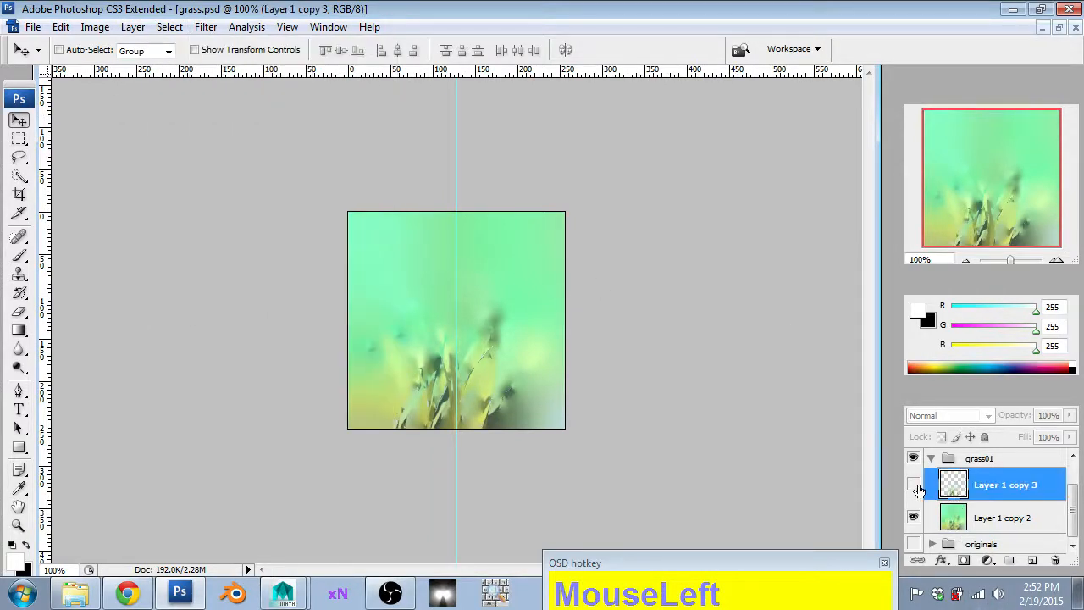
pyautogui.click(915, 486)
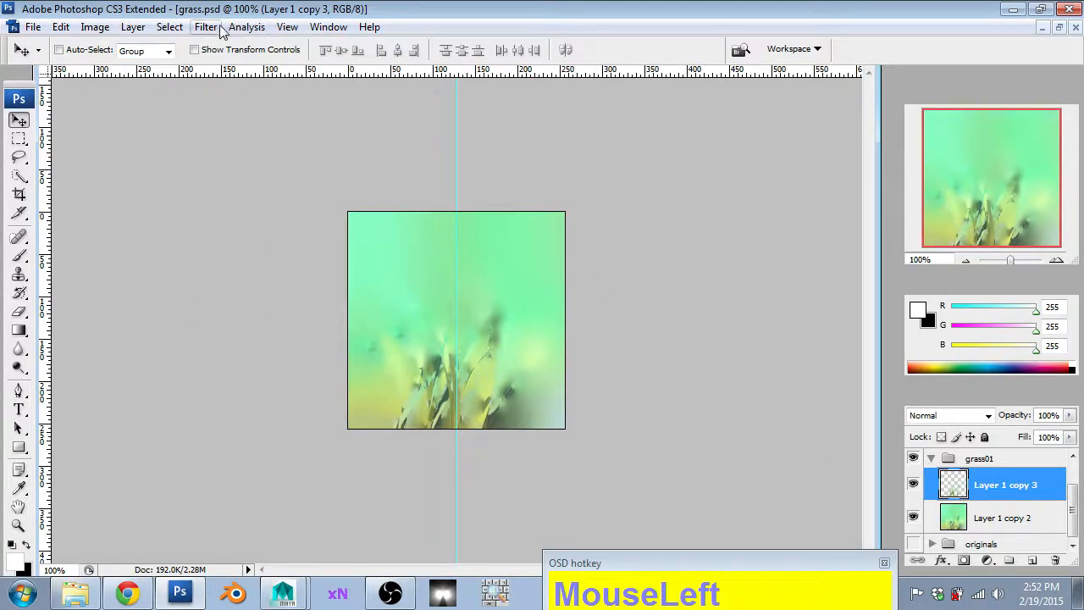
pyautogui.moveTo(222, 28); pyautogui.dragTo(263, 410)
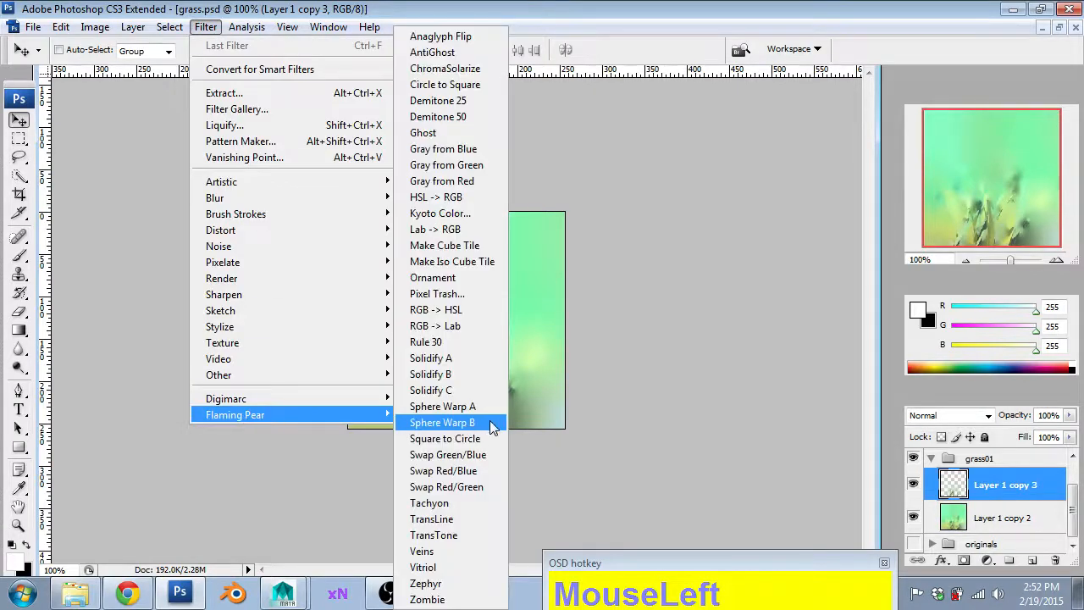
# - Switch to Chrome and close every tab except Polycount
pyautogui.click(127, 593)
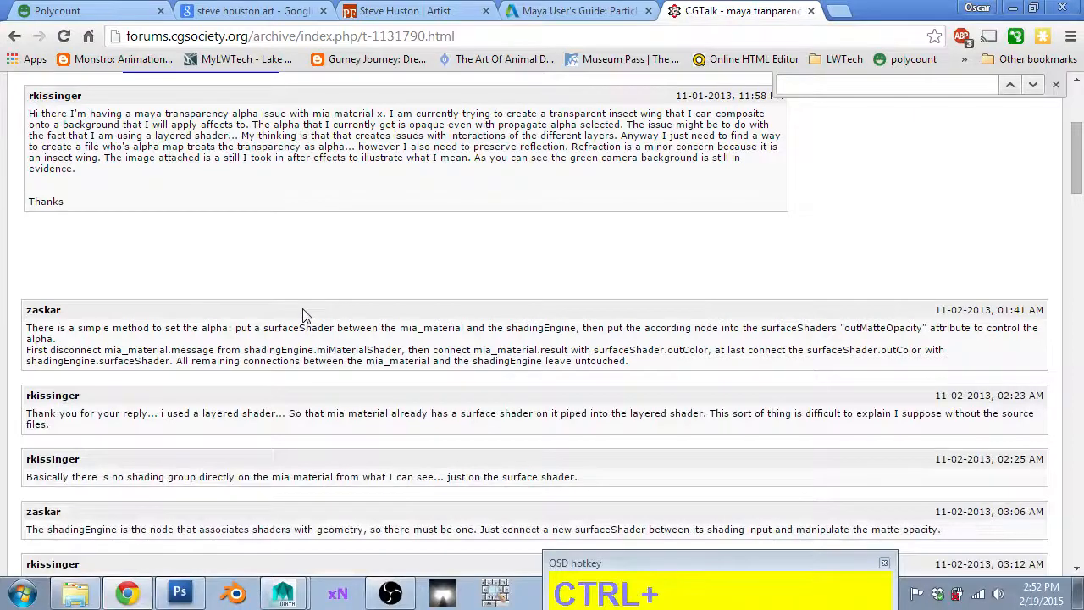
pyautogui.hotkey('ctrl', 't')
pyautogui.write('facebook.com')
pyautogui.hotkey('ctrl', 'w')
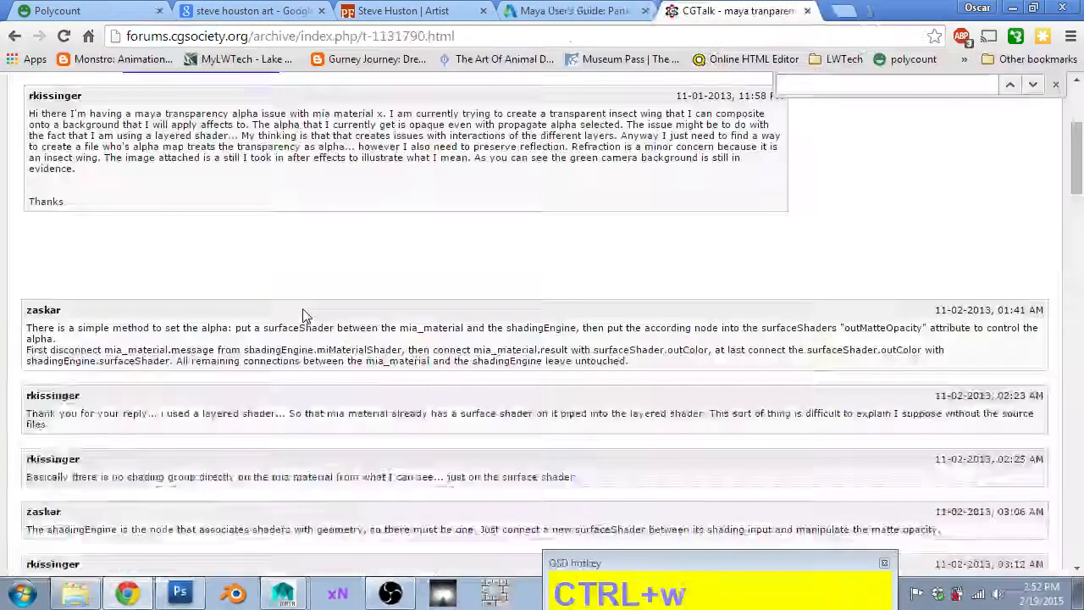
pyautogui.hotkey('ctrl', 'w')
pyautogui.hotkey('ctrl', 'w')
pyautogui.hotkey('ctrl', 'w')
pyautogui.hotkey('ctrl', 'w')
pyautogui.hotkey('ctrl', 'w')
# - Search the web for "solidify flaming pear" and find the Free Plugins entry on the Flaming Pear download page
pyautogui.hotkey('ctrl', 't')
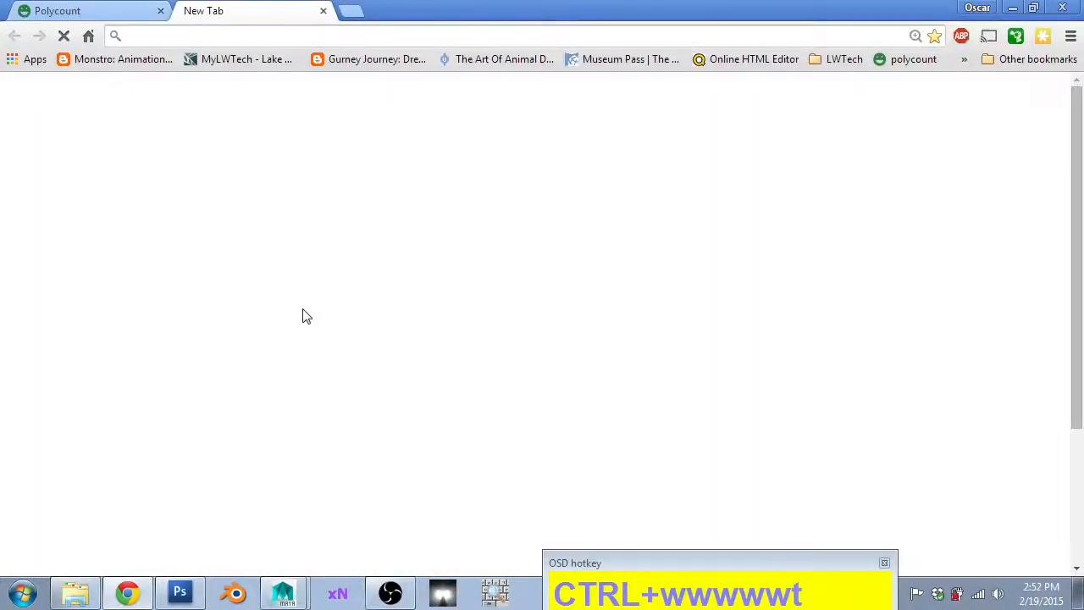
pyautogui.write('solidify')
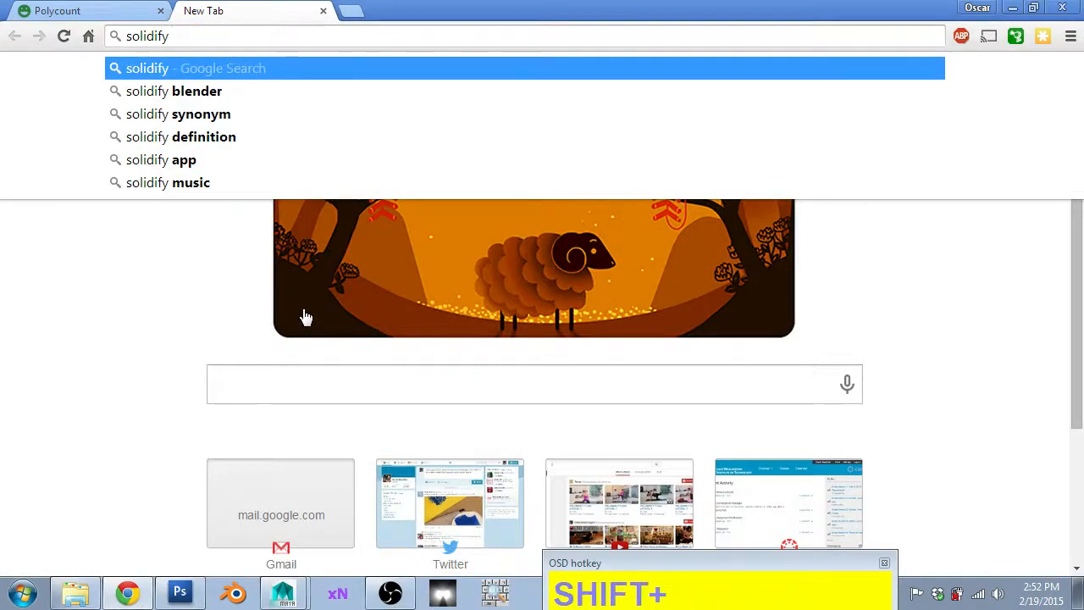
pyautogui.write(' flaming pear')
pyautogui.press('Return')
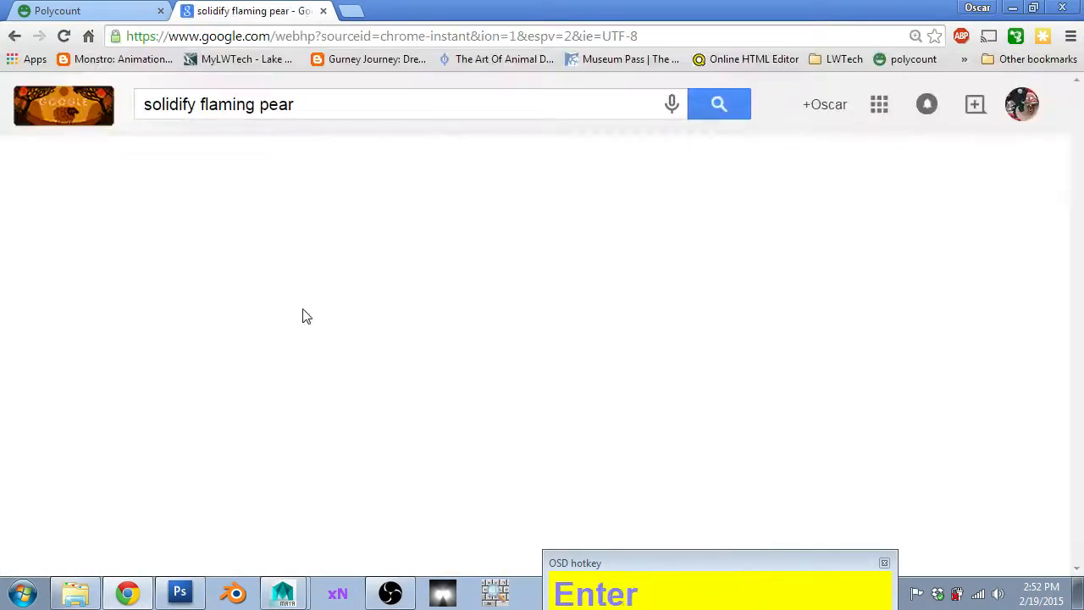
pyautogui.click(271, 349)
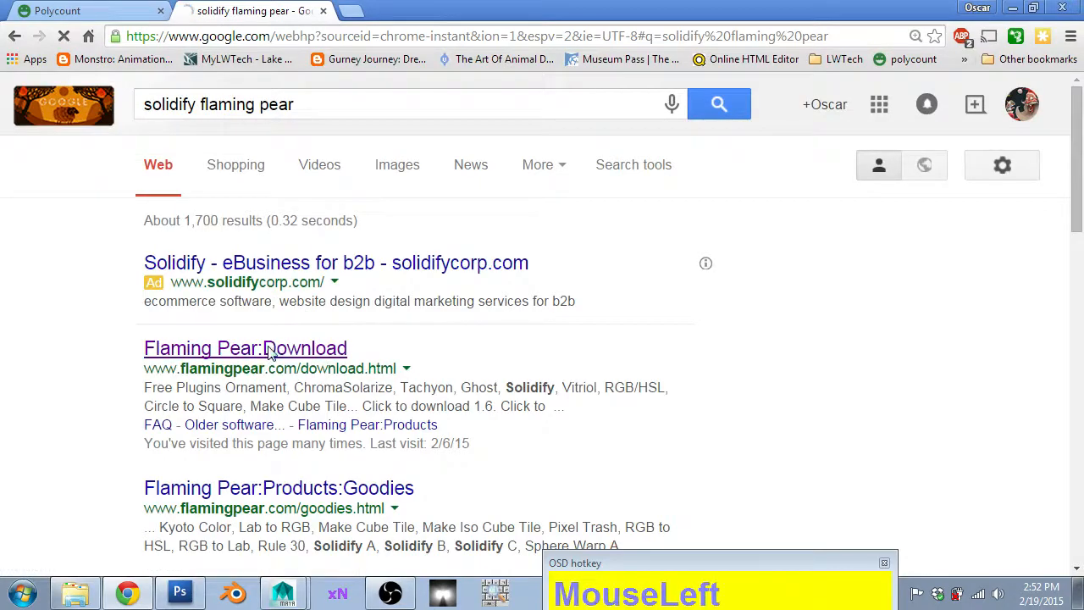
pyautogui.scroll(-15, 368, 382)
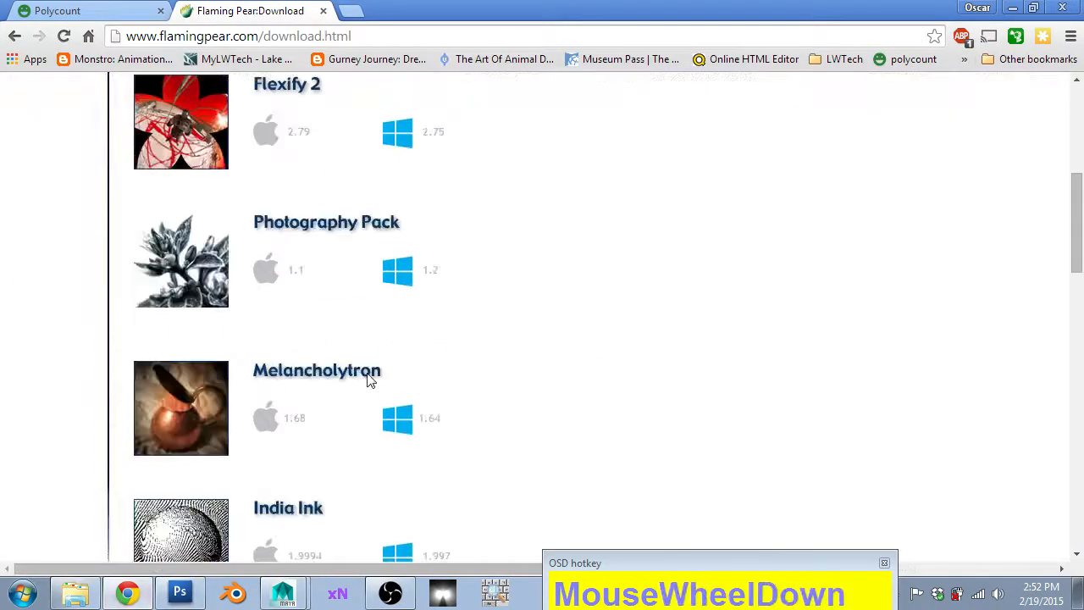
pyautogui.scroll(-3, 314, 411)
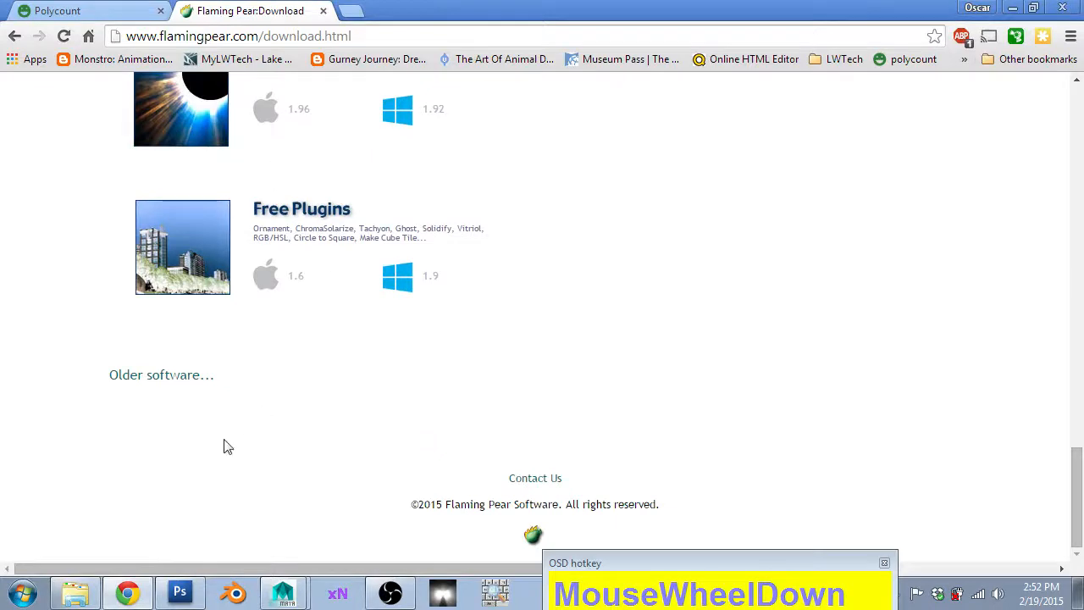
# - Return to Photoshop and try filling Layer 1 copy 2 with a light green sampled from the grass image
pyautogui.click(180, 593)
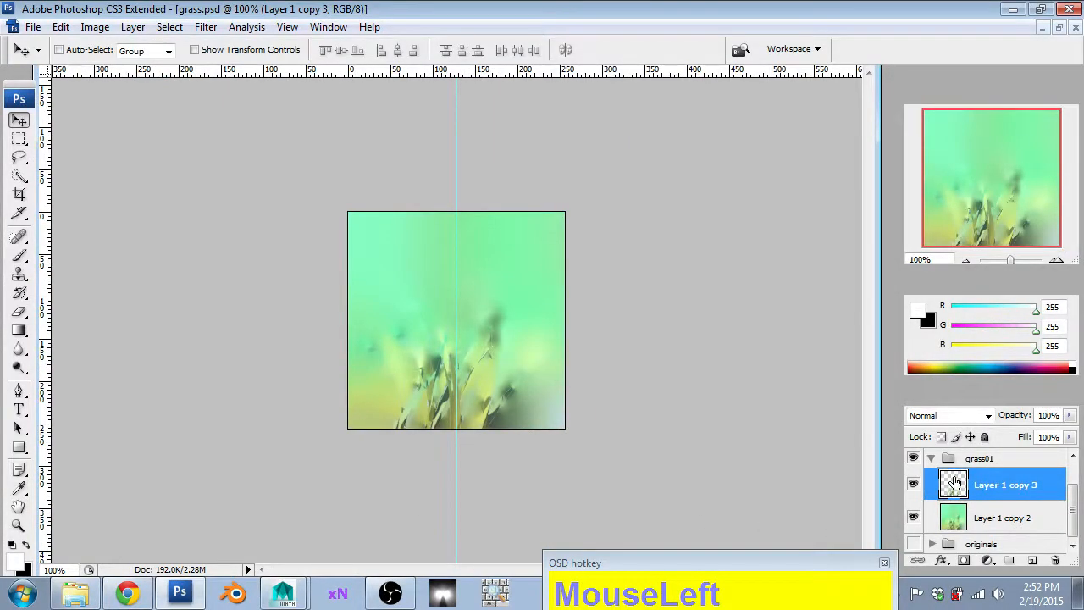
pyautogui.keyDown('ctrl'); pyautogui.keyDown('alt'); pyautogui.scroll(3, 491, 431); pyautogui.keyUp('alt'); pyautogui.keyUp('ctrl')
pyautogui.press('b')
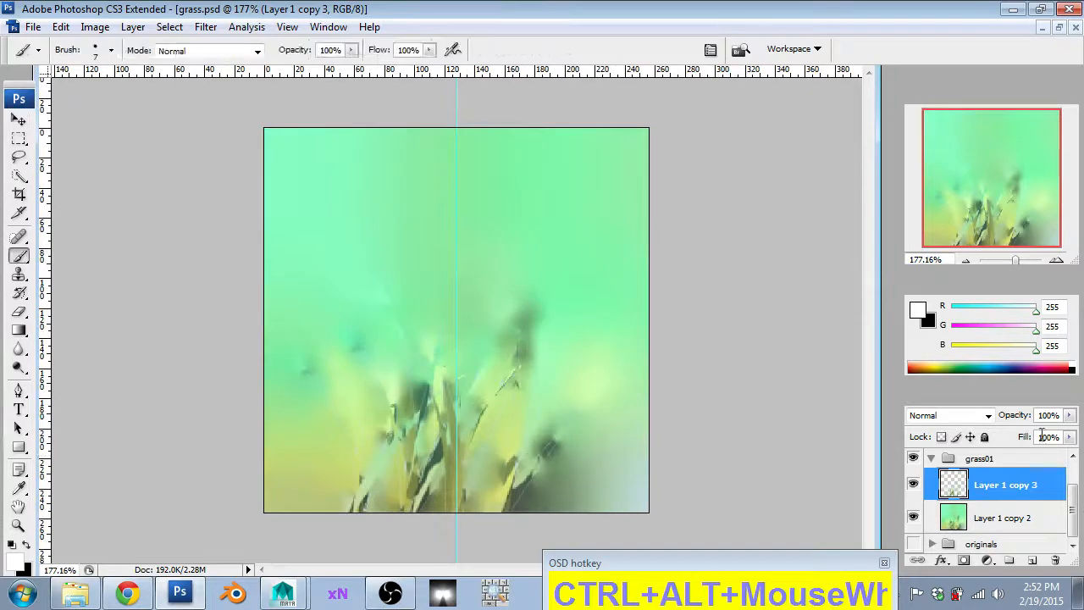
pyautogui.keyDown('alt'); pyautogui.click(477, 453); pyautogui.keyUp('alt')
pyautogui.click(962, 520)
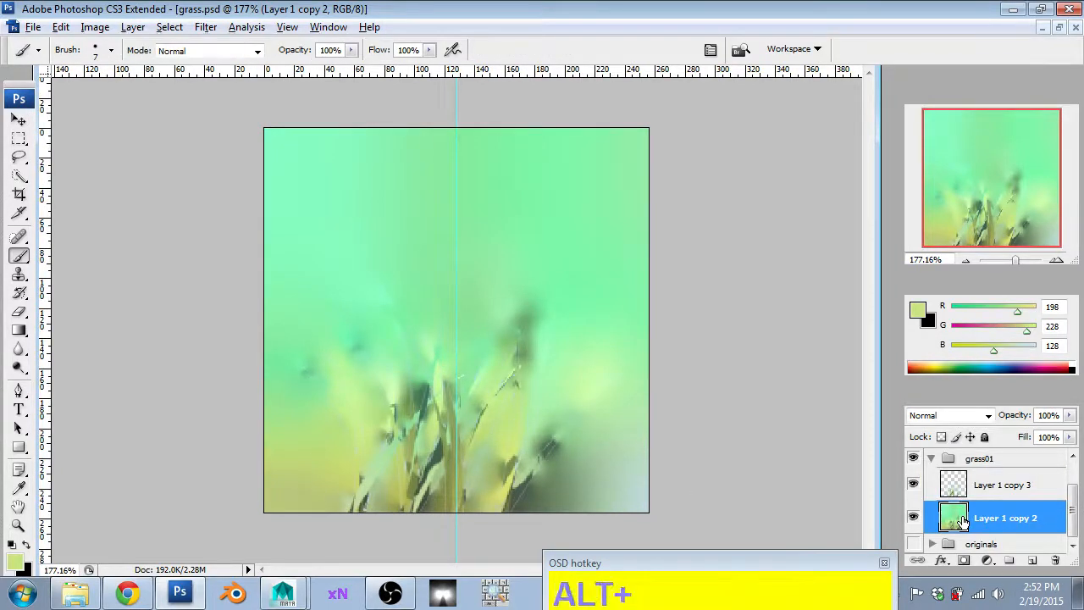
pyautogui.hotkey('alt', 'BackSpace')
pyautogui.hotkey('ctrl', 'alt', 'z')
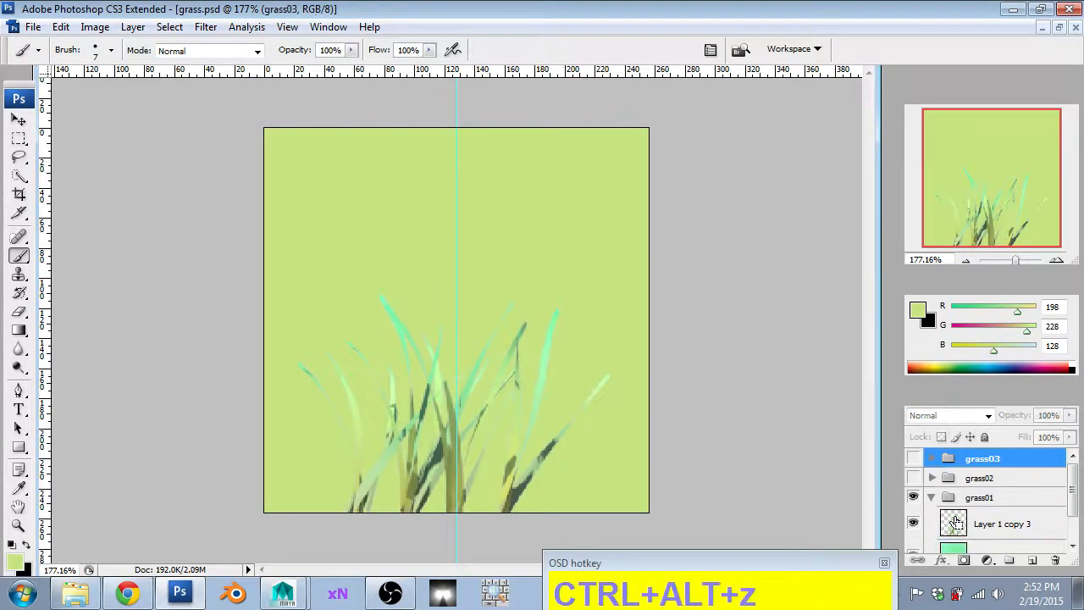
pyautogui.scroll(-2, 936, 467)
pyautogui.click(935, 486)
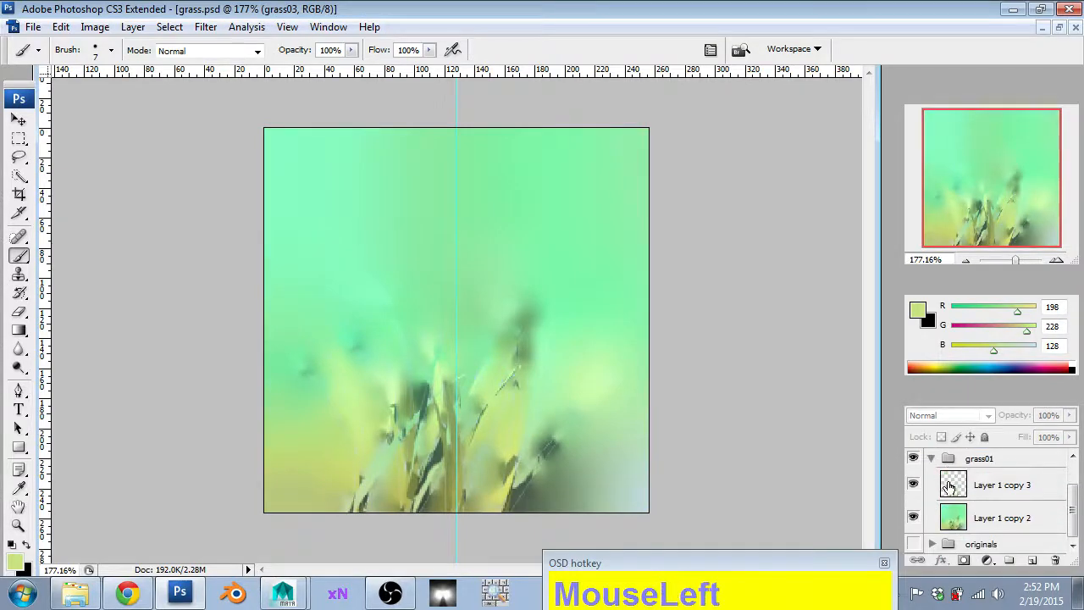
# - Delete the solidified background layer, Layer 1 copy 2, from the grass01 group
pyautogui.keyDown('ctrl'); pyautogui.keyDown('alt'); pyautogui.scroll(5, 338, 455); pyautogui.keyUp('alt'); pyautogui.keyUp('ctrl')
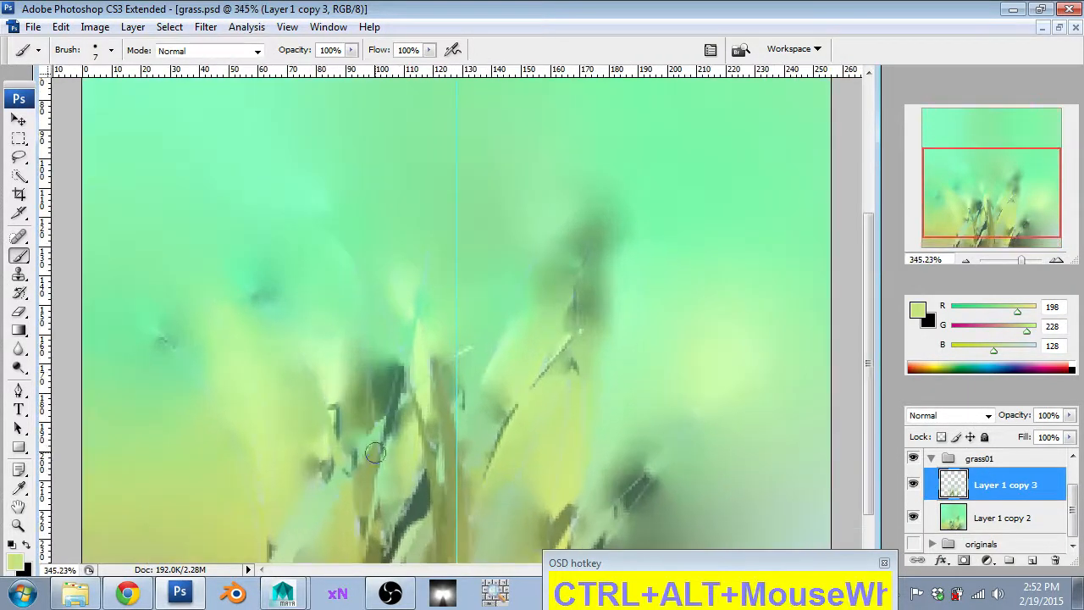
pyautogui.click(960, 526)
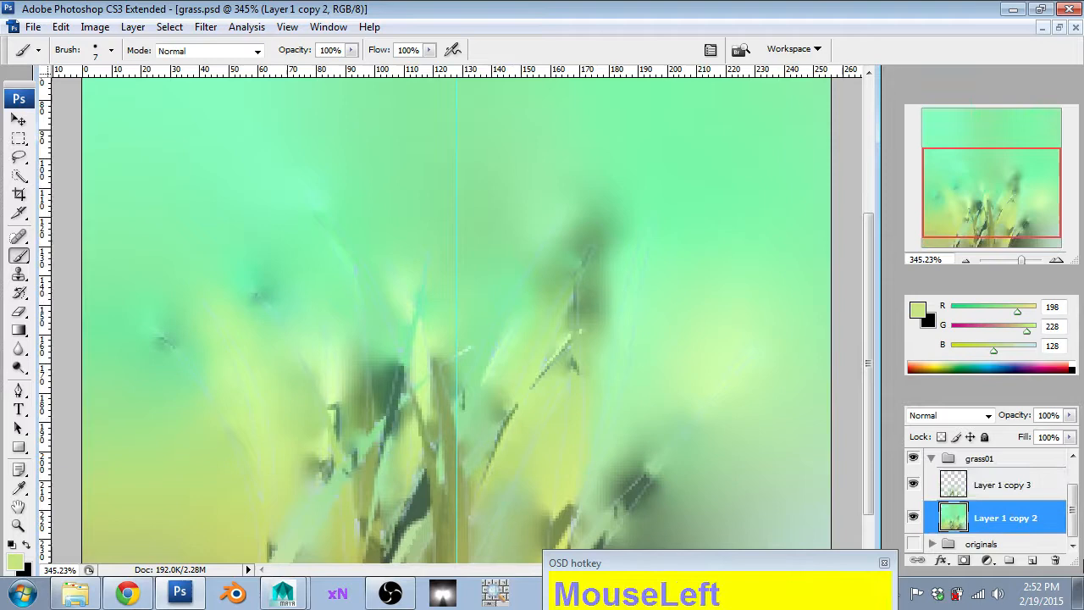
pyautogui.click(1057, 563)
pyautogui.click(500, 227)
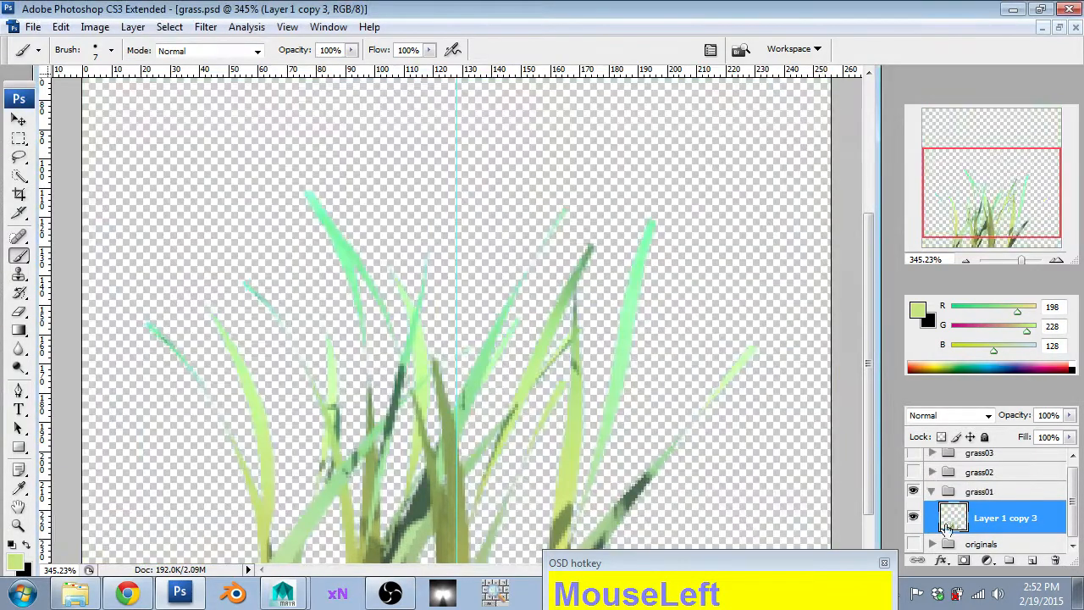
# - Duplicate Layer 1 copy 3 in the grass01 group and inspect the blades up close in full-screen view
pyautogui.moveTo(974, 531); pyautogui.dragTo(1034, 560)
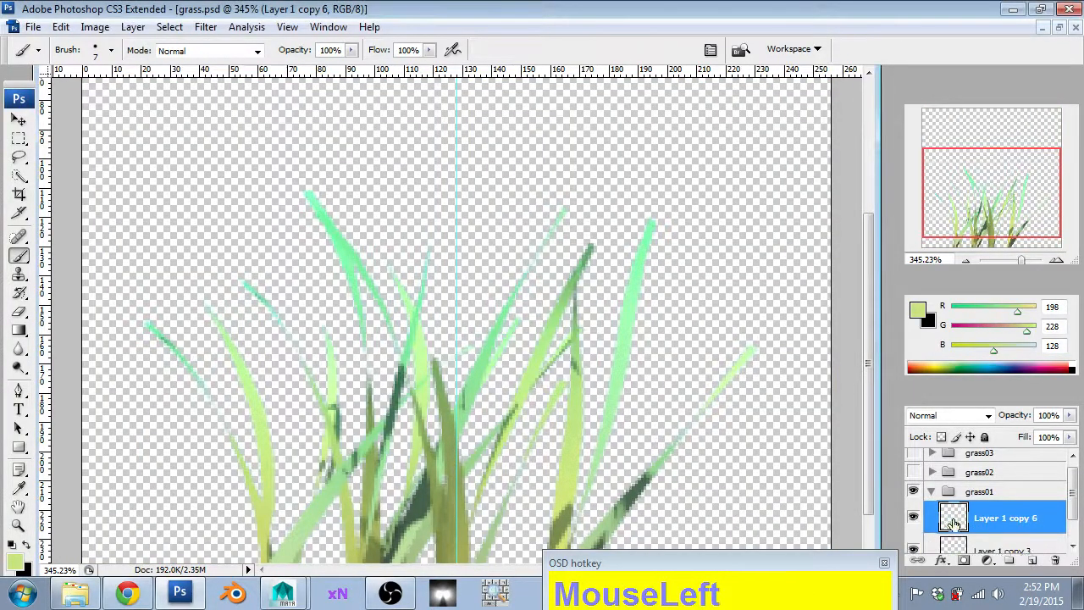
pyautogui.scroll(-2, 954, 525)
pyautogui.keyDown('ctrl'); pyautogui.scroll(4, 503, 332); pyautogui.keyUp('ctrl')
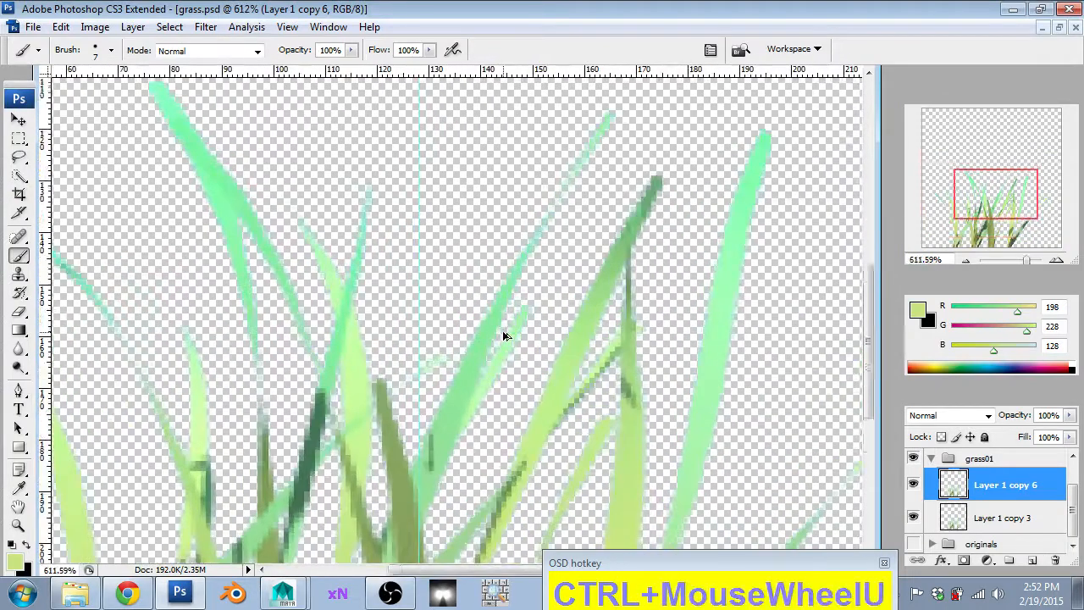
pyautogui.press('f')
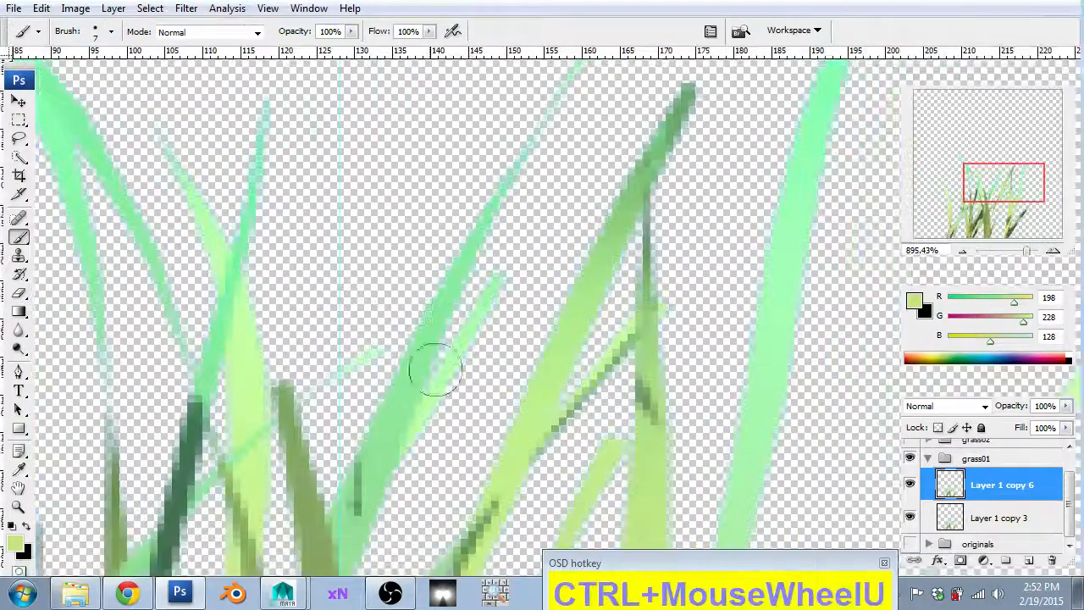
# - Select Layer 1 copy 3 and load its transparency outline as a selection around the grass blades
pyautogui.click(958, 518)
pyautogui.keyDown('ctrl'); pyautogui.click(952, 520); pyautogui.keyUp('ctrl')
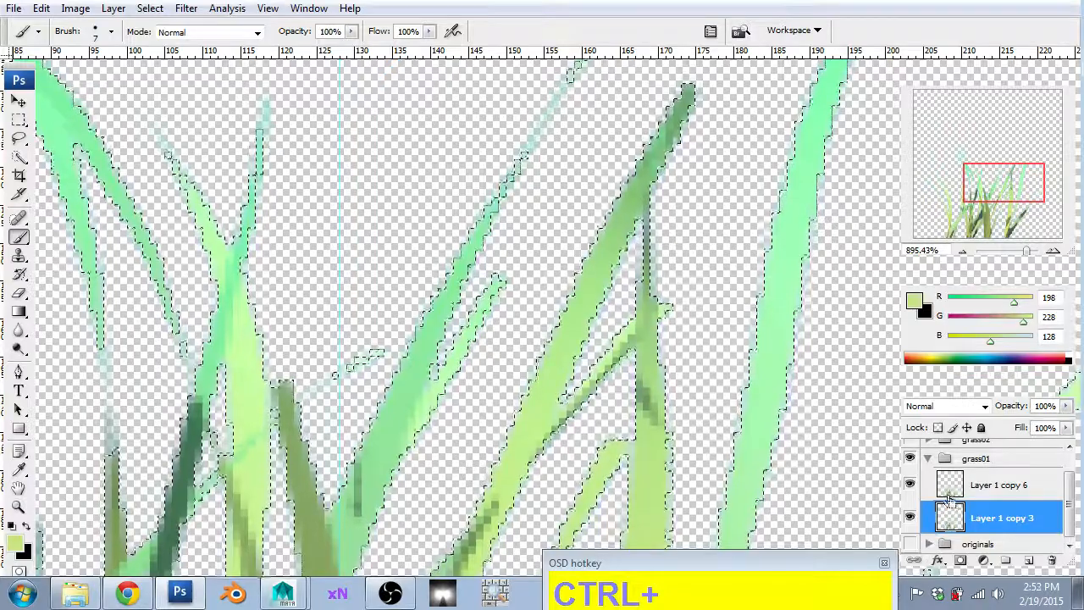
pyautogui.keyDown('ctrl'); pyautogui.click(947, 519); pyautogui.keyUp('ctrl')
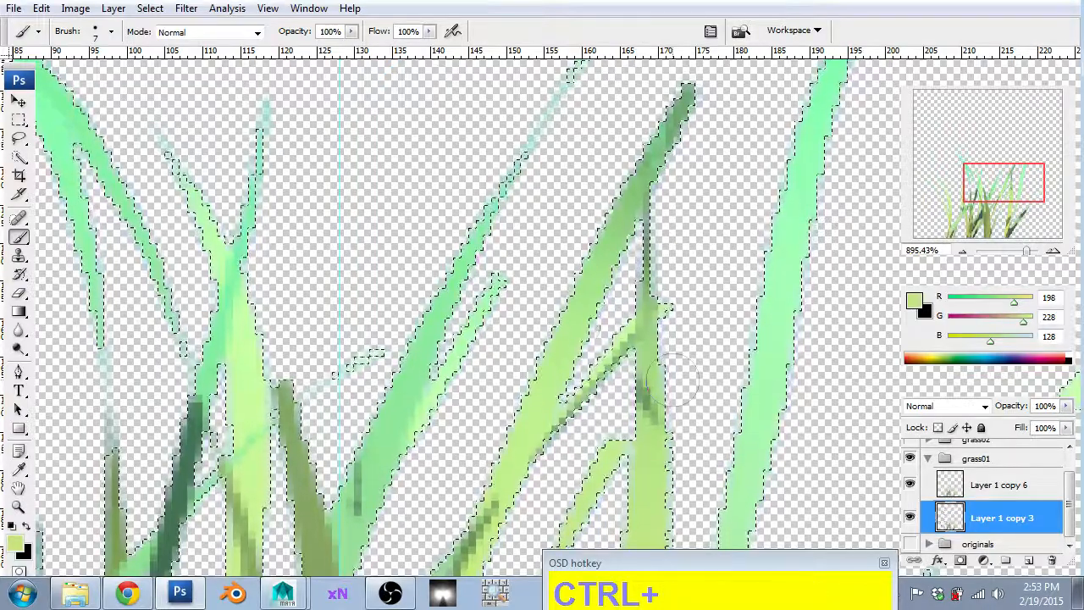
pyautogui.keyDown('ctrl'); pyautogui.keyDown('alt'); pyautogui.scroll(-6, 528, 300); pyautogui.keyUp('alt'); pyautogui.keyUp('ctrl')
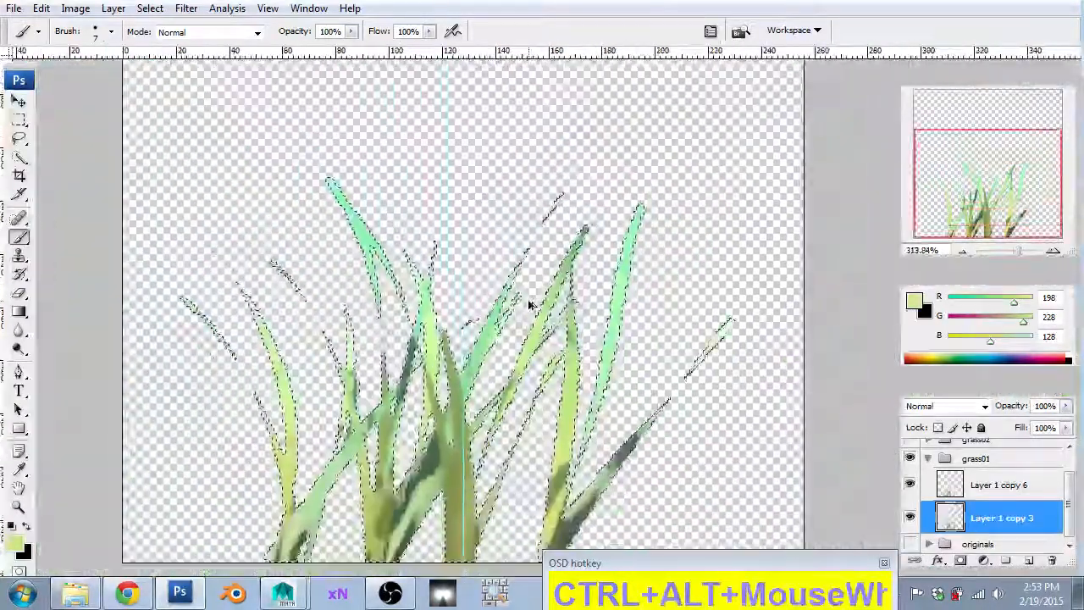
pyautogui.keyDown('ctrl'); pyautogui.keyDown('alt'); pyautogui.scroll(-2, 527, 301); pyautogui.keyUp('alt'); pyautogui.keyUp('ctrl')
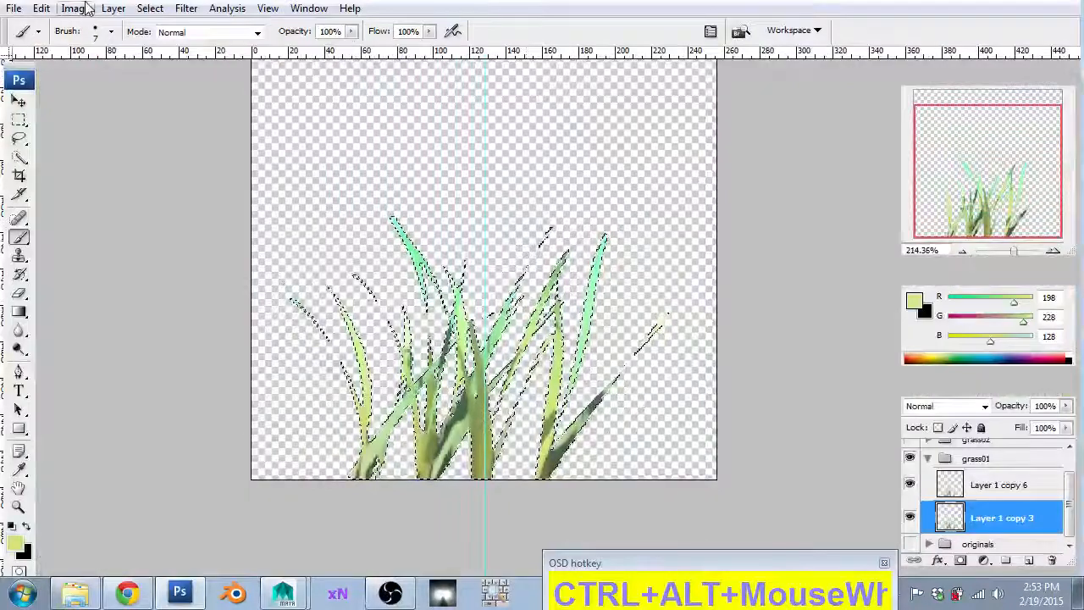
# - Try contracting the grass blade selection by 2 pixels, and undo the contraction
pyautogui.click(114, 9)
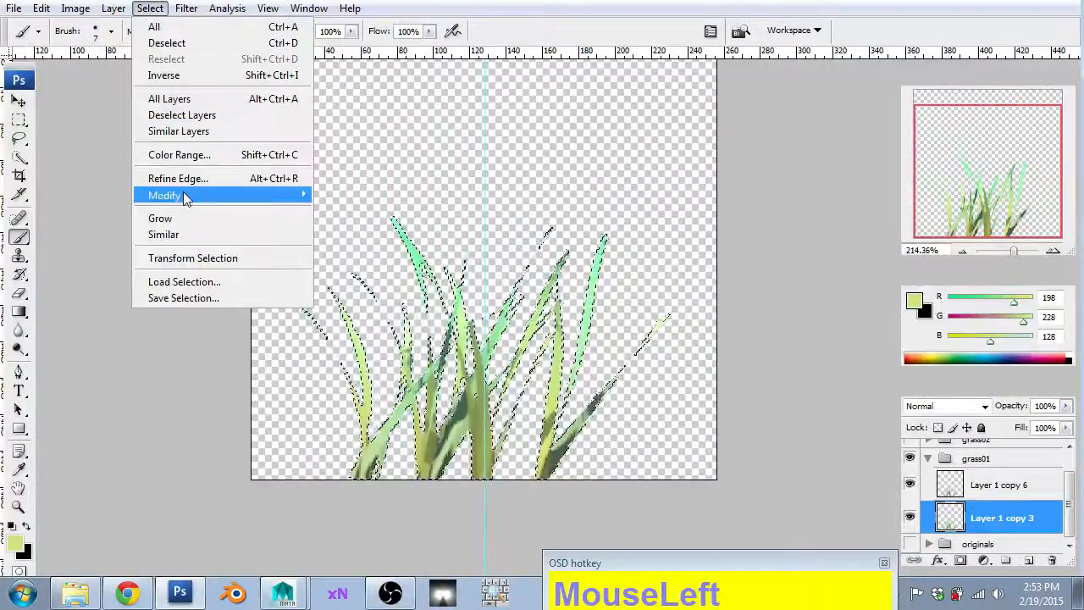
pyautogui.moveTo(185, 196)
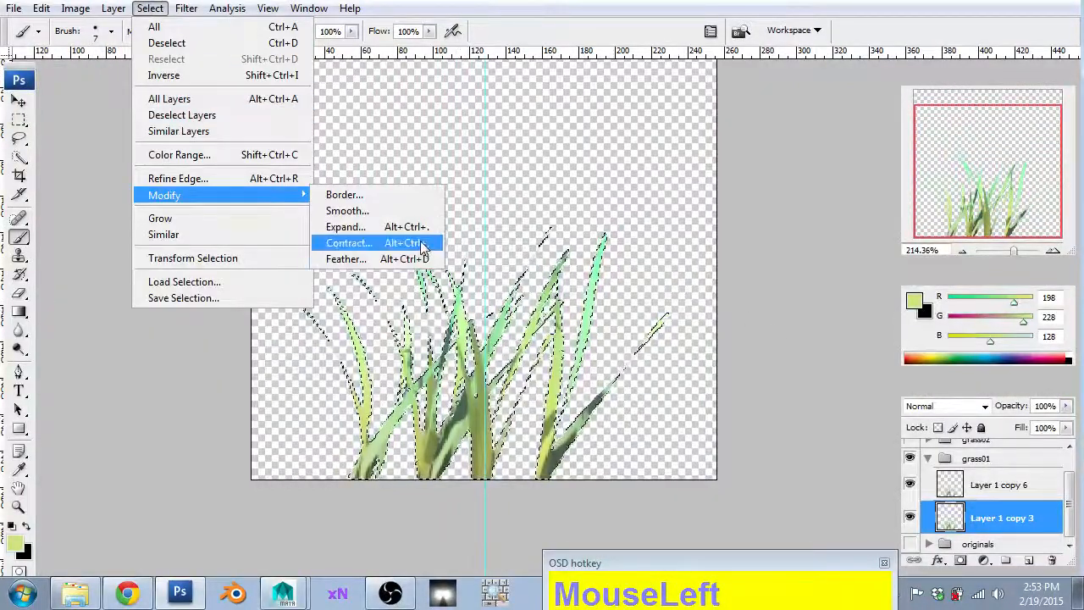
pyautogui.press('Escape')
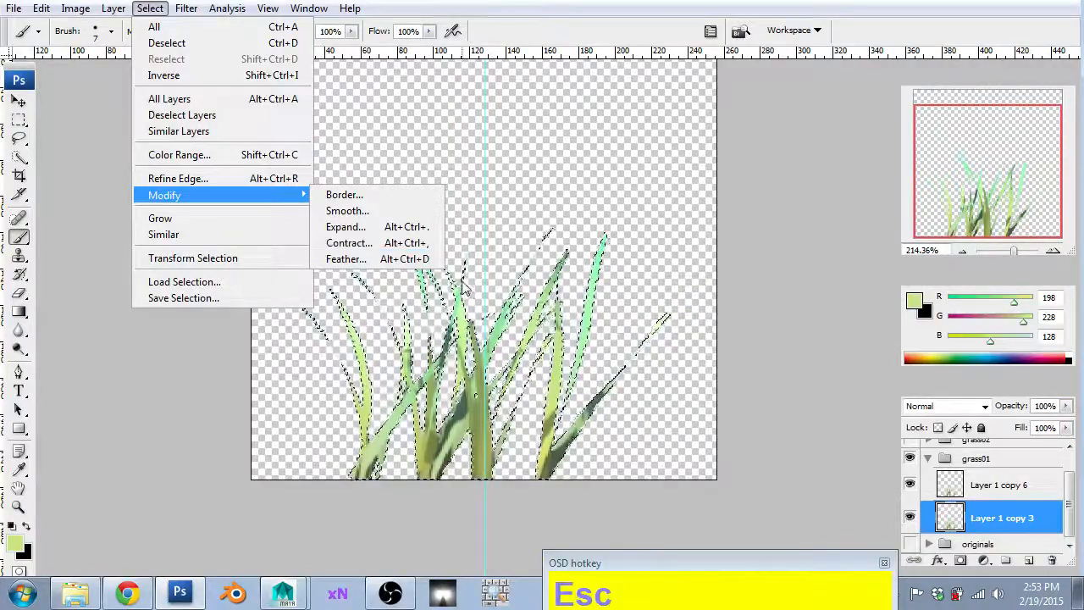
pyautogui.moveTo(820, 390); pyautogui.dragTo(779, 380)
pyautogui.hotkey('ctrl', 'alt', ',')
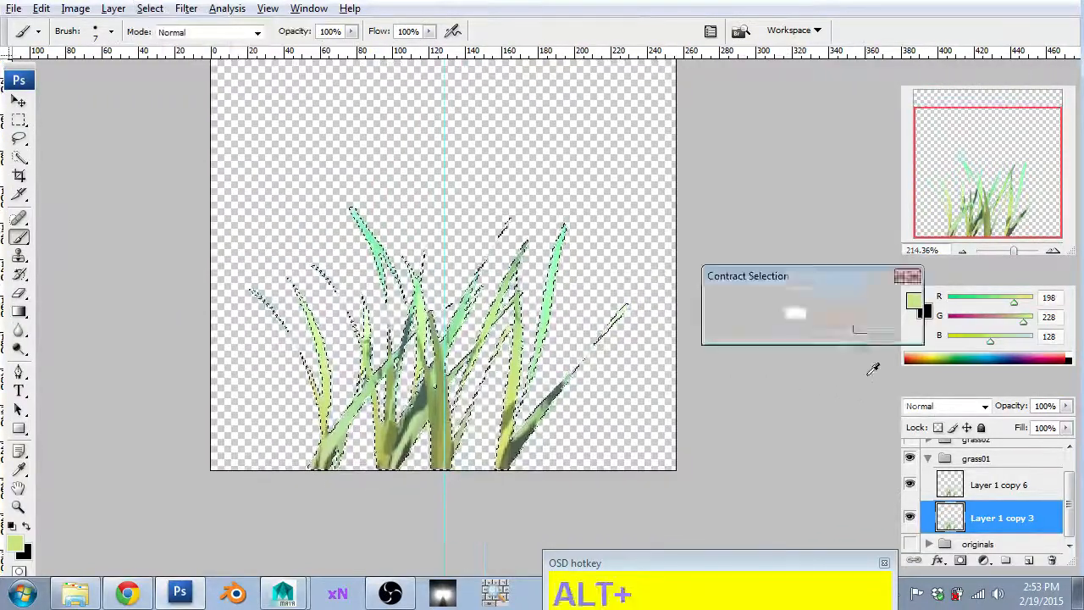
pyautogui.press('Return')
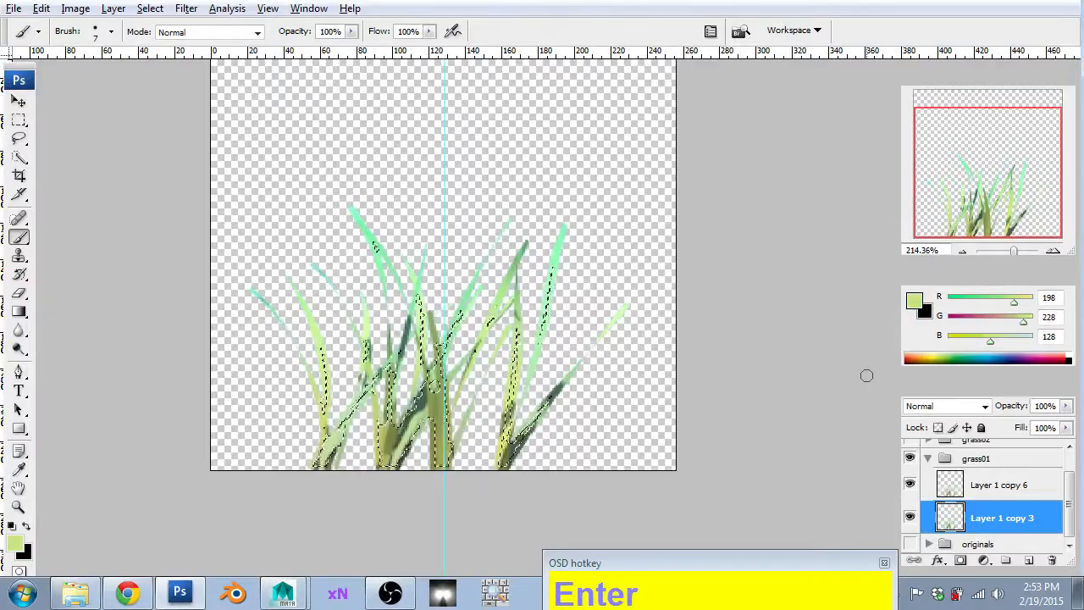
pyautogui.hotkey('ctrl', 'alt', 'z')
# - Contract the original grass blade selection by a smaller amount and invert it to cover everything outside the blades
pyautogui.hotkey('ctrl', 'alt', ',')
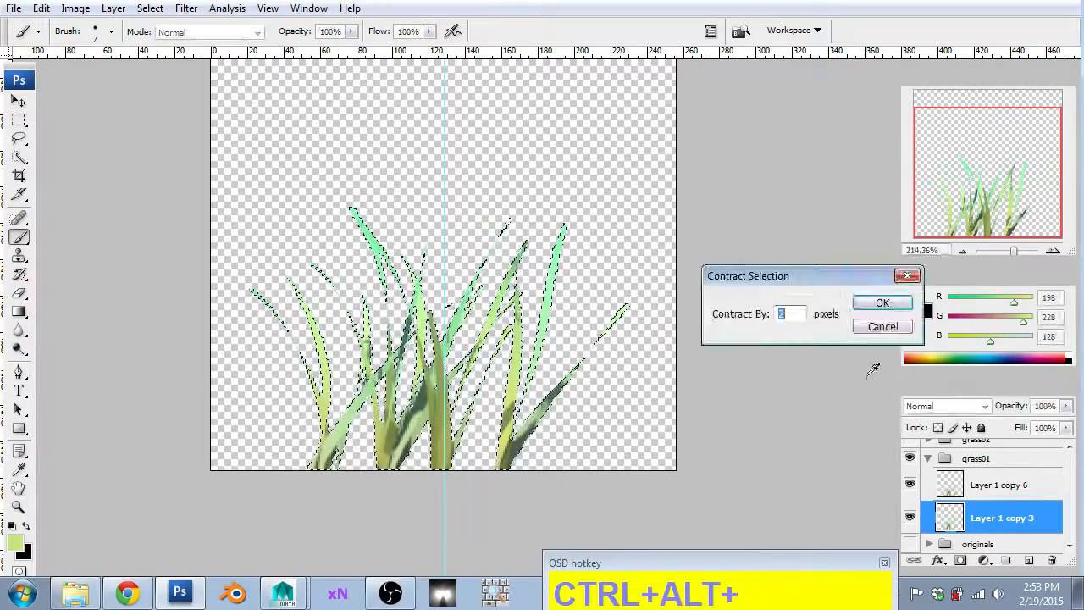
pyautogui.press('Return')
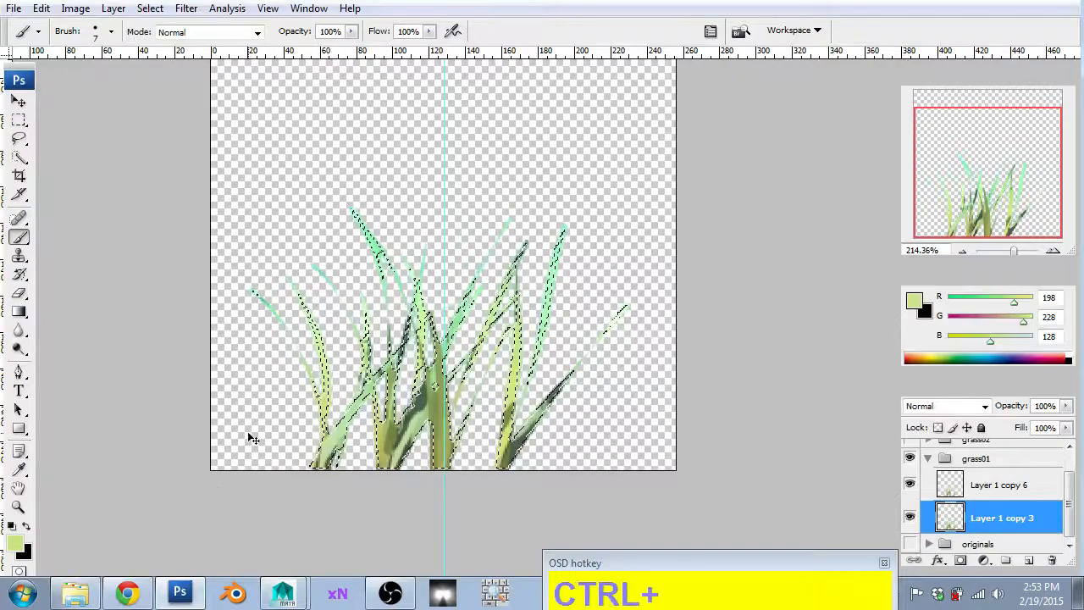
pyautogui.hotkey('ctrl', 'shift', 'i')
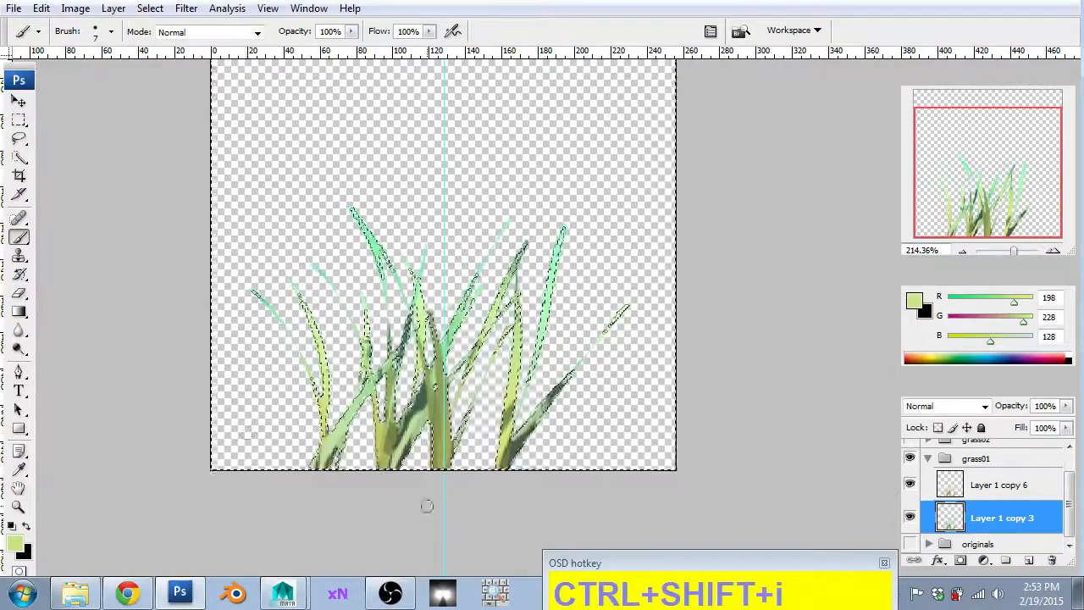
# - Clear the fringe pixels outside the contracted blades on Layer 1 copy 3 repeatedly, and remove the selection
pyautogui.click(953, 527)
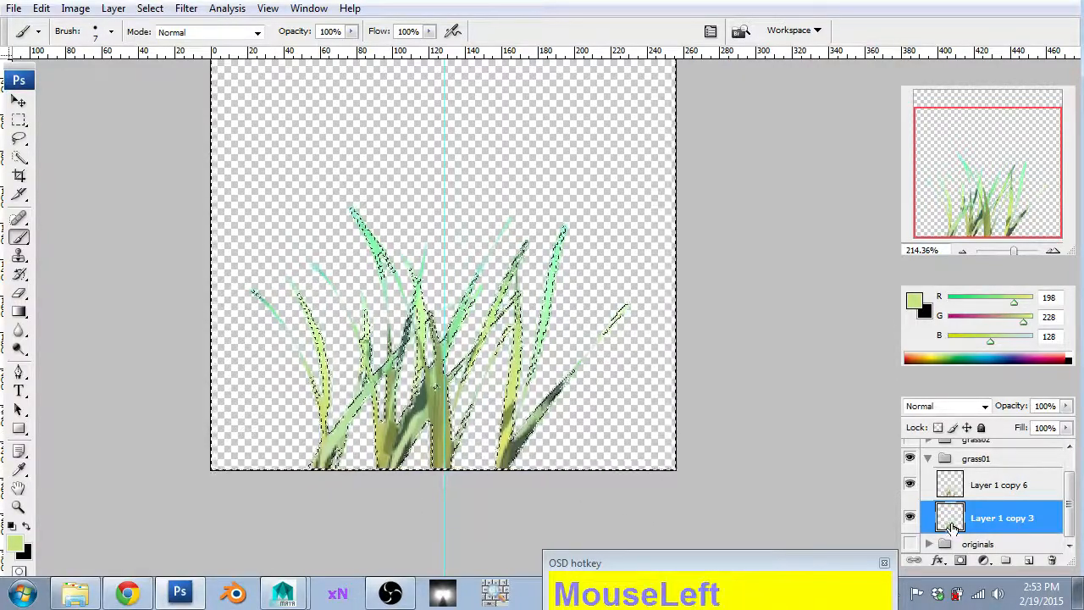
pyautogui.press('Delete')
pyautogui.press('Delete')
pyautogui.press('Delete')
pyautogui.press('Delete')
pyautogui.press('Delete')
pyautogui.press('Delete')
pyautogui.press('Delete')
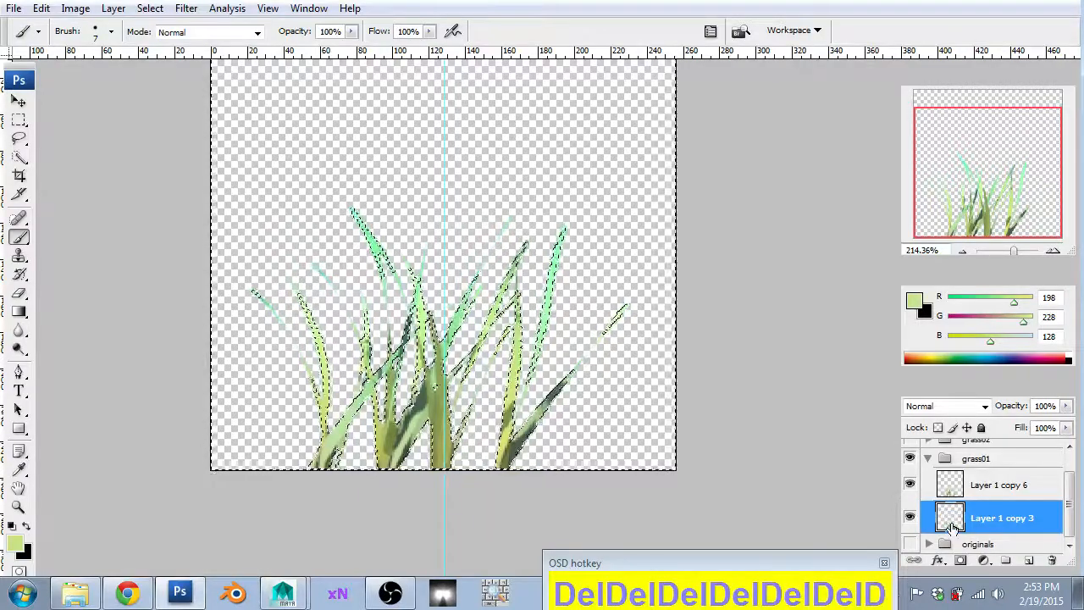
pyautogui.hotkey('ctrl', 'd')
# - Examine the trimmed blade edges in the grass01 group up close for leftover fringe
pyautogui.keyDown('ctrl'); pyautogui.keyDown('alt'); pyautogui.scroll(3, 328, 354); pyautogui.keyUp('alt'); pyautogui.keyUp('ctrl')
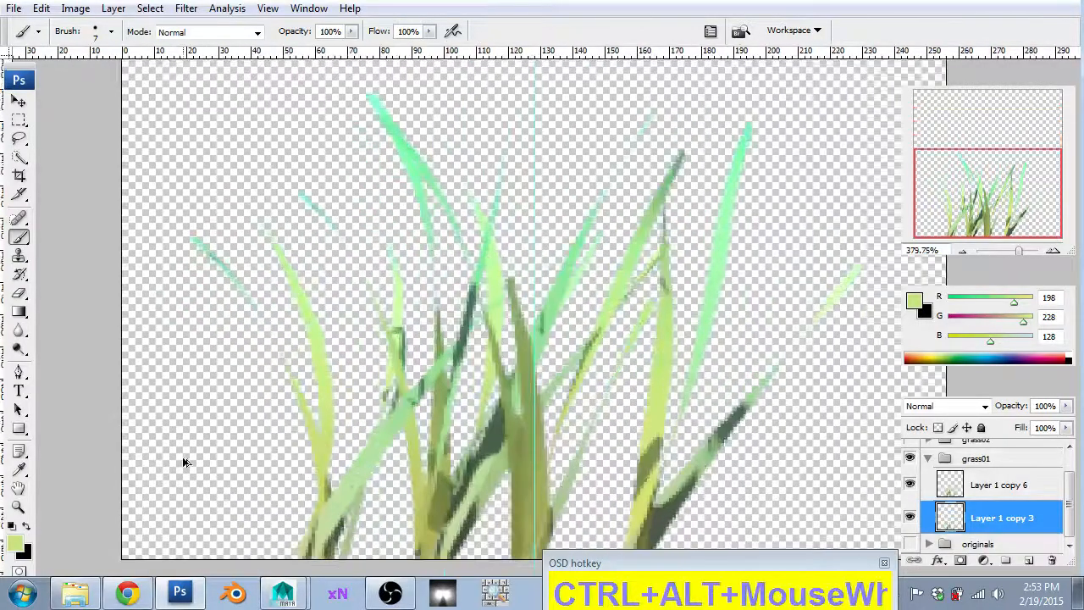
pyautogui.keyDown('ctrl'); pyautogui.keyDown('alt'); pyautogui.scroll(-3, 3, 159); pyautogui.keyUp('alt'); pyautogui.keyUp('ctrl')
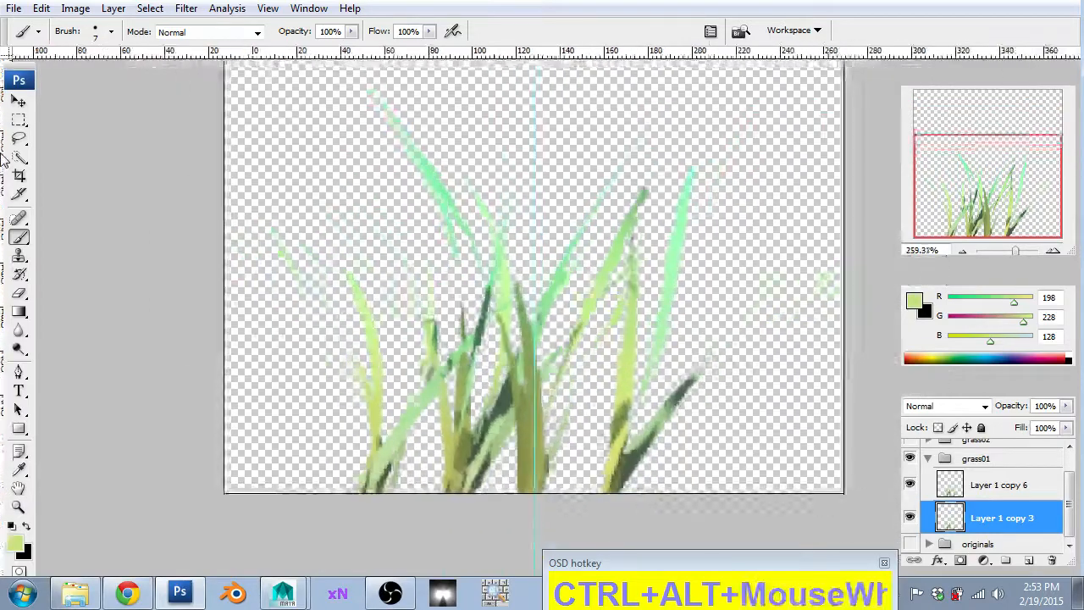
pyautogui.keyDown('ctrl'); pyautogui.keyDown('alt'); pyautogui.scroll(4, 2, 159); pyautogui.keyUp('alt'); pyautogui.keyUp('ctrl')
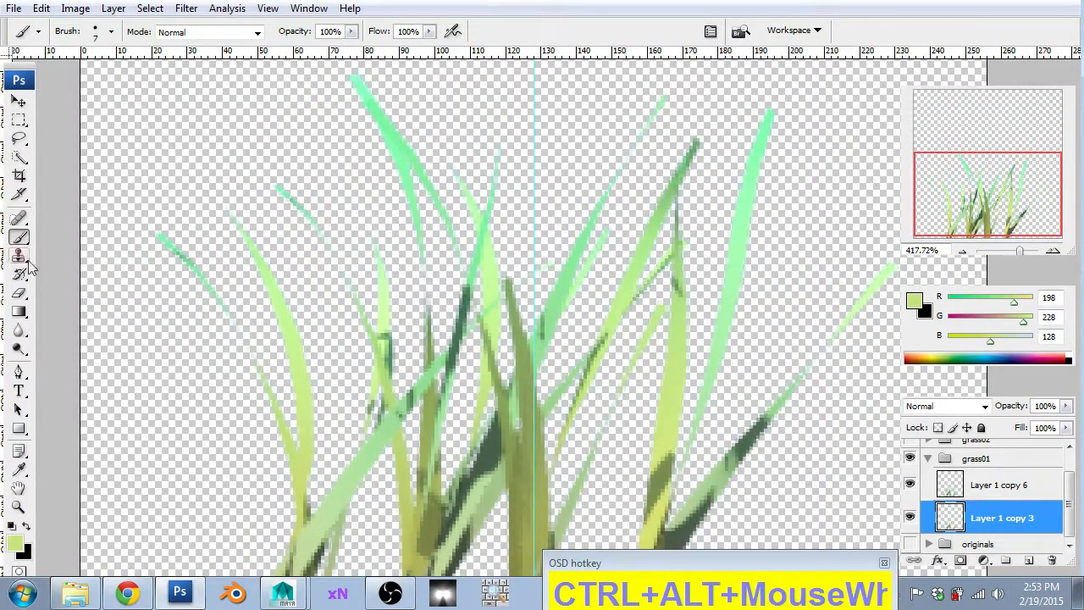
pyautogui.keyDown('ctrl'); pyautogui.keyDown('alt'); pyautogui.scroll(5, 491, 417); pyautogui.keyUp('alt'); pyautogui.keyUp('ctrl')
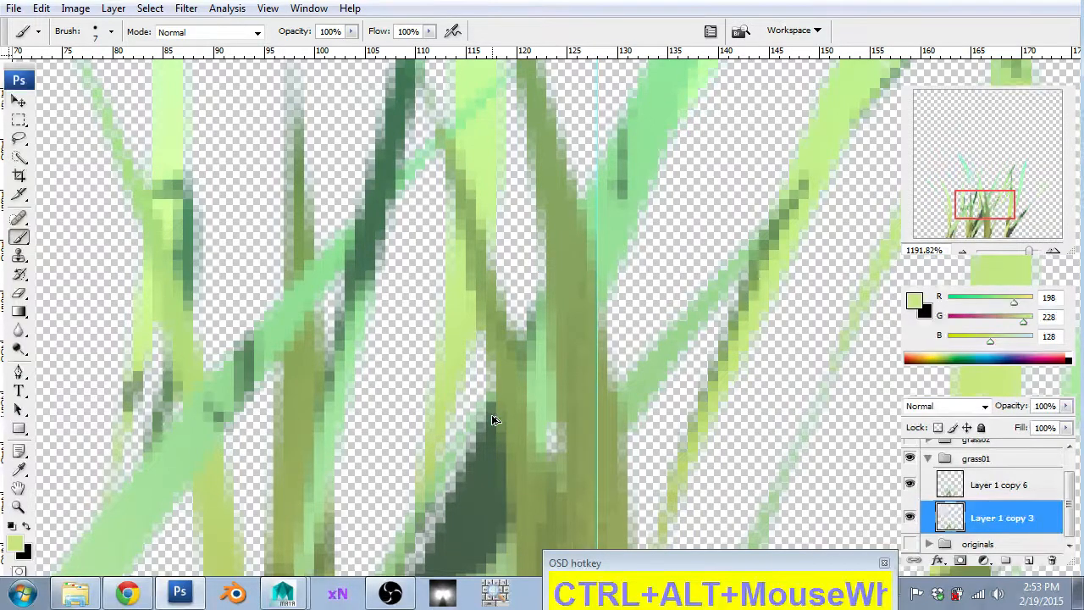
pyautogui.keyDown('ctrl'); pyautogui.keyDown('alt'); pyautogui.scroll(-5, 494, 420); pyautogui.keyUp('alt'); pyautogui.keyUp('ctrl')
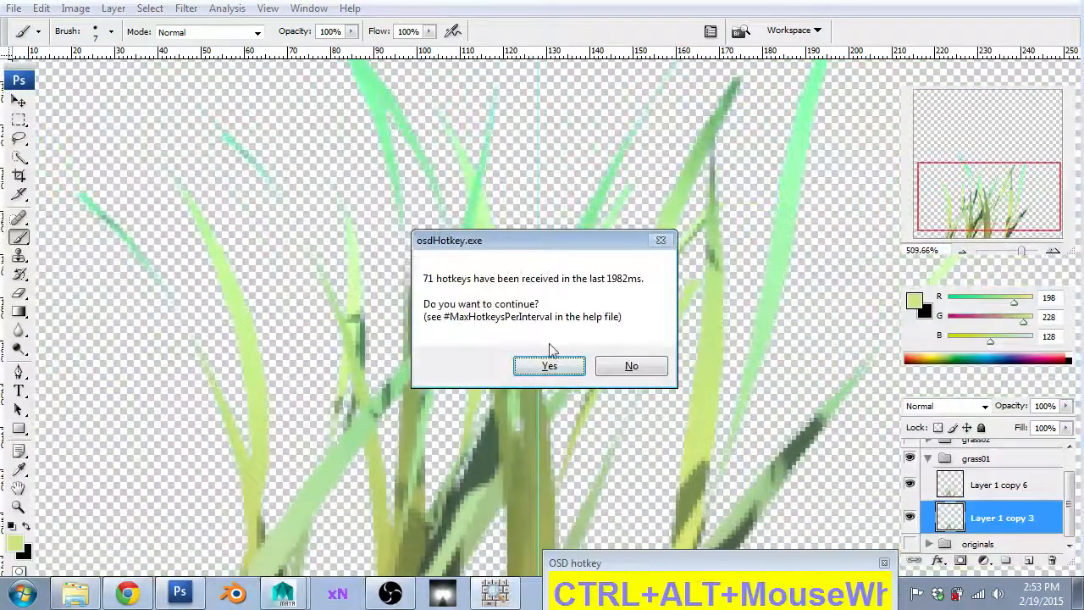
pyautogui.click(550, 365)
pyautogui.keyDown('ctrl'); pyautogui.keyDown('alt'); pyautogui.scroll(-2, 539, 362); pyautogui.keyUp('alt'); pyautogui.keyUp('ctrl')
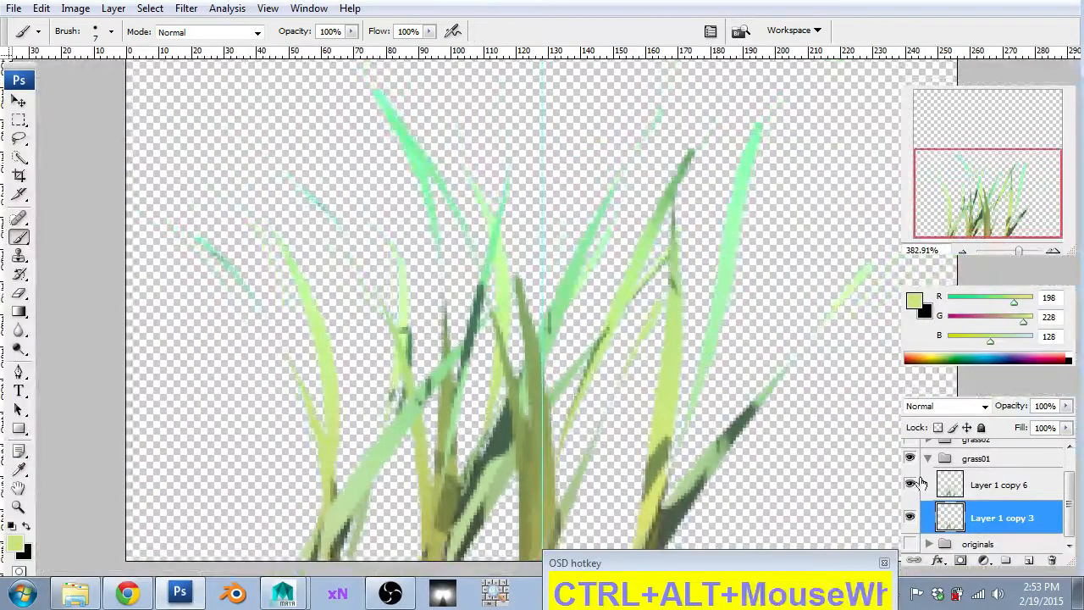
# - Apply the Flaming Pear Solidify A filter to Layer 1 copy 3 and view the result in full-screen mode
pyautogui.click(187, 8)
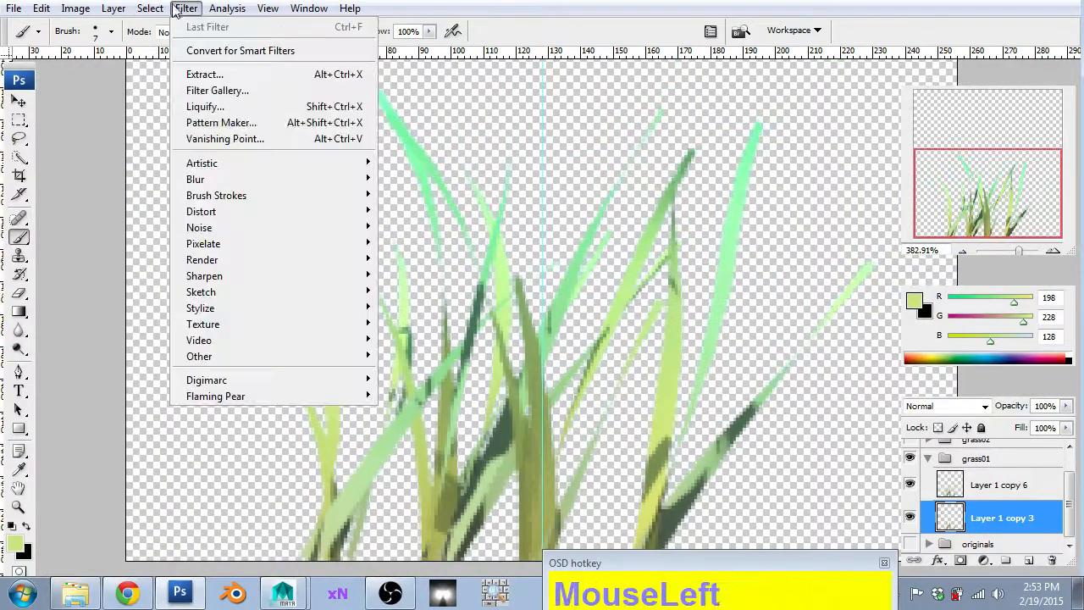
pyautogui.moveTo(217, 396)
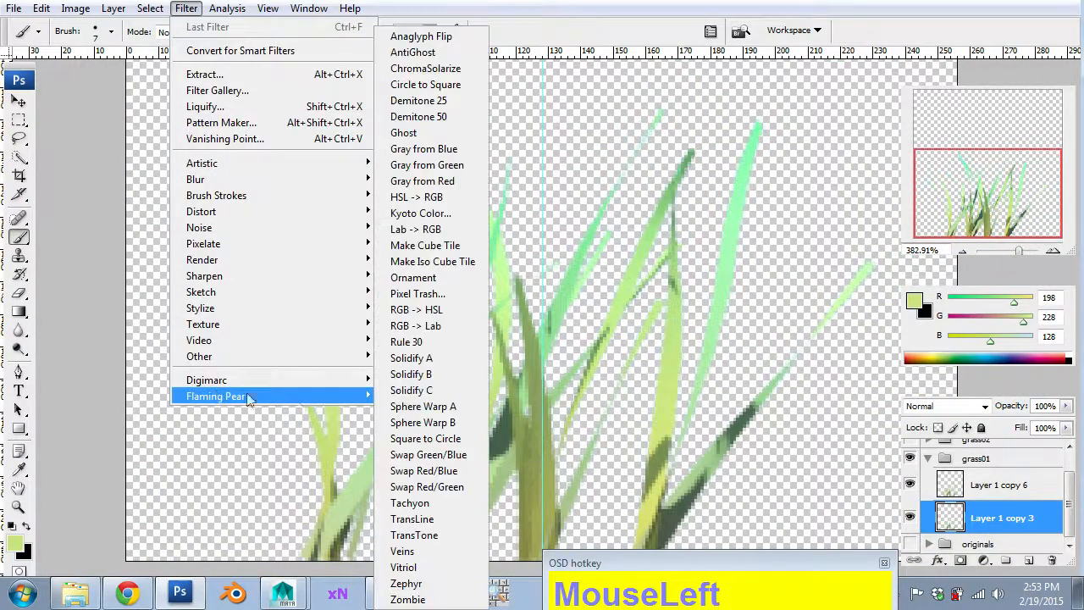
pyautogui.click(415, 357)
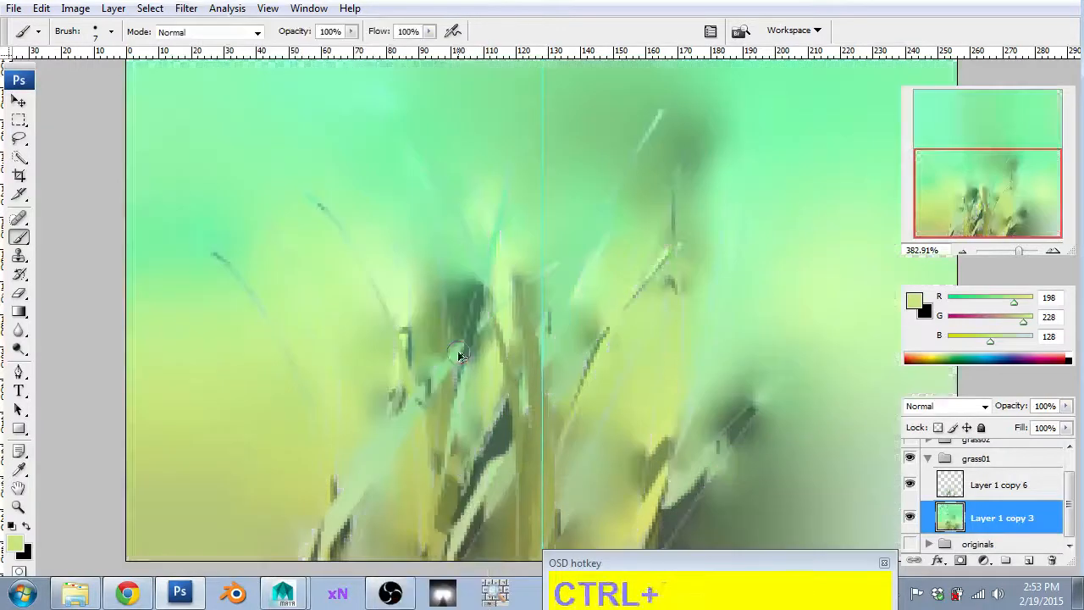
pyautogui.keyDown('ctrl'); pyautogui.scroll(-3, 464, 373); pyautogui.keyUp('ctrl')
pyautogui.keyDown('ctrl'); pyautogui.scroll(3, 462, 423); pyautogui.keyUp('ctrl')
pyautogui.moveTo(431, 484); pyautogui.dragTo(428, 426)
pyautogui.press('f')
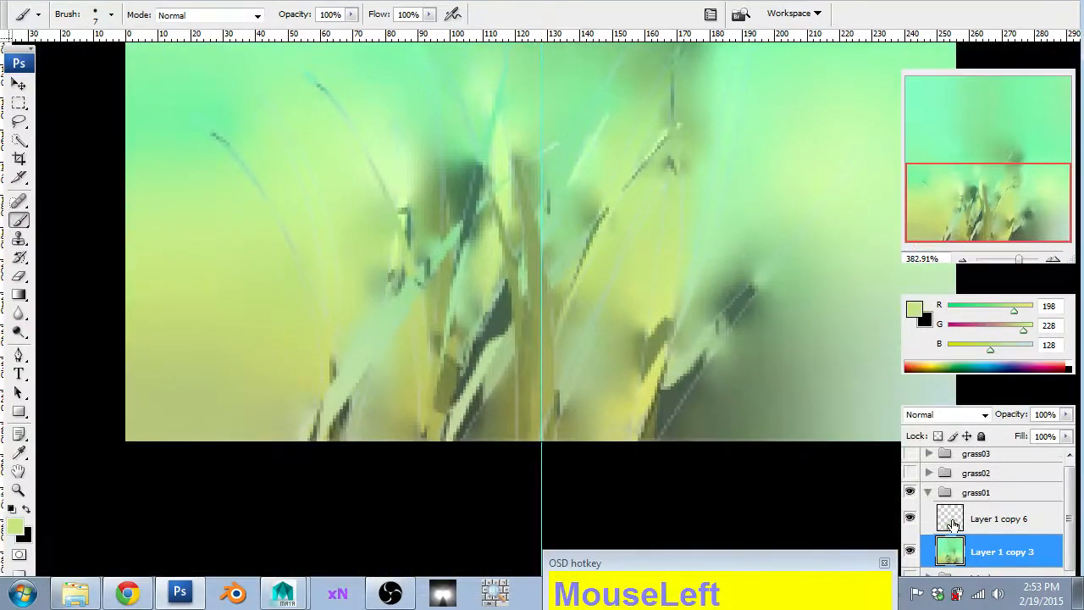
# - Try applying the same Solidify A filter to the untrimmed Layer 1 copy 6 for comparison, and undo it
pyautogui.click(974, 519)
pyautogui.hotkey('ctrl', 'f')
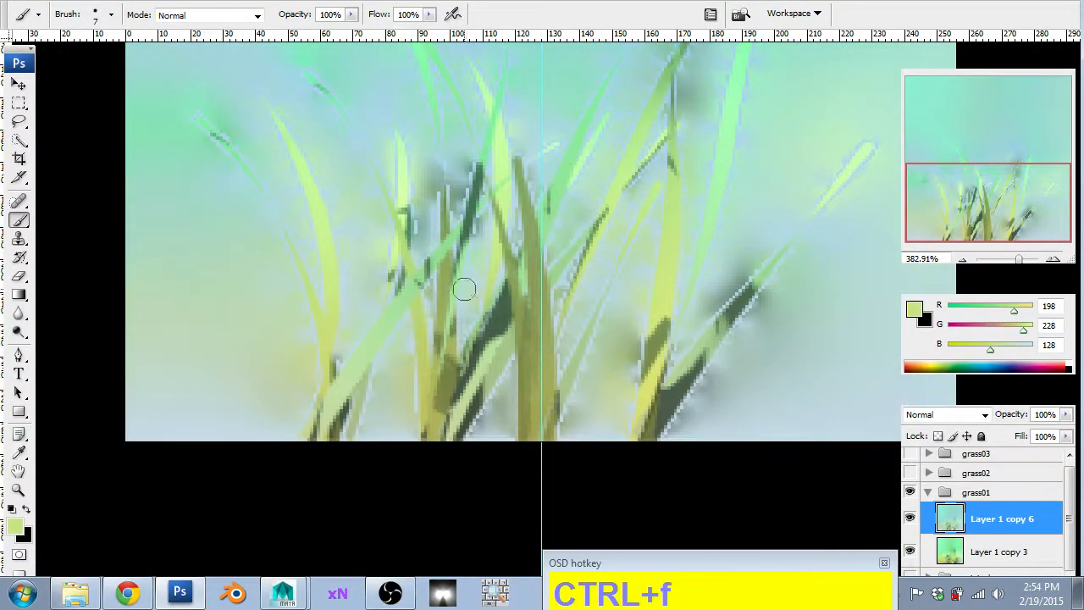
pyautogui.moveTo(282, 300); pyautogui.dragTo(200, 370)
pyautogui.keyDown('ctrl'); pyautogui.keyDown('alt'); pyautogui.scroll(-8, 549, 404); pyautogui.keyUp('alt'); pyautogui.keyUp('ctrl')
pyautogui.keyDown('ctrl'); pyautogui.keyDown('alt'); pyautogui.scroll(9, 546, 403); pyautogui.keyUp('alt'); pyautogui.keyUp('ctrl')
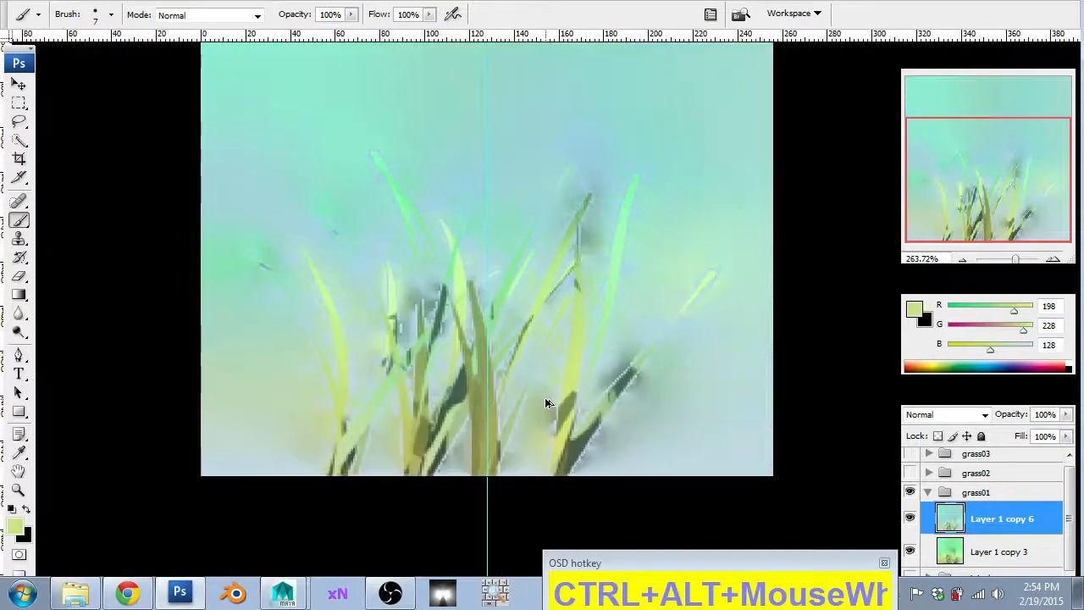
pyautogui.hotkey('alt', '[')
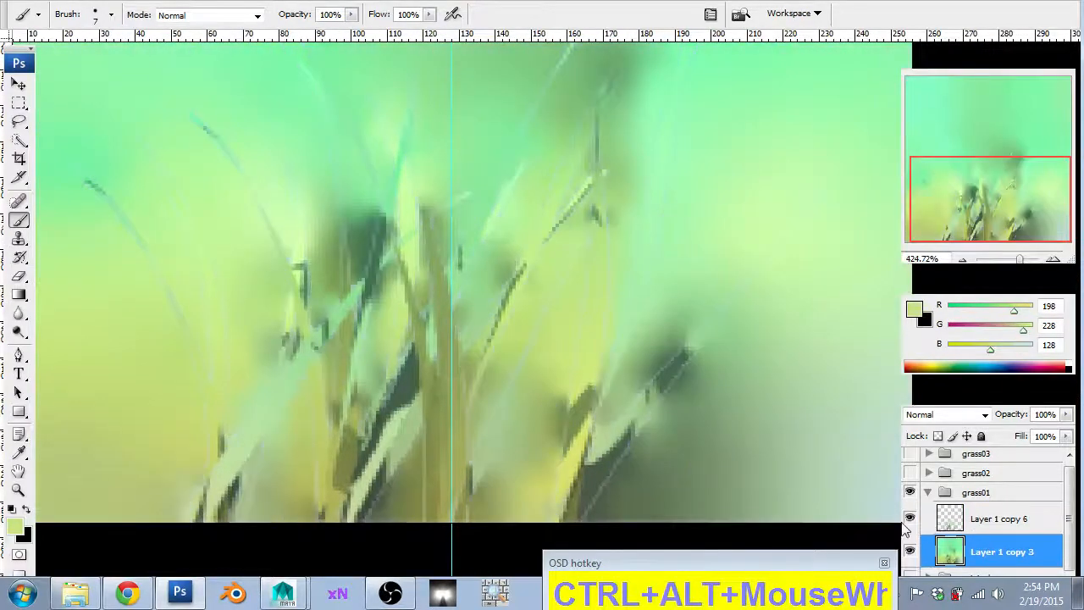
# - Inspect how the solidified background of Layer 1 copy 3 blends around the blade edges
pyautogui.keyDown('ctrl'); pyautogui.keyDown('alt'); pyautogui.scroll(-3, 301, 323); pyautogui.keyUp('alt'); pyautogui.keyUp('ctrl')
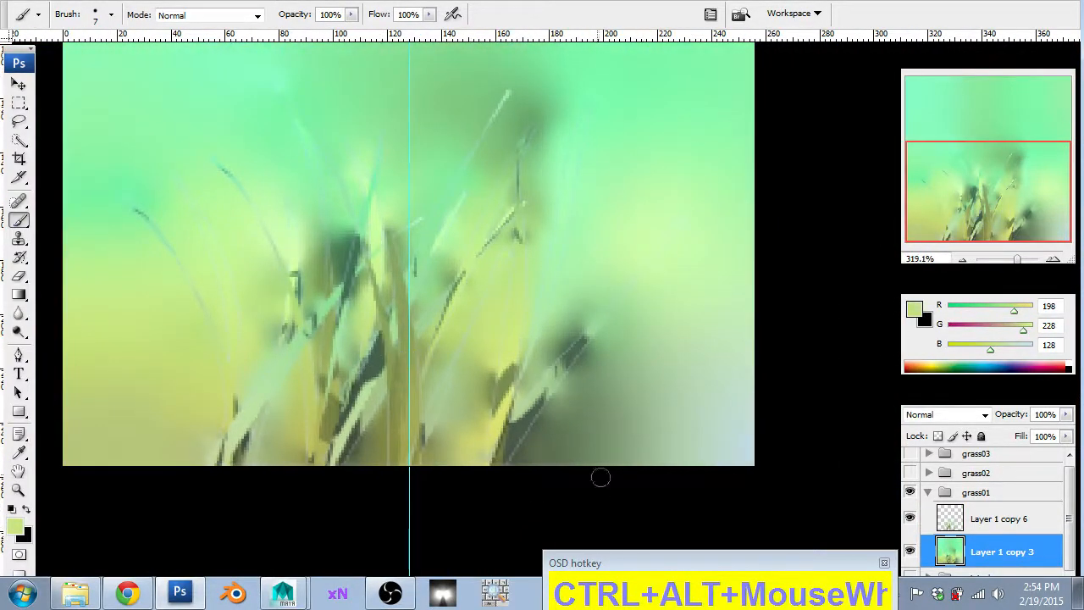
pyautogui.keyDown('ctrl'); pyautogui.keyDown('alt'); pyautogui.scroll(18, 537, 460); pyautogui.keyUp('alt'); pyautogui.keyUp('ctrl')
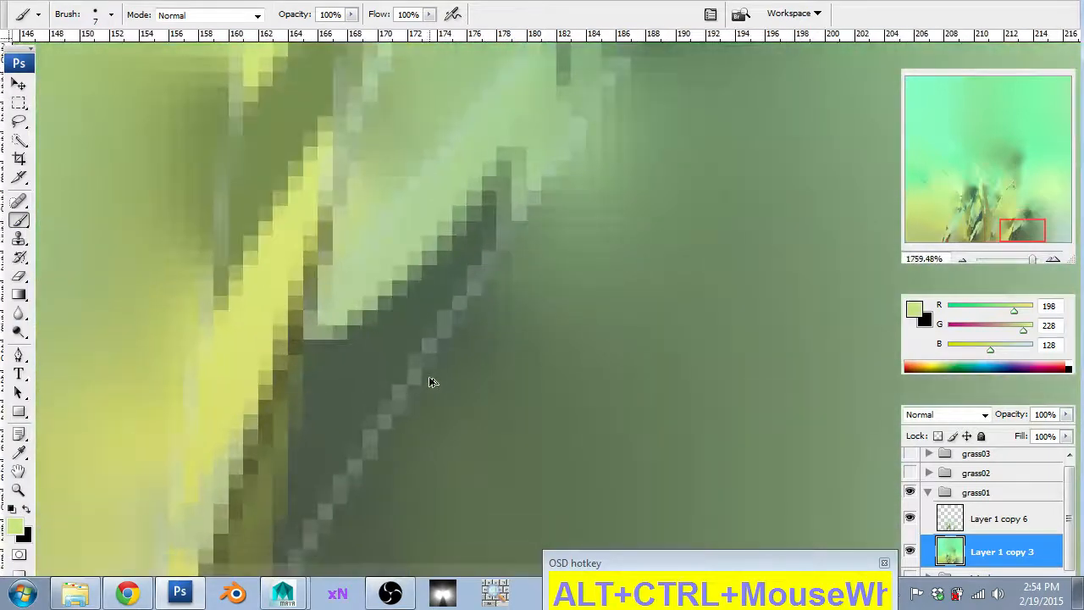
pyautogui.keyDown('ctrl'); pyautogui.keyDown('alt'); pyautogui.scroll(-9, 431, 379); pyautogui.keyUp('alt'); pyautogui.keyUp('ctrl')
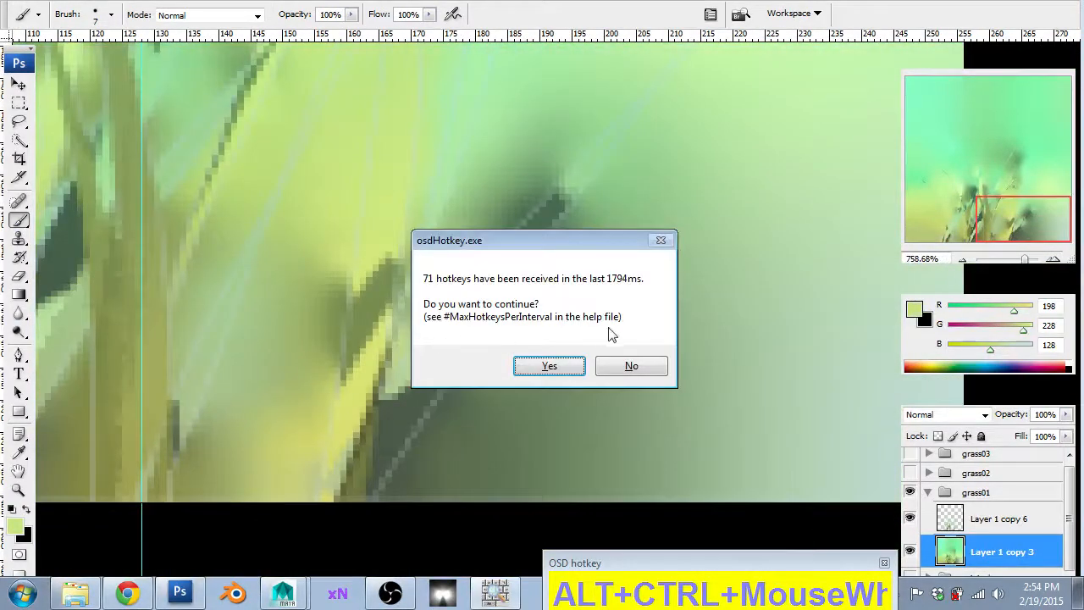
pyautogui.click(631, 367)
pyautogui.keyDown('ctrl'); pyautogui.keyDown('alt'); pyautogui.scroll(-9, 508, 315); pyautogui.keyUp('alt'); pyautogui.keyUp('ctrl')
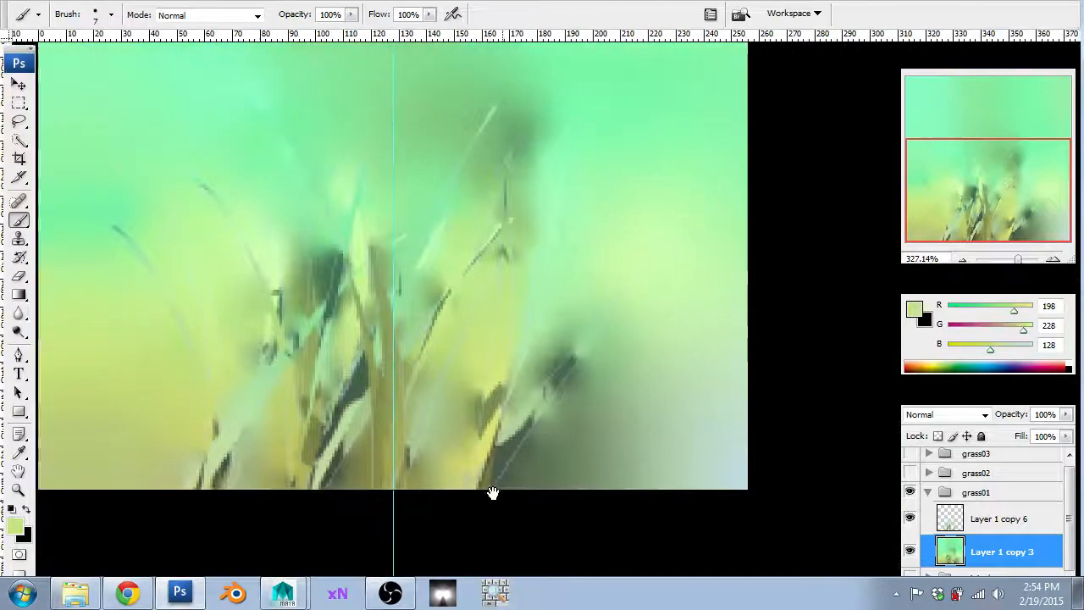
pyautogui.moveTo(494, 493); pyautogui.dragTo(601, 494)
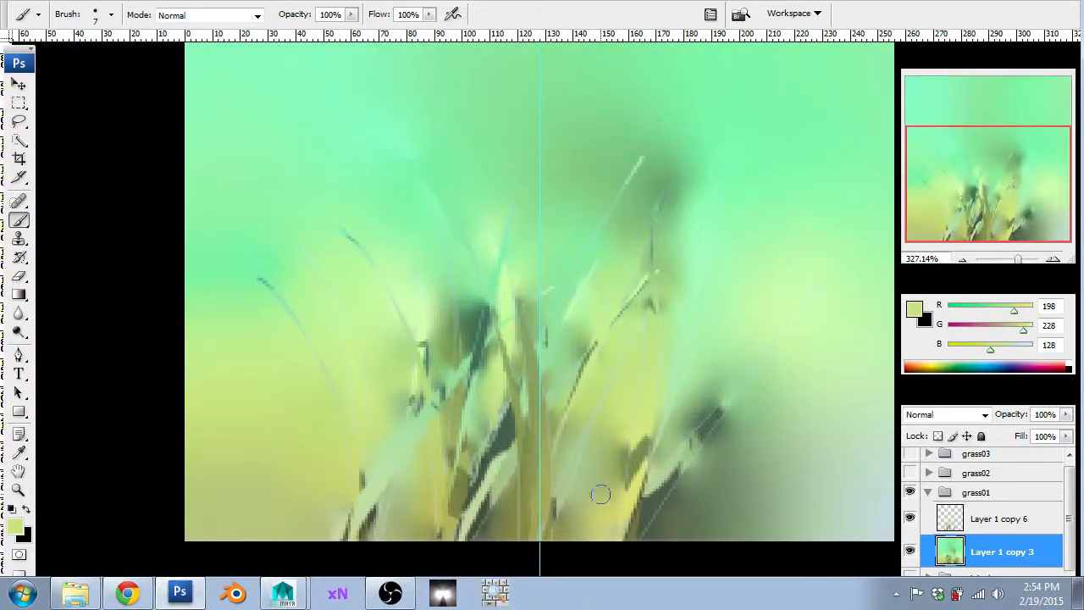
pyautogui.keyDown('ctrl'); pyautogui.keyDown('alt'); pyautogui.scroll(-2, 601, 498); pyautogui.keyUp('alt'); pyautogui.keyUp('ctrl')
pyautogui.keyDown('ctrl'); pyautogui.keyDown('alt'); pyautogui.scroll(-1, 601, 498); pyautogui.keyUp('alt'); pyautogui.keyUp('ctrl')
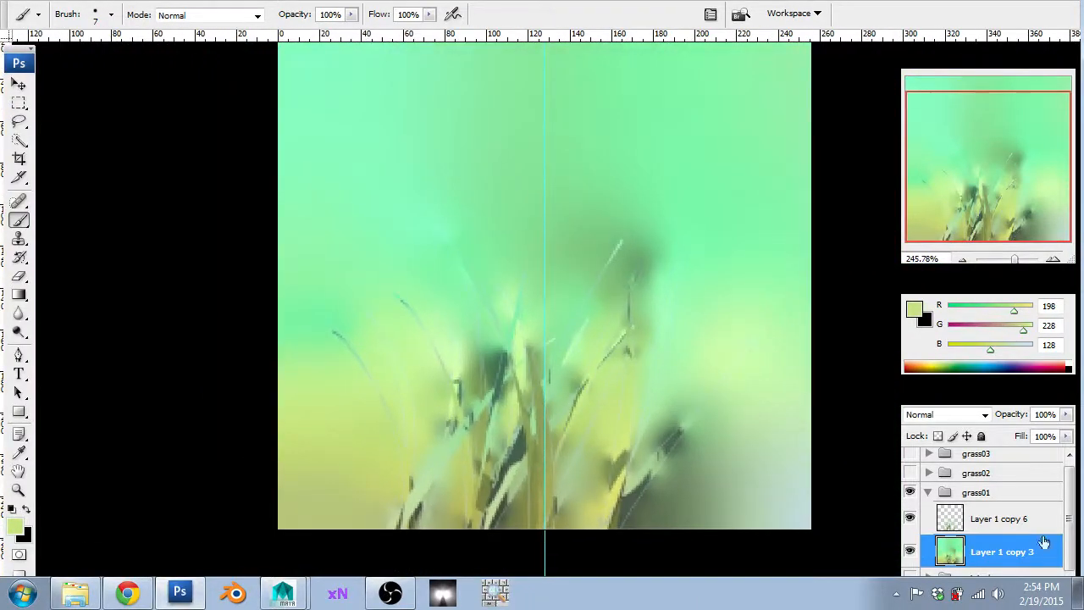
# - Load the transparency outline of Layer 1 copy 6 as a selection and show the document's alpha channels
pyautogui.keyDown('ctrl'); pyautogui.click(950, 520); pyautogui.keyUp('ctrl')
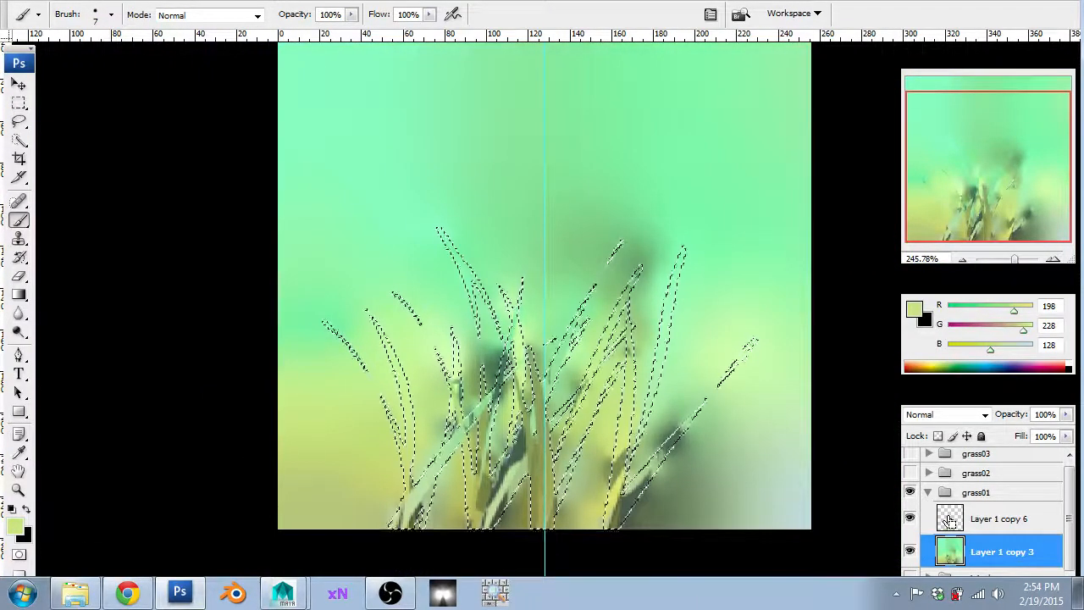
pyautogui.click(973, 400)
pyautogui.scroll(-1, 973, 474)
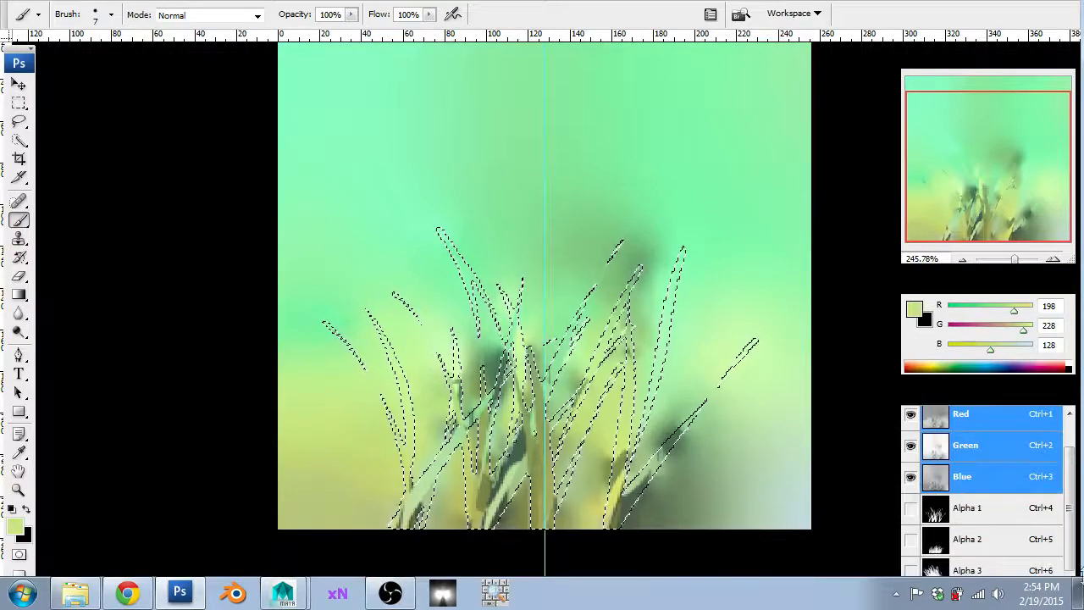
# - Detach the channel list from the docked panels and float it over the canvas
pyautogui.hotkey('shift', 'Tab')
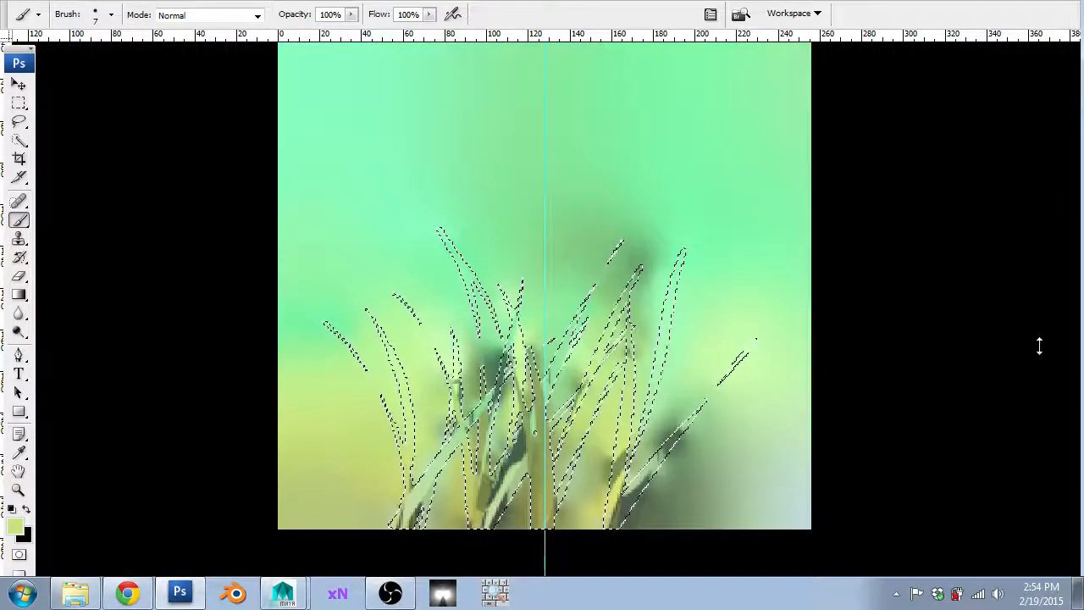
pyautogui.hotkey('shift', 'Tab')
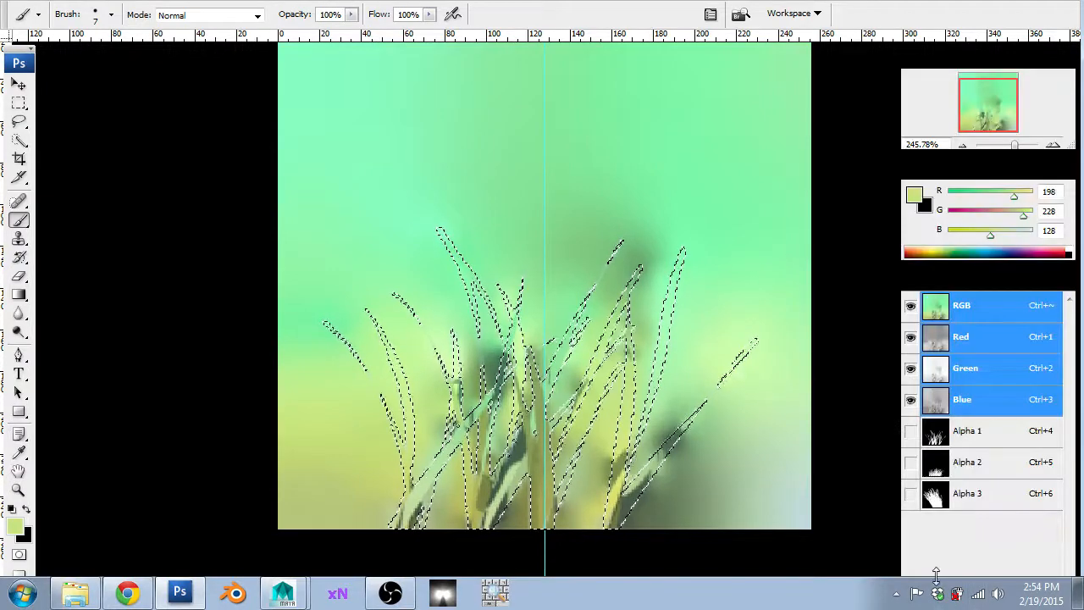
pyautogui.click(898, 598)
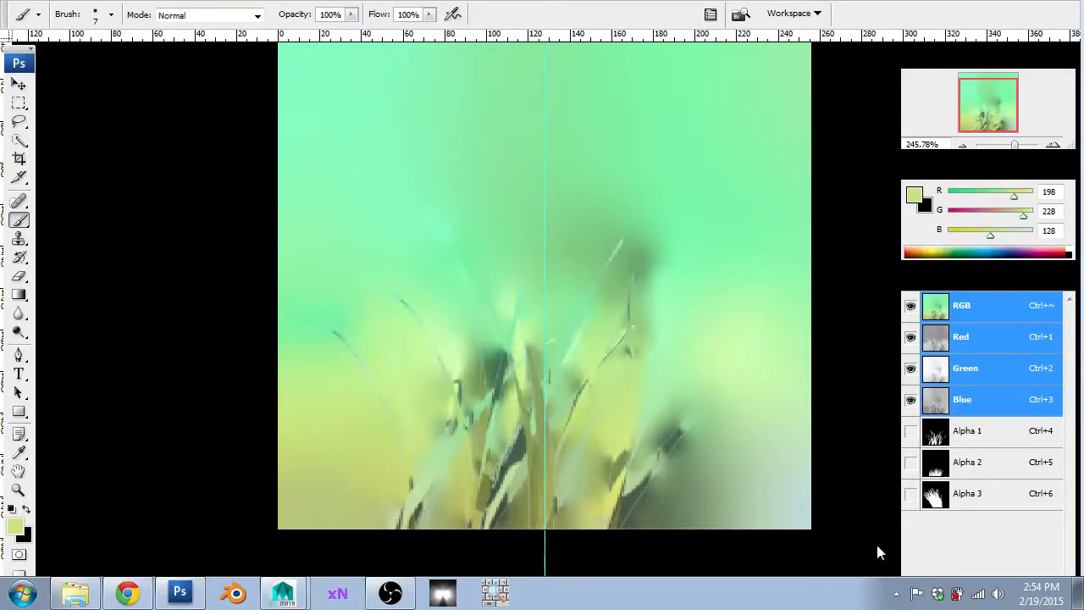
pyautogui.moveTo(983, 276); pyautogui.dragTo(581, 179)
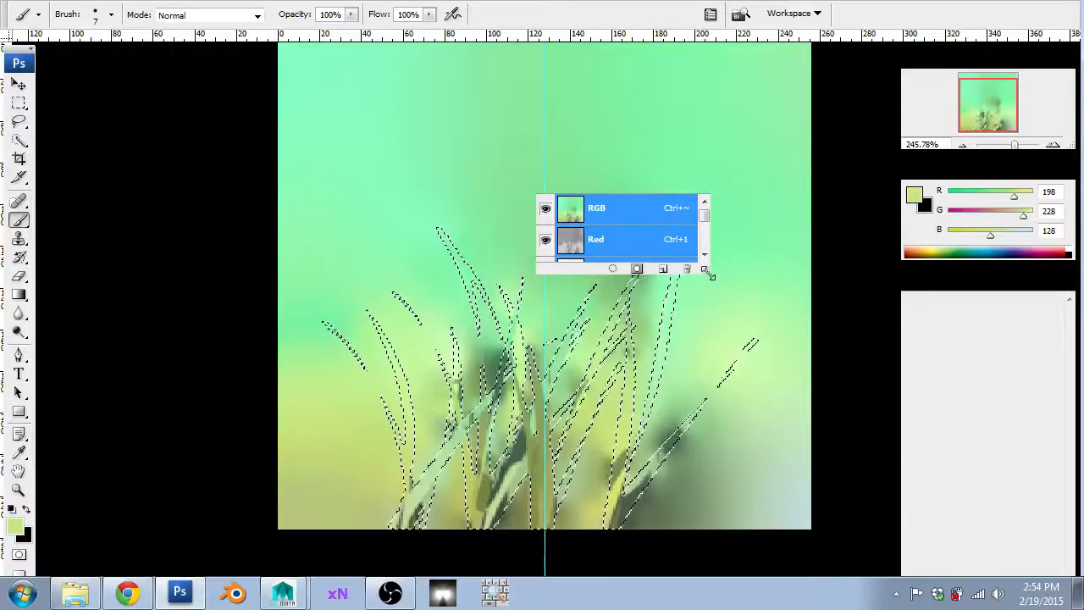
# - Enlarge the floating channel list, view the Alpha 4 mask on its own, and reselect Layer 1 copy 6
pyautogui.moveTo(708, 271); pyautogui.dragTo(709, 482)
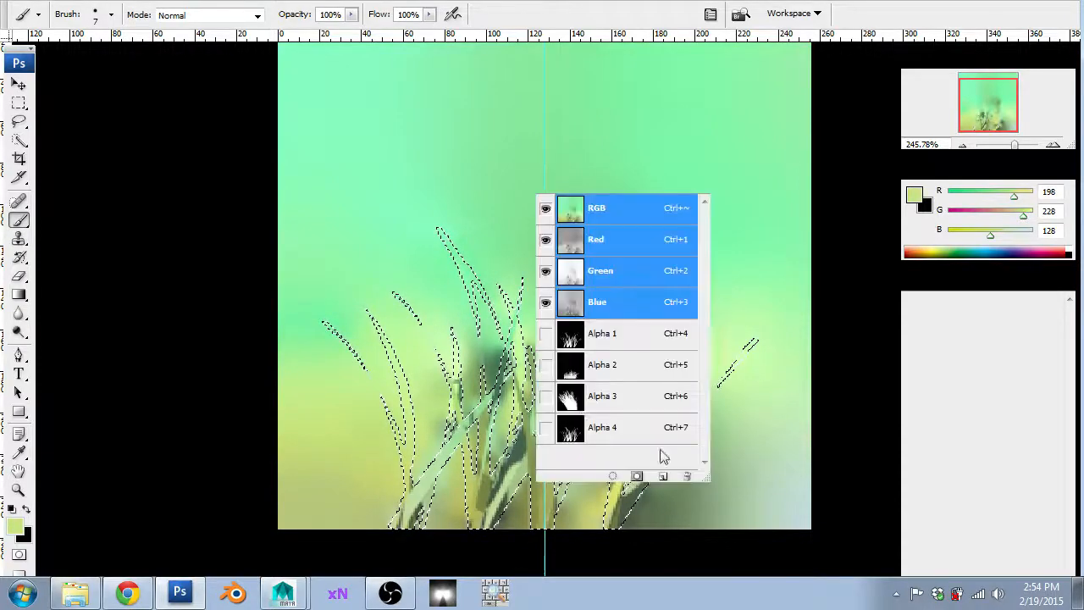
pyautogui.click(598, 430)
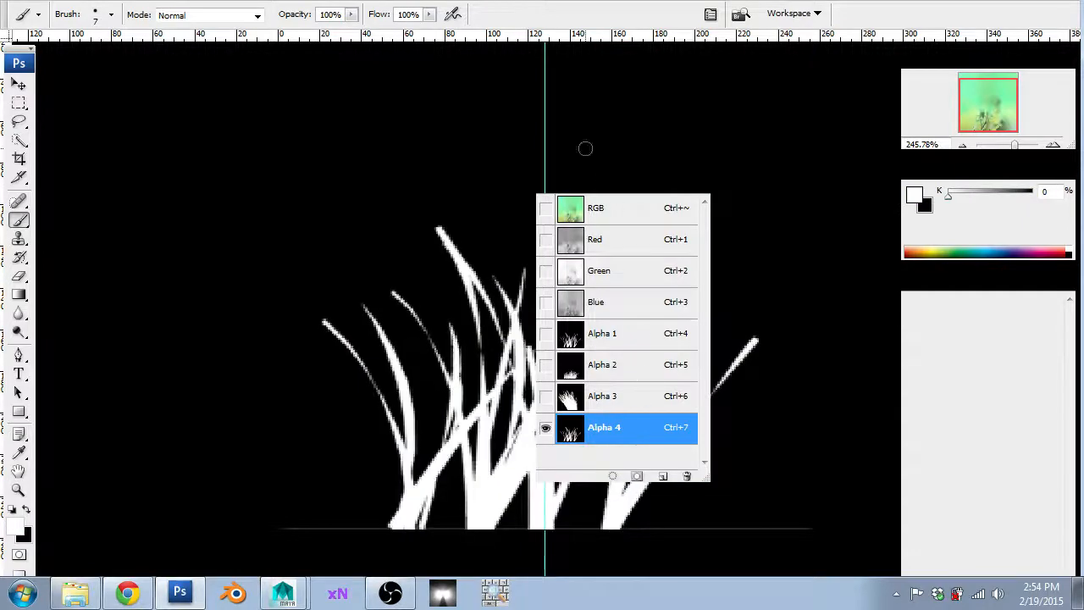
pyautogui.click(591, 183)
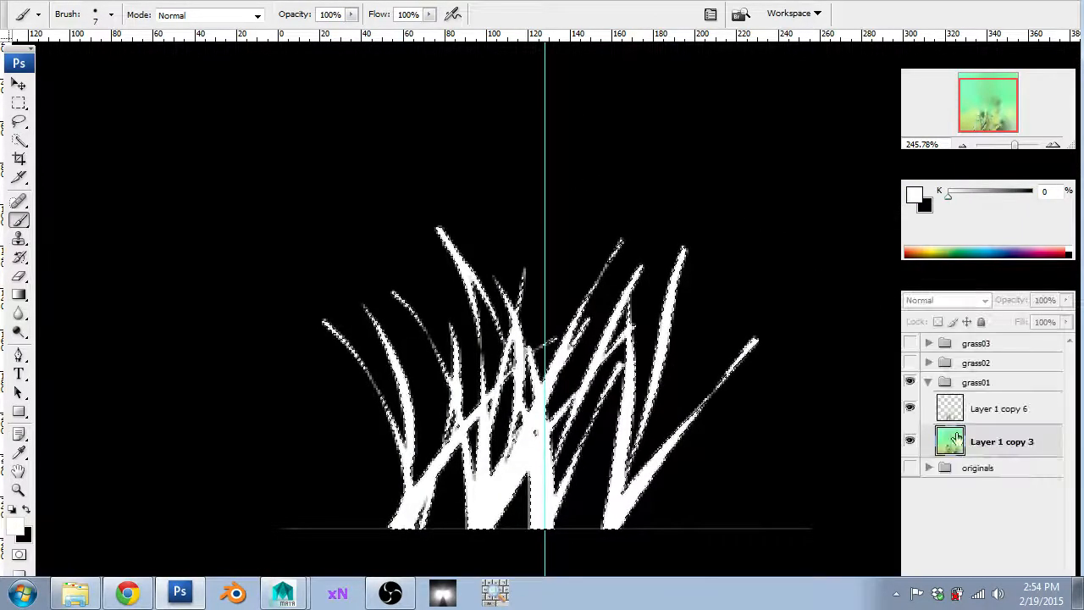
pyautogui.click(955, 410)
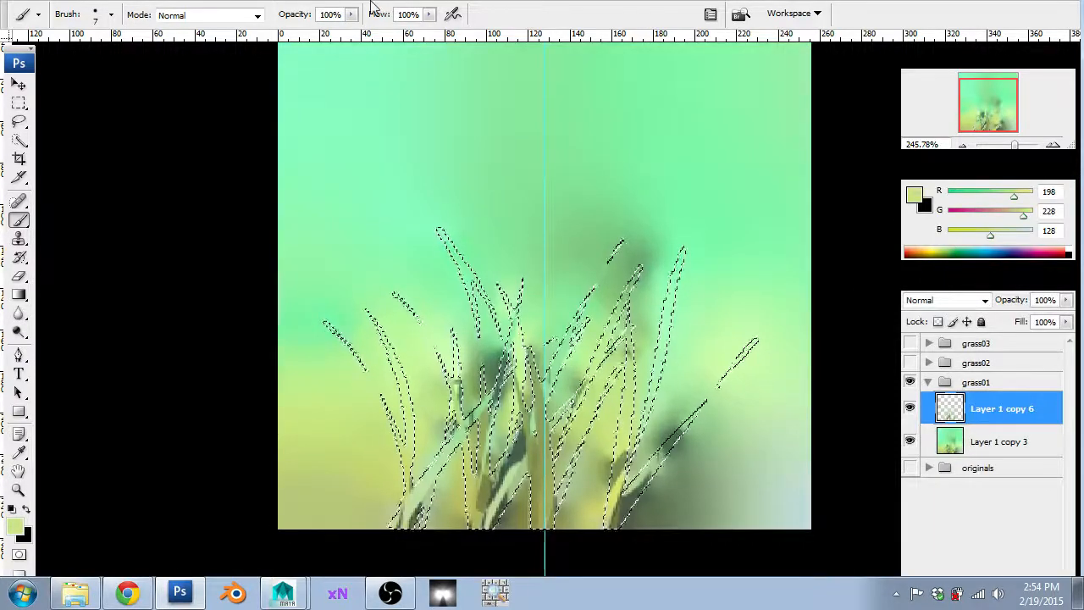
# - Return the document to a standard window, hide Layer 1 copy 6, and clear the selection
pyautogui.press('f')
pyautogui.click(186, 26)
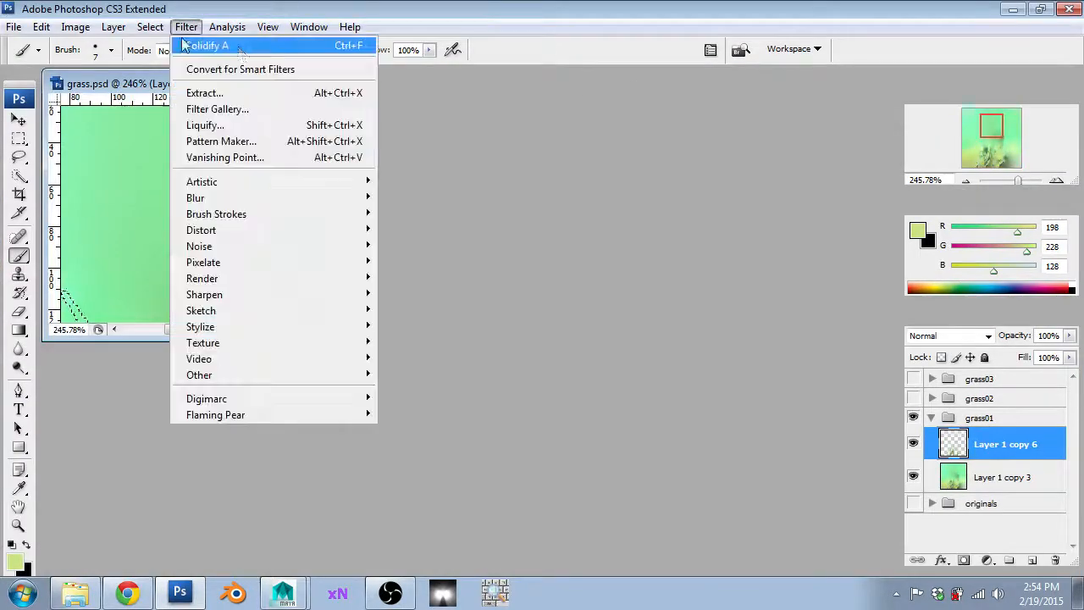
pyautogui.moveTo(227, 26)
pyautogui.click(309, 133)
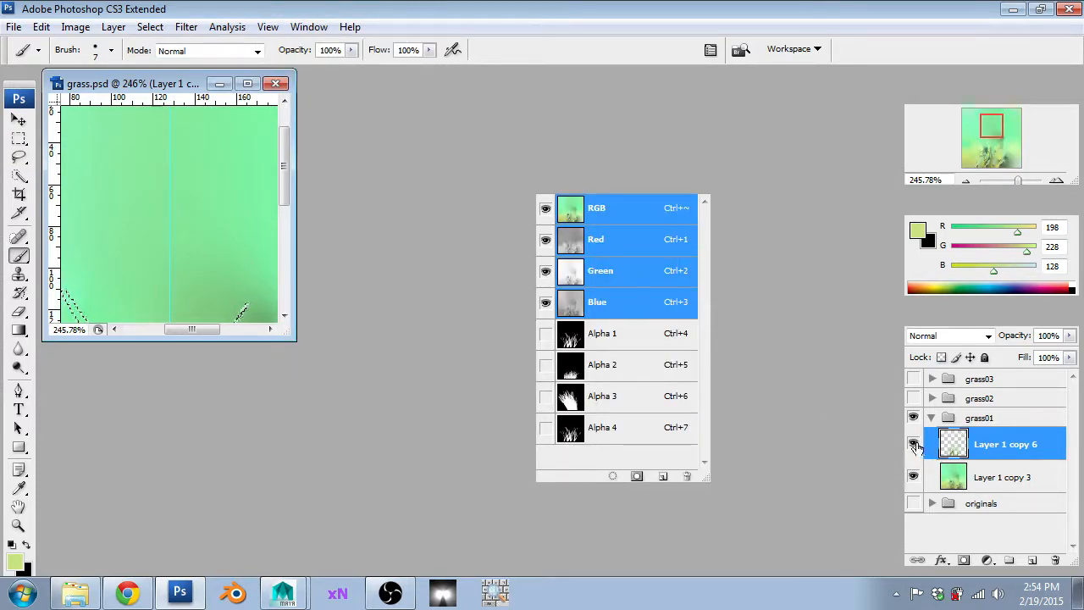
pyautogui.click(914, 444)
pyautogui.keyDown('alt'); pyautogui.scroll(-9, 75, 271); pyautogui.keyUp('alt')
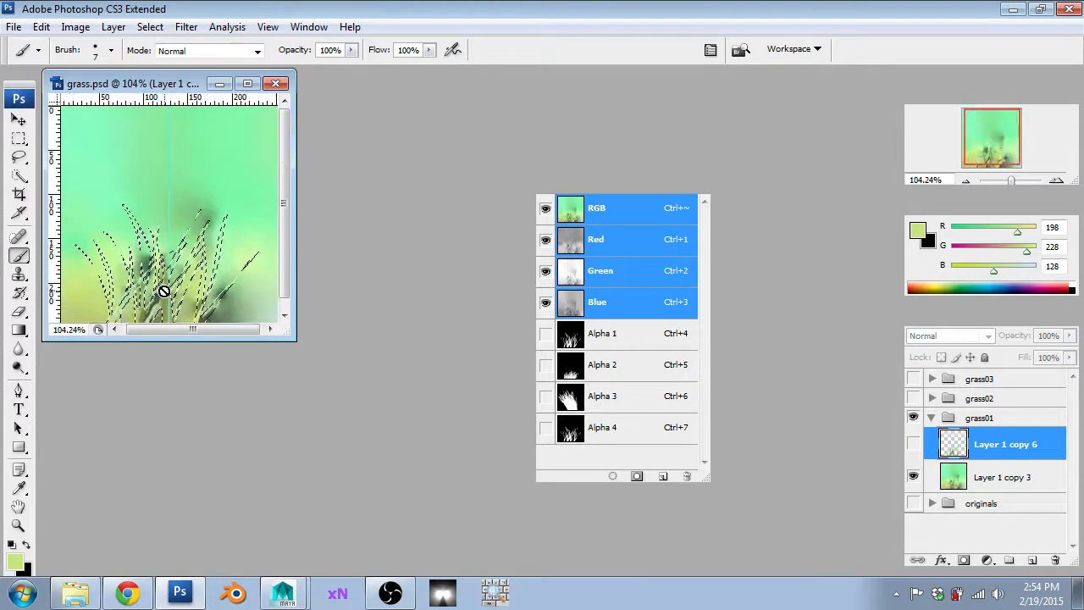
pyautogui.hotkey('ctrl', 'd')
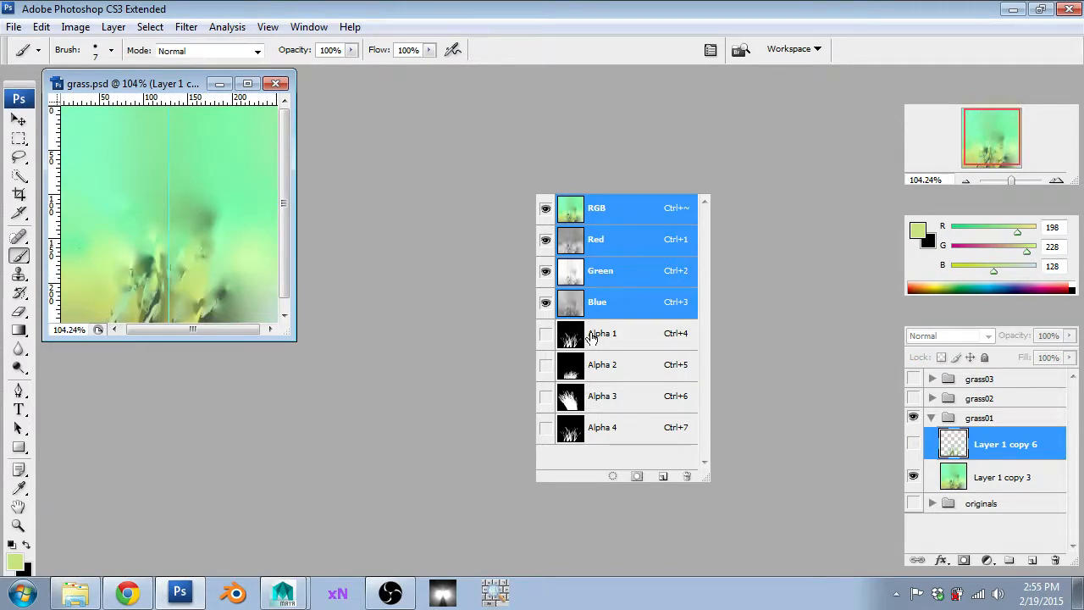
# - View the Alpha 1 and Alpha 2 masks, and delete the Alpha 2 and Alpha 3 channels
pyautogui.click(592, 339)
pyautogui.click(593, 380)
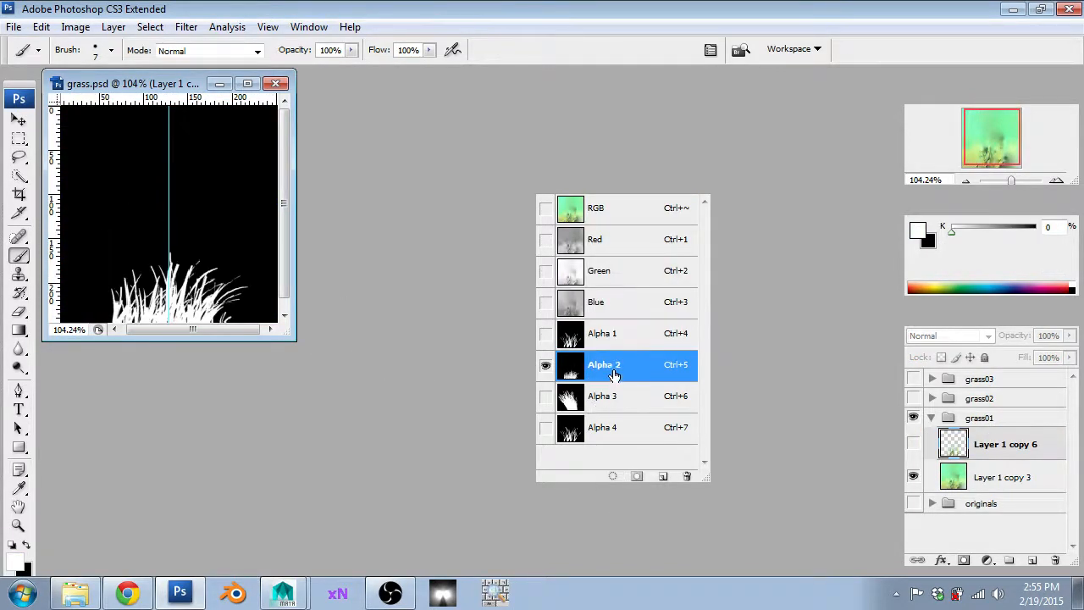
pyautogui.rightClick(612, 371)
pyautogui.click(638, 402)
pyautogui.click(588, 371)
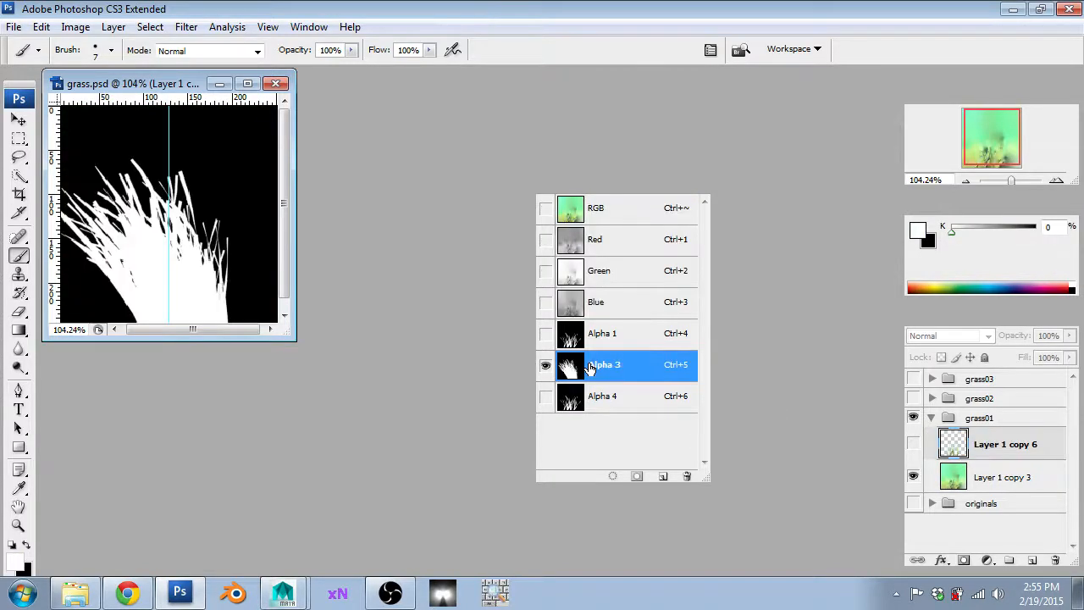
pyautogui.rightClick(594, 372)
pyautogui.click(611, 395)
# - Delete the Alpha 4 channel so that Alpha 1 is the only alpha channel left
pyautogui.click(598, 375)
pyautogui.rightClick(597, 373)
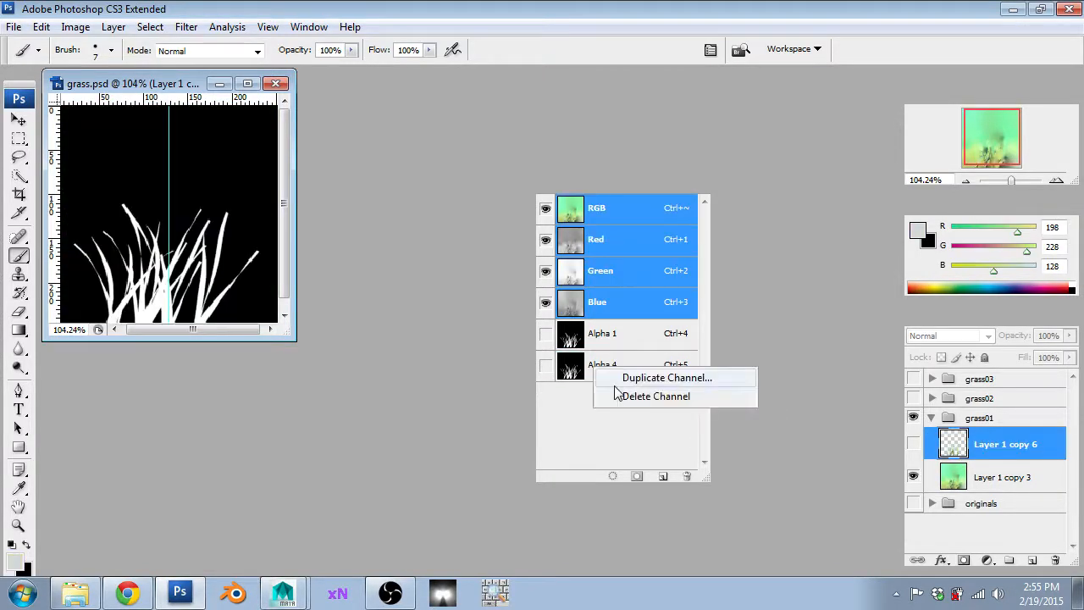
pyautogui.click(627, 383)
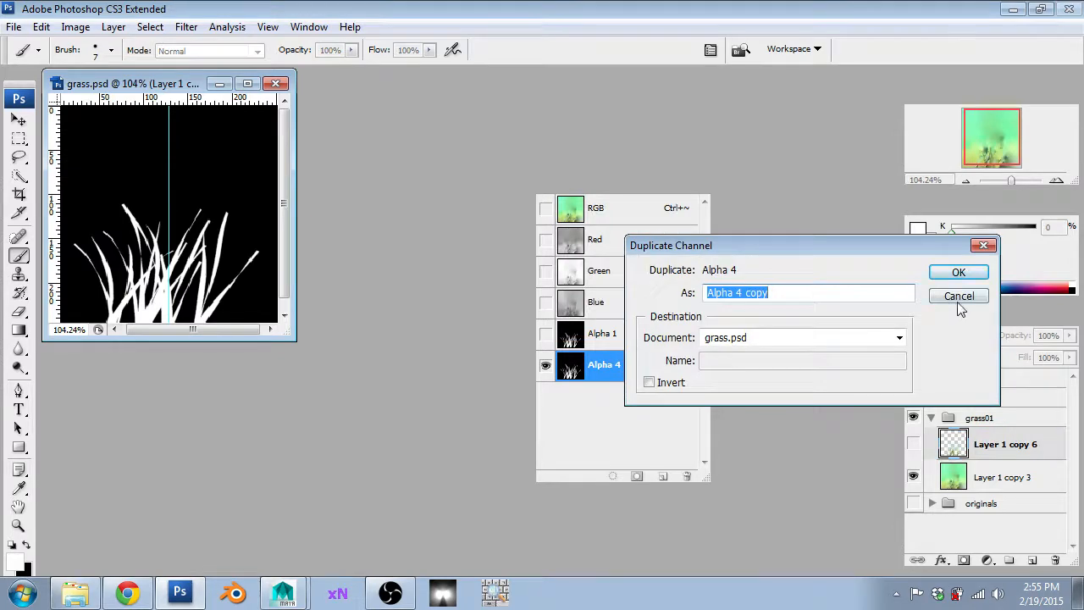
pyautogui.click(959, 302)
pyautogui.rightClick(606, 362)
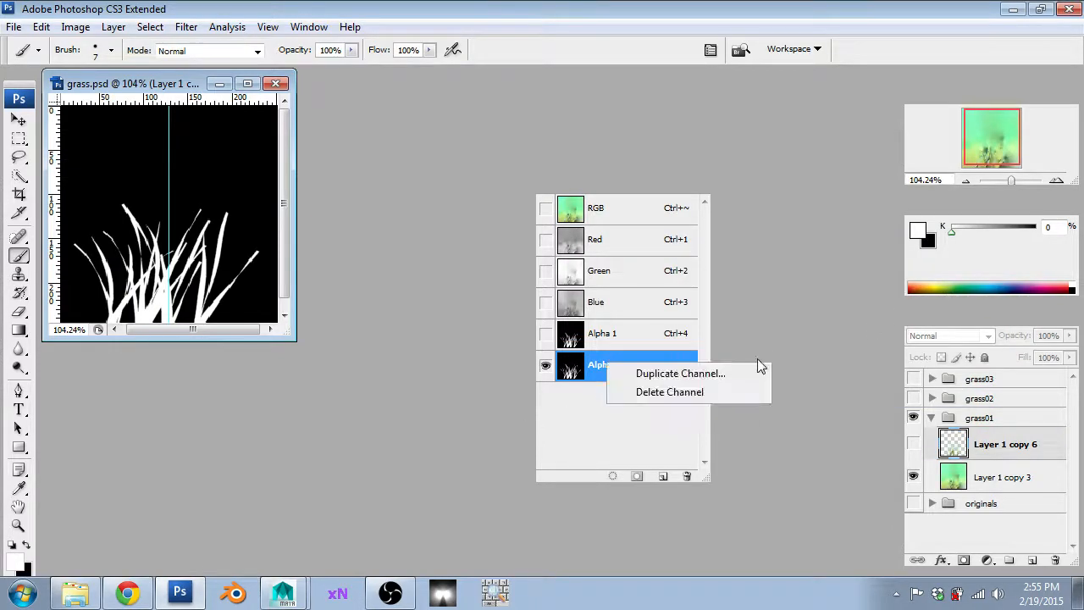
pyautogui.click(726, 392)
# - Toggle Layer 1 copy 6 on and off to compare the sharp blades with the solidified background in Layer 1 copy 3
pyautogui.hotkey('ctrl', 'shift', 's')
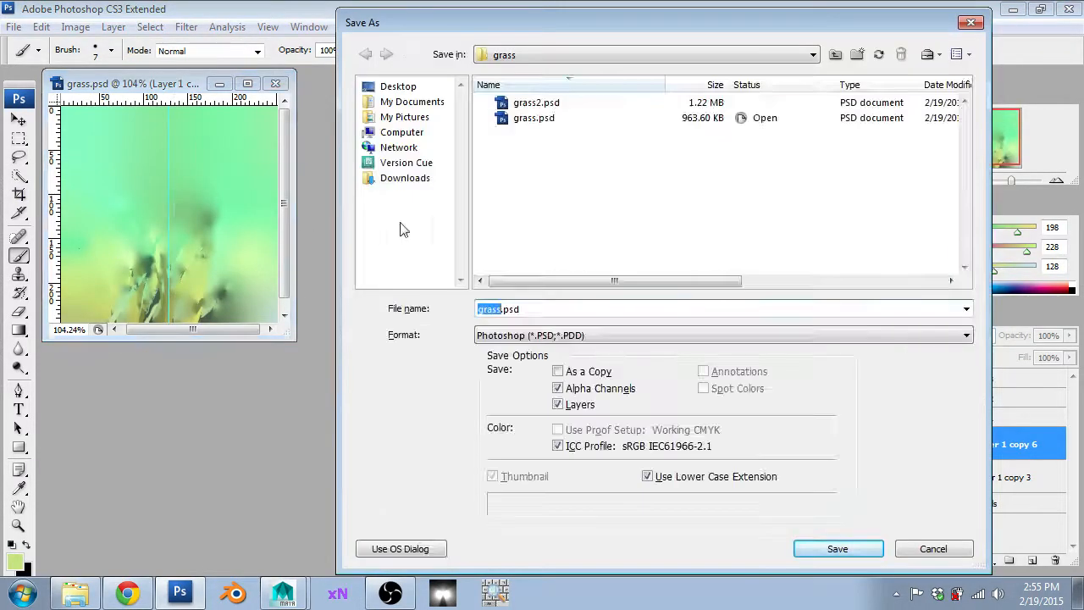
pyautogui.press('Escape')
pyautogui.click(916, 444)
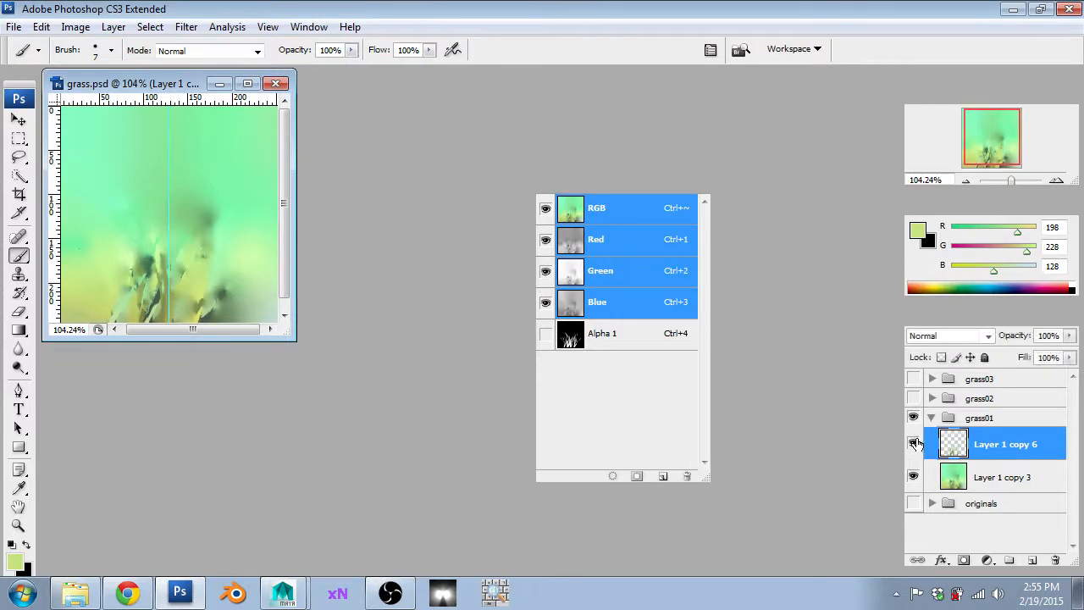
pyautogui.click(916, 445)
pyautogui.keyDown('alt'); pyautogui.scroll(10, 196, 226); pyautogui.keyUp('alt')
pyautogui.keyDown('alt'); pyautogui.scroll(-8, 197, 227); pyautogui.keyUp('alt')
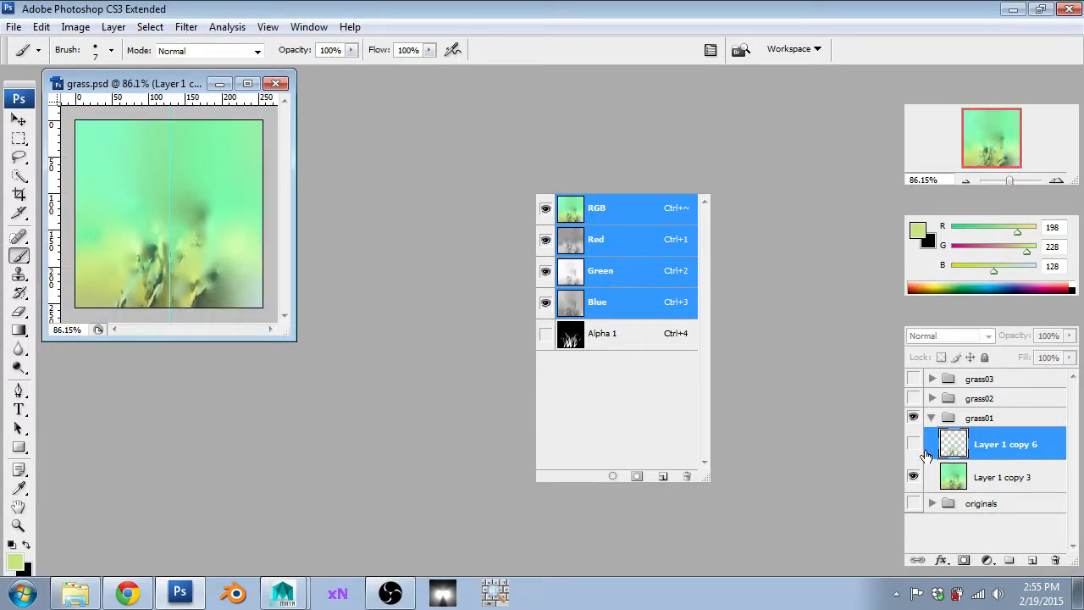
# - Set up a Targa copy of the document with alpha channels included, and cancel the save
pyautogui.hotkey('ctrl', 'shift', 's')
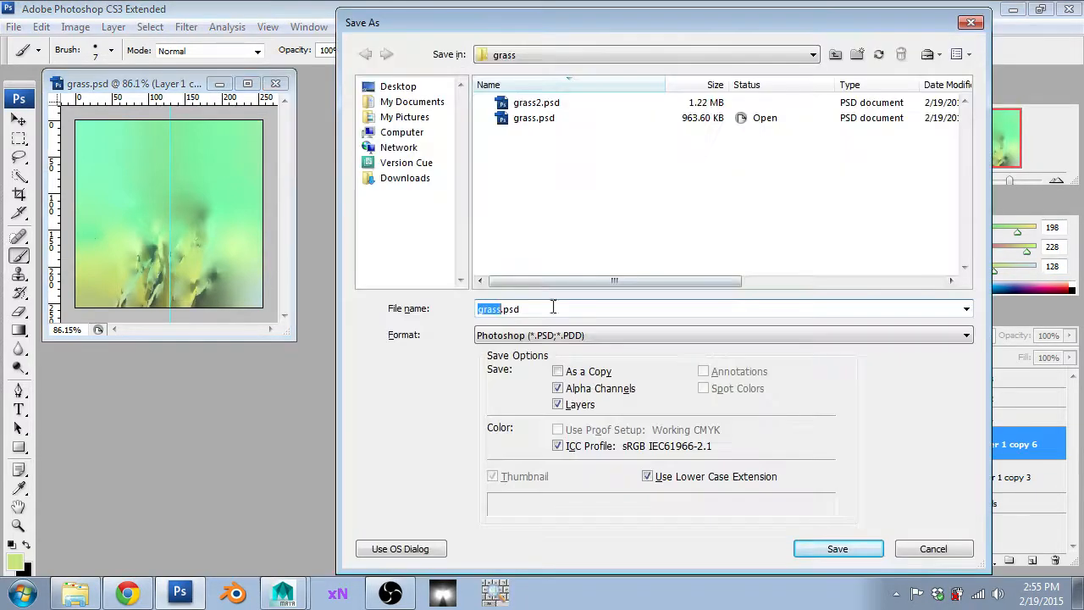
pyautogui.click(538, 334)
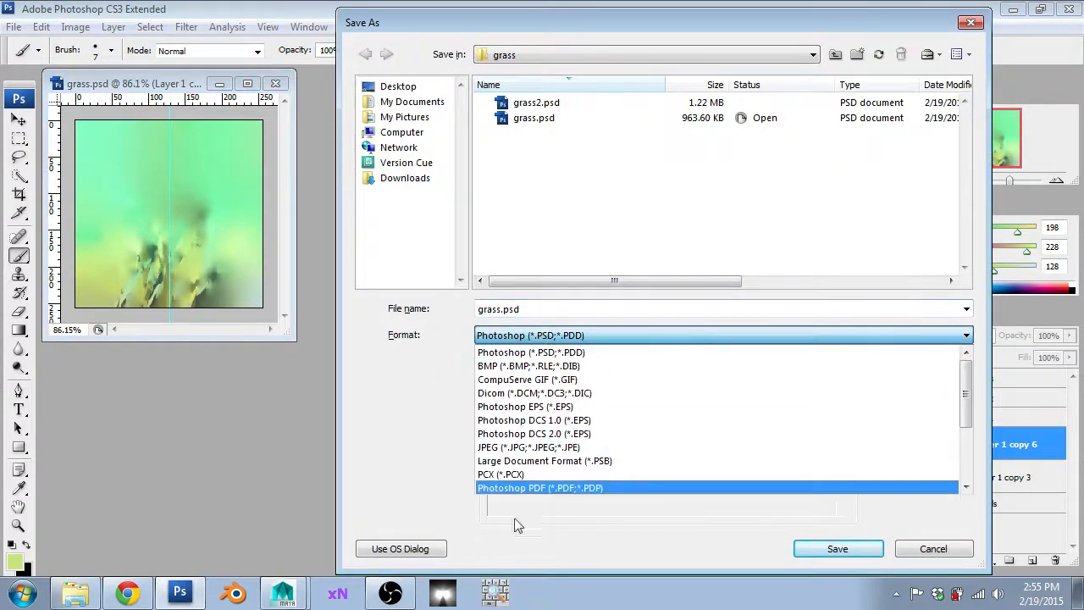
pyautogui.scroll(-3, 515, 542)
pyautogui.click(517, 477)
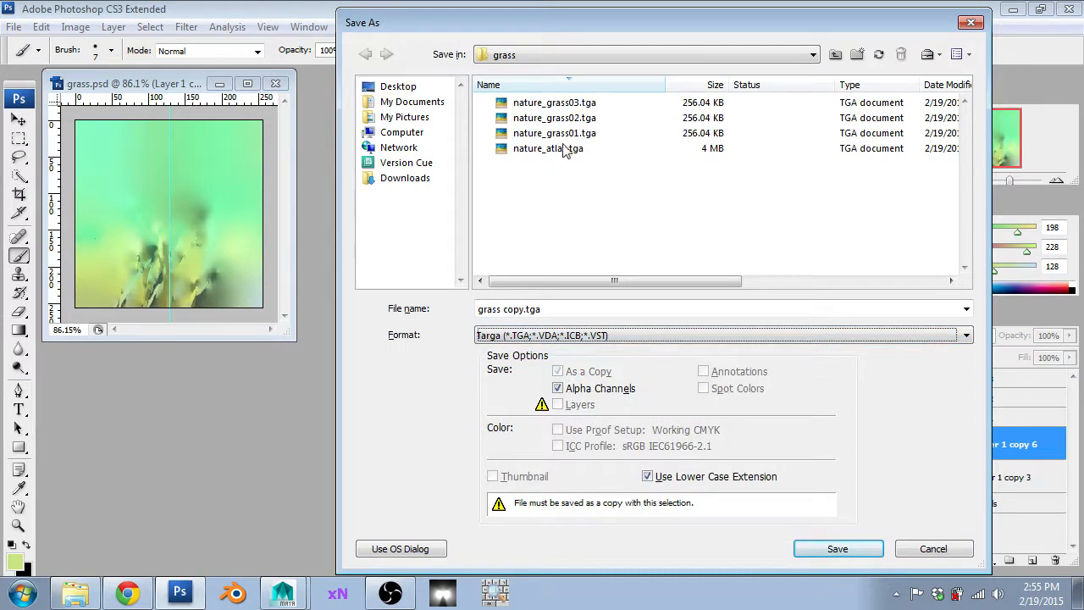
pyautogui.click(925, 547)
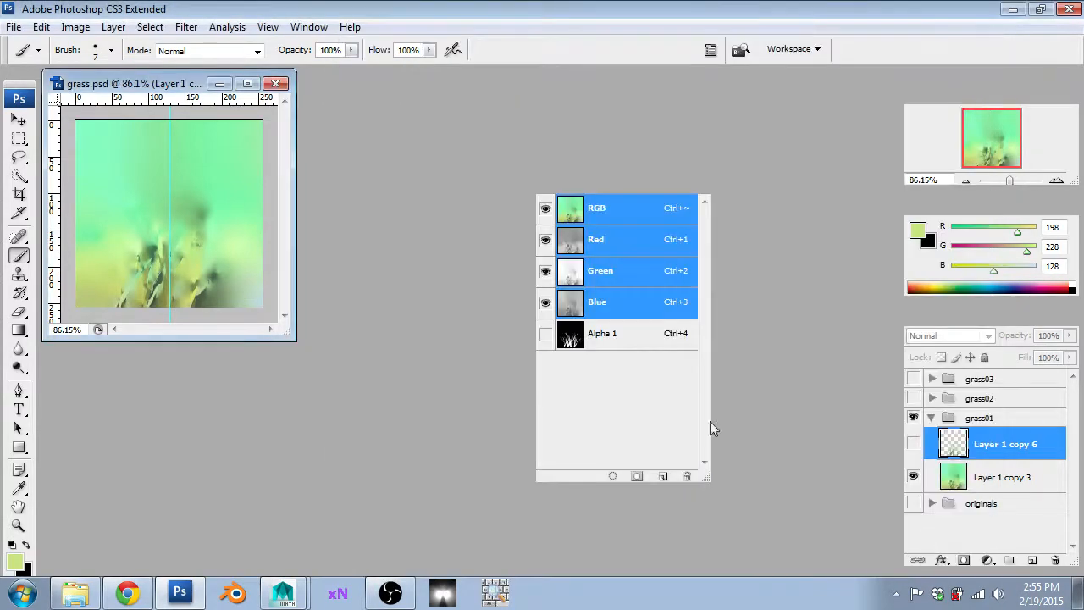
# - Undo the channel deletions and step back to the state before Alpha 4 was added
pyautogui.hotkey('ctrl', 'alt', 'z')
pyautogui.hotkey('ctrl', 'alt', 'z')
pyautogui.hotkey('ctrl', 'alt', 'z')
pyautogui.hotkey('ctrl', 'alt', 'z')
pyautogui.hotkey('ctrl', 'alt', 'z')
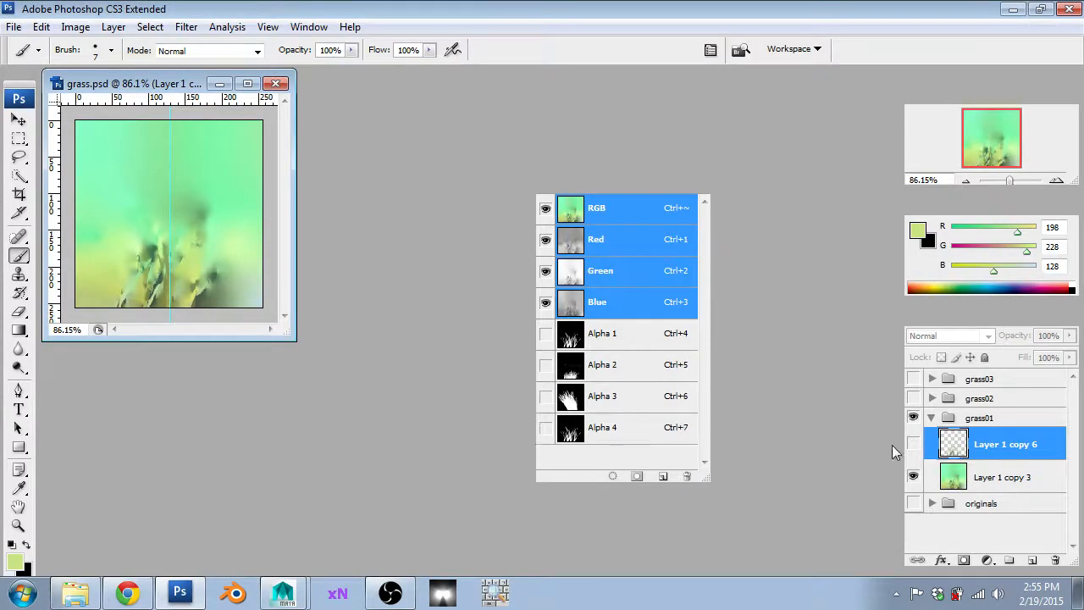
pyautogui.hotkey('ctrl', 'shift', 'z')
pyautogui.hotkey('ctrl', 'shift', 'z')
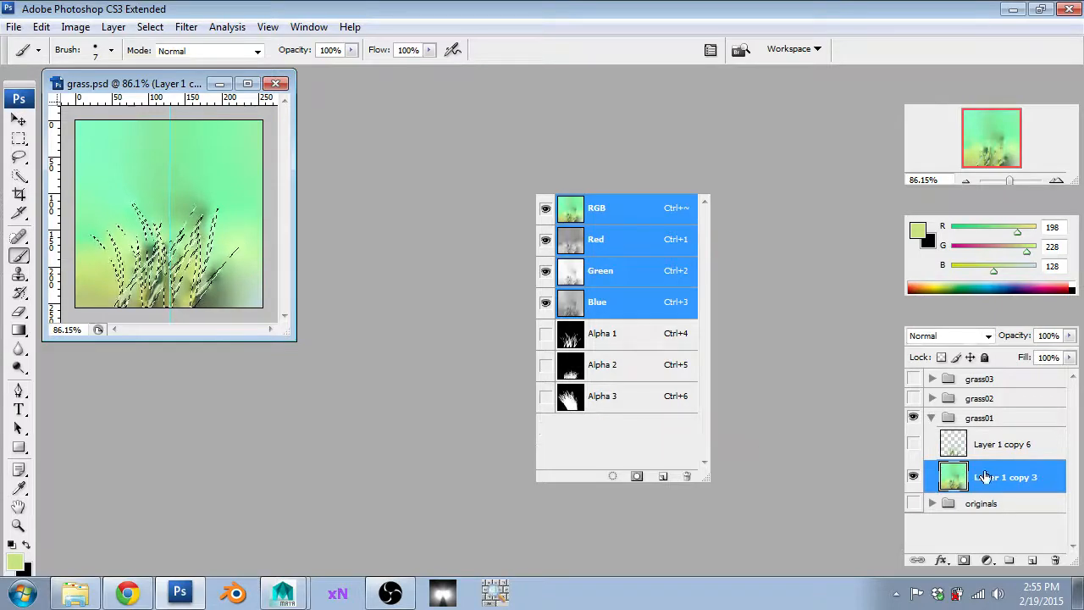
# - Open nature_grass01.tga from the grass folder and expand it to fill the workspace
pyautogui.hotkey('ctrl', 'o')
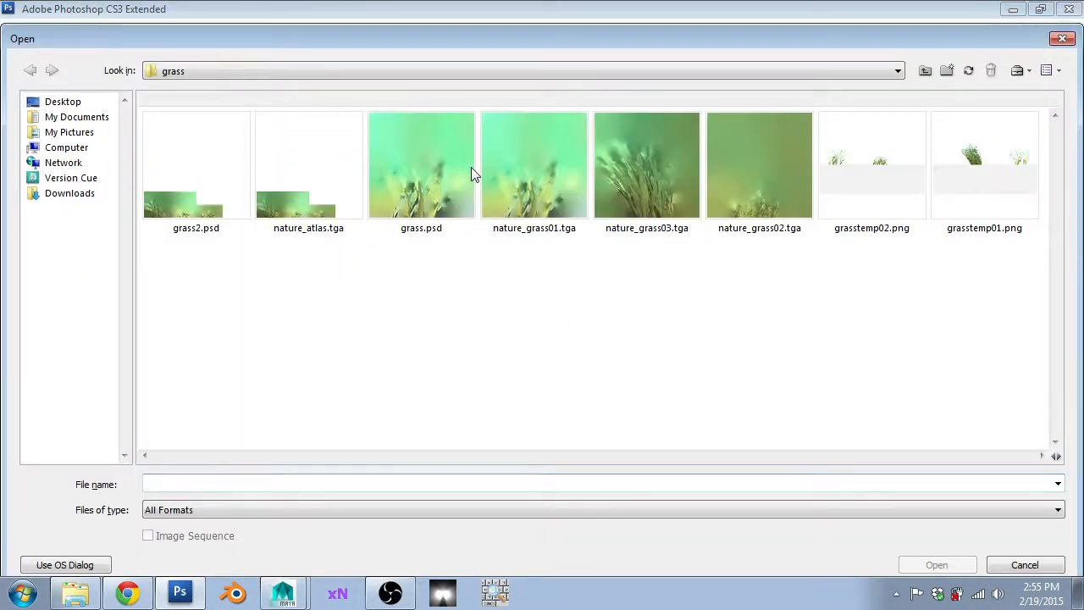
pyautogui.doubleClick(546, 185)
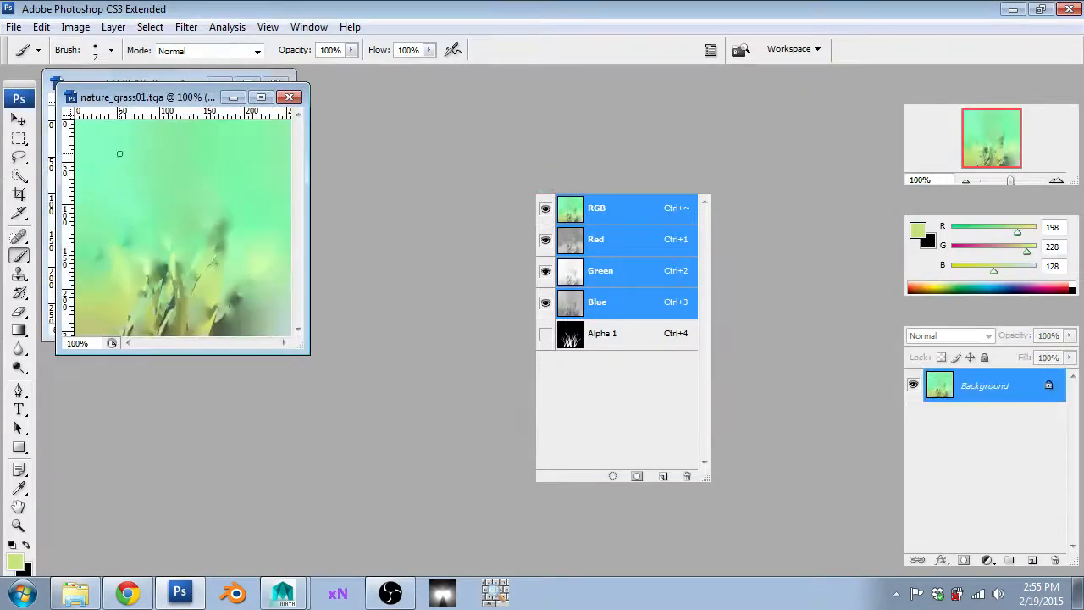
pyautogui.keyDown('alt'); pyautogui.scroll(10, 245, 307); pyautogui.keyUp('alt')
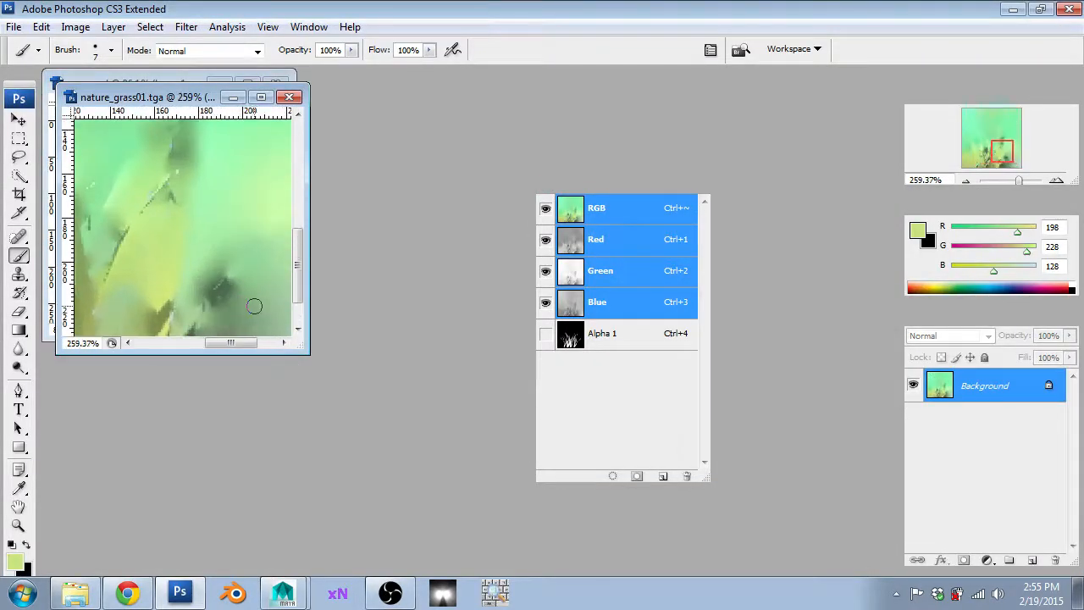
pyautogui.press('f')
# - Examine the Targa's solidified colours, view its Alpha 1 mask, and switch back to the RGB composite
pyautogui.keyDown('alt'); pyautogui.scroll(11, 454, 352); pyautogui.keyUp('alt')
pyautogui.keyDown('alt'); pyautogui.scroll(-10, 454, 351); pyautogui.keyUp('alt')
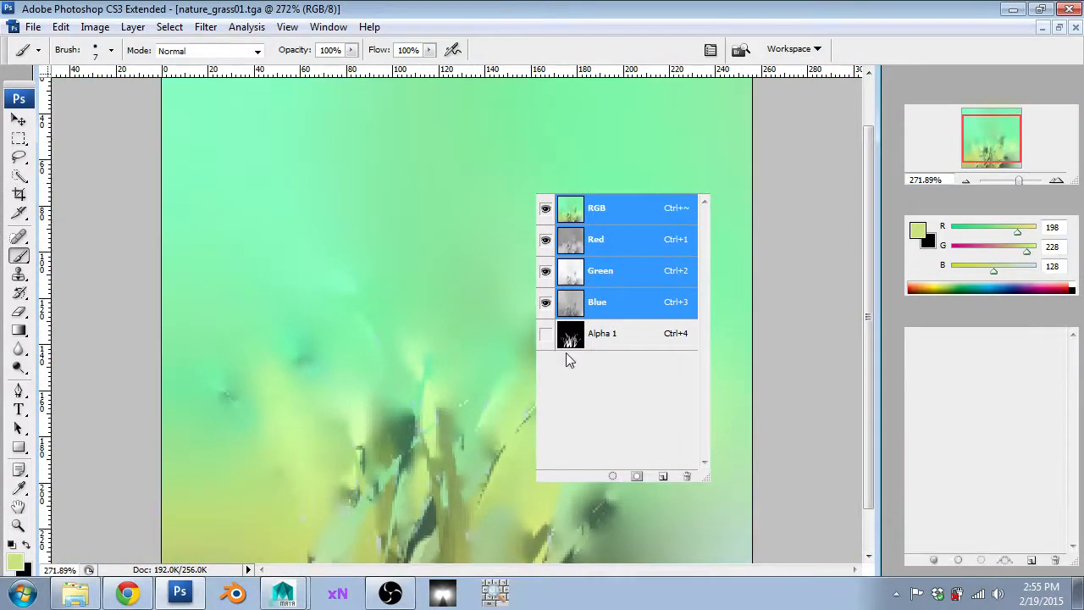
pyautogui.click(598, 335)
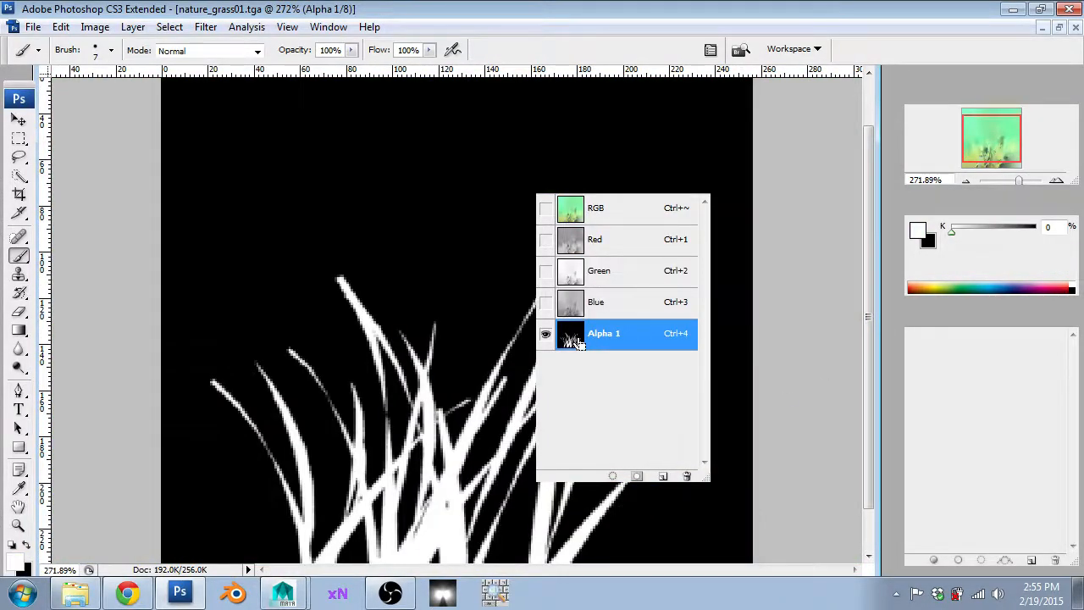
pyautogui.click(570, 208)
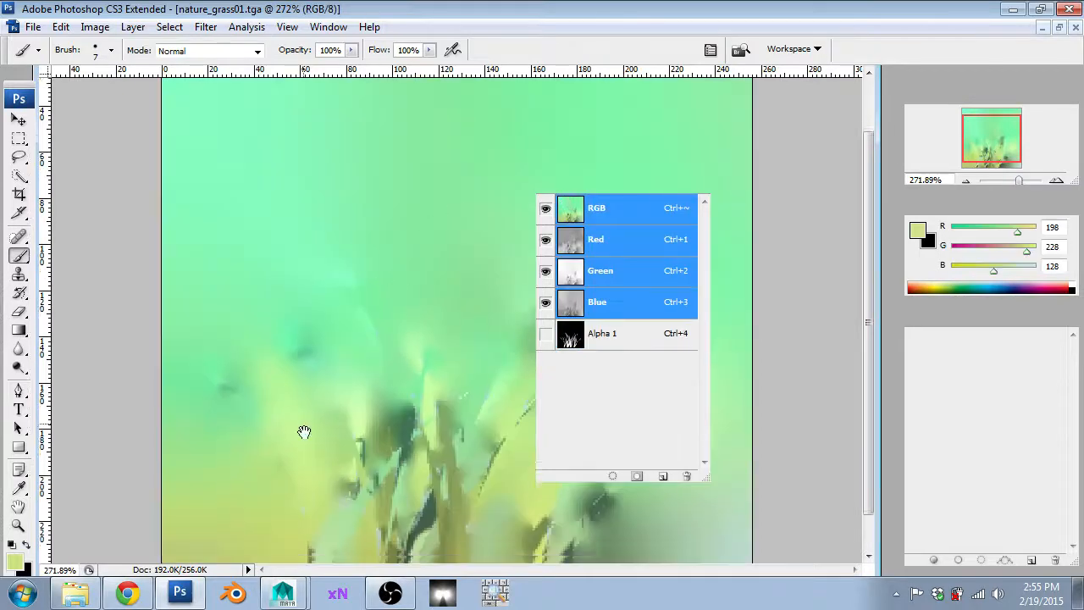
# - Inspect the nature_grass01.tga texture up close and compare its Alpha 1 channel with the RGB composite
pyautogui.press('f')
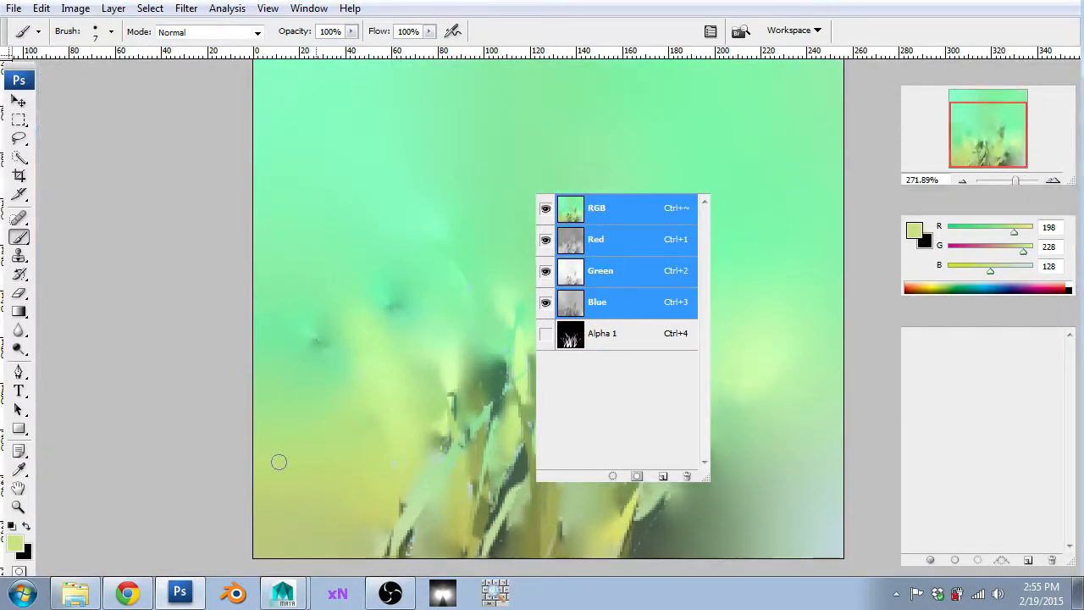
pyautogui.keyDown('alt'); pyautogui.scroll(5, 430, 462); pyautogui.keyUp('alt')
pyautogui.keyDown('alt'); pyautogui.scroll(5, 436, 283); pyautogui.keyUp('alt')
pyautogui.keyDown('alt'); pyautogui.scroll(-4, 429, 296); pyautogui.keyUp('alt')
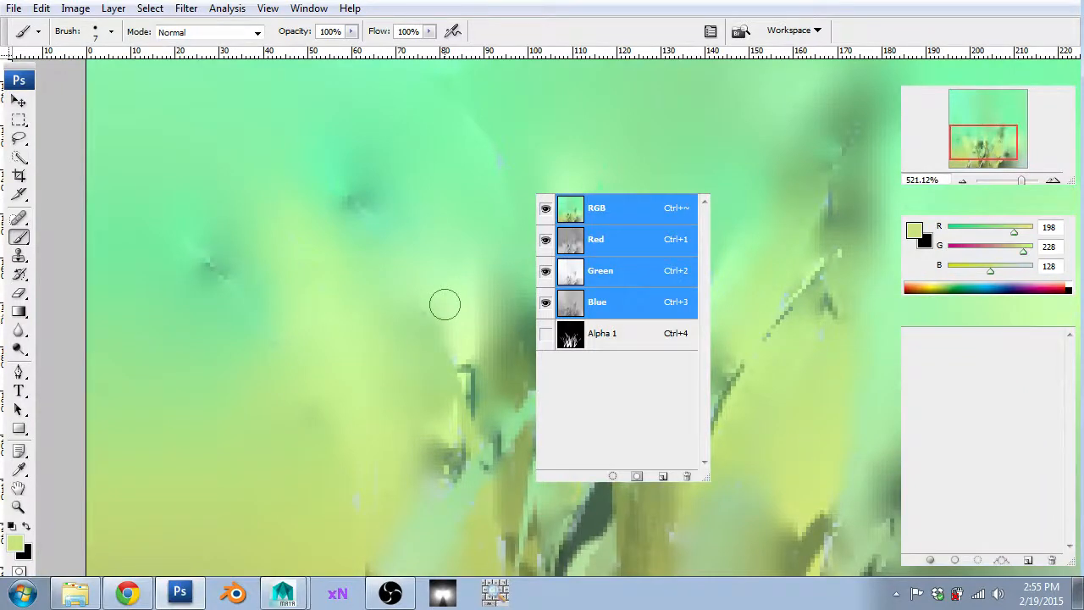
pyautogui.press('f')
pyautogui.moveTo(416, 297); pyautogui.dragTo(294, 373)
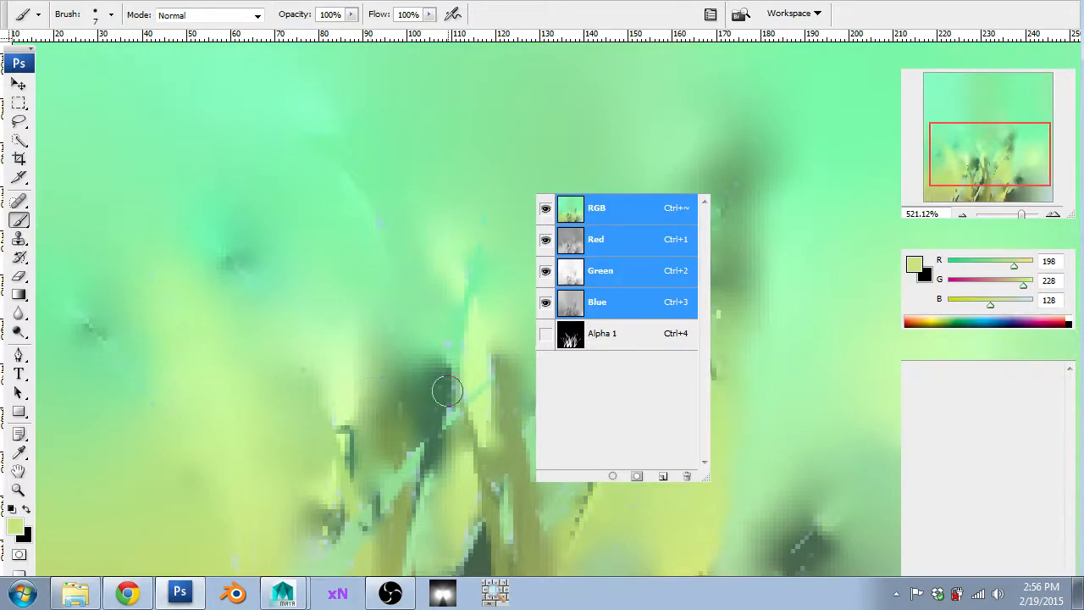
pyautogui.click(600, 333)
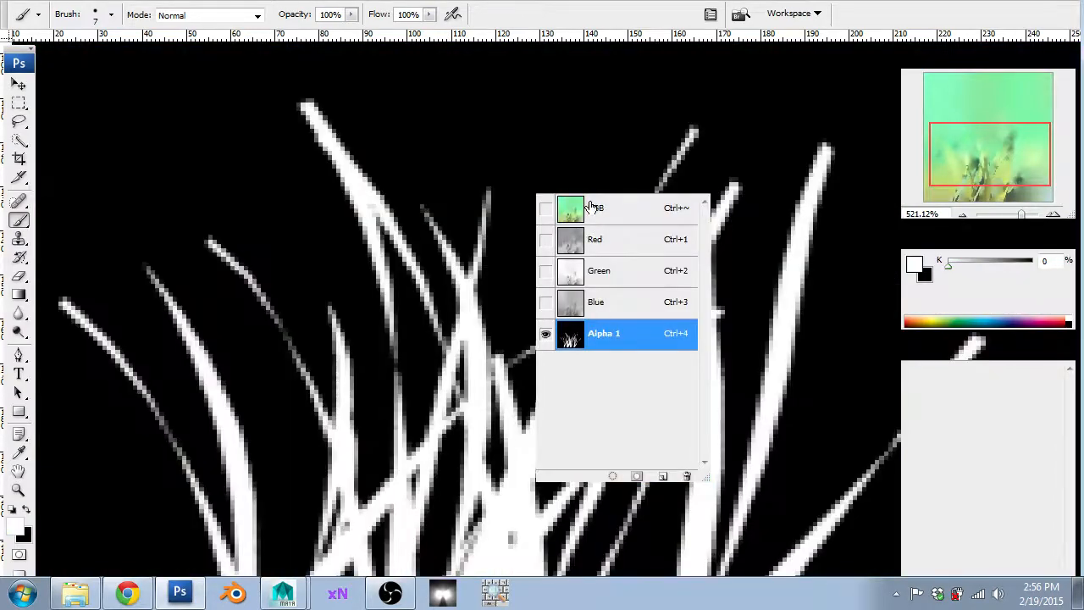
pyautogui.click(593, 207)
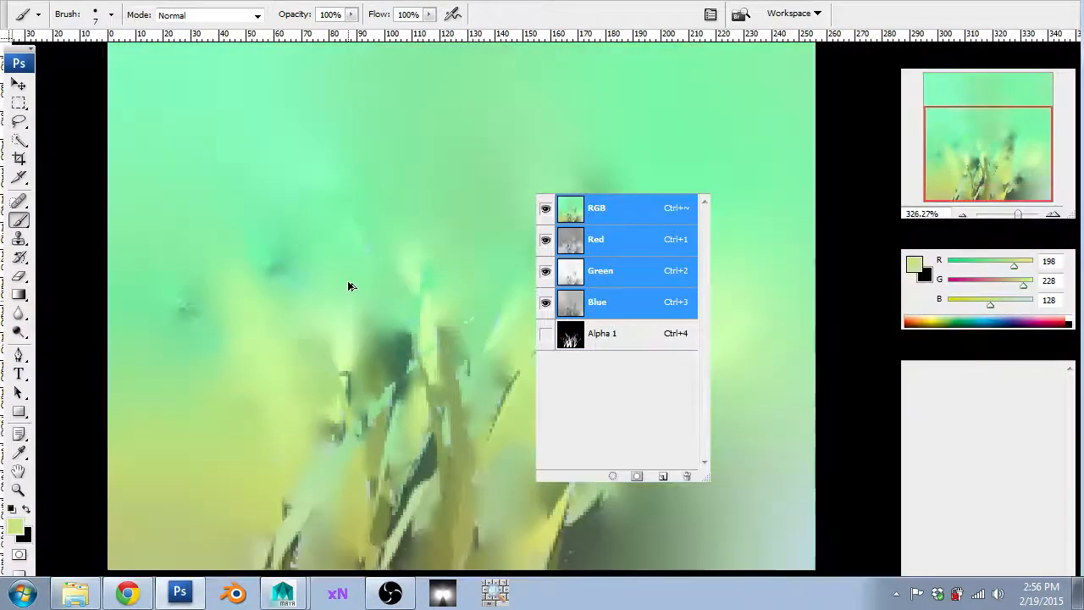
# - Close nature_grass01.tga and clear the active selection around the grass blades in grass.psd
pyautogui.click(923, 356)
pyautogui.press('f')
pyautogui.keyDown('alt'); pyautogui.scroll(-8, 222, 285); pyautogui.keyUp('alt')
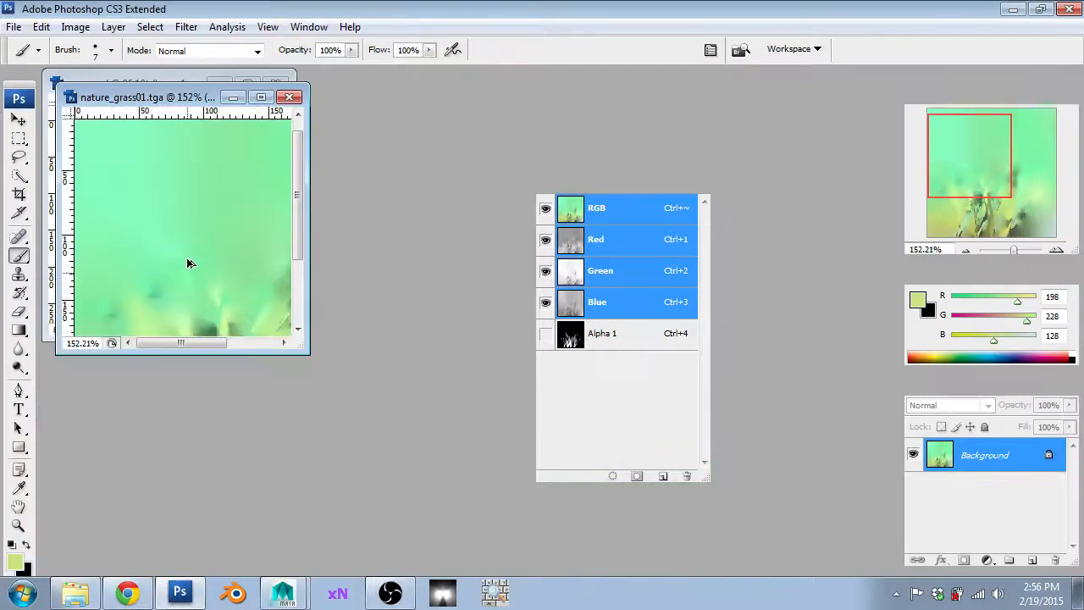
pyautogui.keyDown('alt'); pyautogui.scroll(-3, 188, 264); pyautogui.keyUp('alt')
pyautogui.keyDown('alt'); pyautogui.scroll(7, 181, 262); pyautogui.keyUp('alt')
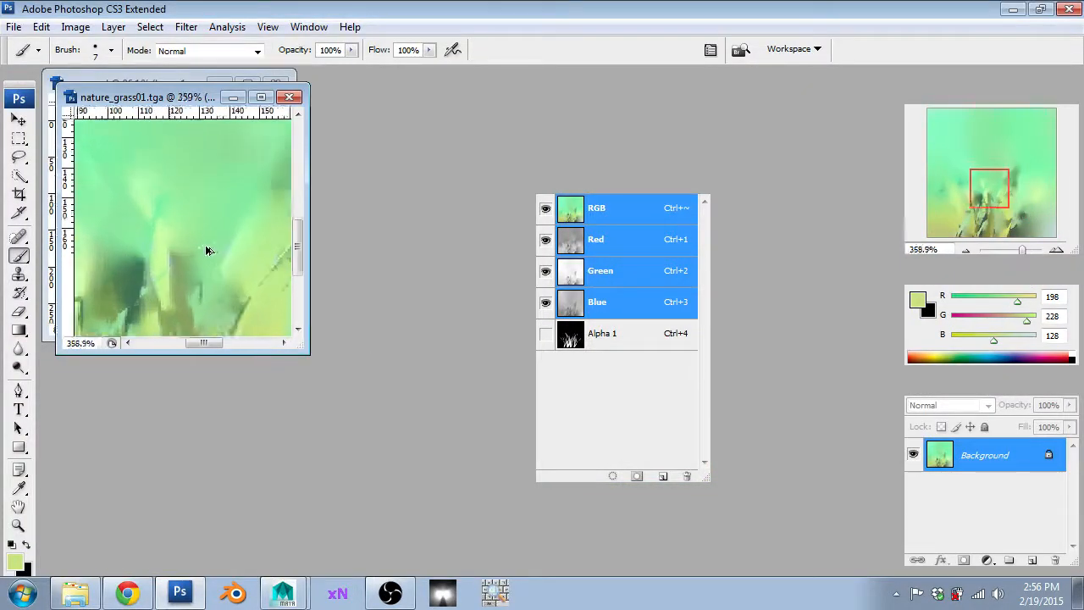
pyautogui.keyDown('alt'); pyautogui.scroll(1, 210, 246); pyautogui.keyUp('alt')
pyautogui.keyDown('alt'); pyautogui.scroll(-4, 215, 251); pyautogui.keyUp('alt')
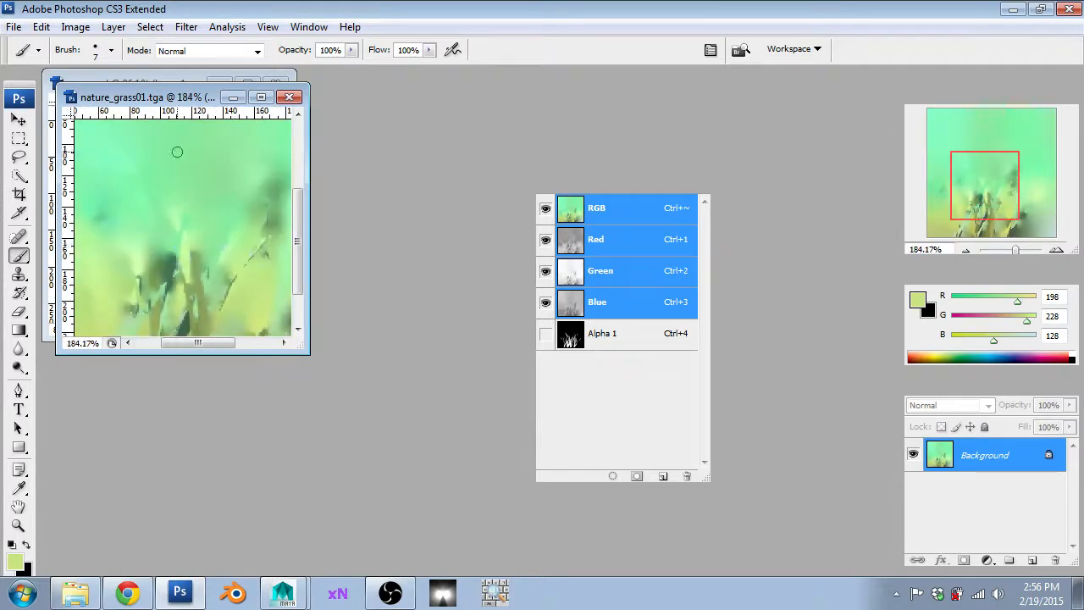
pyautogui.moveTo(164, 92); pyautogui.dragTo(364, 200)
pyautogui.hotkey('ctrl', 'w')
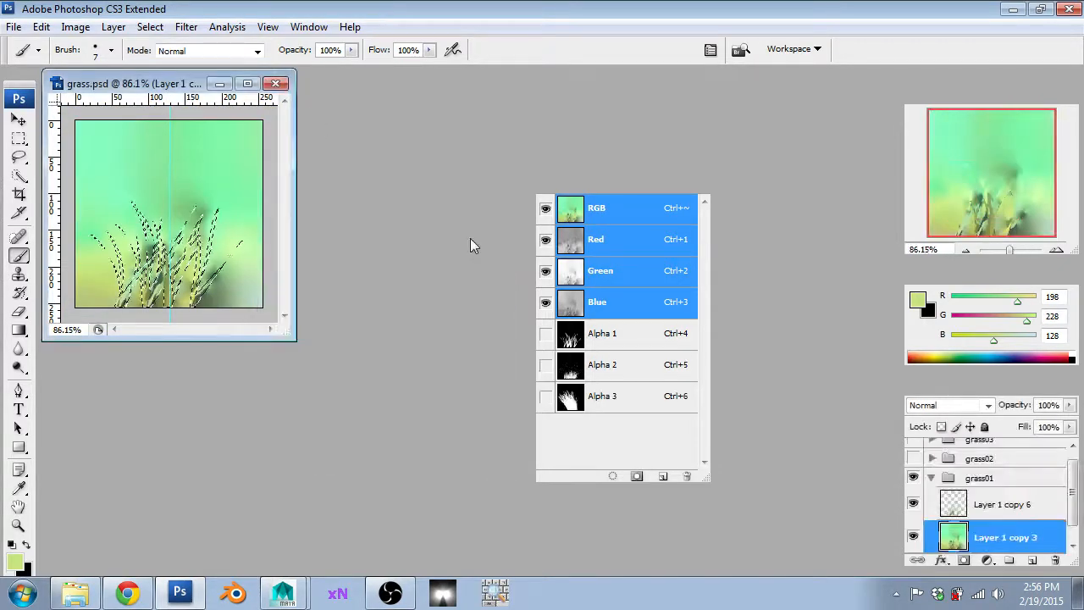
pyautogui.hotkey('ctrl', 'd')
pyautogui.scroll(-1, 1030, 506)
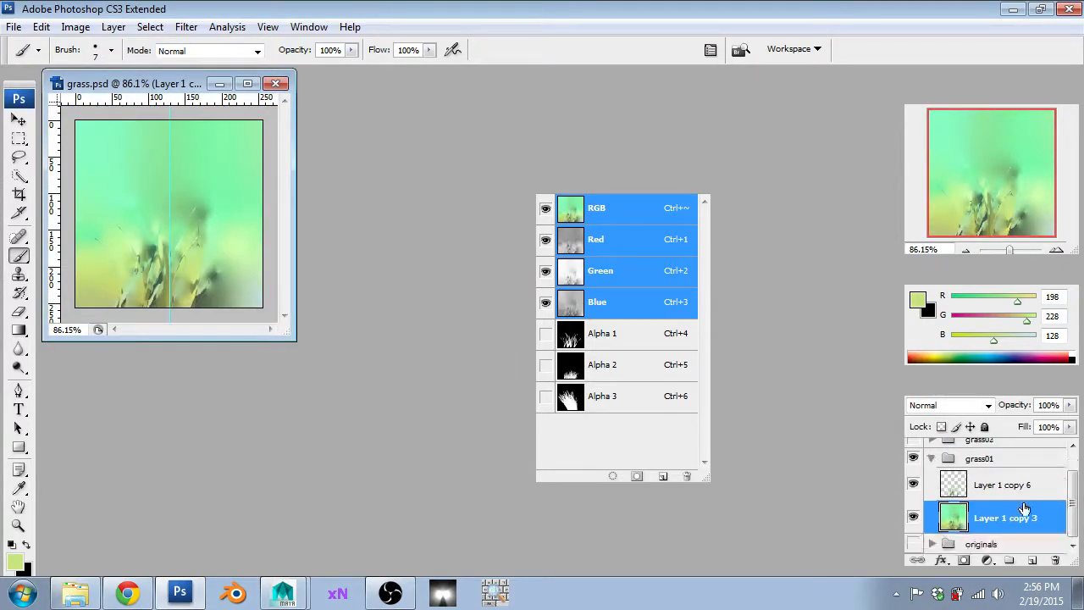
# - Switch to Maya, make the cards_separate display layer visible and hide the mesh layer
pyautogui.hotkey('alt', 'Tab')
pyautogui.hotkey('alt', 'Tab')
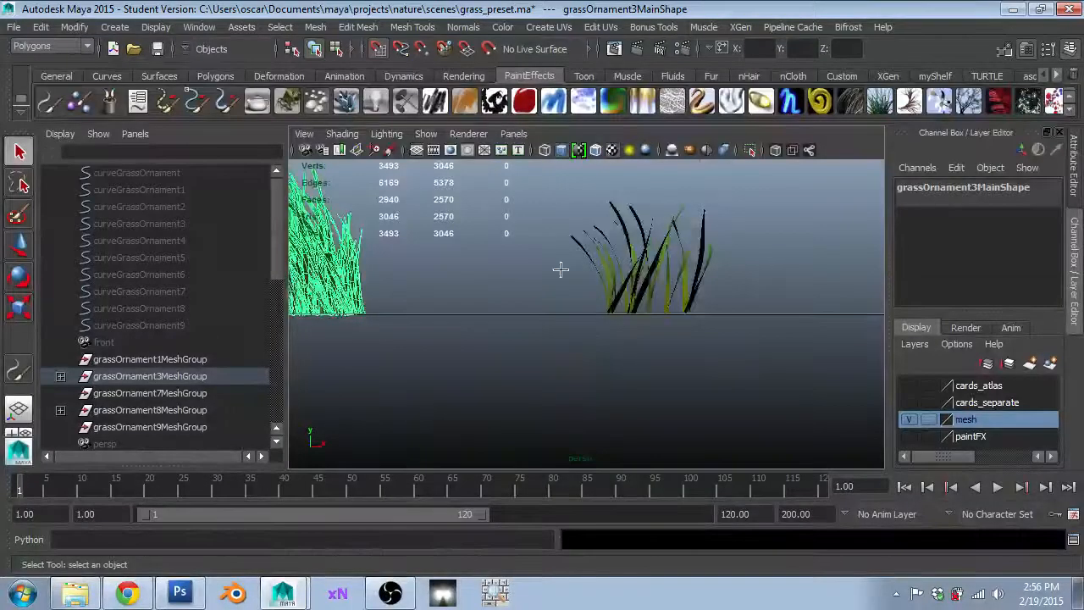
pyautogui.scroll(2, 449, 224)
pyautogui.scroll(-3, 449, 223)
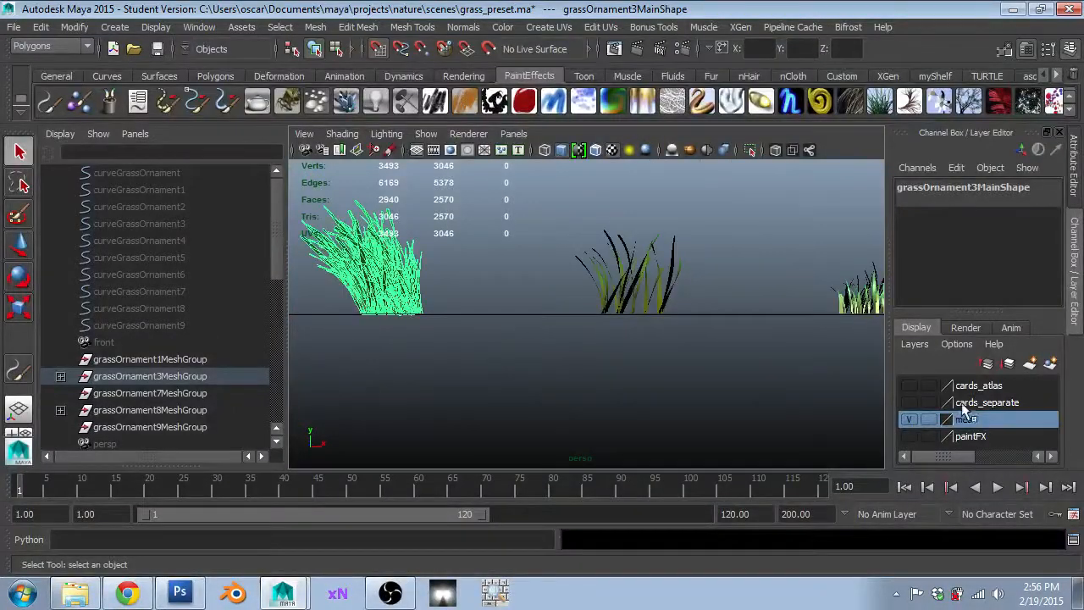
pyautogui.click(909, 402)
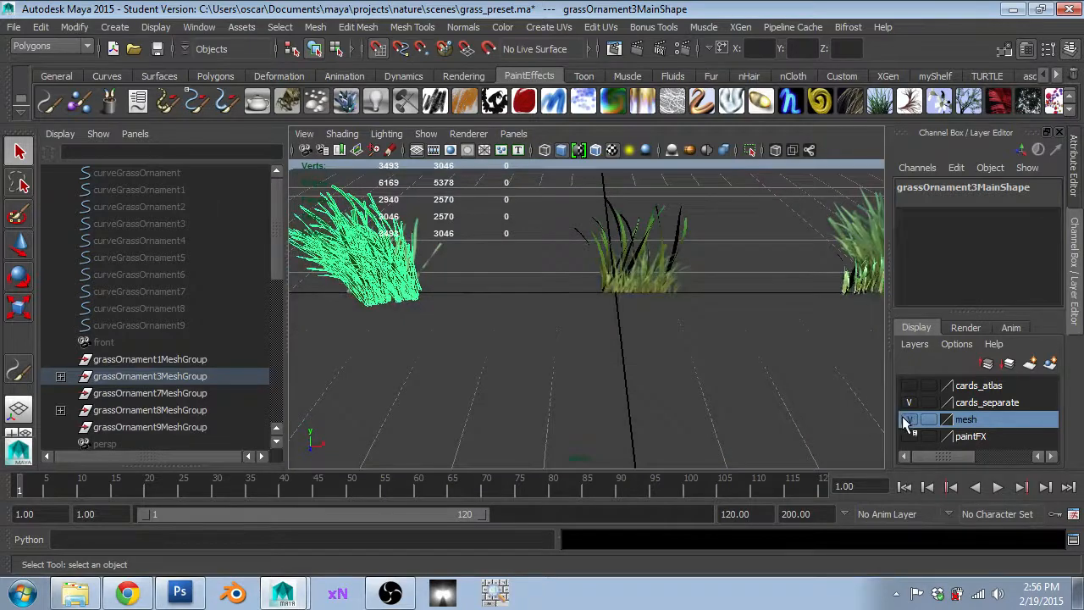
pyautogui.press('f')
pyautogui.press('w')
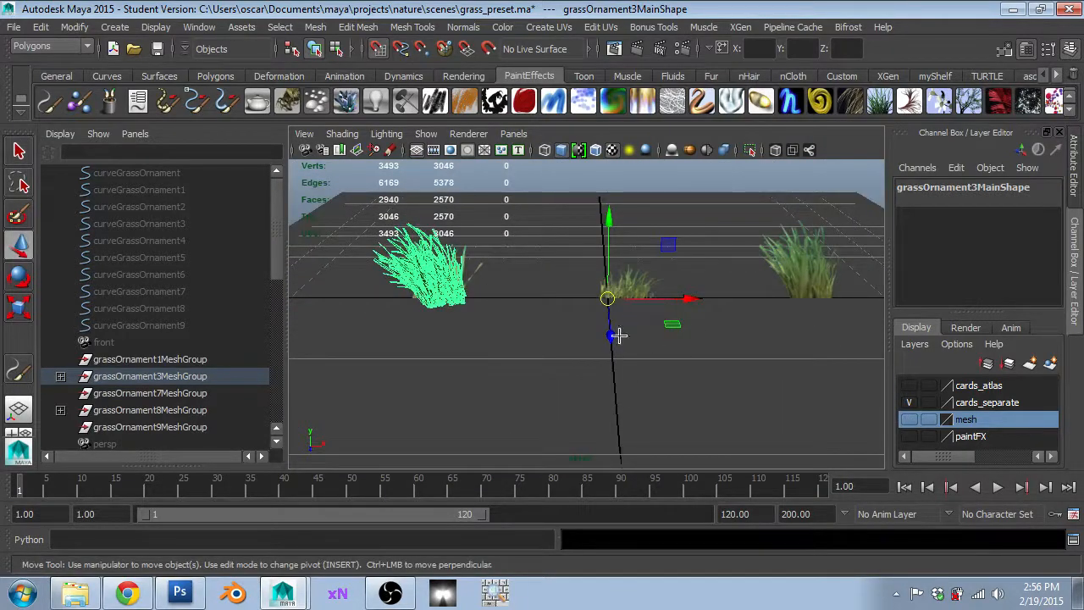
pyautogui.press('a')
pyautogui.scroll(2, 565, 343)
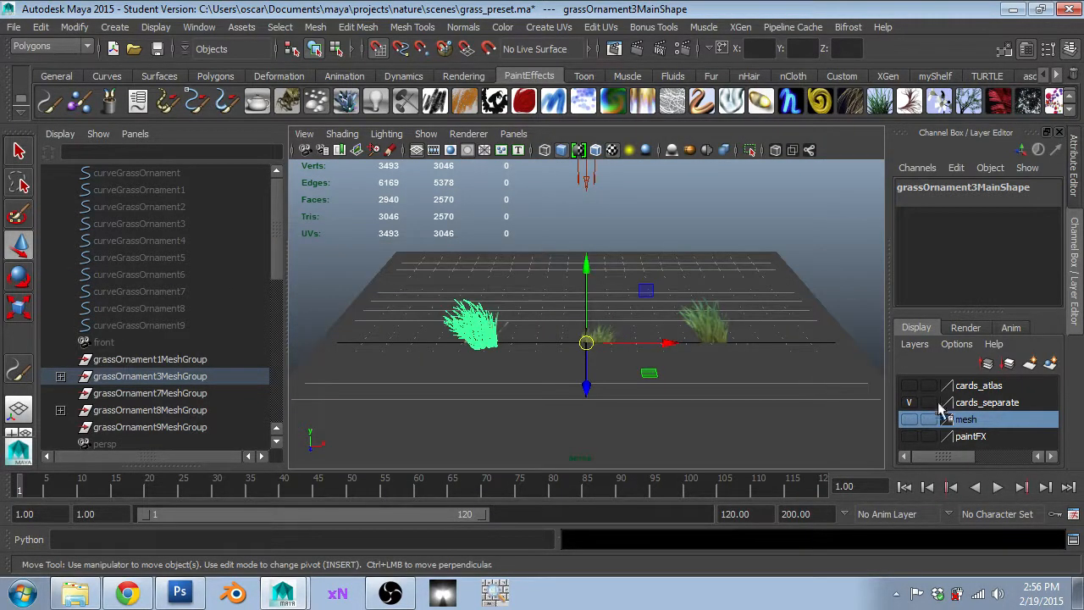
# - Add the selected grassOrnament3 mesh to the mesh display layer
pyautogui.rightClick(968, 420)
pyautogui.click(963, 451)
pyautogui.keyDown('alt'); pyautogui.moveTo(417, 242); pyautogui.dragTo(524, 507, button='right'); pyautogui.keyUp('alt')
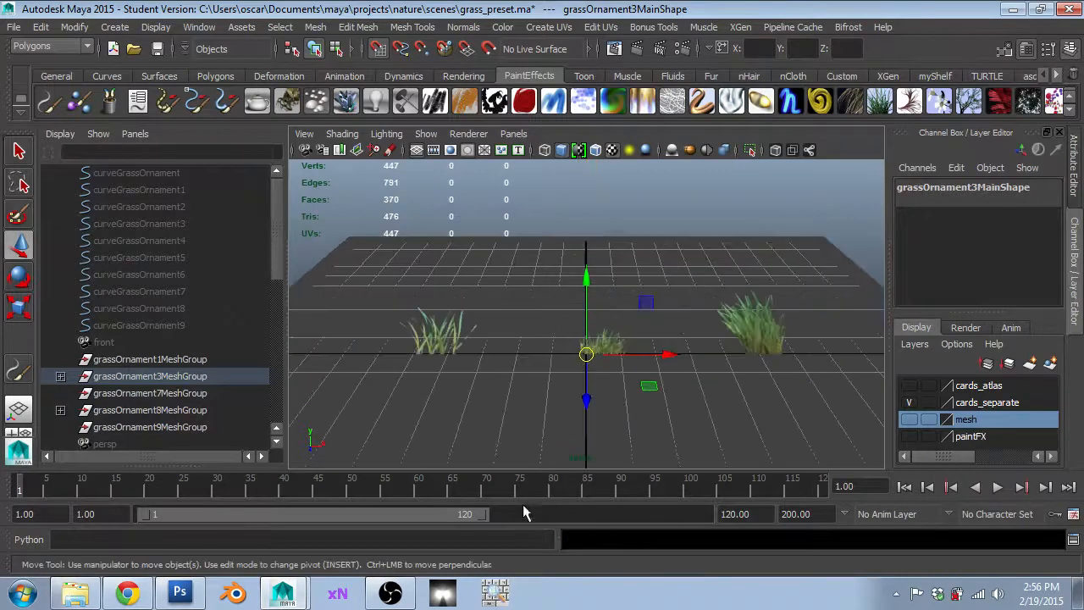
# - Select the grass card pPlane3 and open the attributes of its mia_material_x5 material
pyautogui.click(764, 341)
pyautogui.press('f')
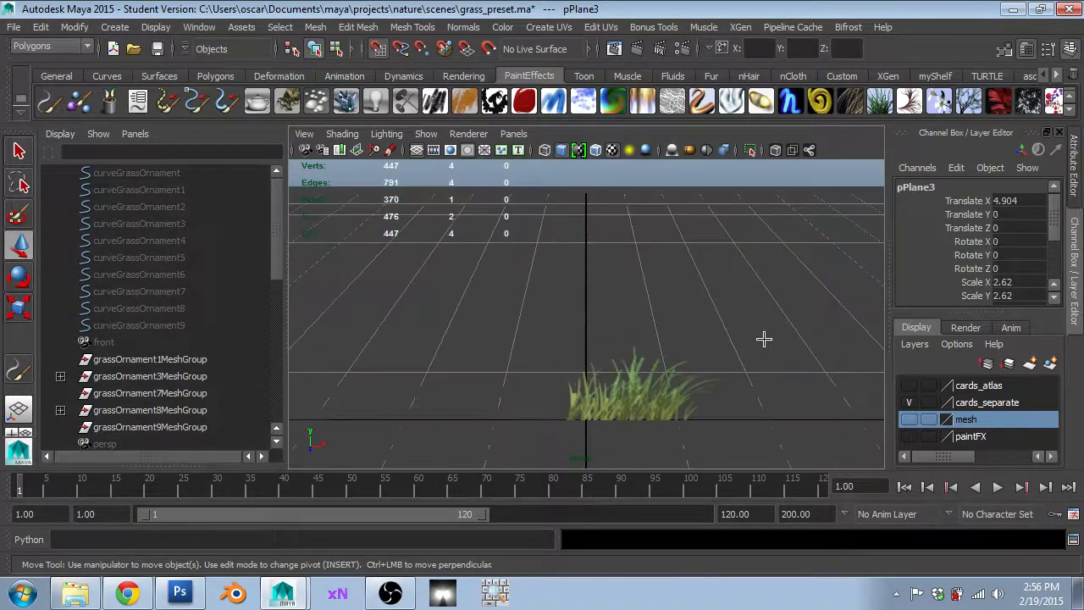
pyautogui.keyDown('alt'); pyautogui.moveTo(775, 299); pyautogui.dragTo(581, 450); pyautogui.keyUp('alt')
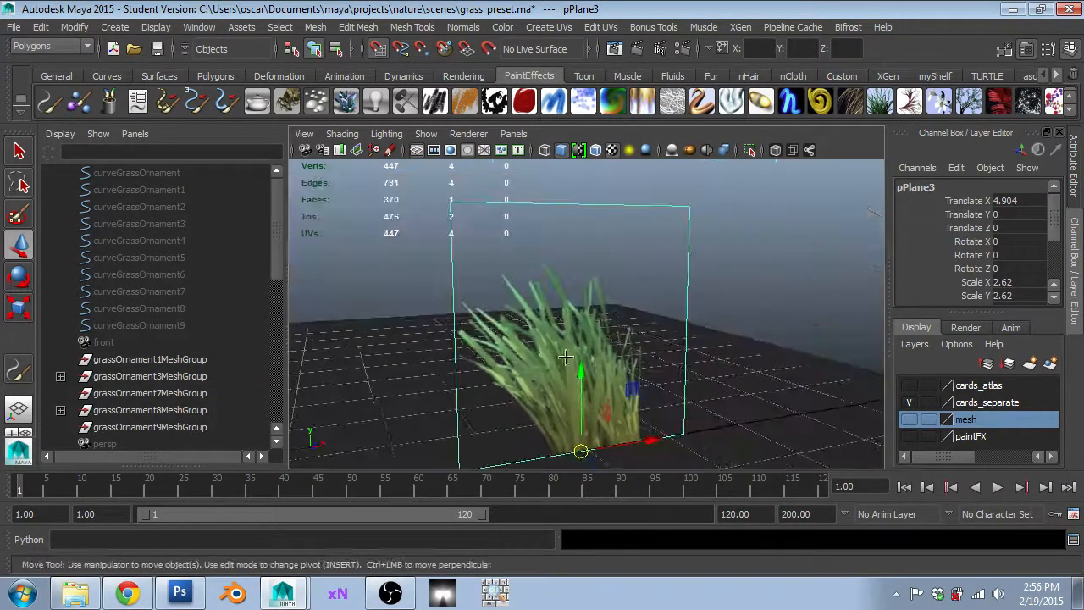
pyautogui.hotkey('ctrl', 'a')
pyautogui.click(949, 182)
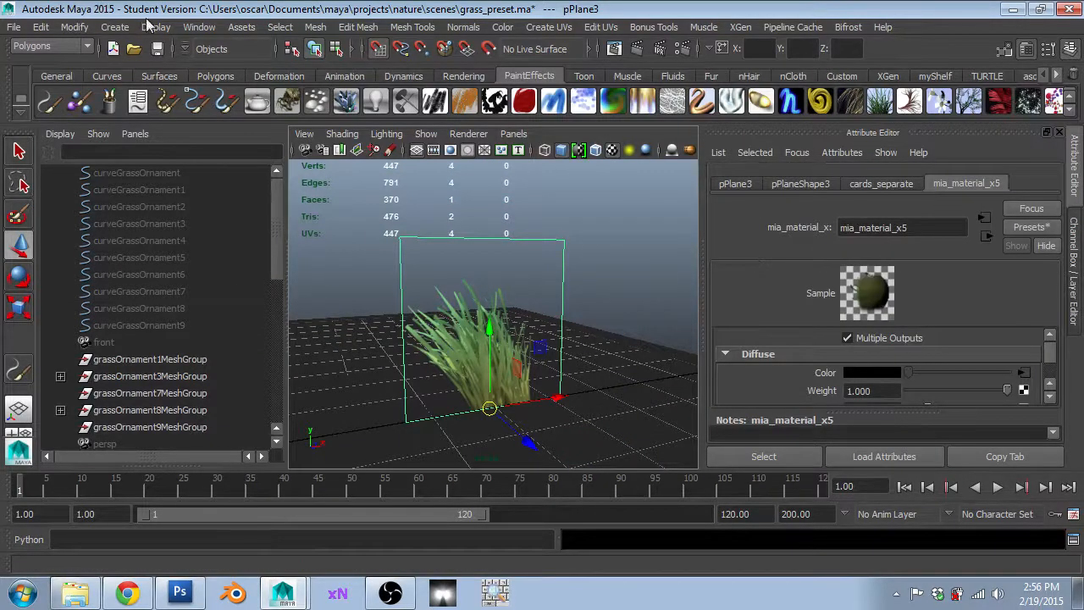
# - Assign a new mental ray mia_material_x material to the selected pPlane3 card
pyautogui.click(202, 28)
pyautogui.click(202, 28)
pyautogui.press('Down')
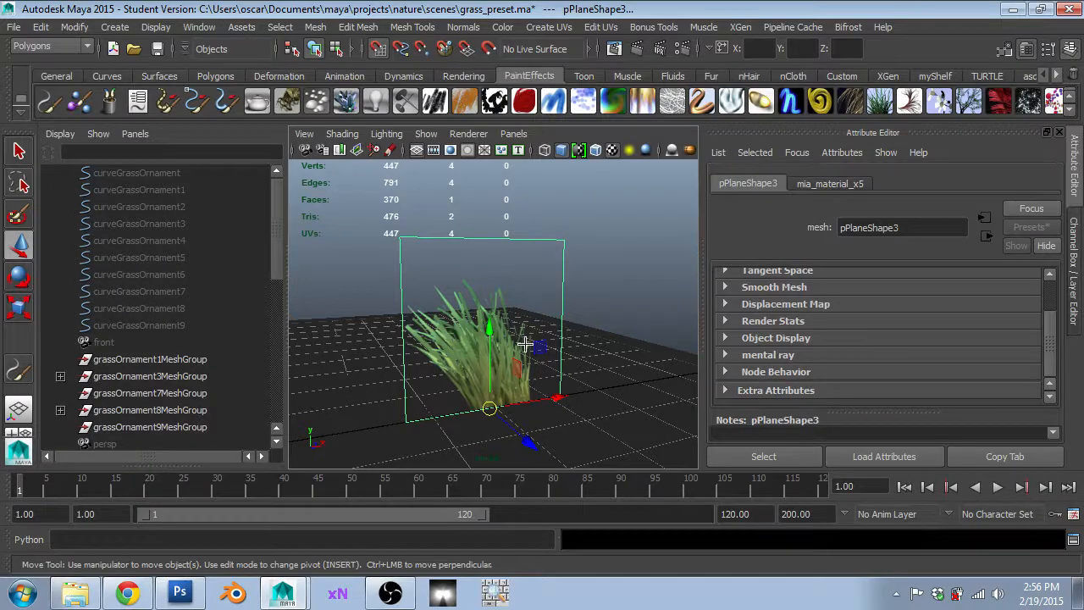
pyautogui.moveTo(521, 500); pyautogui.dragTo(519, 540, button='right')
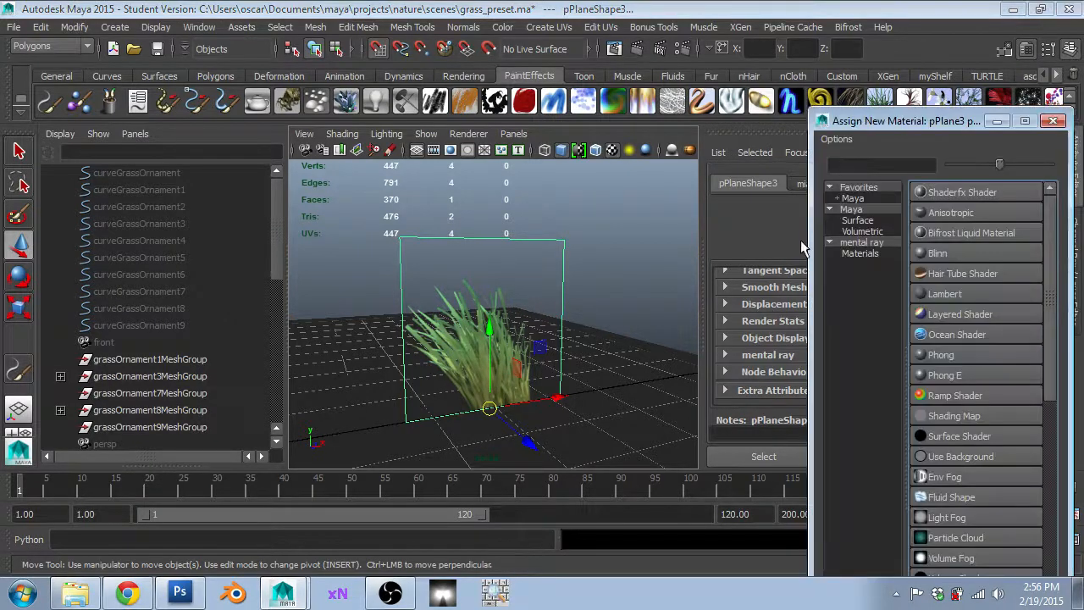
pyautogui.click(855, 254)
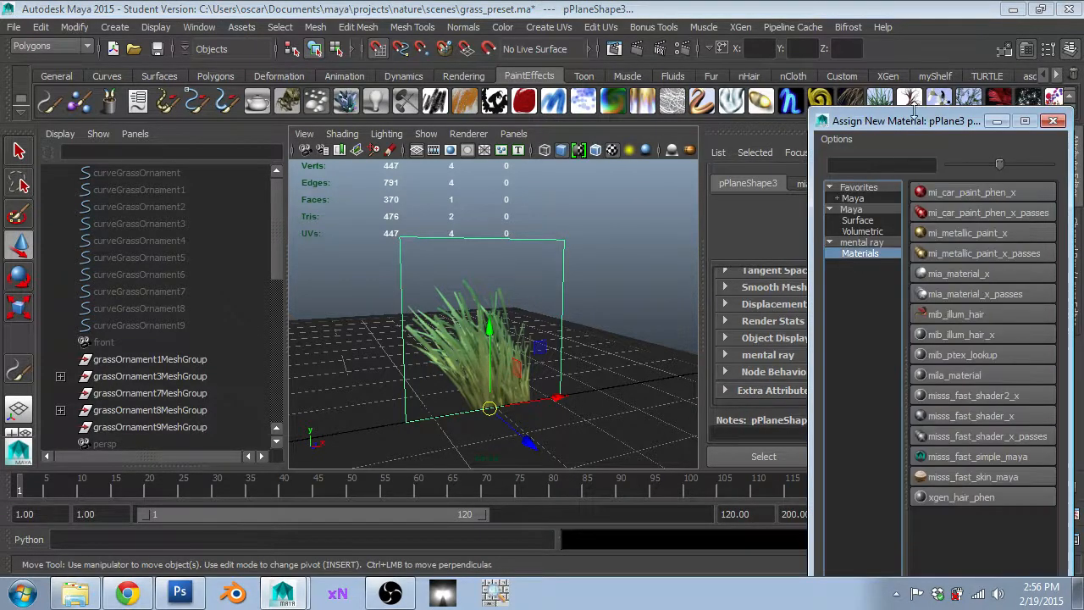
pyautogui.click(978, 269)
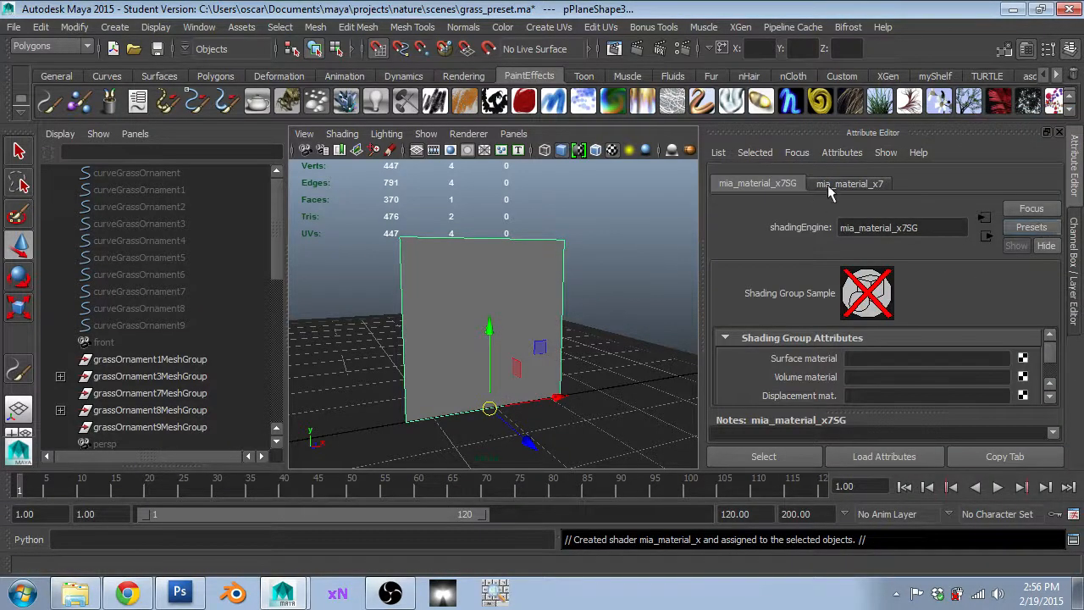
# - Apply the MatteFinish preset to the card's new material, replacing its current settings
pyautogui.click(850, 184)
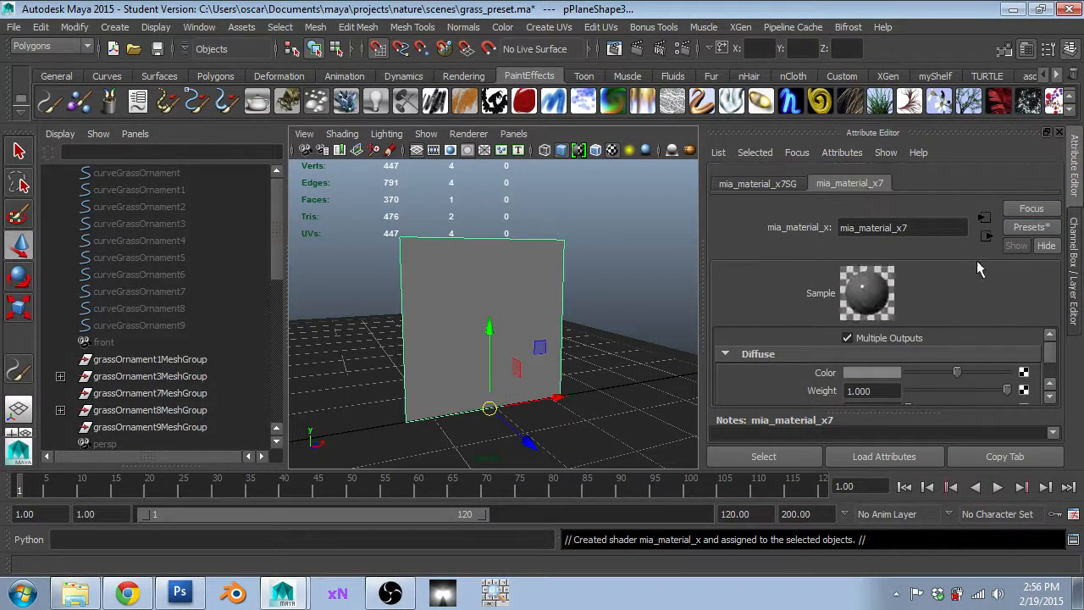
pyautogui.click(1031, 227)
pyautogui.moveTo(1014, 361)
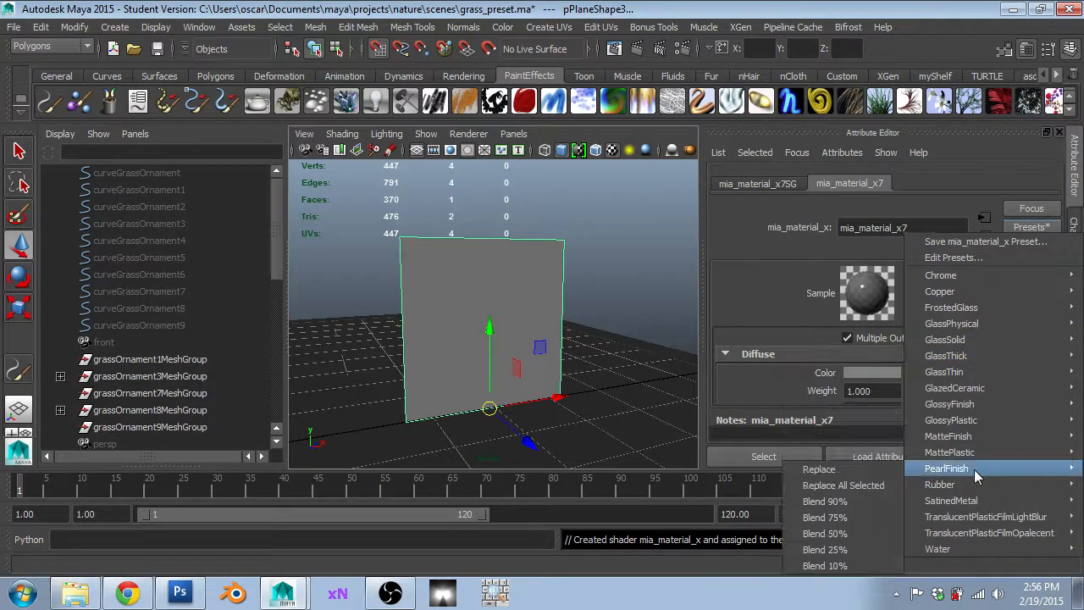
pyautogui.moveTo(963, 377)
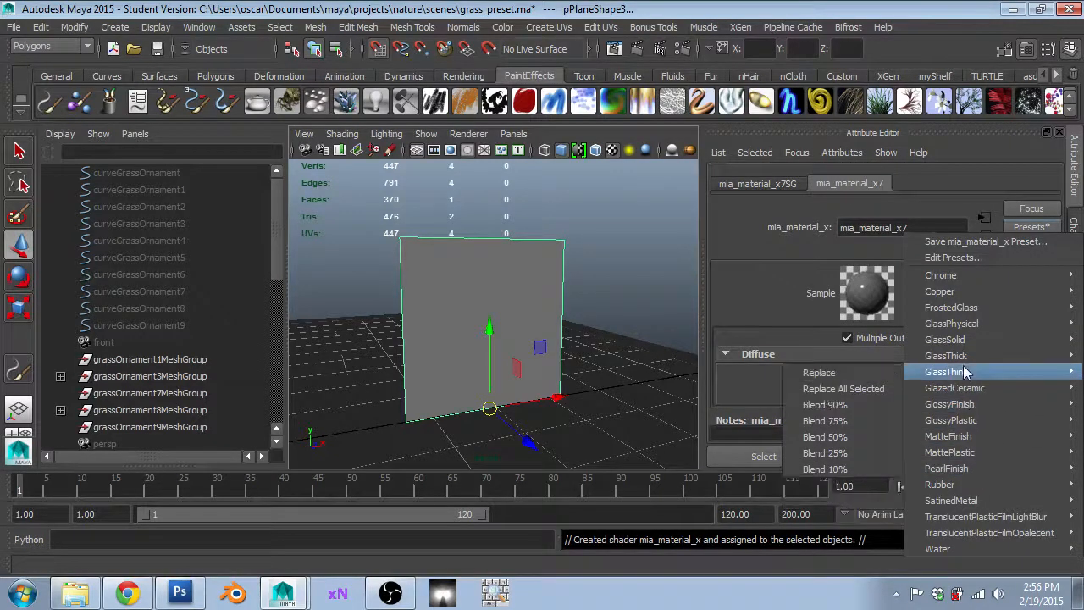
pyautogui.moveTo(936, 437)
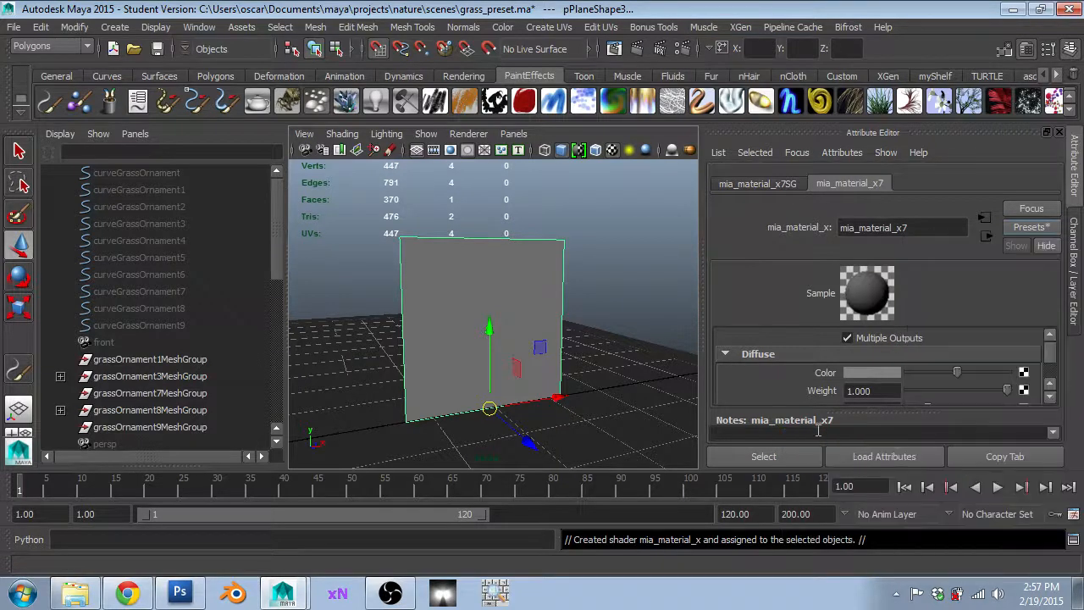
pyautogui.click(818, 436)
pyautogui.moveTo(272, 256)
pyautogui.mouseDown()
pyautogui.moveTo(243, 454)
pyautogui.moveTo(275, 243)
pyautogui.mouseUp()
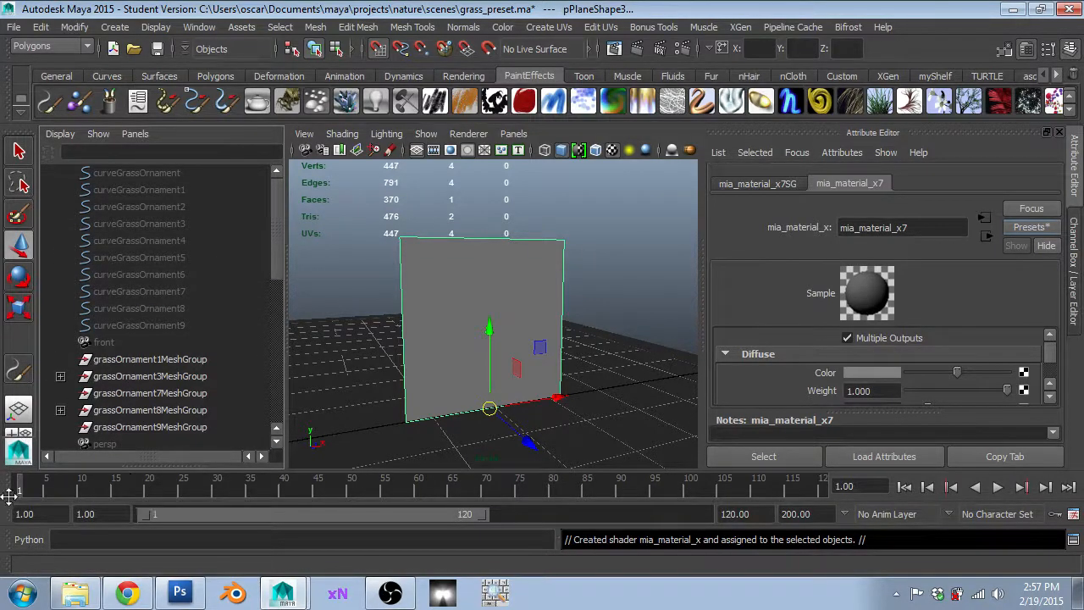
pyautogui.moveTo(9, 494); pyautogui.dragTo(331, 264)
pyautogui.doubleClick(330, 265)
pyautogui.rightClick(653, 483)
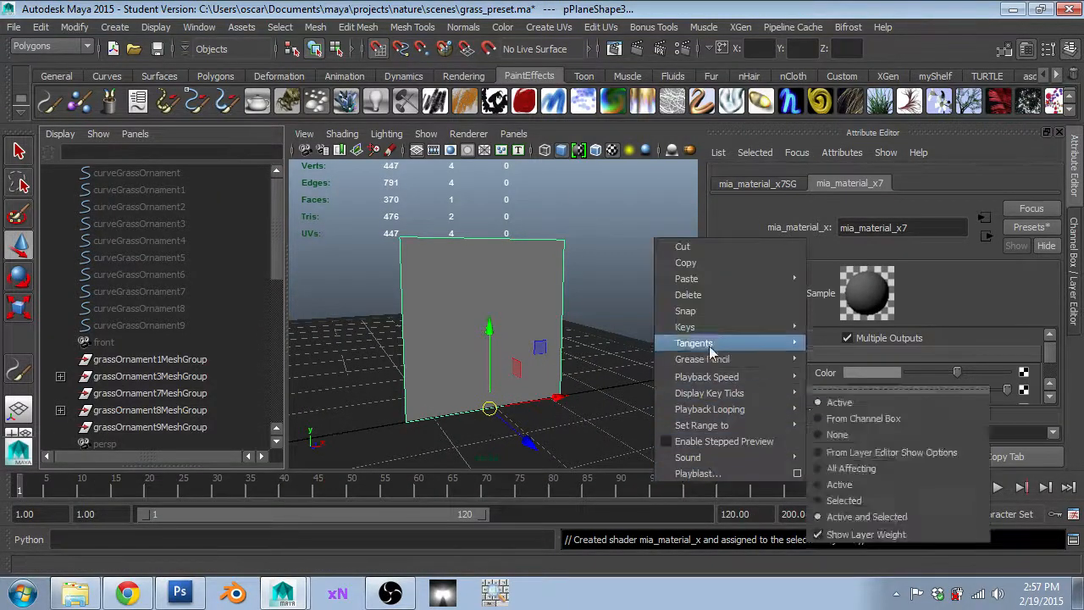
pyautogui.moveTo(711, 413)
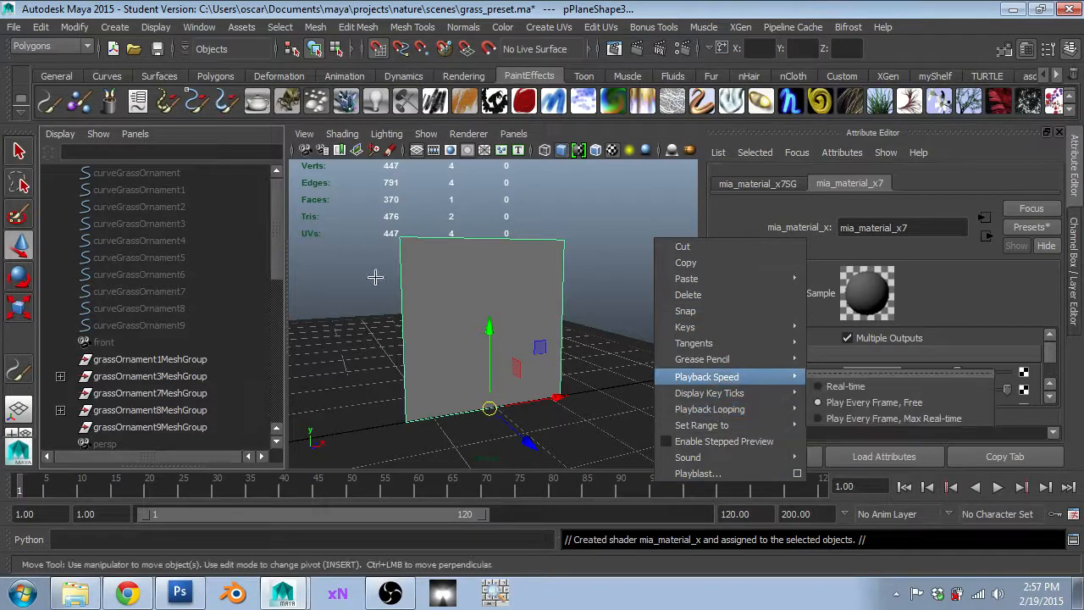
pyautogui.click(583, 122)
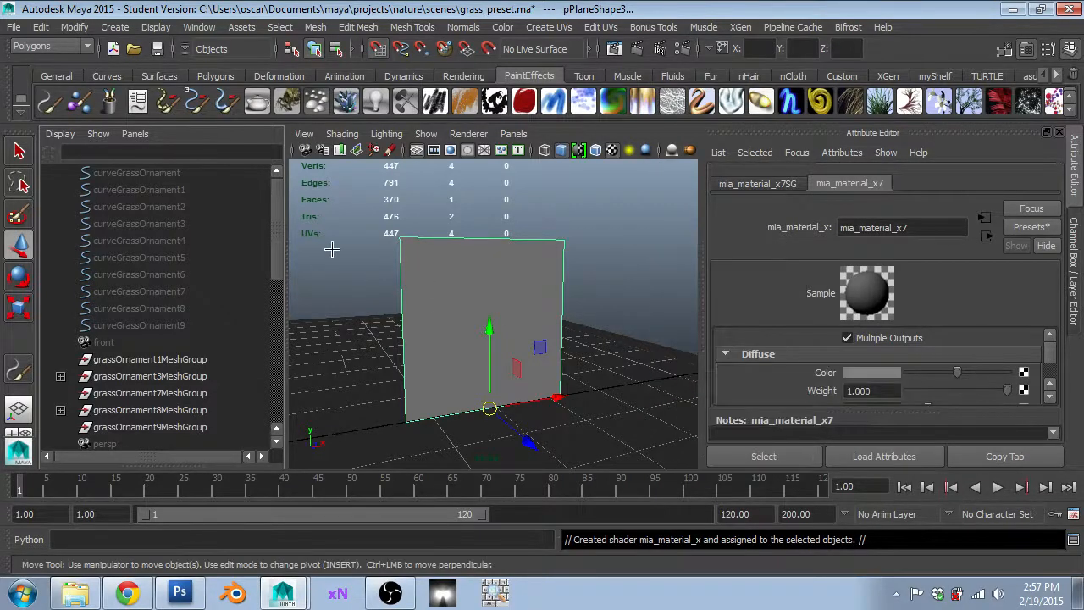
pyautogui.click(334, 292)
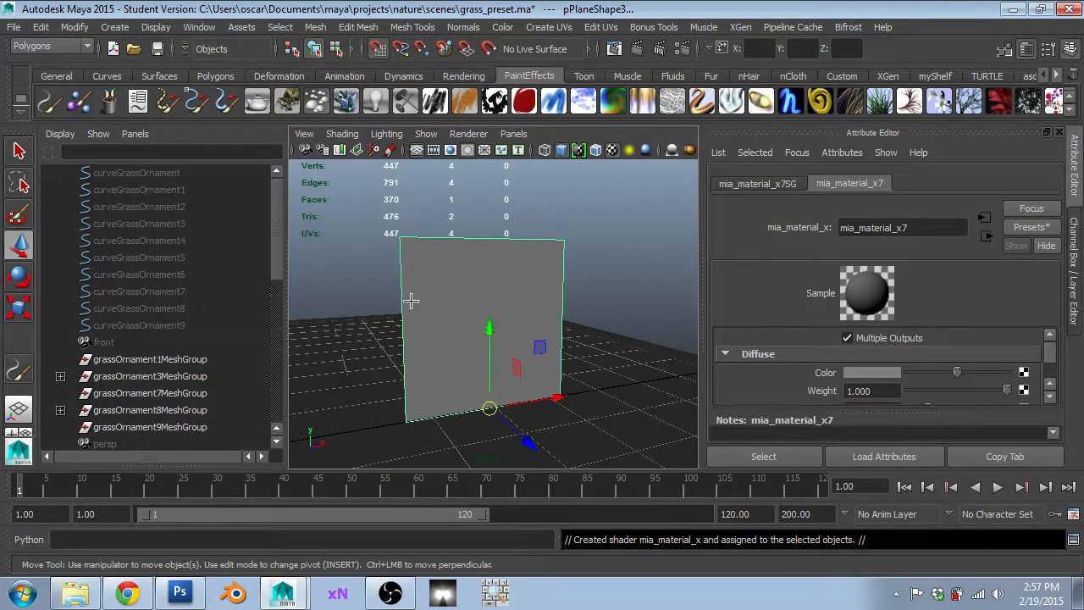
# - Switch the workspace to the four-view panel layout with the pPlane3 card still selected
pyautogui.keyDown('alt'); pyautogui.moveTo(390, 316); pyautogui.dragTo(315, 365); pyautogui.keyUp('alt')
pyautogui.hotkey('ctrl', 'space')
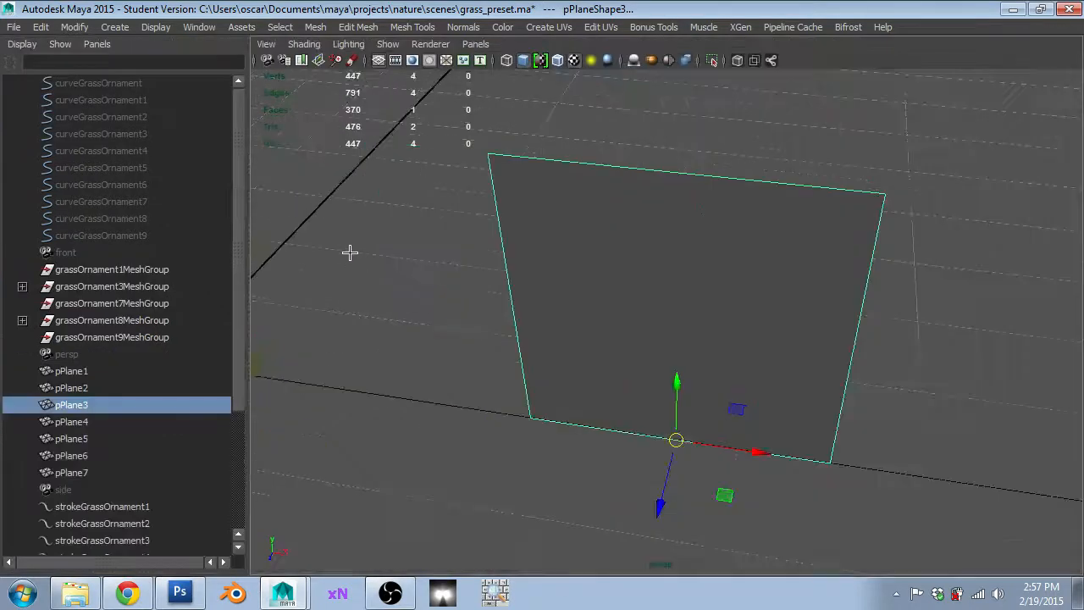
pyautogui.hotkey('ctrl', 'space')
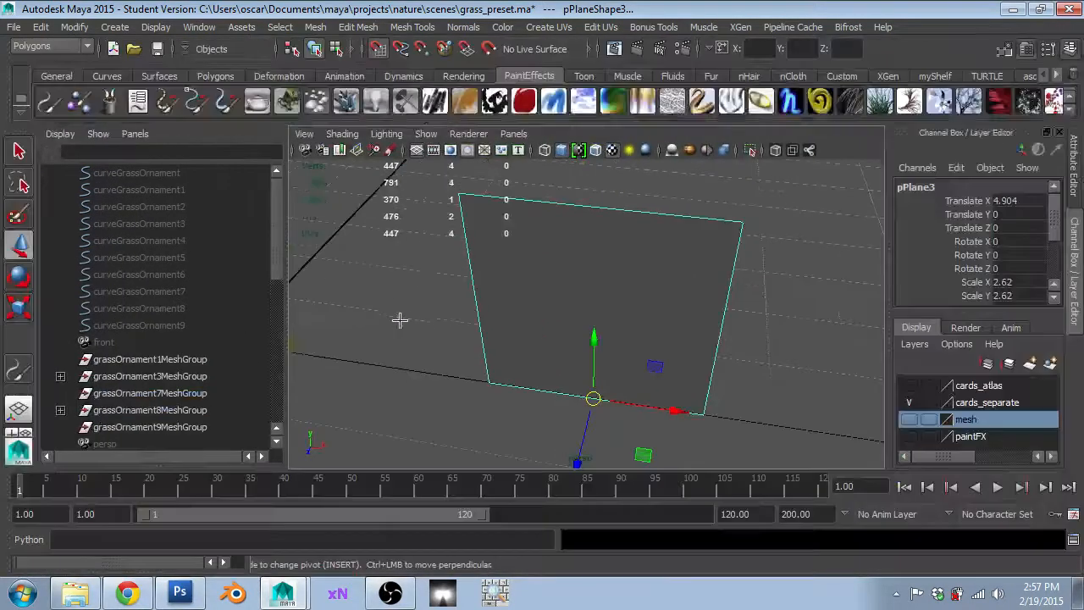
pyautogui.click(13, 434)
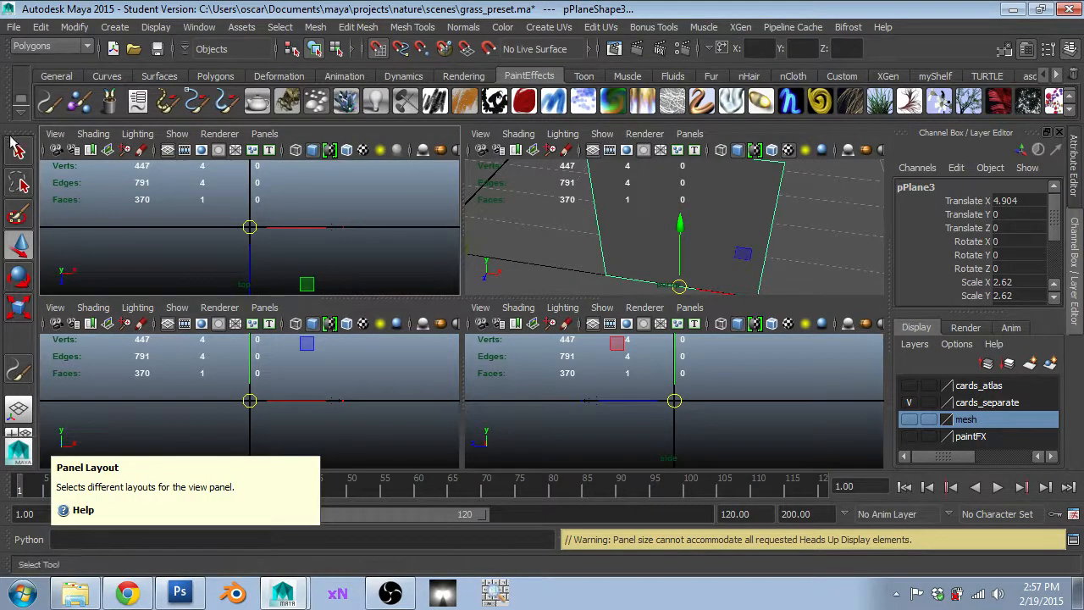
# - Return to the single perspective view and open the Hypershade, shrinking its window and moving it clear of the main menus
pyautogui.moveTo(12, 133); pyautogui.dragTo(46, 48)
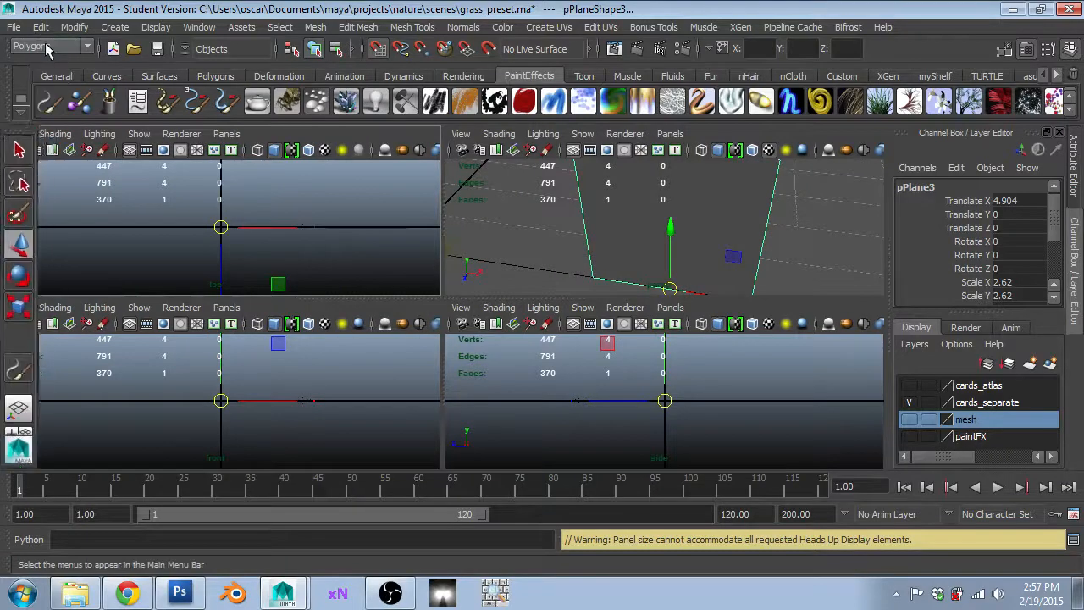
pyautogui.press('space')
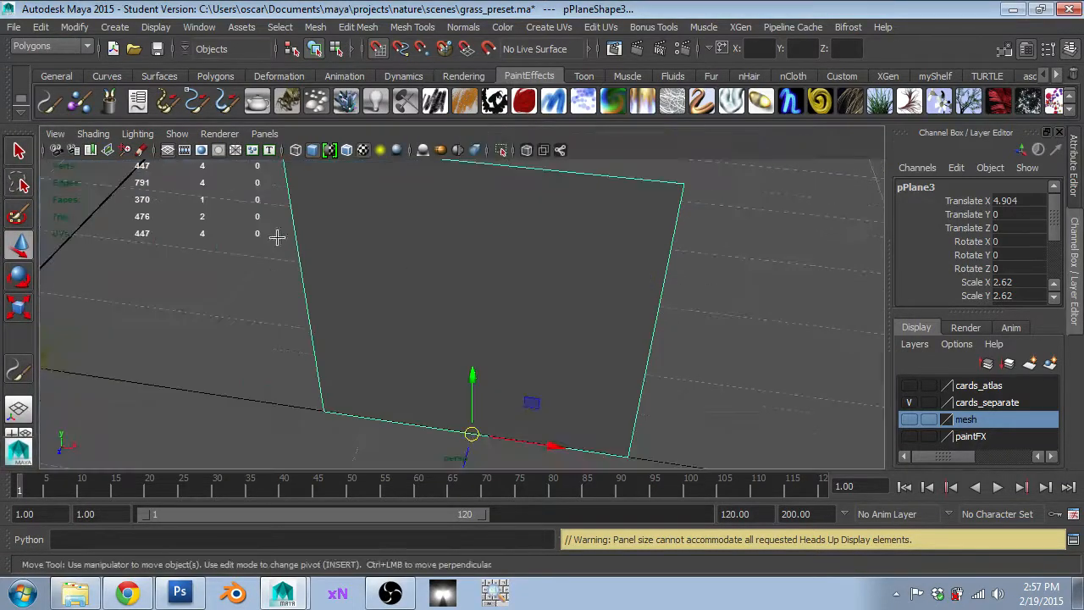
pyautogui.click(199, 27)
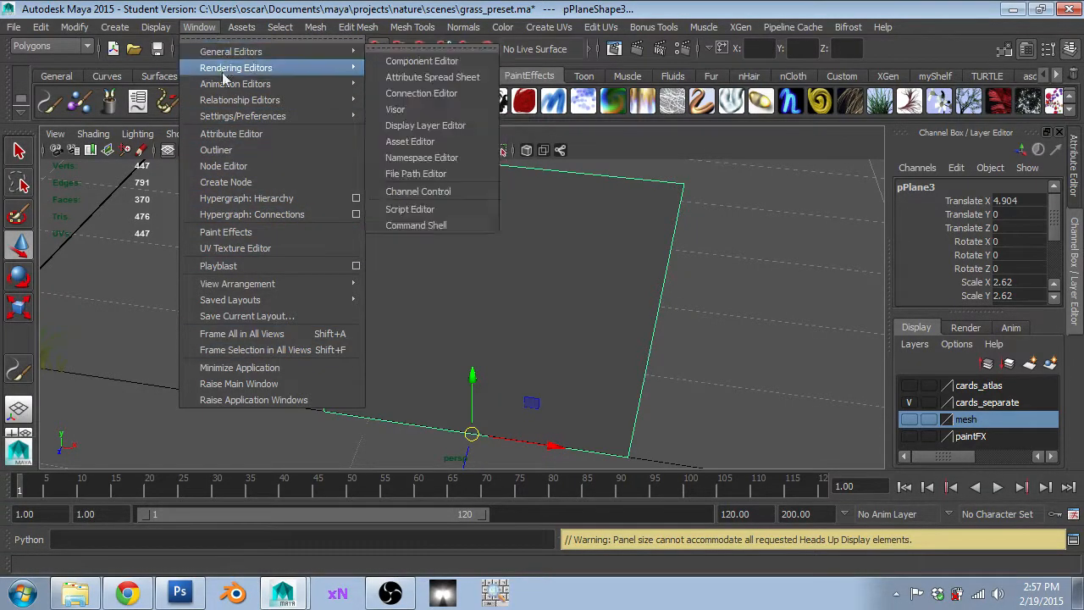
pyautogui.moveTo(218, 67)
pyautogui.click(421, 112)
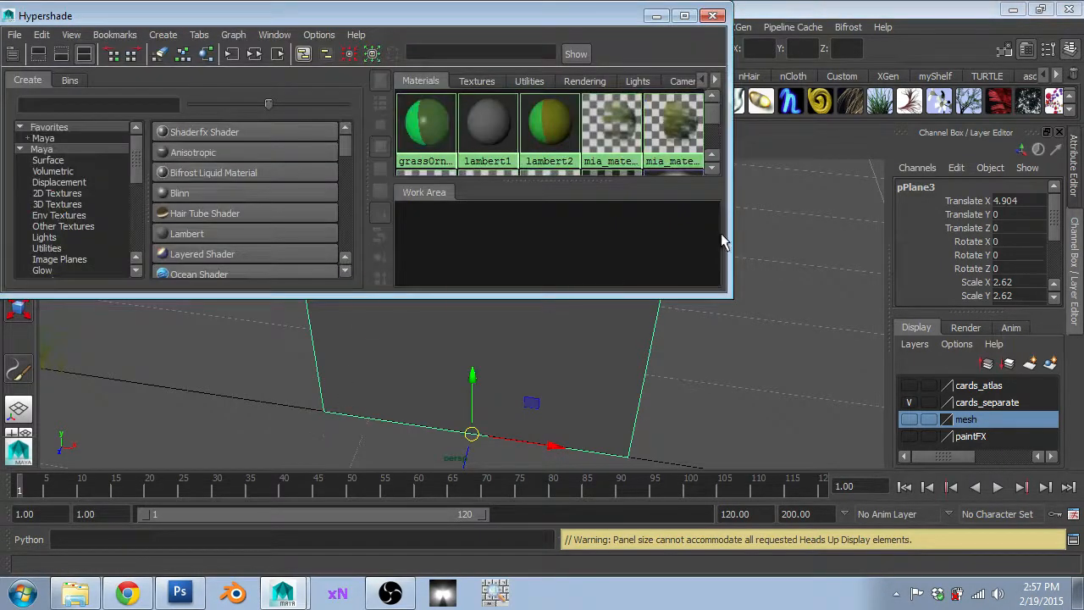
pyautogui.moveTo(730, 234); pyautogui.dragTo(349, 254)
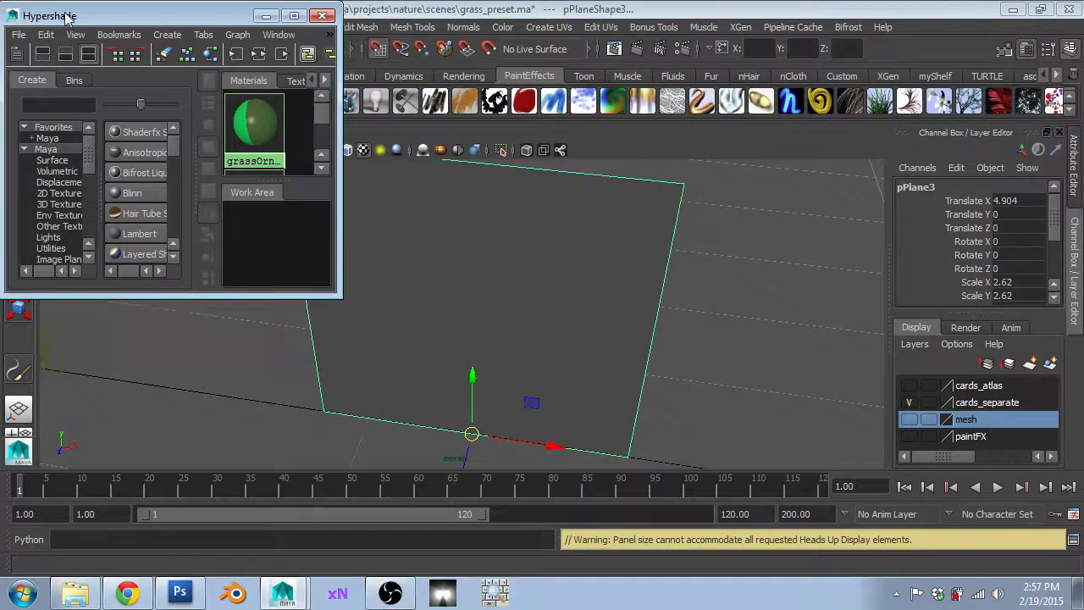
pyautogui.moveTo(61, 16); pyautogui.dragTo(77, 61)
# - Open the Node Editor and arrange it side by side with the Hypershade window
pyautogui.click(193, 26)
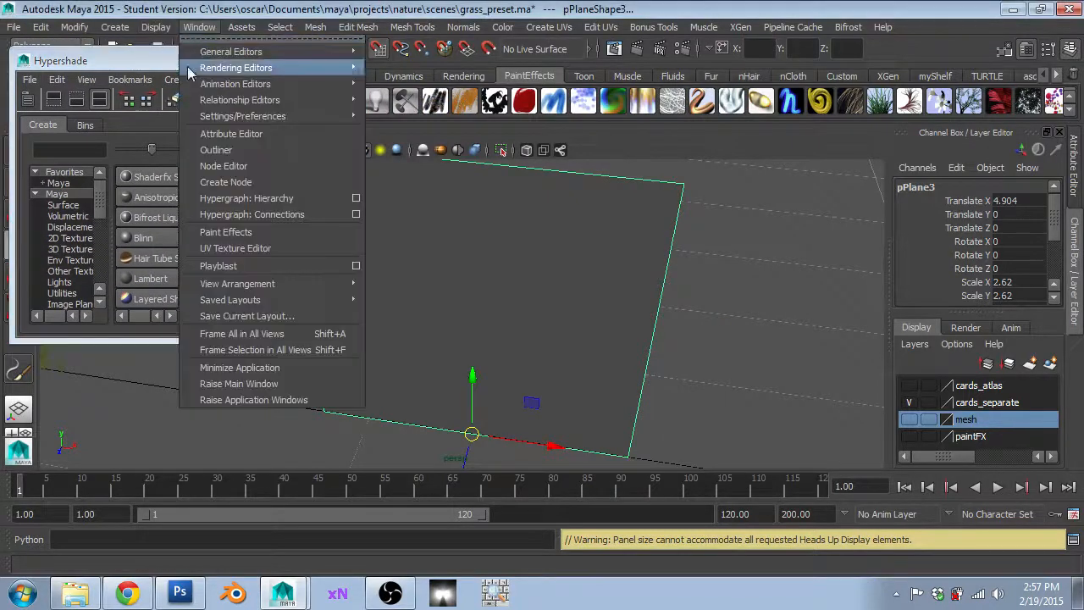
pyautogui.click(280, 166)
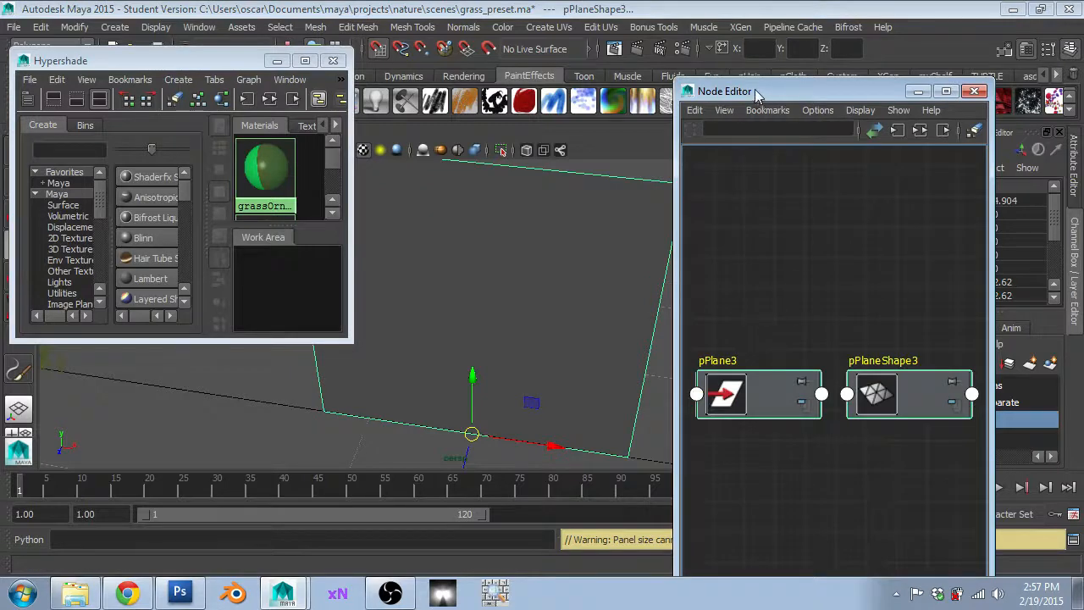
pyautogui.moveTo(757, 94); pyautogui.dragTo(135, 49)
pyautogui.click(23, 61)
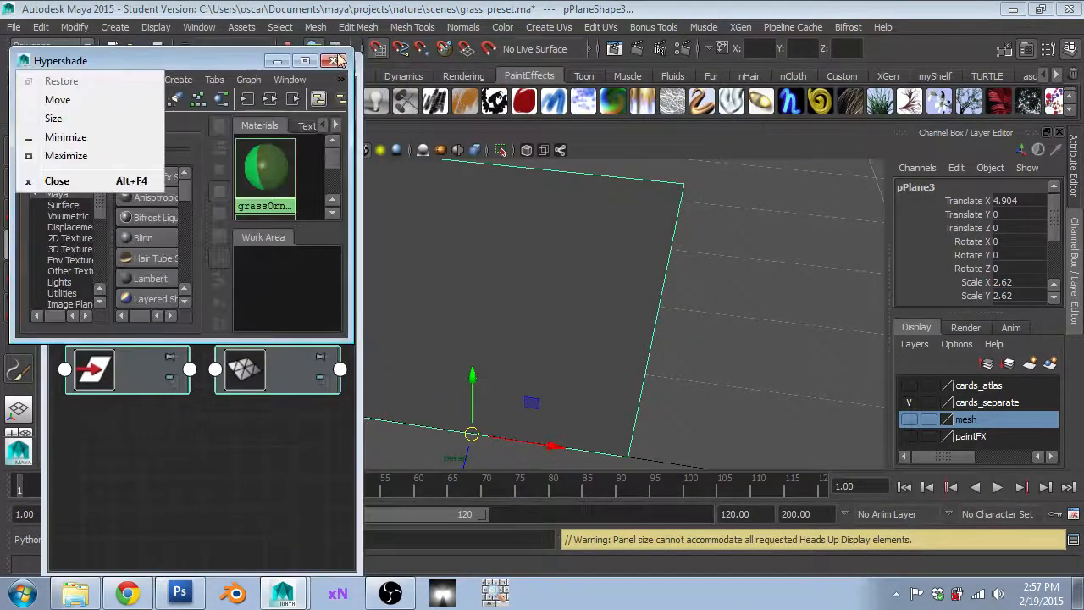
pyautogui.click(161, 58)
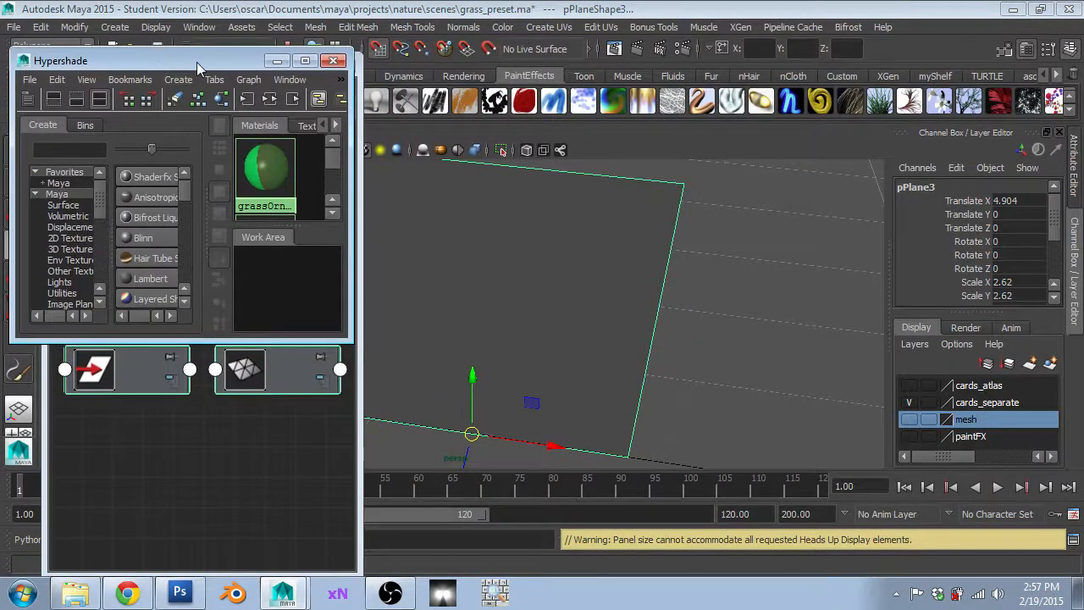
pyautogui.moveTo(198, 66); pyautogui.dragTo(554, 61)
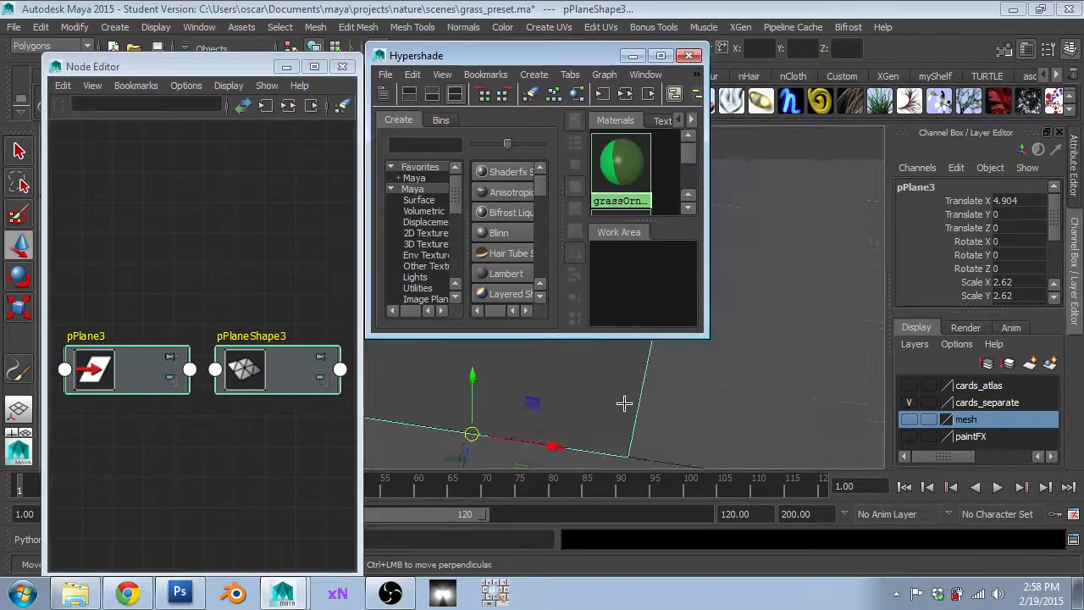
# - Move the Hypershade window over the Node Editor and reorient the perspective view to show the pPlane3 card uncovered
pyautogui.keyDown('alt'); pyautogui.moveTo(624, 403); pyautogui.dragTo(654, 224); pyautogui.keyUp('alt')
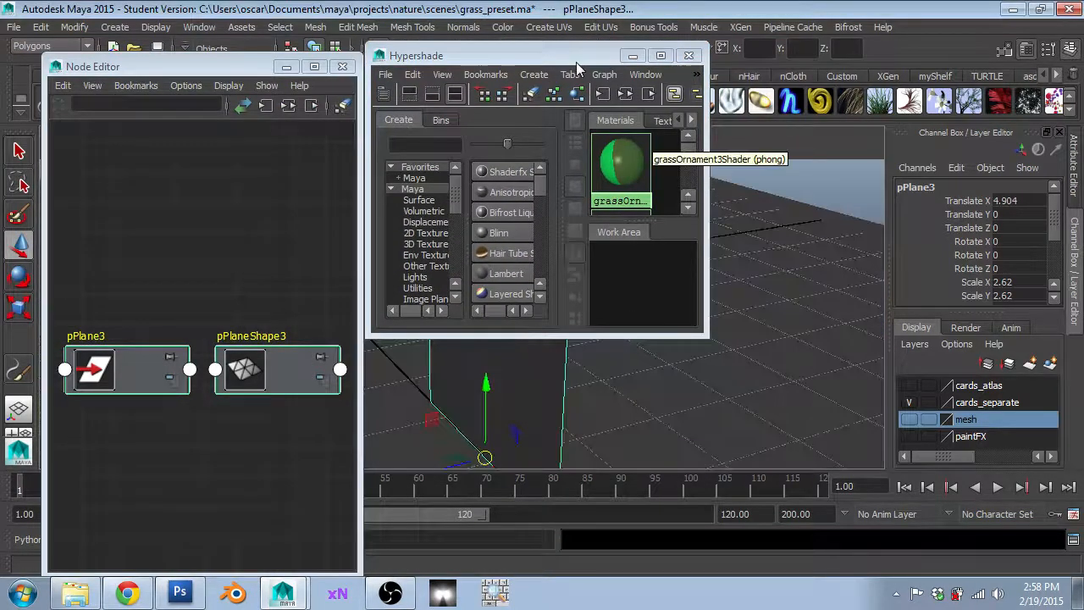
pyautogui.moveTo(576, 61); pyautogui.dragTo(295, 22)
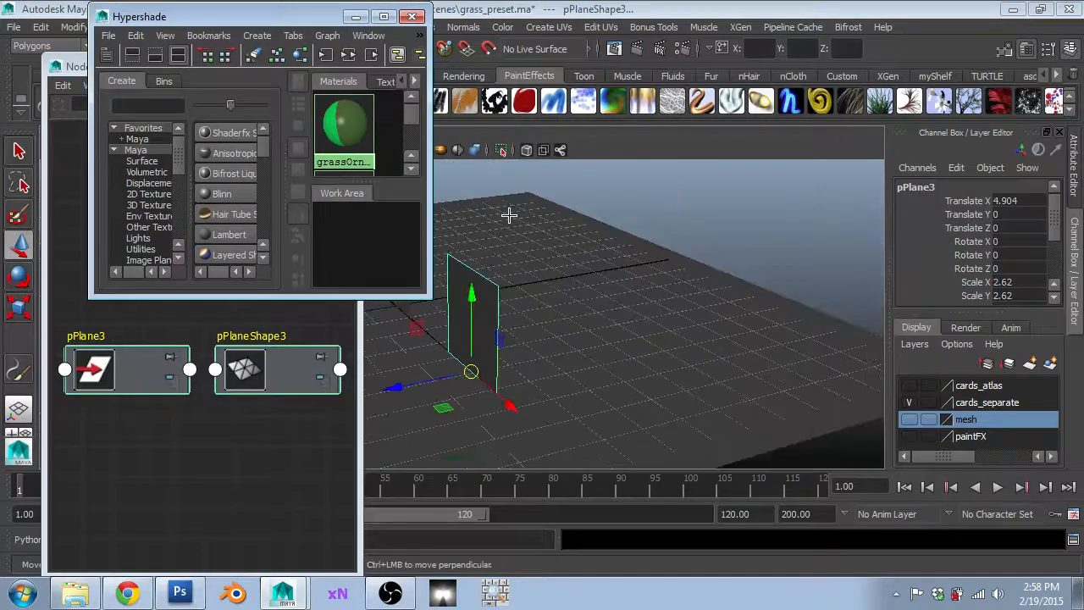
pyautogui.keyDown('alt'); pyautogui.moveTo(509, 215); pyautogui.dragTo(758, 257, button='middle'); pyautogui.keyUp('alt')
pyautogui.keyDown('alt'); pyautogui.moveTo(758, 256); pyautogui.dragTo(738, 199); pyautogui.keyUp('alt')
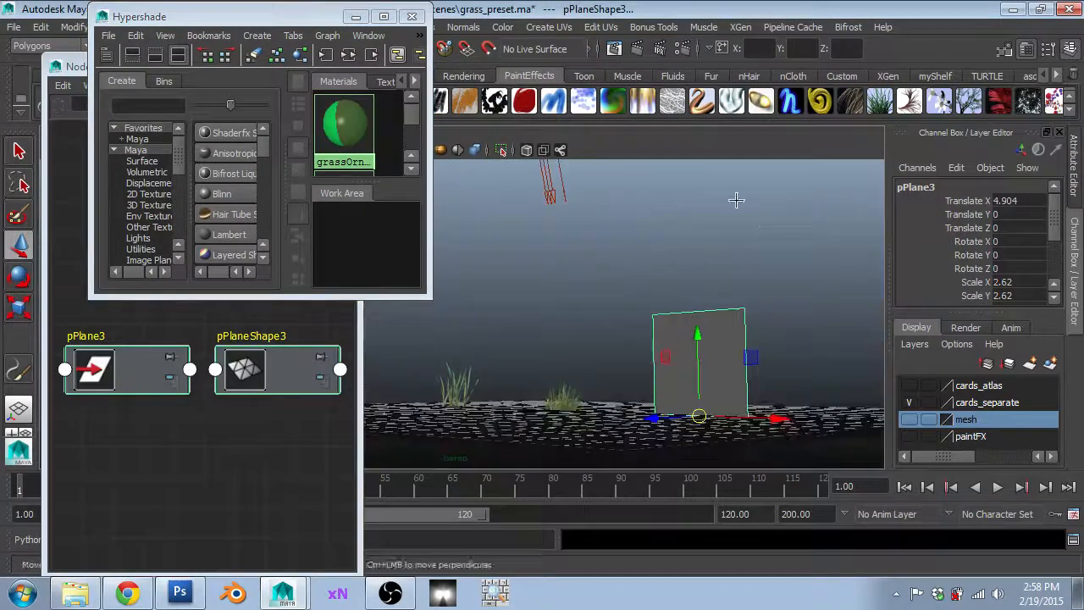
# - Check the mental ray Indirect Lighting render settings, close them and reframe the perspective view on the card
pyautogui.click(682, 48)
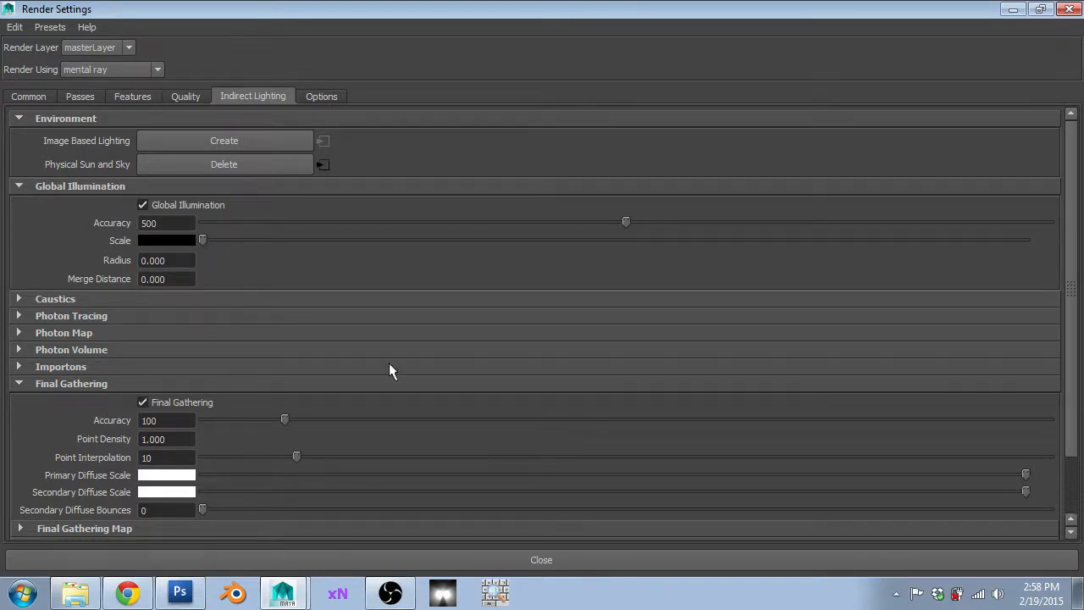
pyautogui.click(690, 559)
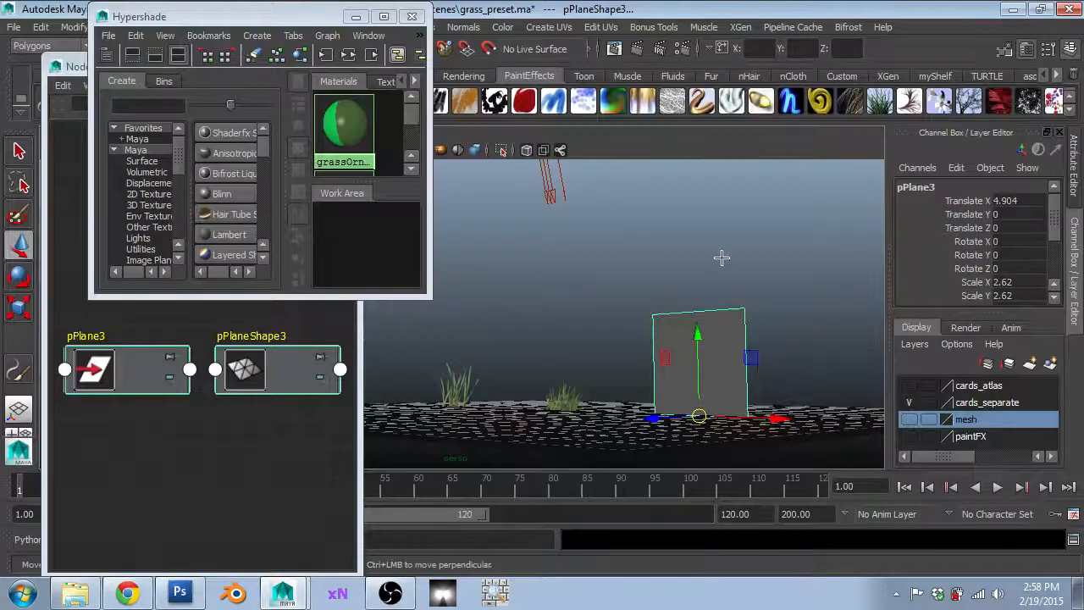
pyautogui.scroll(3, 721, 256)
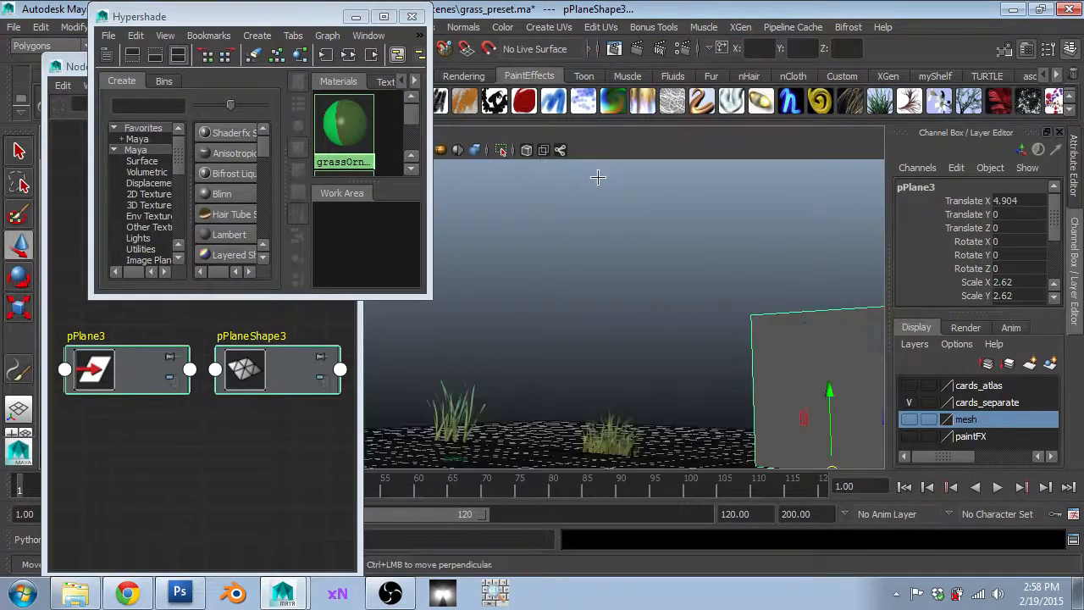
pyautogui.keyDown('alt'); pyautogui.moveTo(584, 242); pyautogui.dragTo(693, 421); pyautogui.keyUp('alt')
pyautogui.press('f')
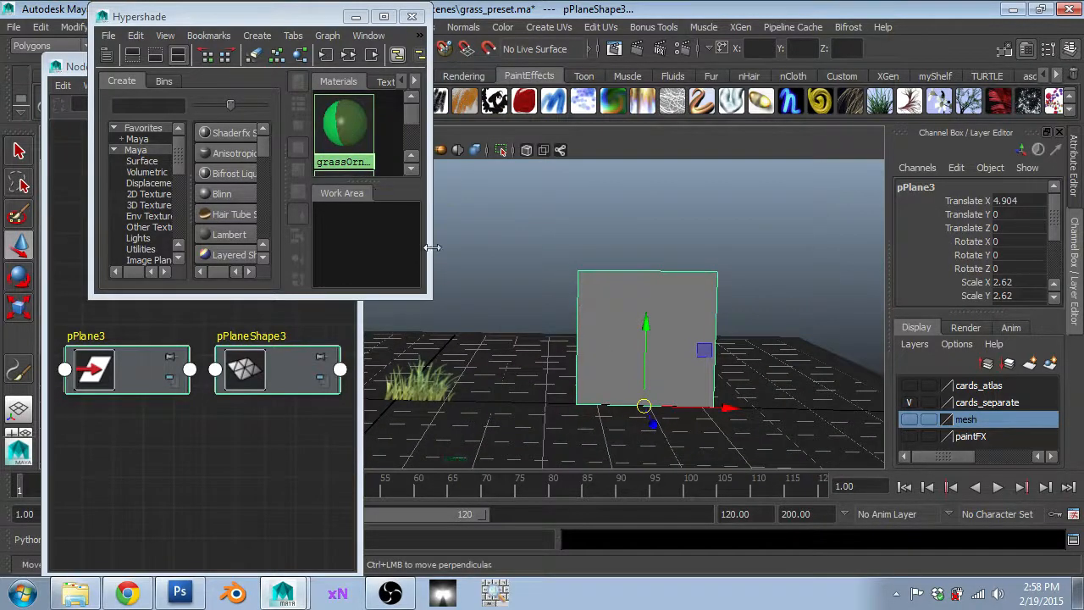
# - Widen the Hypershade window and graph the mia_material_x7 material's input and output connections in its work area
pyautogui.moveTo(428, 242); pyautogui.dragTo(745, 251)
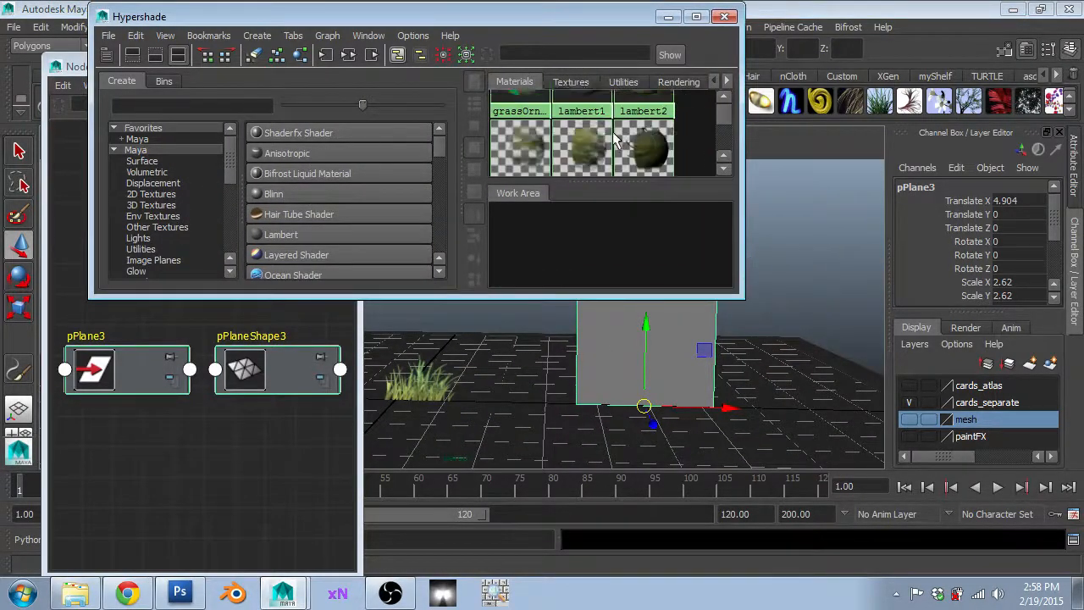
pyautogui.click(597, 133)
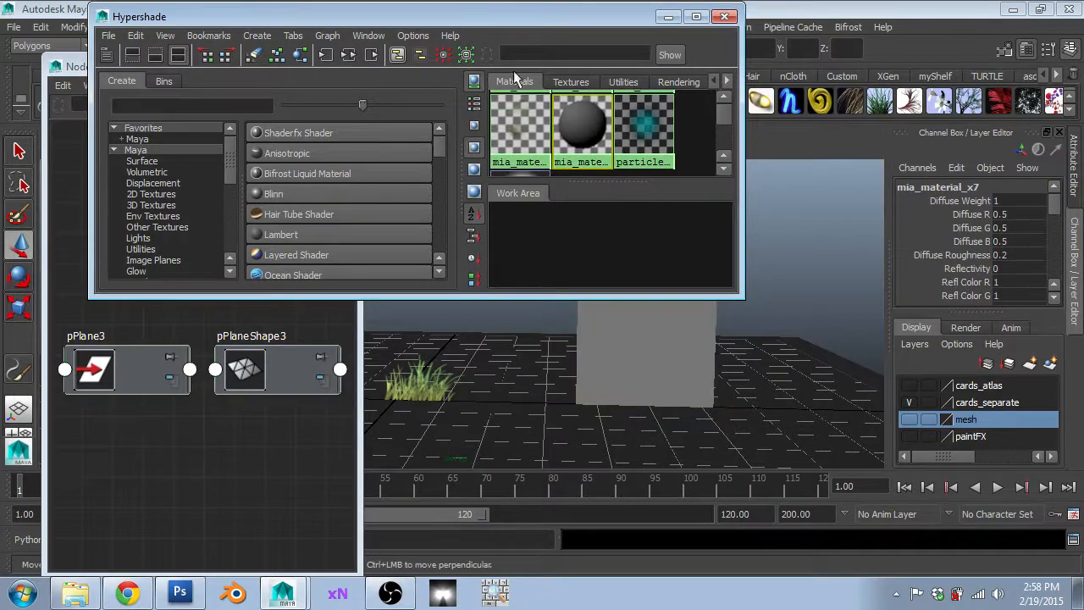
pyautogui.click(358, 56)
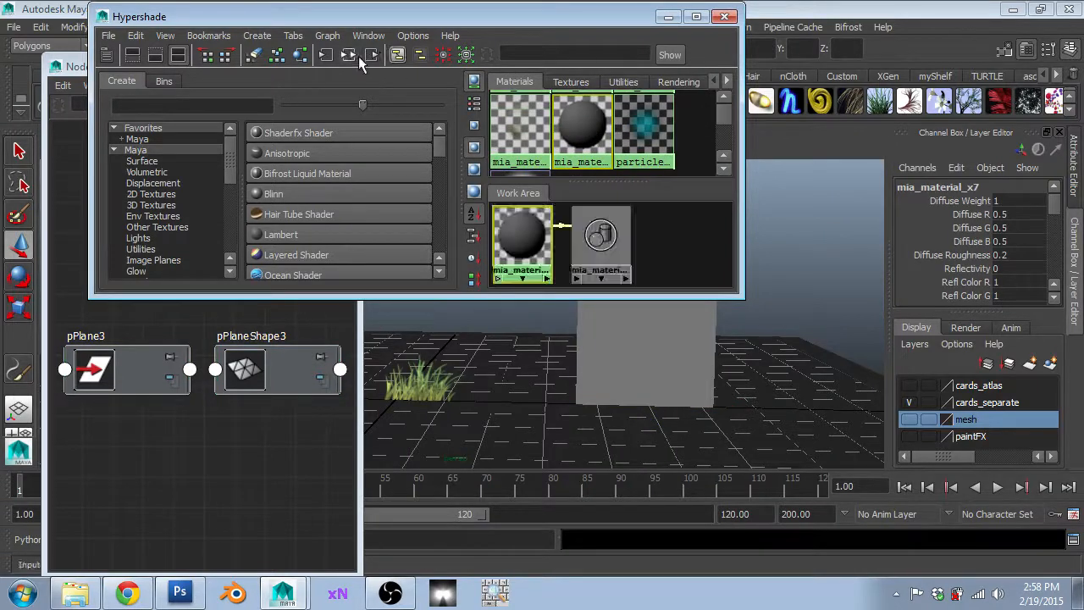
# - Graph the input and output connections of mia_material_x7 in the Node Editor and frame its network
pyautogui.click(54, 66)
pyautogui.click(220, 64)
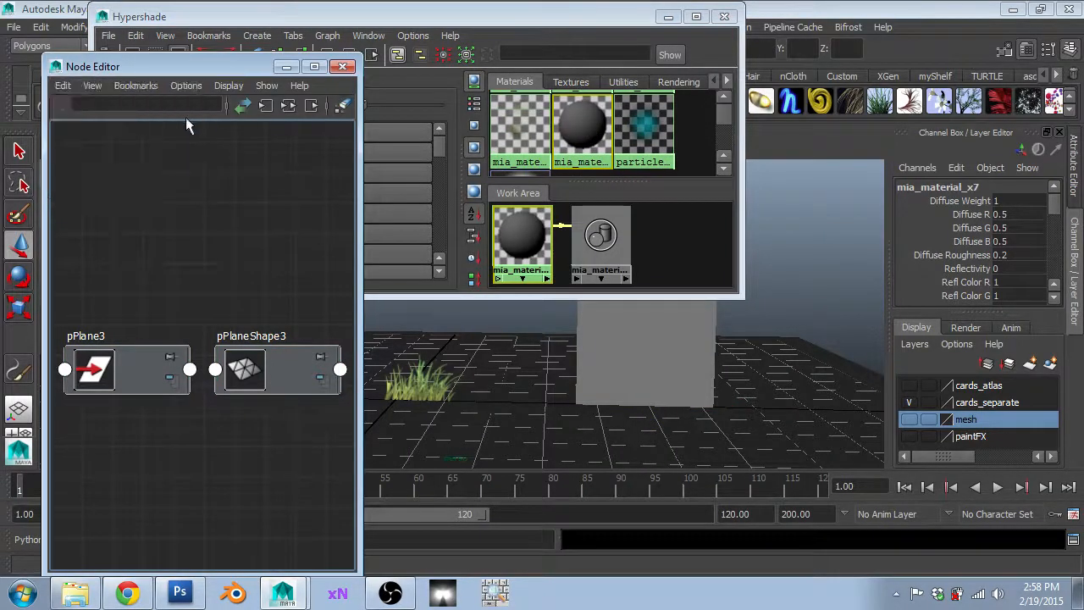
pyautogui.click(288, 105)
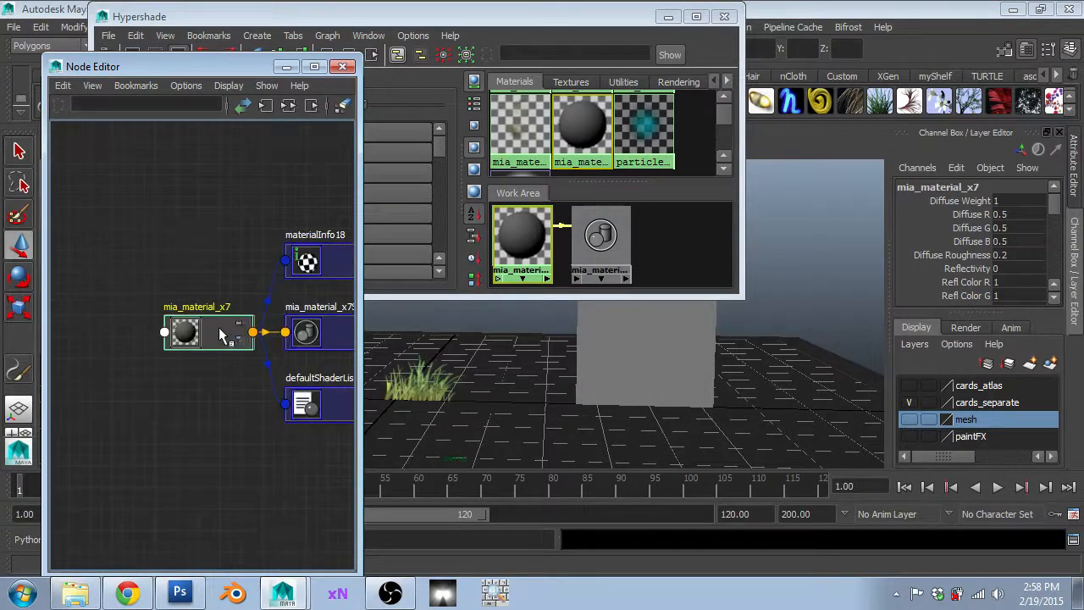
pyautogui.scroll(6, 205, 337)
pyautogui.keyDown('alt'); pyautogui.moveTo(203, 337); pyautogui.dragTo(154, 379, button='middle'); pyautogui.keyUp('alt')
pyautogui.scroll(-8, 194, 358)
pyautogui.scroll(2, 196, 358)
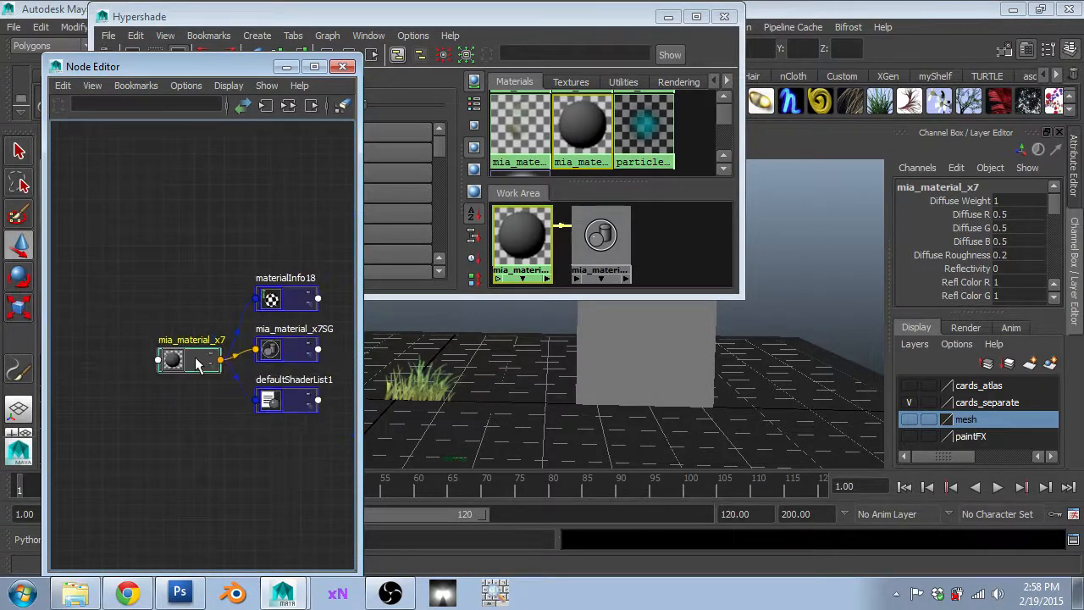
# - Select the pPlane3 card in the perspective view and show its mia_material_x7 attributes
pyautogui.click(631, 351)
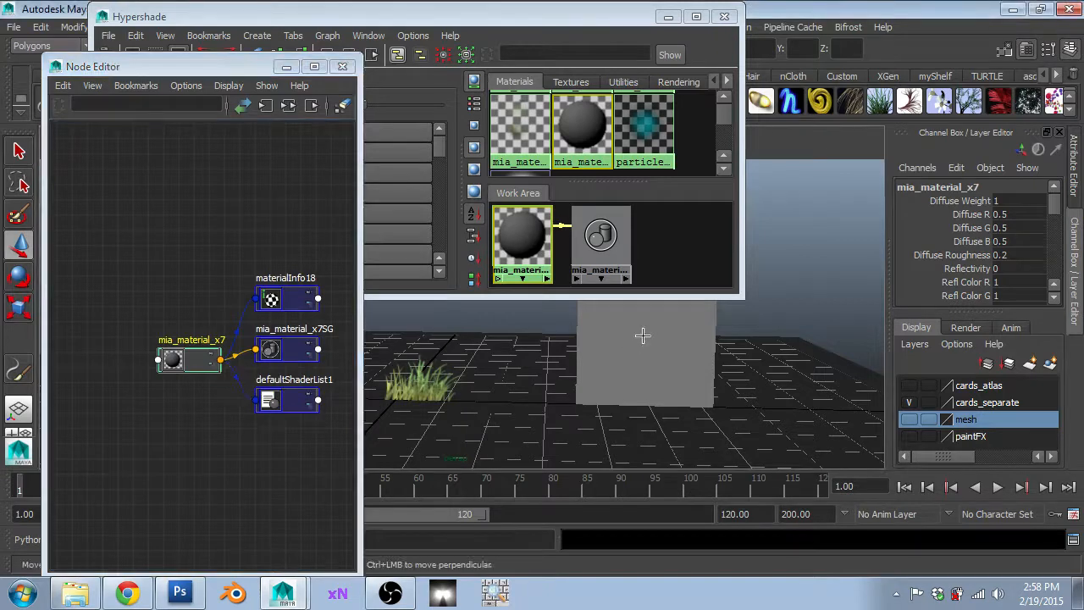
pyautogui.click(1074, 168)
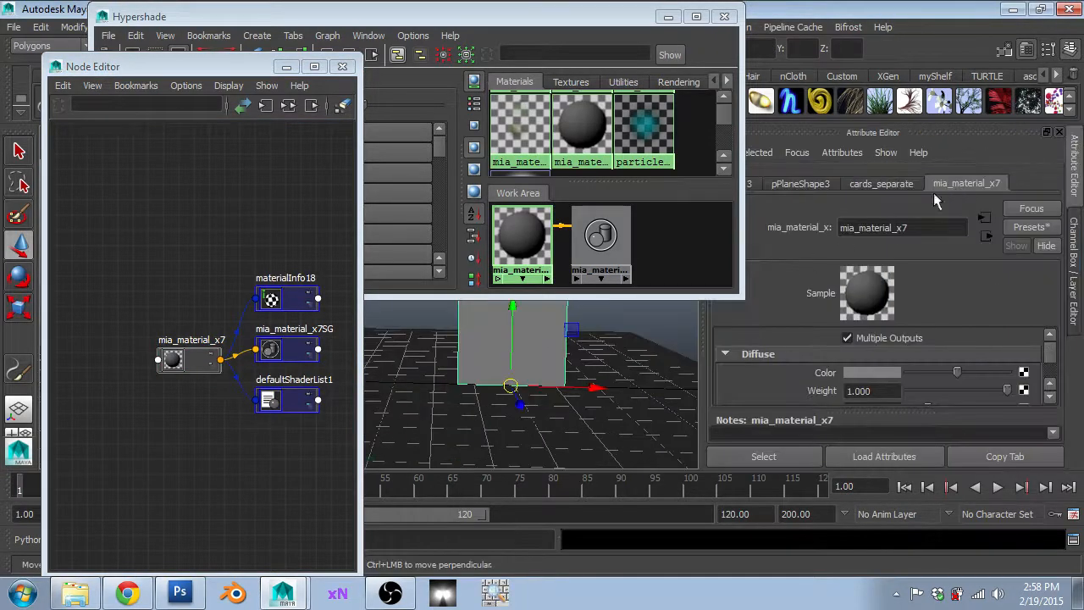
pyautogui.scroll(-3, 979, 356)
pyautogui.scroll(3, 981, 357)
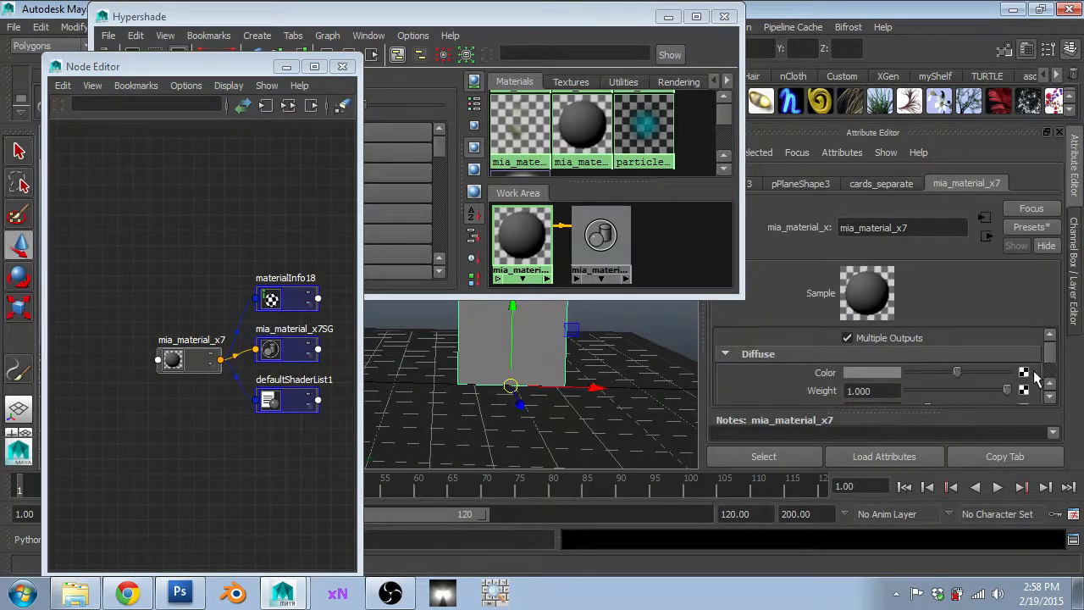
# - Map a File texture to the material's diffuse Color and load nature_grass01.tga from the sourceimages grass folder
pyautogui.click(1024, 372)
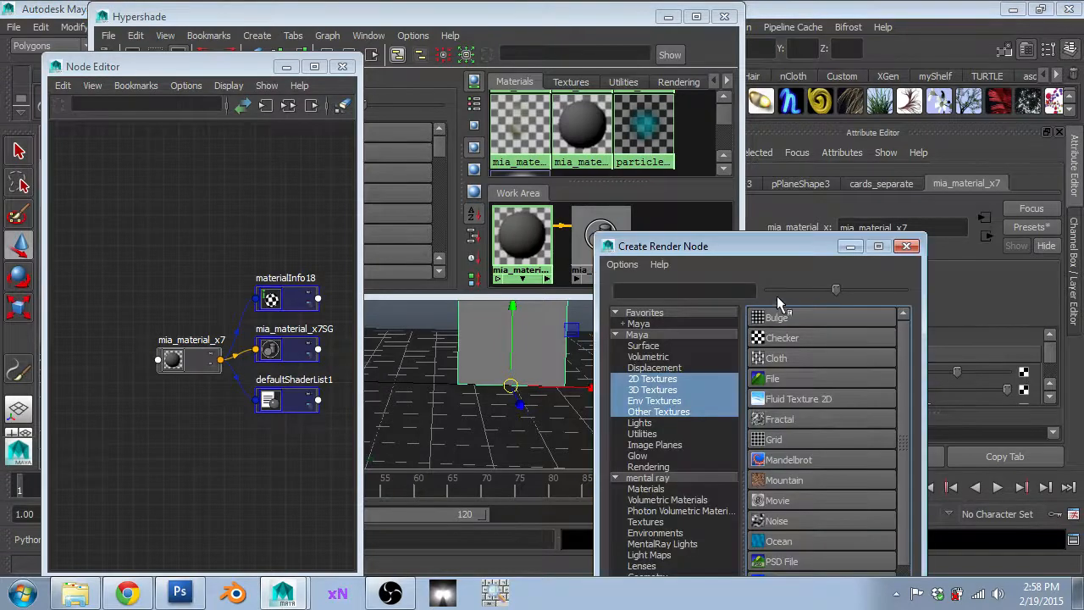
pyautogui.click(763, 379)
pyautogui.scroll(-2, 918, 380)
pyautogui.scroll(2, 919, 381)
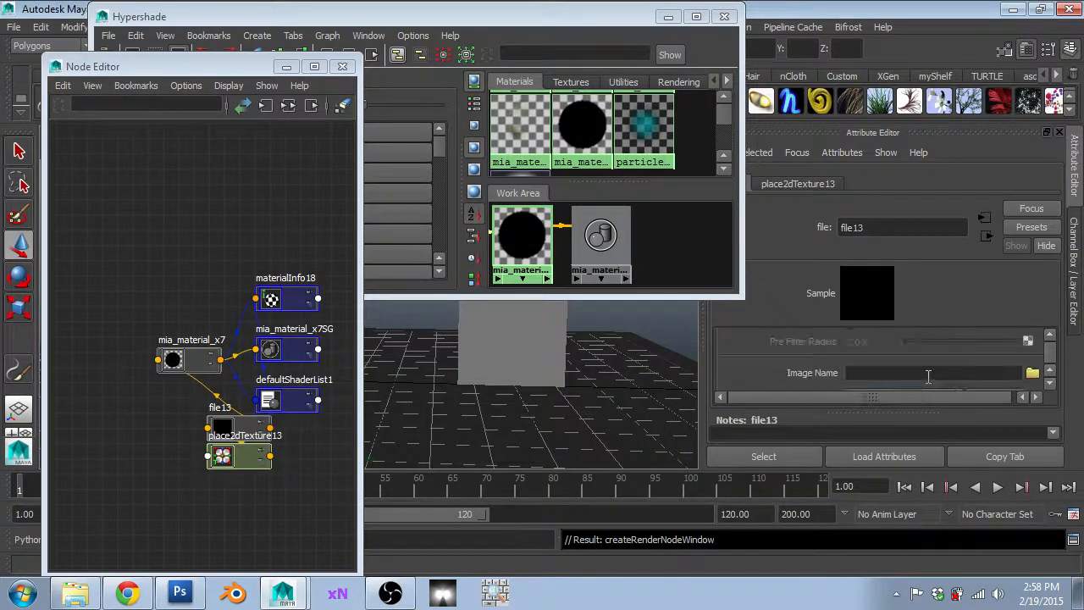
pyautogui.click(1032, 373)
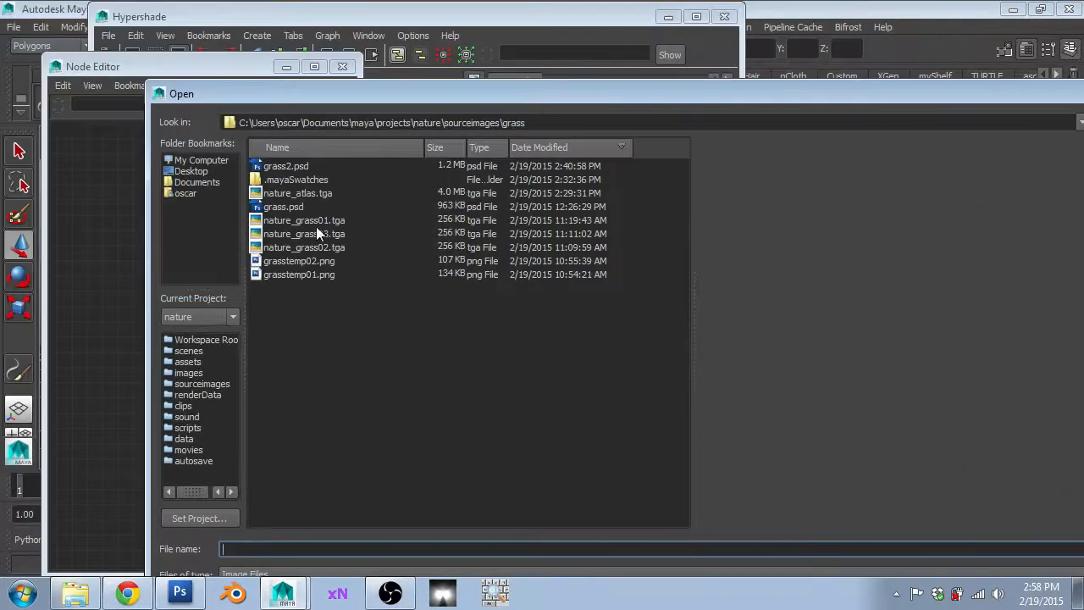
pyautogui.click(331, 220)
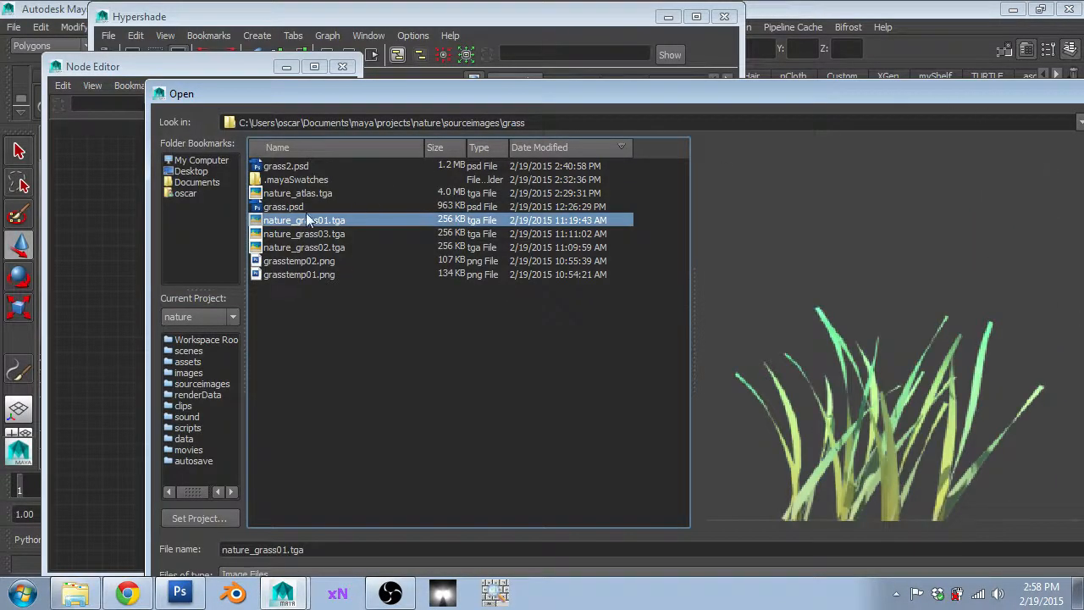
pyautogui.doubleClick(306, 217)
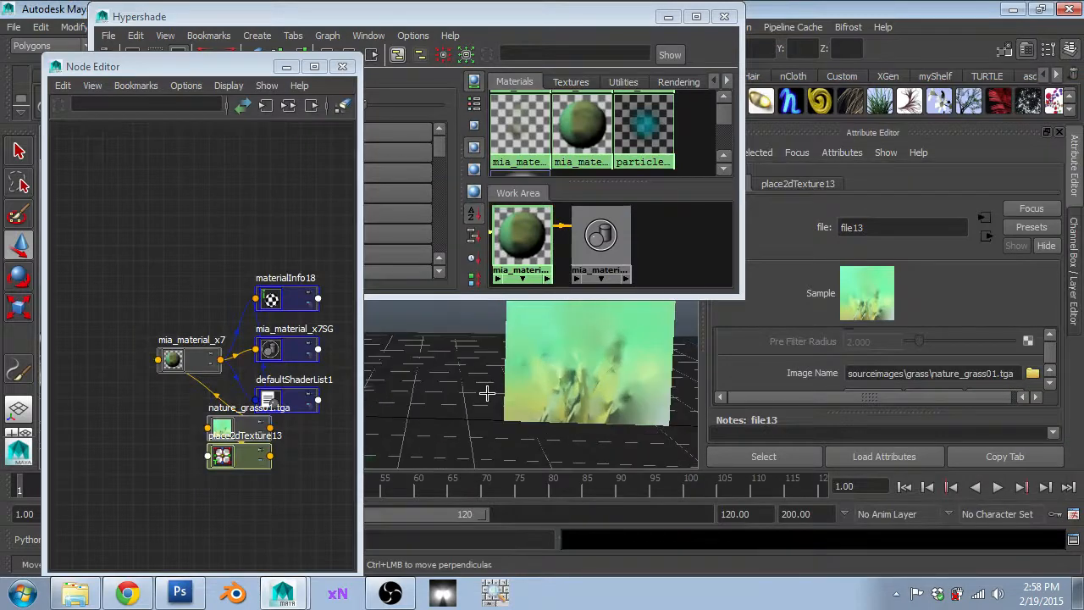
# - Rearrange the Node Editor graph by moving the place2dTexture13 and nature_grass01.tga nodes to the input side of mia_material_x7
pyautogui.scroll(-2, 856, 359)
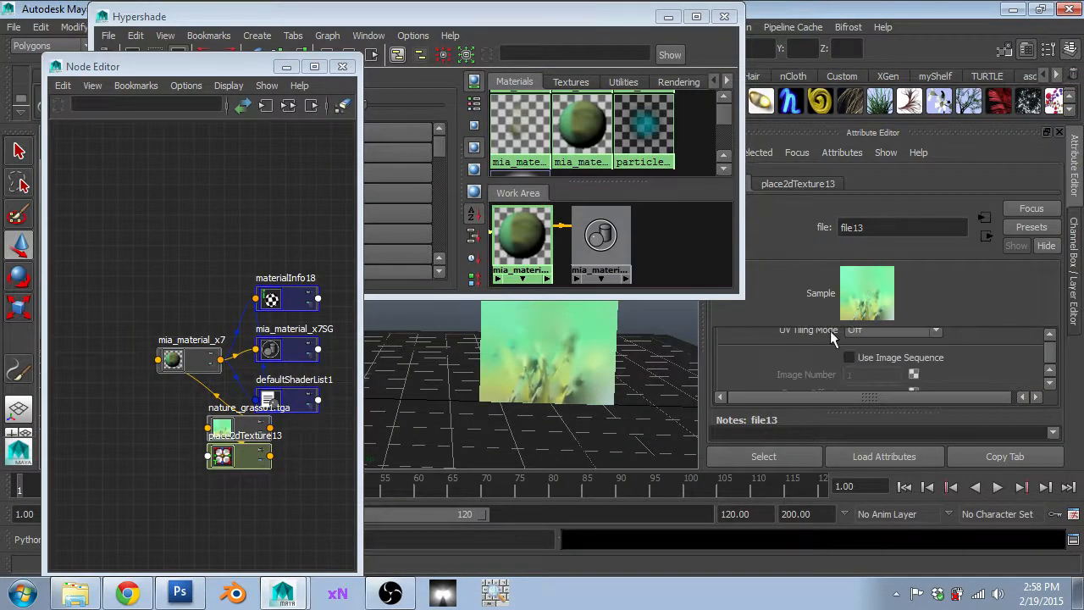
pyautogui.scroll(2, 831, 330)
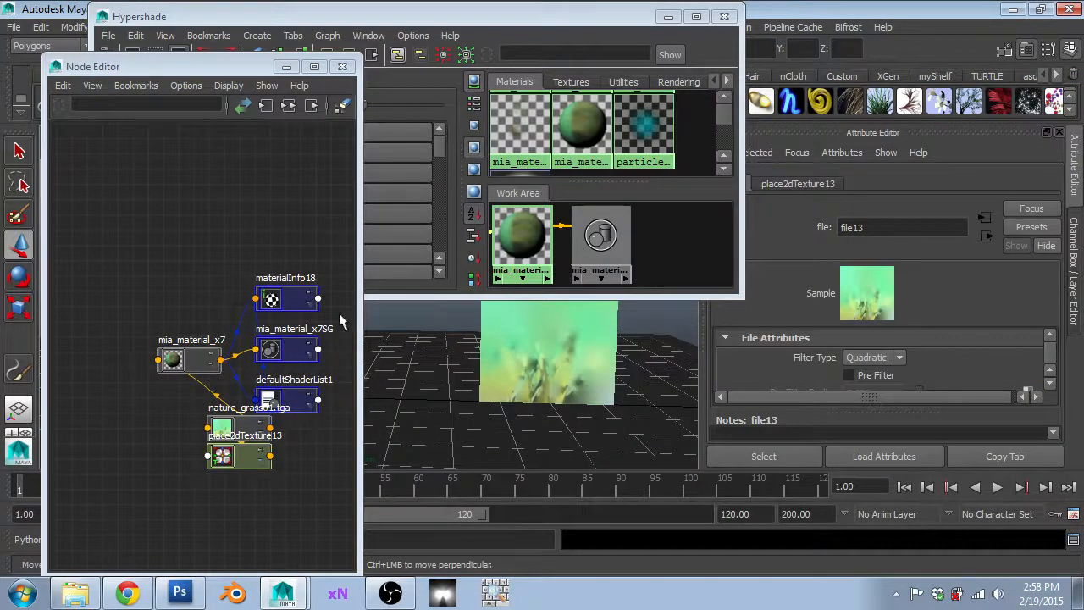
pyautogui.moveTo(243, 444); pyautogui.dragTo(132, 477)
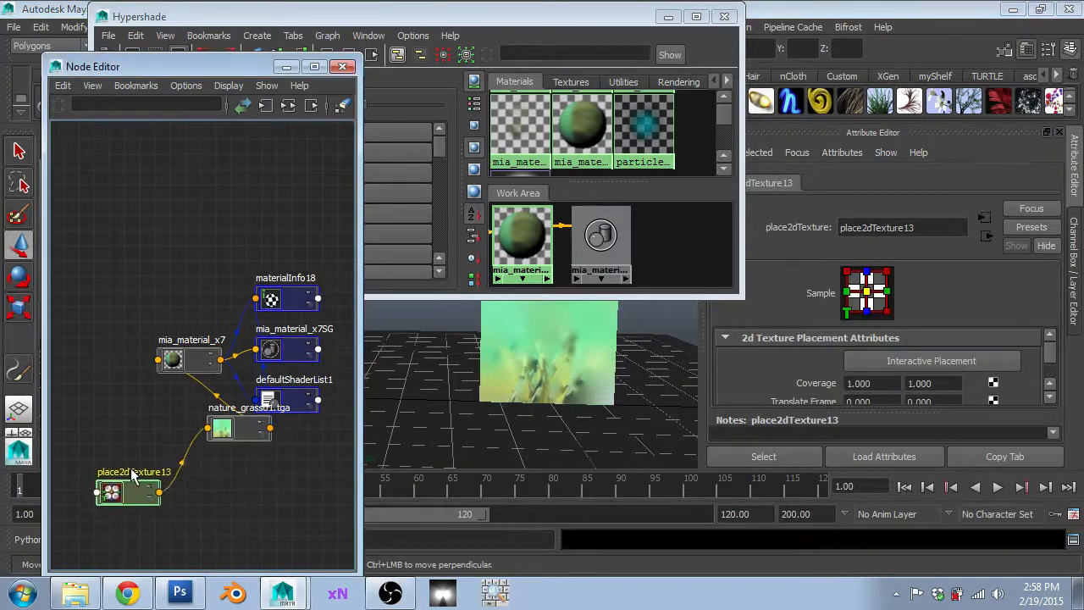
pyautogui.moveTo(238, 427); pyautogui.dragTo(100, 387)
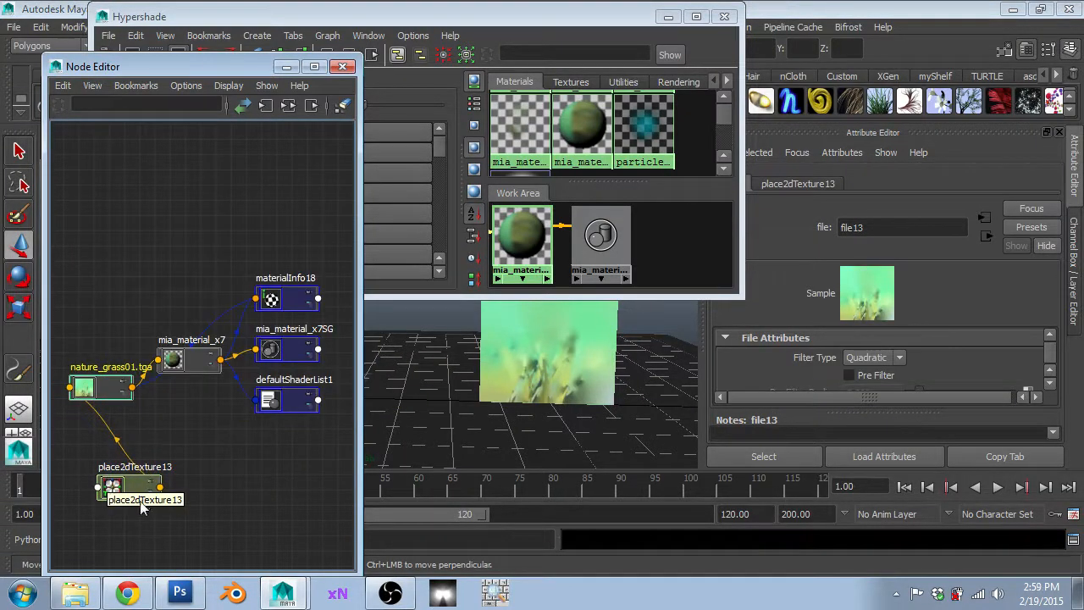
# - Move the place2dTexture13 node farther out and nature_grass01.tga above and ahead of mia_material_x7 in the Node Editor graph
pyautogui.moveTo(141, 493); pyautogui.dragTo(19, 498)
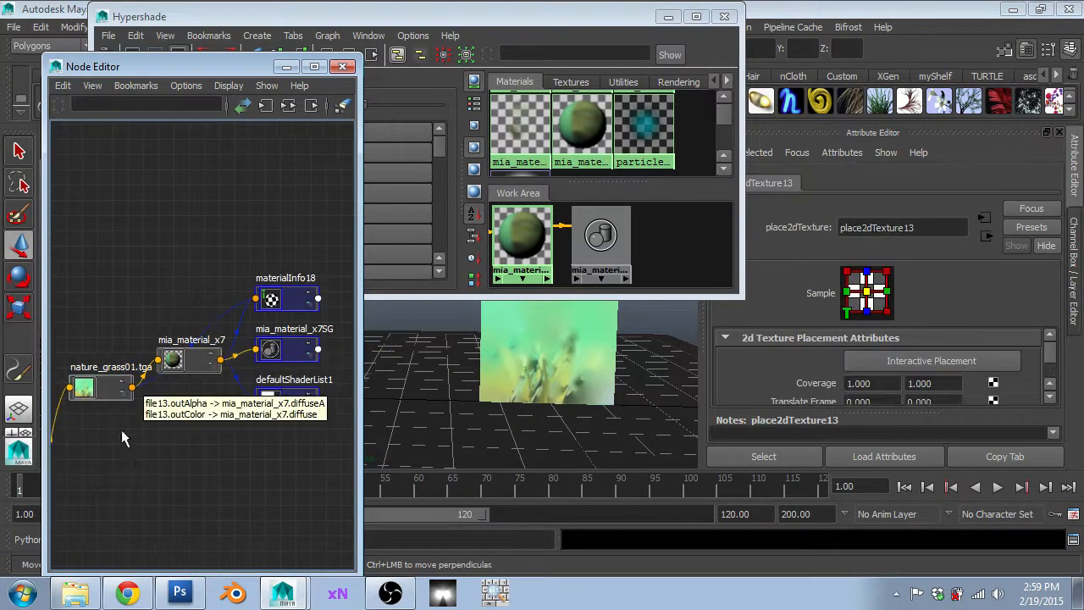
pyautogui.keyDown('alt'); pyautogui.moveTo(121, 430); pyautogui.dragTo(280, 442, button='middle'); pyautogui.keyUp('alt')
pyautogui.moveTo(259, 406); pyautogui.dragTo(227, 328)
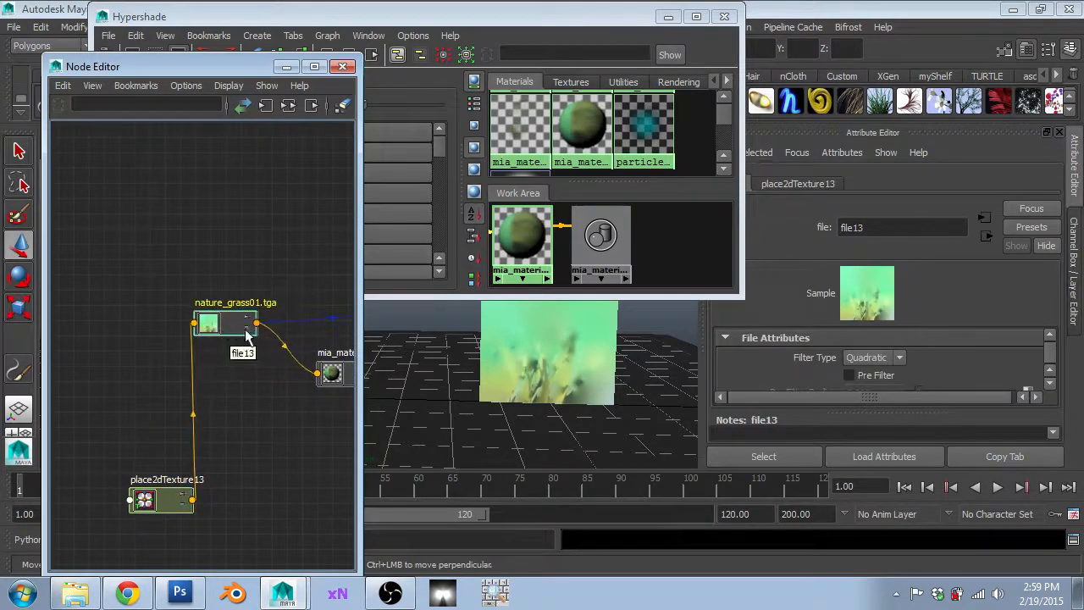
# - Connect the Out Alpha of nature_grass01.tga directly to the Transparency of mia_material_x7
pyautogui.click(254, 324)
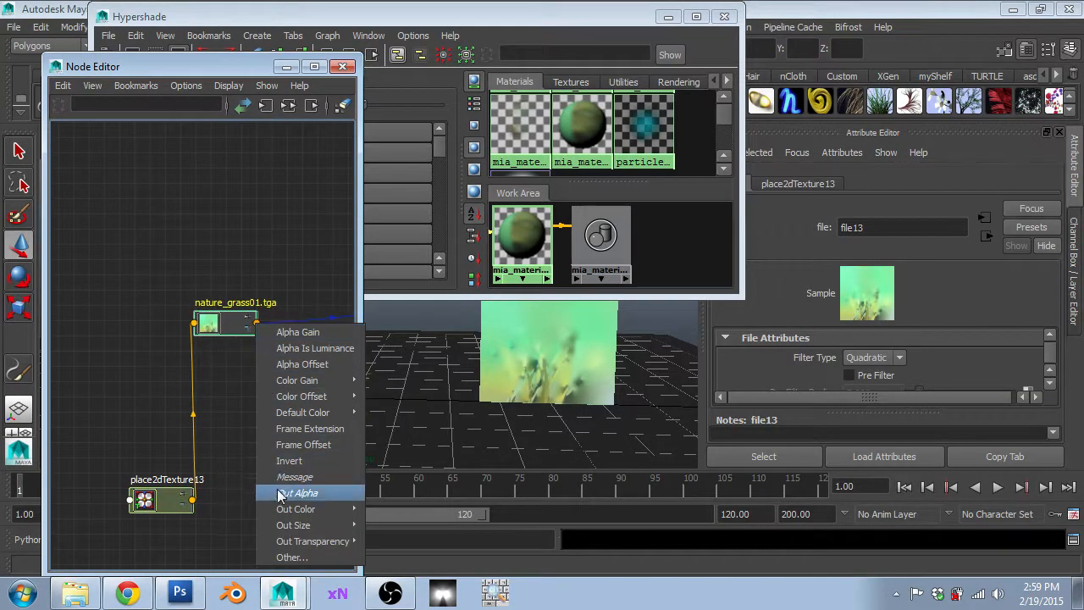
pyautogui.click(279, 494)
pyautogui.click(317, 377)
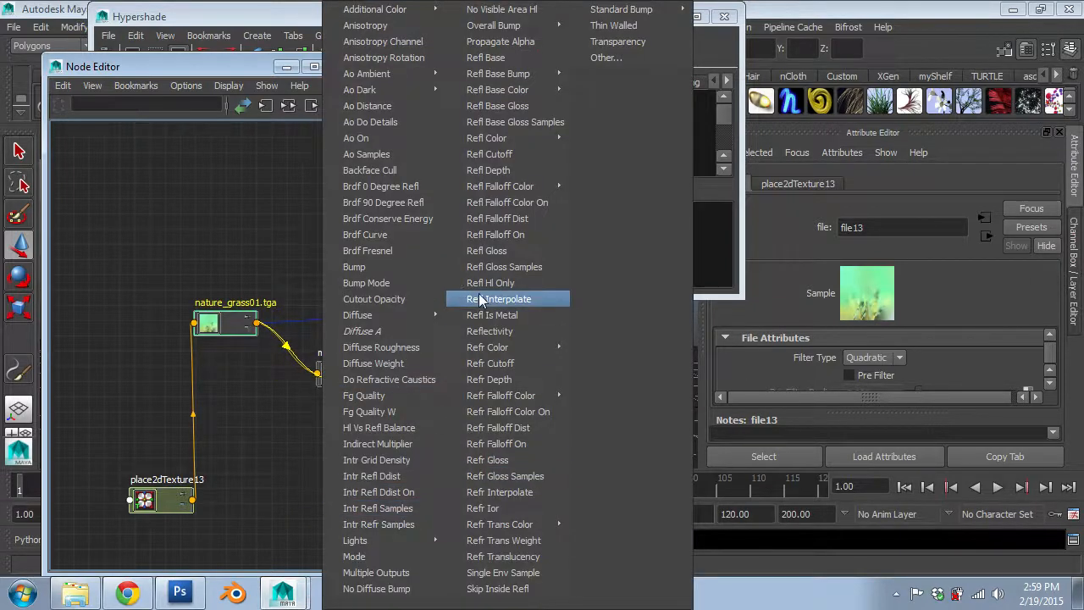
pyautogui.click(634, 41)
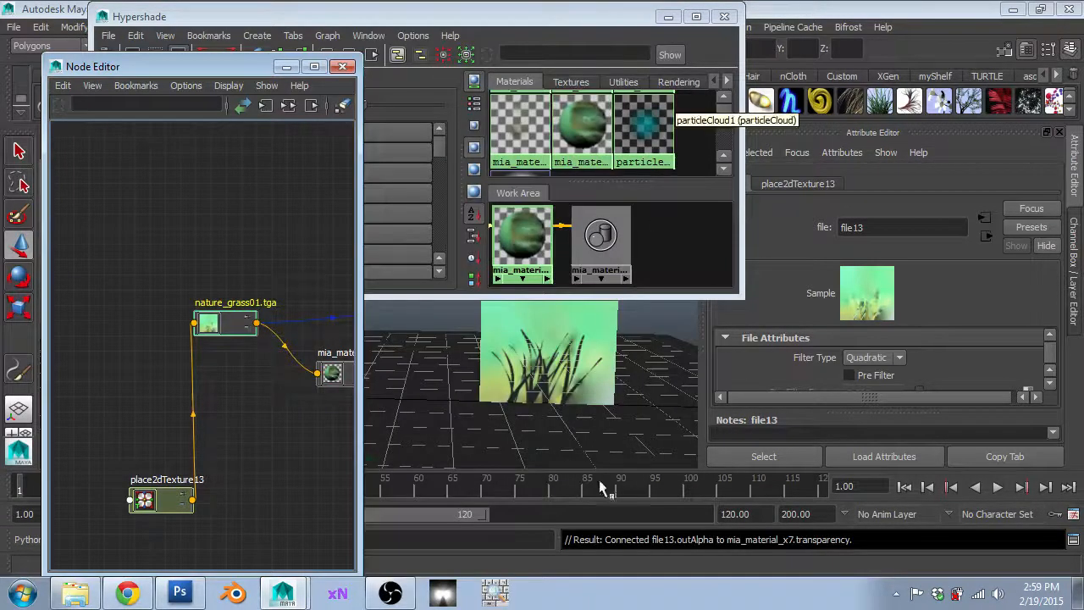
# - Examine the transparency on the grass card up close in the perspective view, along with its node connections
pyautogui.scroll(5, 598, 385)
pyautogui.keyDown('alt'); pyautogui.moveTo(534, 317); pyautogui.dragTo(457, 186); pyautogui.keyUp('alt')
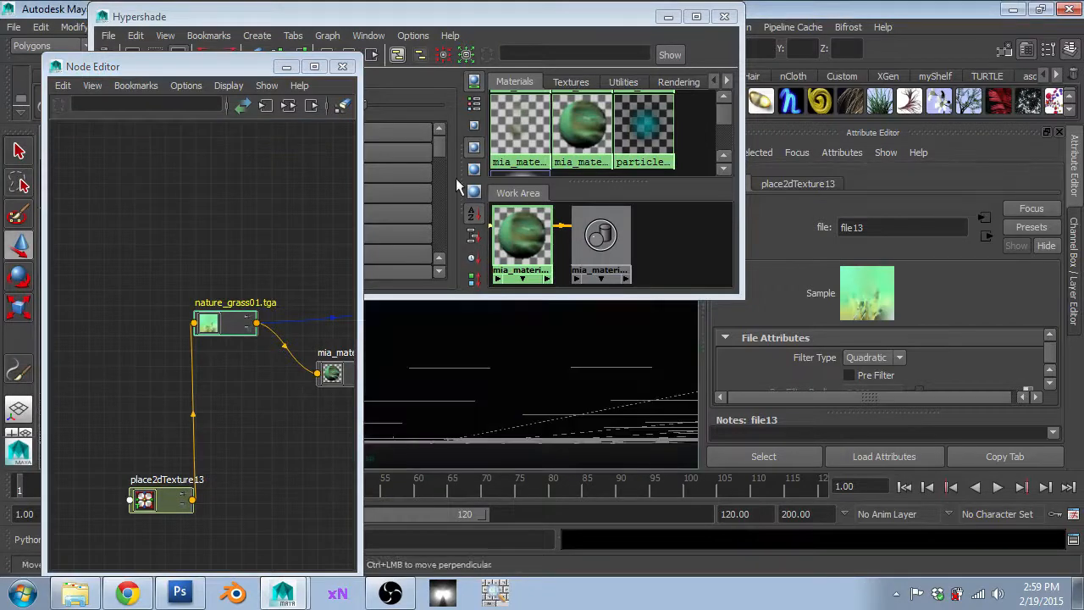
pyautogui.keyDown('alt'); pyautogui.moveTo(550, 355); pyautogui.dragTo(339, 441); pyautogui.keyUp('alt')
pyautogui.keyDown('alt'); pyautogui.moveTo(485, 410); pyautogui.dragTo(562, 375); pyautogui.keyUp('alt')
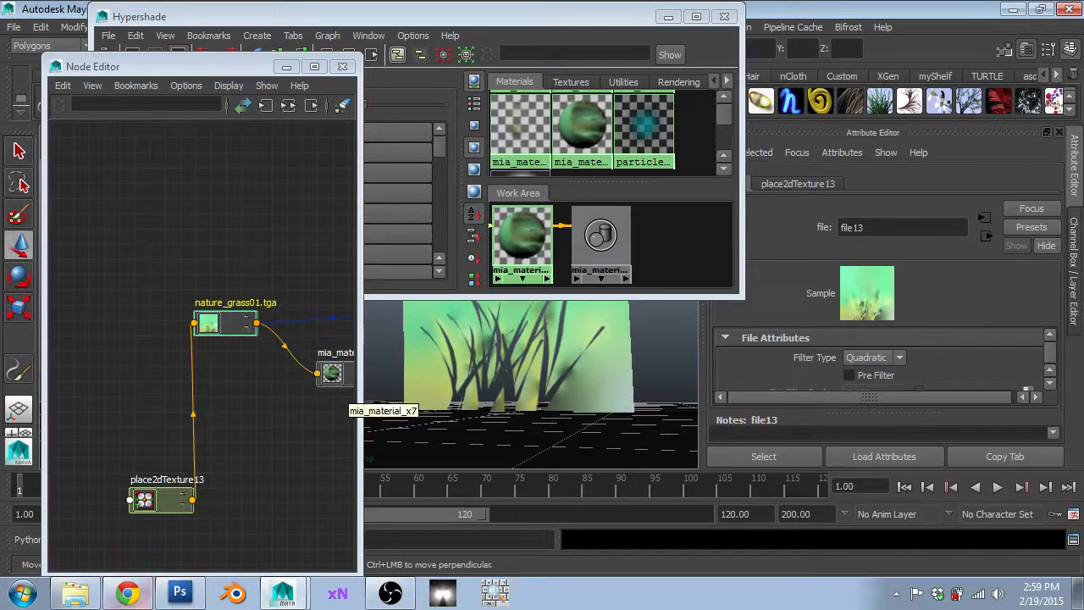
pyautogui.scroll(-1, 203, 391)
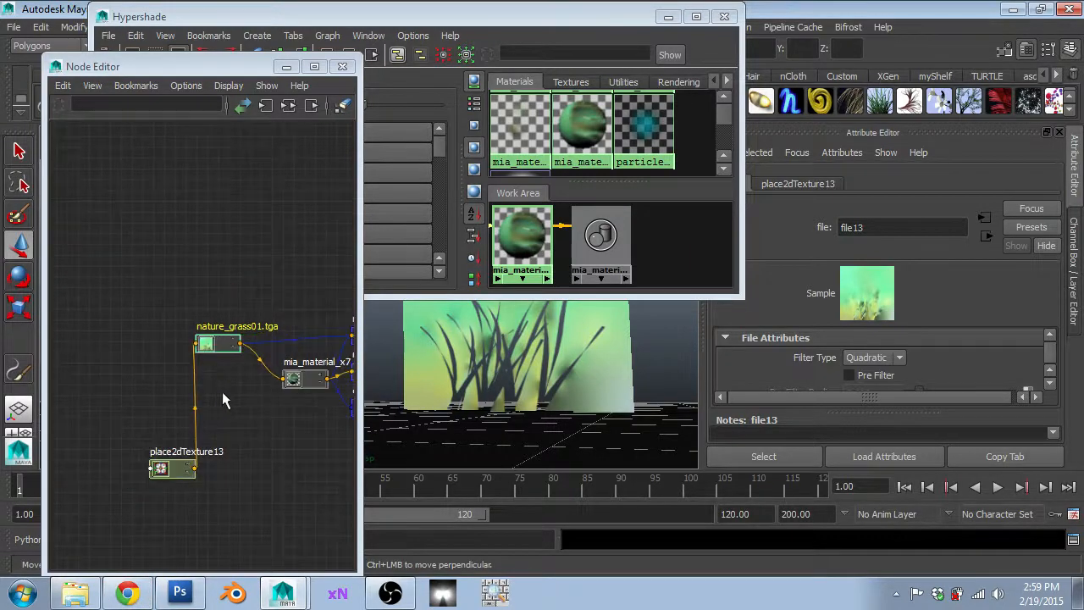
pyautogui.scroll(3, 253, 389)
pyautogui.scroll(-2, 252, 388)
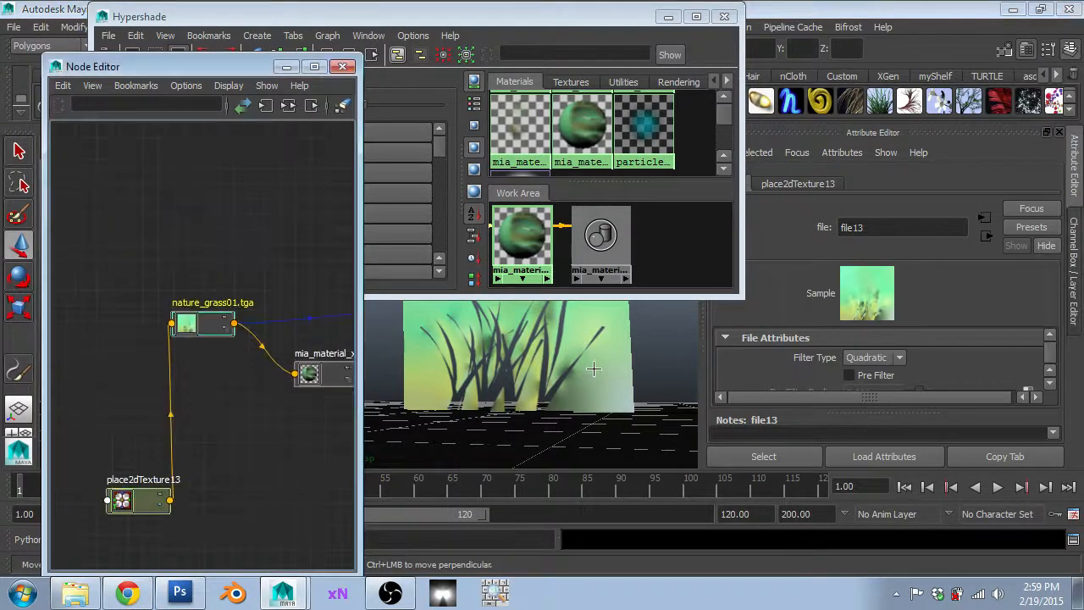
# - Switch to Photoshop, preview the Alpha 1 channel of grass.psd inverted, restore it, and return to Maya
pyautogui.click(171, 602)
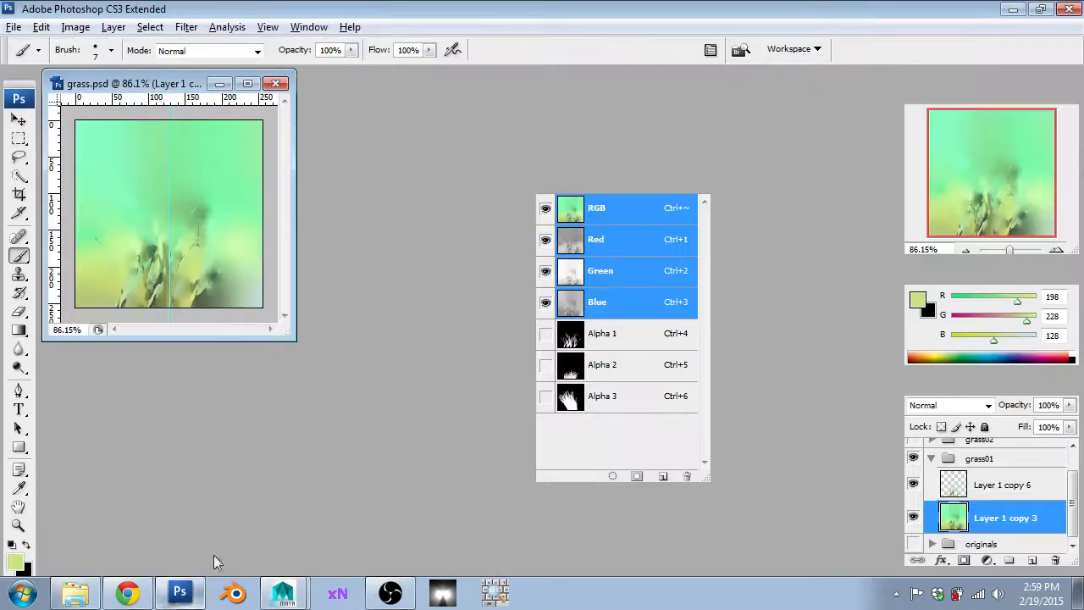
pyautogui.click(566, 335)
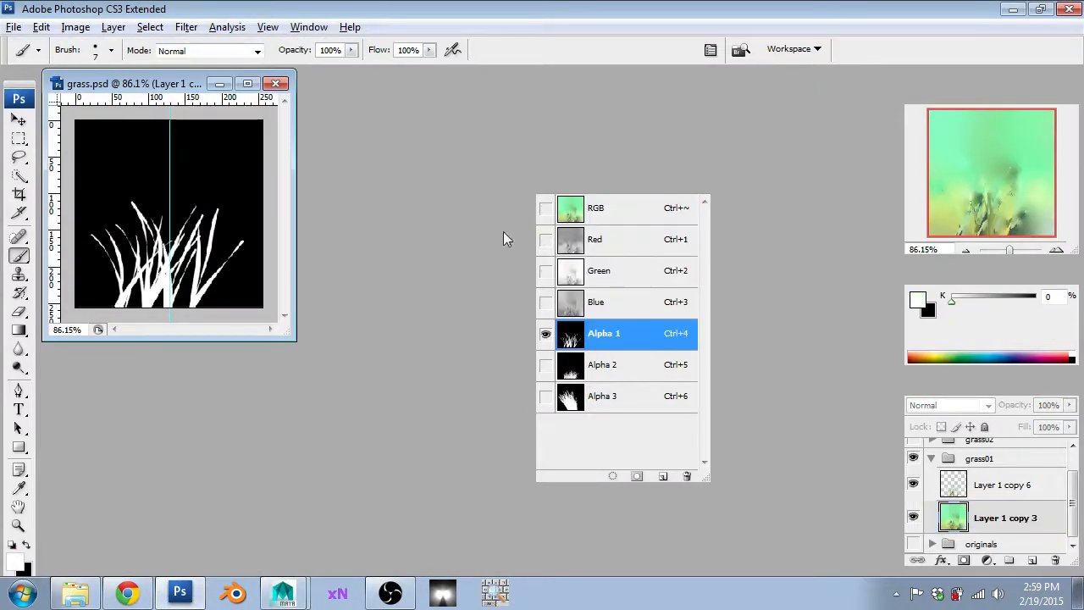
pyautogui.hotkey('ctrl', 'i')
pyautogui.hotkey('ctrl', 'i')
pyautogui.hotkey('alt', 'Tab')
# - Rearrange the graph so place2dTexture13 sits beside mia_material_x7's input side and nature_grass01.tga sits above and between them
pyautogui.scroll(2, 149, 432)
pyautogui.scroll(-5, 154, 432)
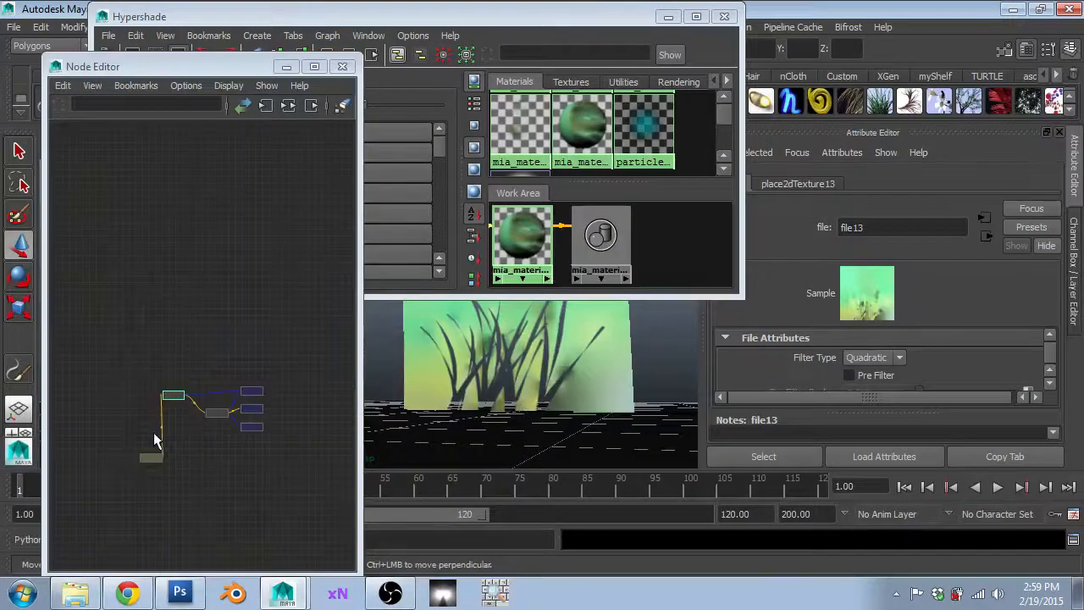
pyautogui.scroll(4, 153, 432)
pyautogui.click(159, 478)
pyautogui.moveTo(159, 478); pyautogui.dragTo(115, 356)
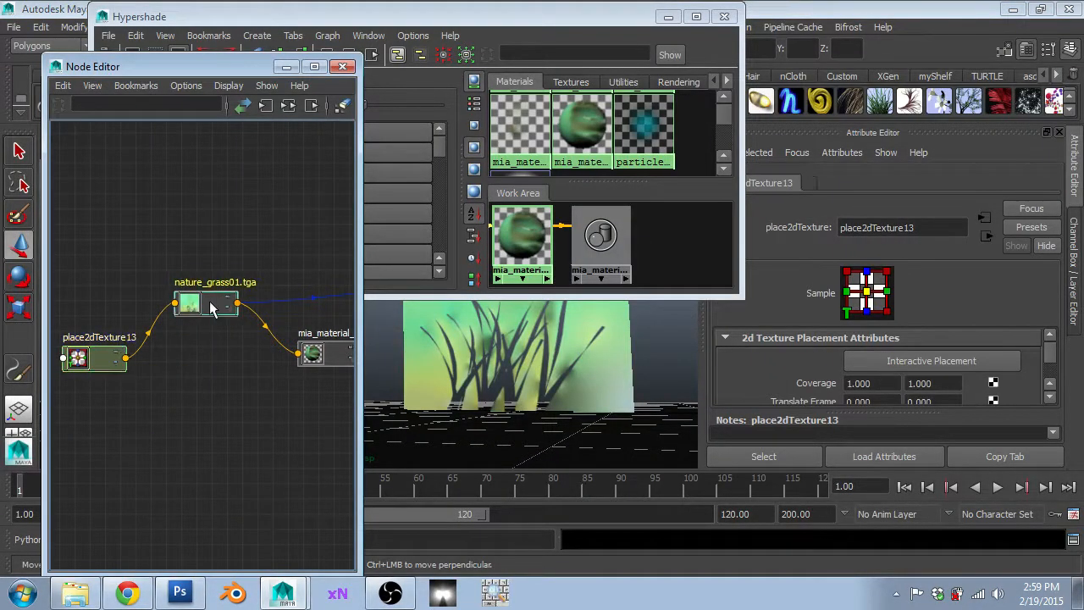
pyautogui.moveTo(210, 300); pyautogui.dragTo(161, 271)
pyautogui.scroll(2, 180, 284)
pyautogui.scroll(-1, 178, 293)
pyautogui.moveTo(178, 293); pyautogui.dragTo(158, 356, button='middle')
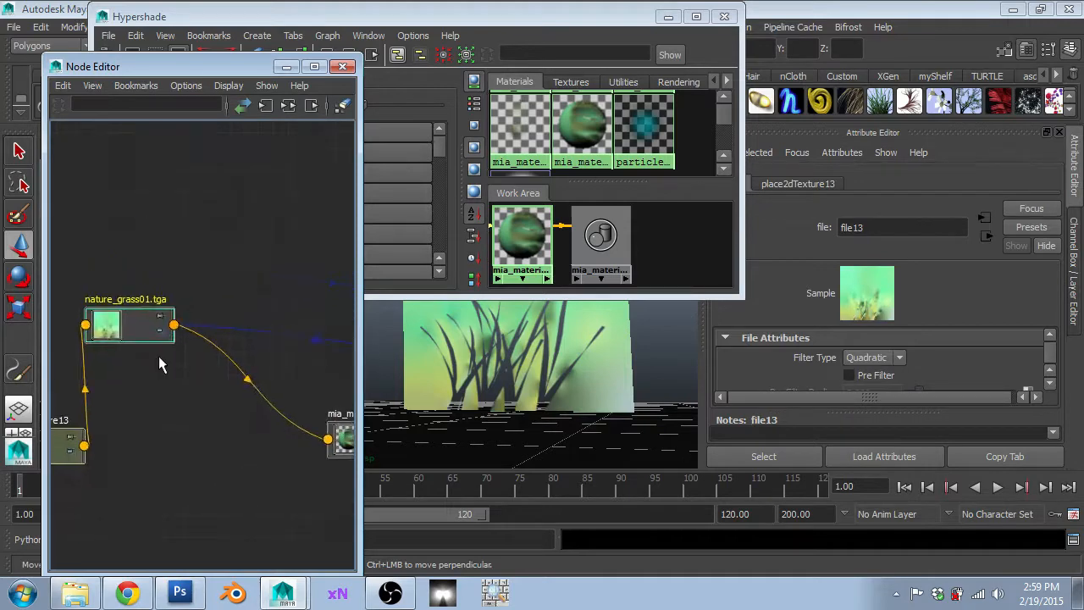
pyautogui.scroll(-2, 156, 352)
# - Compare the card with the neighbouring grass cards in the perspective view and review mia_material_x7's attributes down to Reflection
pyautogui.press('a')
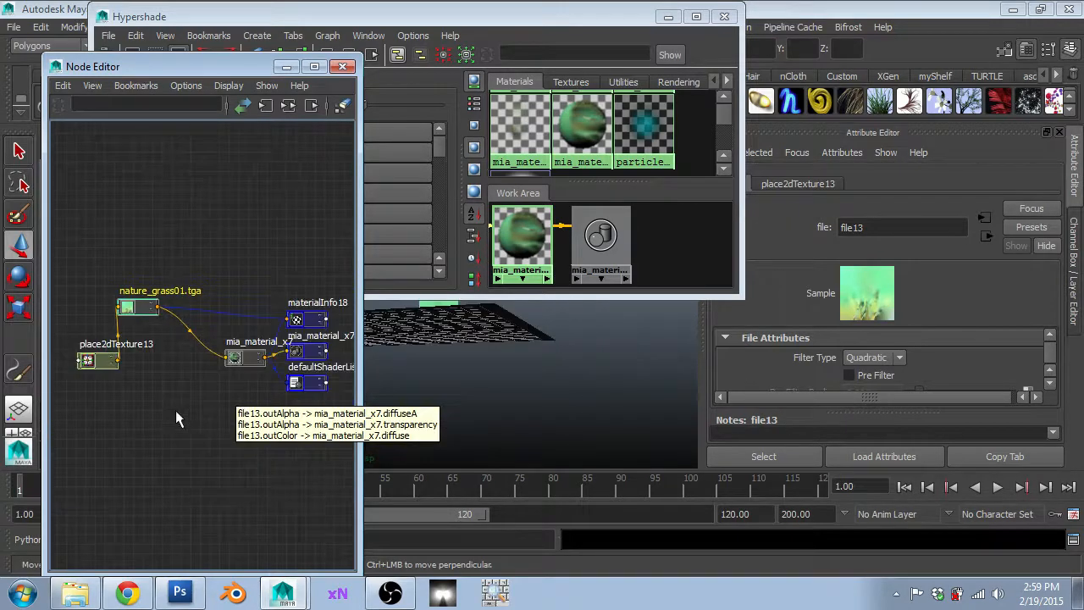
pyautogui.scroll(4, 198, 394)
pyautogui.click(495, 420)
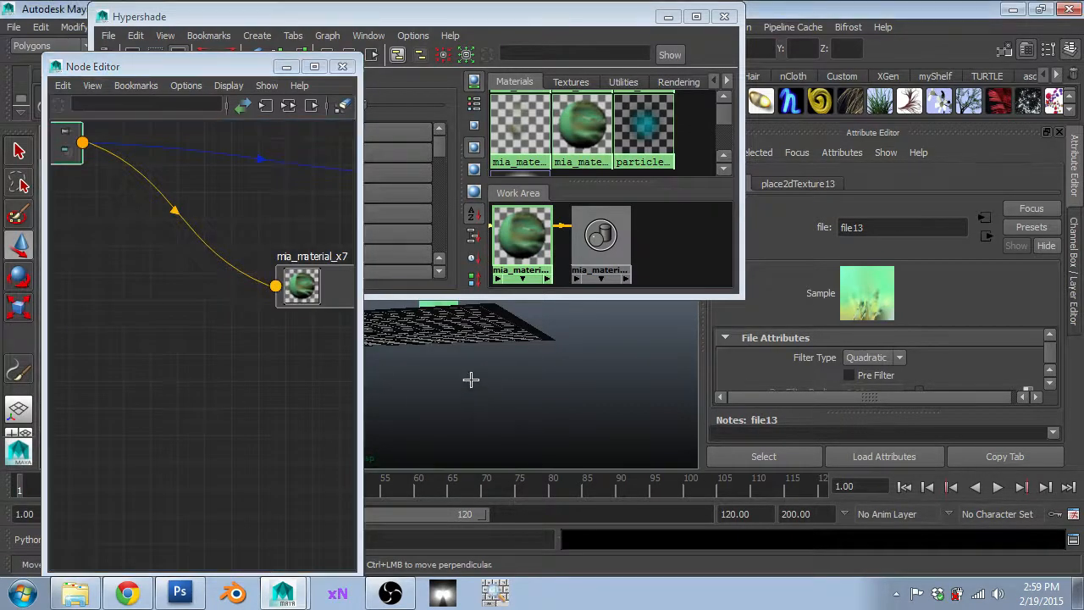
pyautogui.keyDown('alt'); pyautogui.moveTo(471, 380); pyautogui.dragTo(496, 351); pyautogui.keyUp('alt')
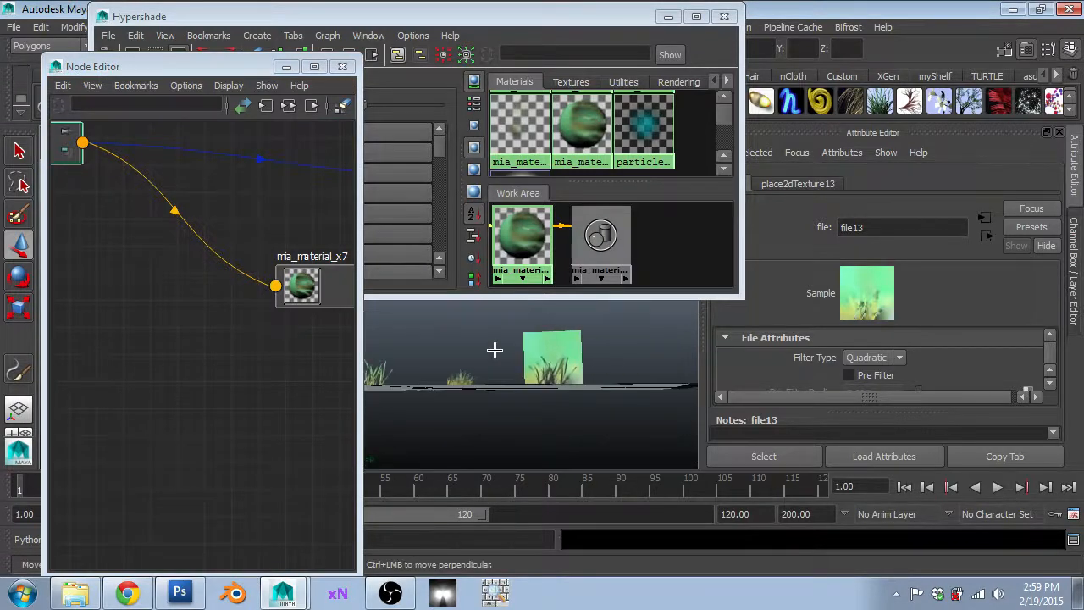
pyautogui.click(172, 204)
pyautogui.click(303, 286)
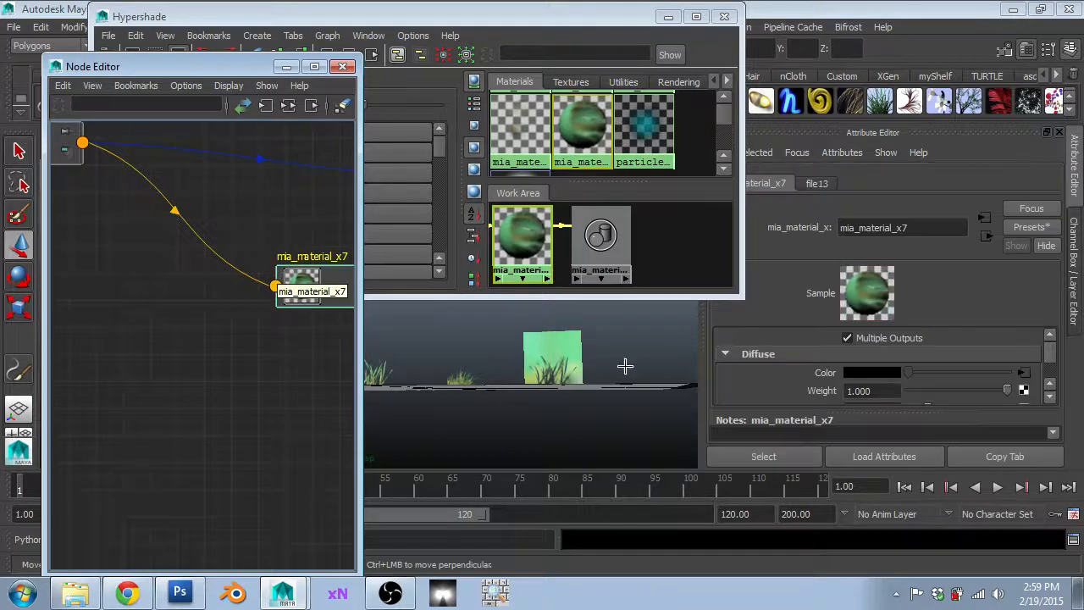
pyautogui.scroll(-2, 809, 390)
pyautogui.scroll(-4, 807, 382)
pyautogui.scroll(2, 808, 382)
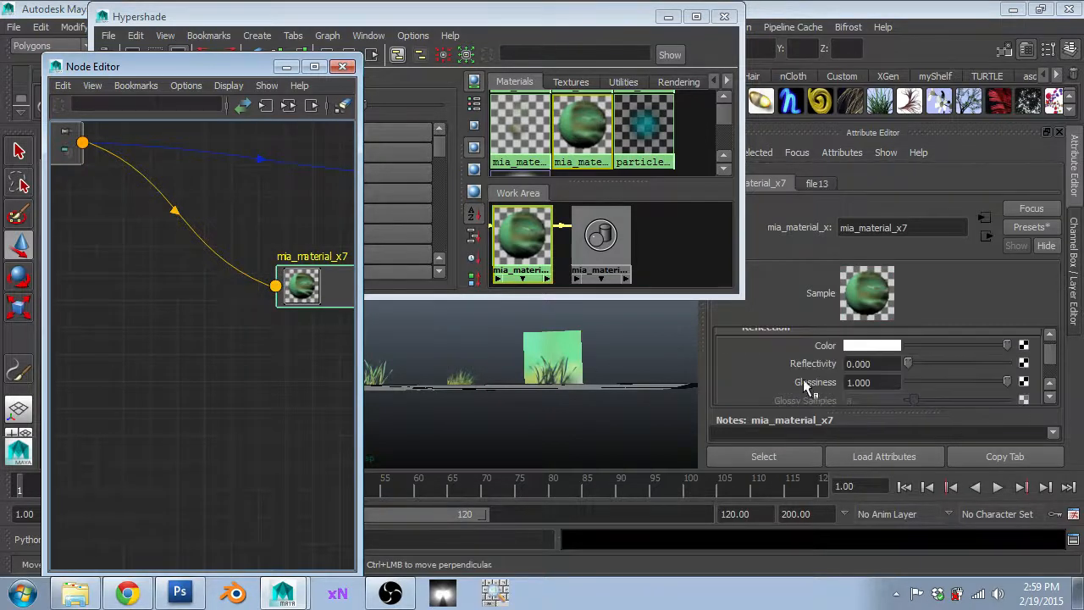
# - Create a reverse node in the Node Editor and place it below the nature_grass01.tga and mia_material_x7 nodes
pyautogui.keyDown('alt'); pyautogui.moveTo(233, 300); pyautogui.dragTo(278, 366, button='middle'); pyautogui.keyUp('alt')
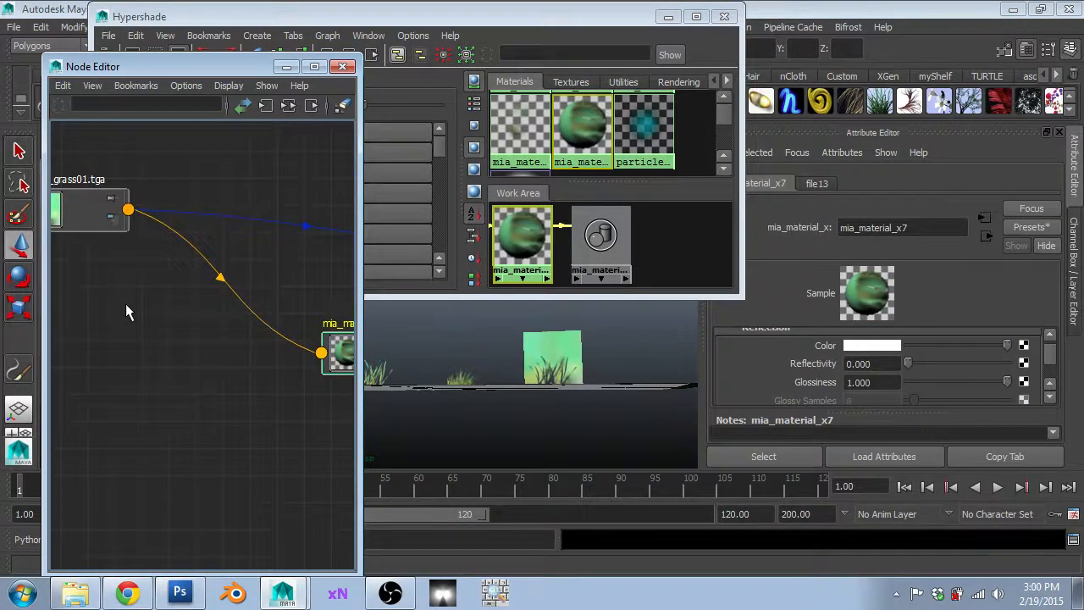
pyautogui.scroll(-3, 126, 303)
pyautogui.press('Tab')
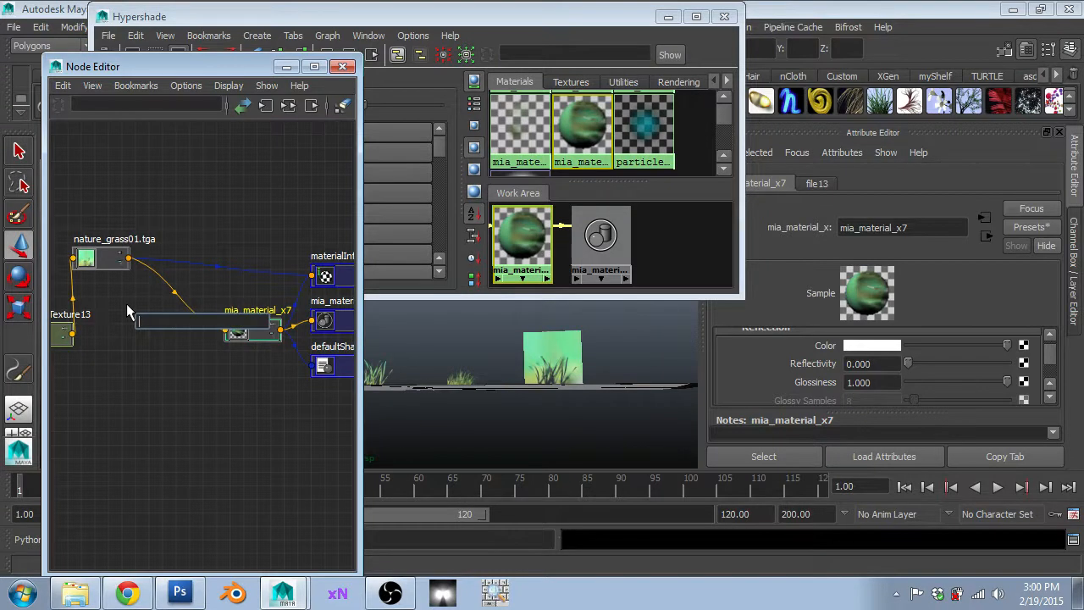
pyautogui.write('reverse')
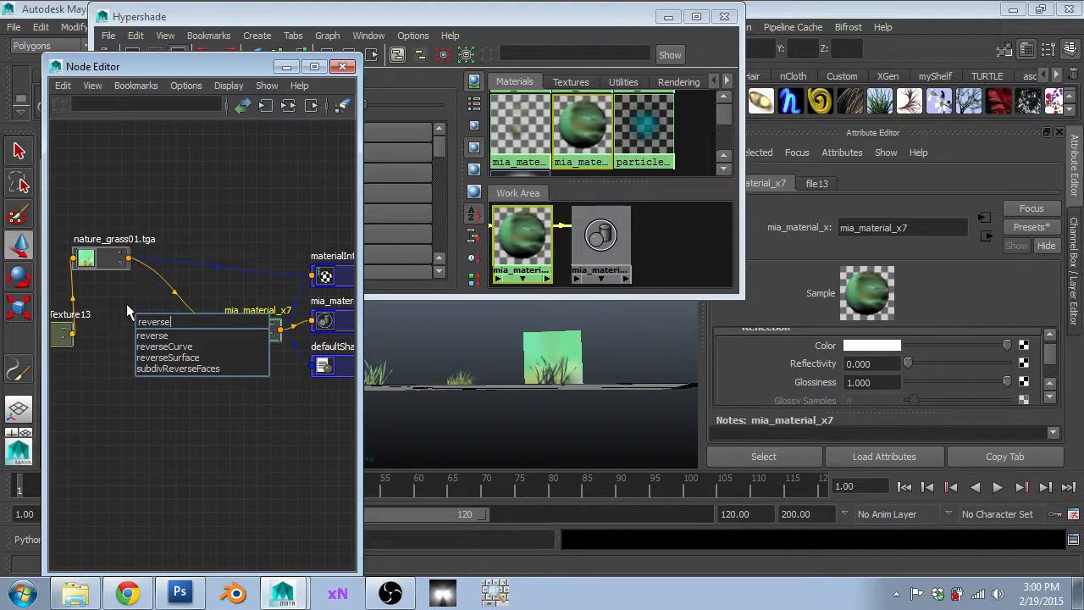
pyautogui.press('Down')
pyautogui.press('Return')
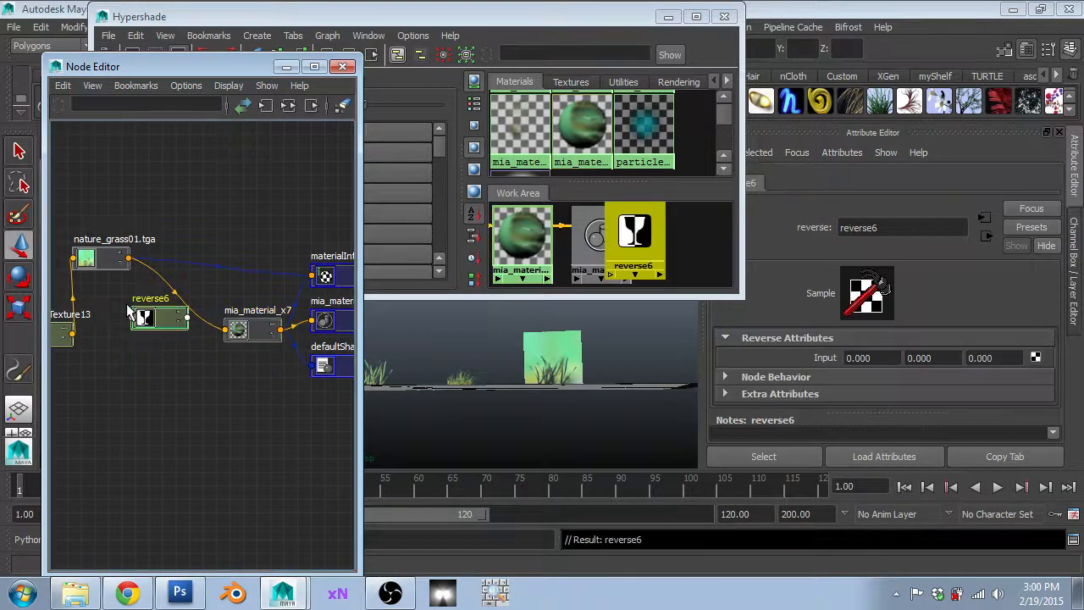
pyautogui.moveTo(157, 320); pyautogui.dragTo(147, 399)
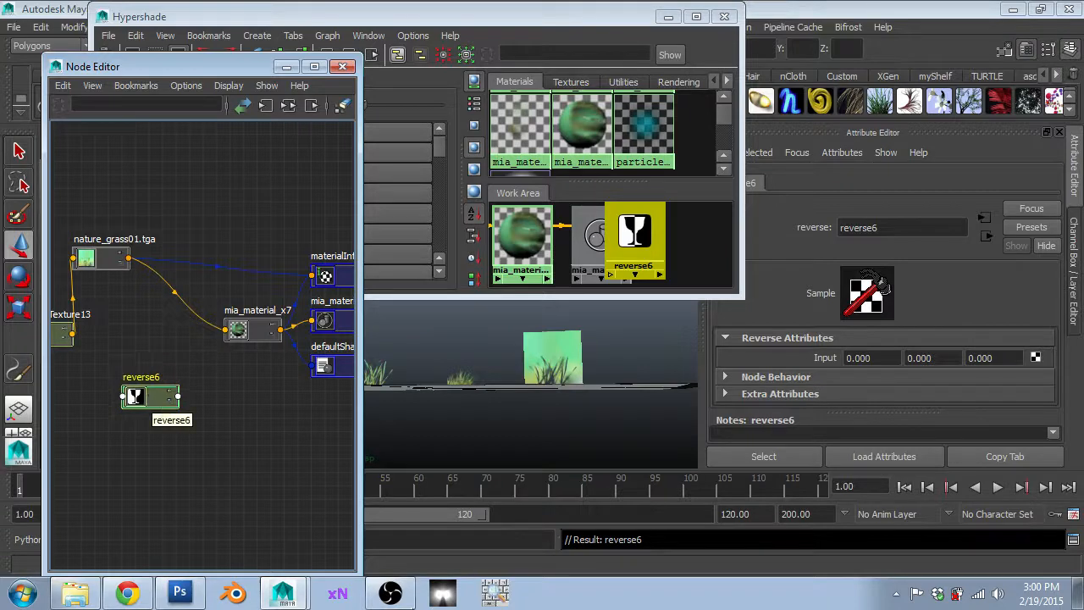
# - Launch the osdHotkey application and allow it to run despite the security warning
pyautogui.click(484, 599)
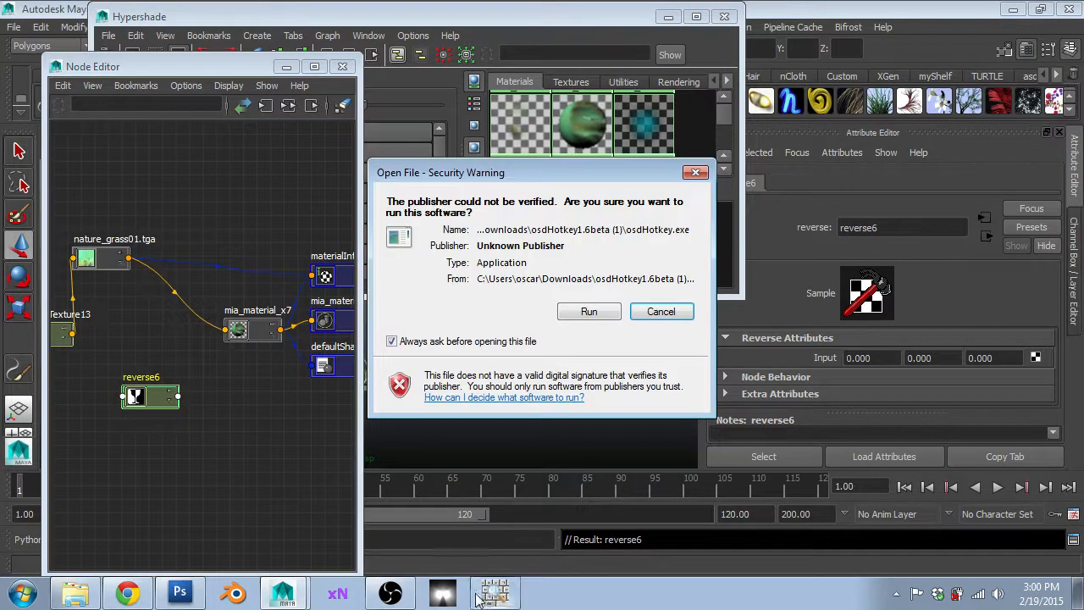
pyautogui.click(587, 313)
pyautogui.scroll(3, 154, 426)
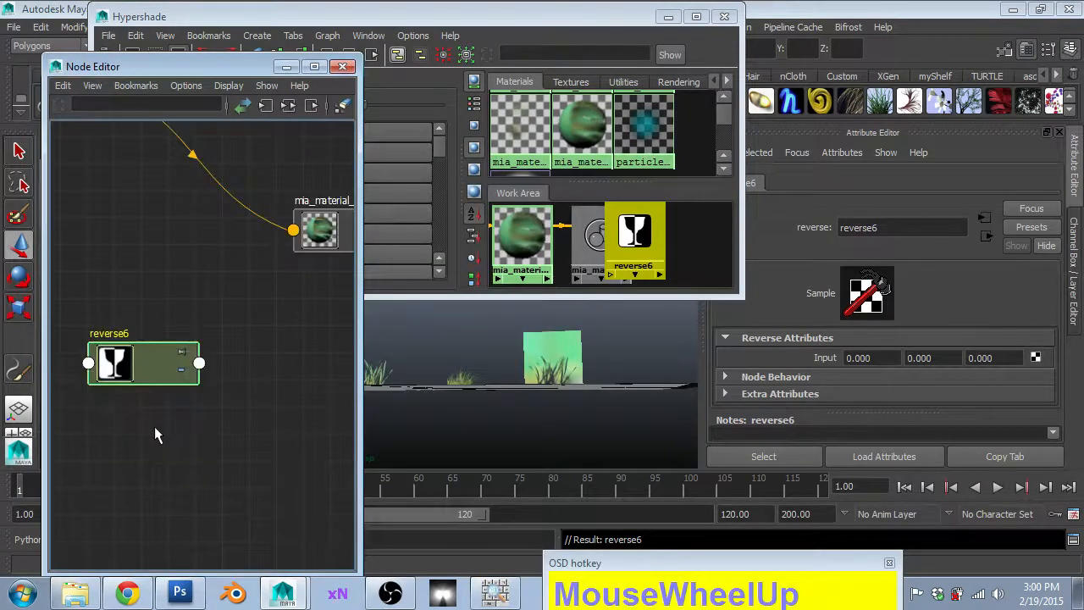
pyautogui.scroll(-1, 172, 348)
pyautogui.scroll(-2, 122, 299)
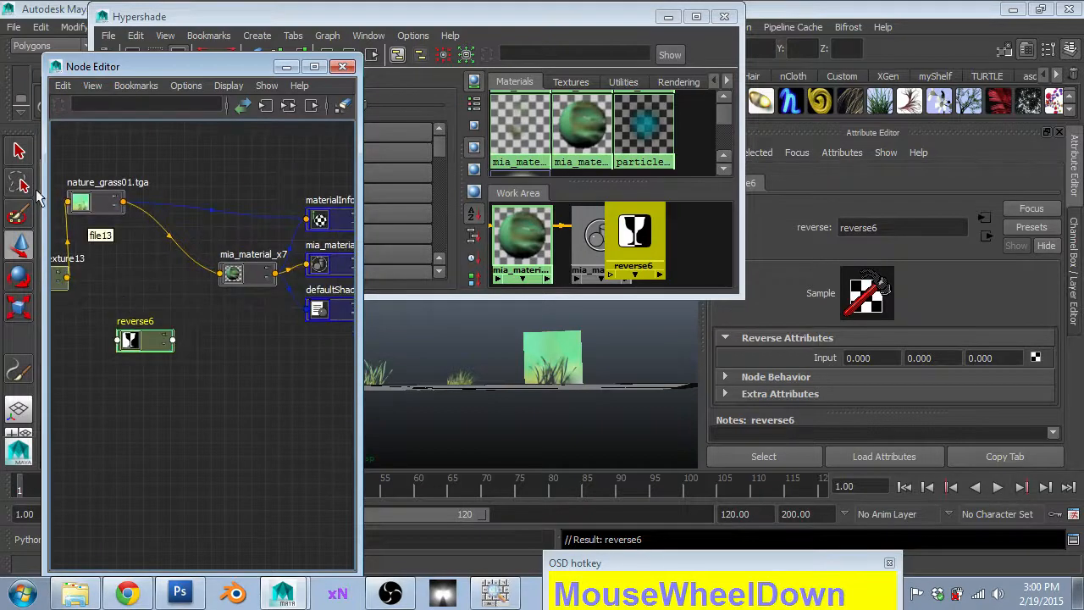
# - Connect the Out Alpha of nature_grass01.tga to the Input X of the reverse6 node
pyautogui.scroll(1, 172, 316)
pyautogui.keyDown('alt'); pyautogui.moveTo(172, 316); pyautogui.dragTo(243, 356, button='middle'); pyautogui.keyUp('alt')
pyautogui.scroll(1, 243, 355)
pyautogui.scroll(-1, 186, 263)
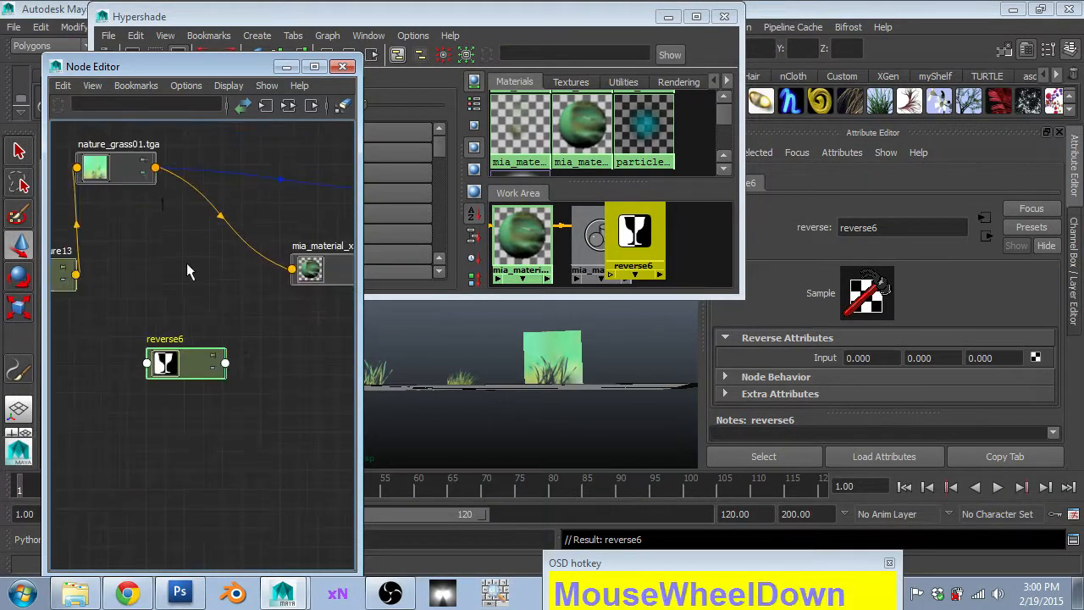
pyautogui.click(155, 168)
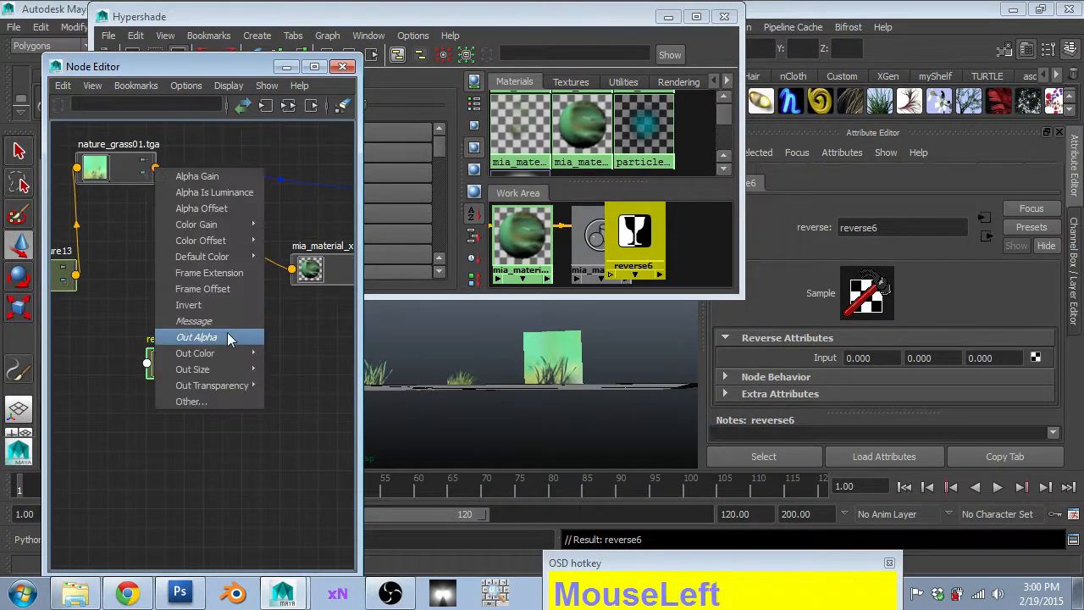
pyautogui.click(228, 338)
pyautogui.click(149, 363)
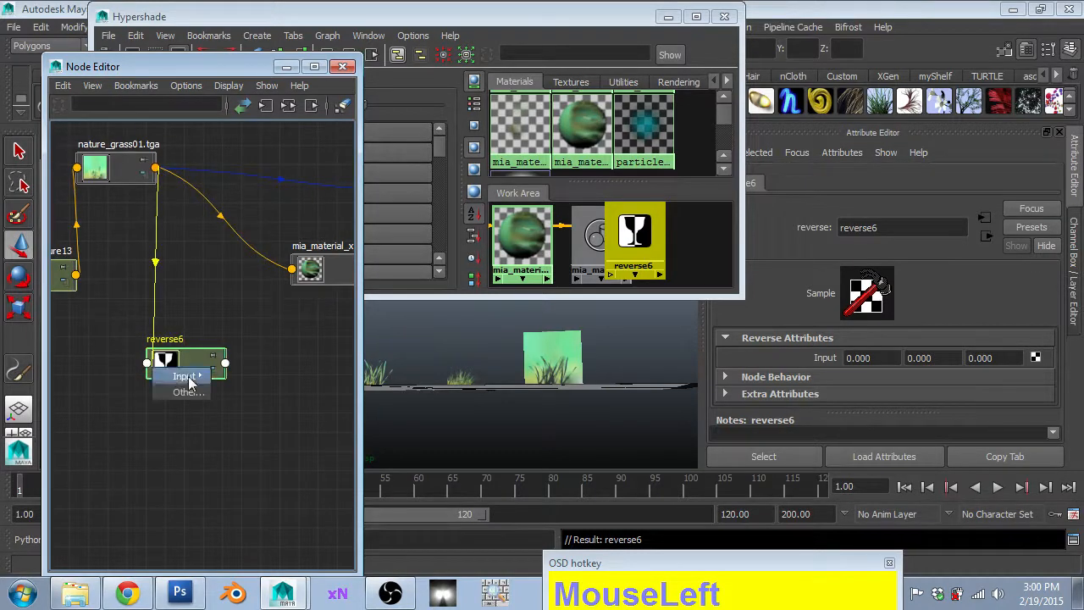
pyautogui.moveTo(189, 376)
pyautogui.click(238, 378)
# - Reposition the reverse6 node and connect its Output X to the Transparency of mia_material_x7
pyautogui.moveTo(225, 362); pyautogui.dragTo(262, 346)
pyautogui.click(175, 328)
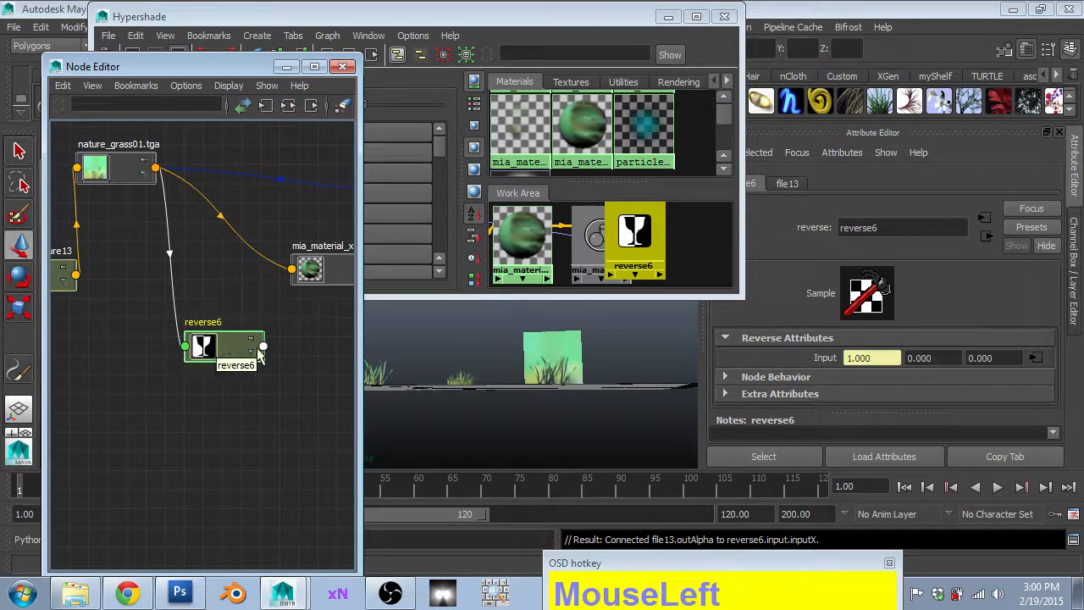
pyautogui.moveTo(230, 348); pyautogui.dragTo(320, 415)
pyautogui.click(291, 269)
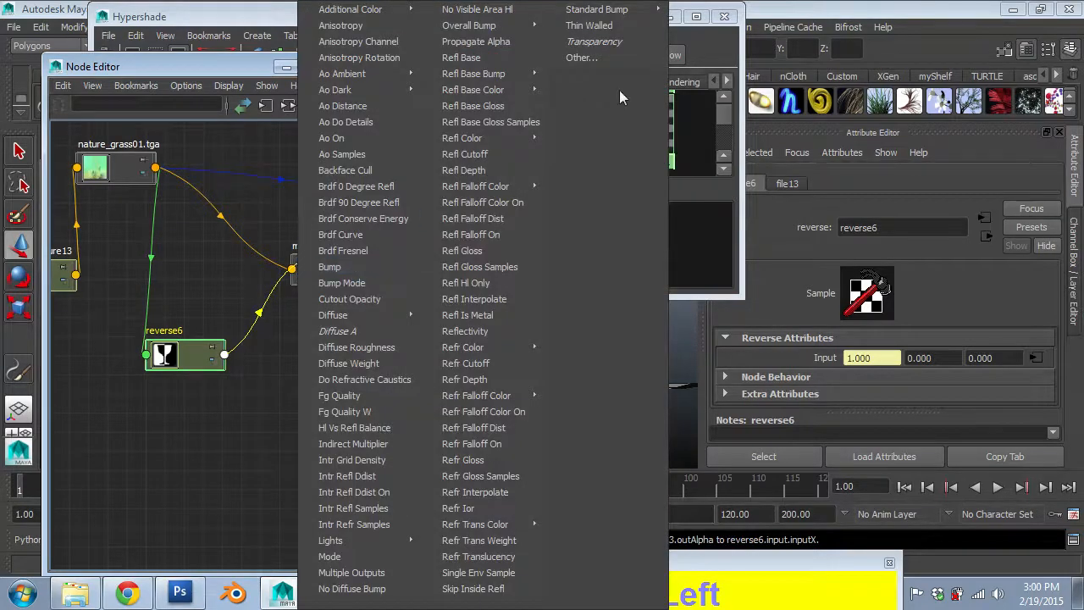
pyautogui.click(610, 42)
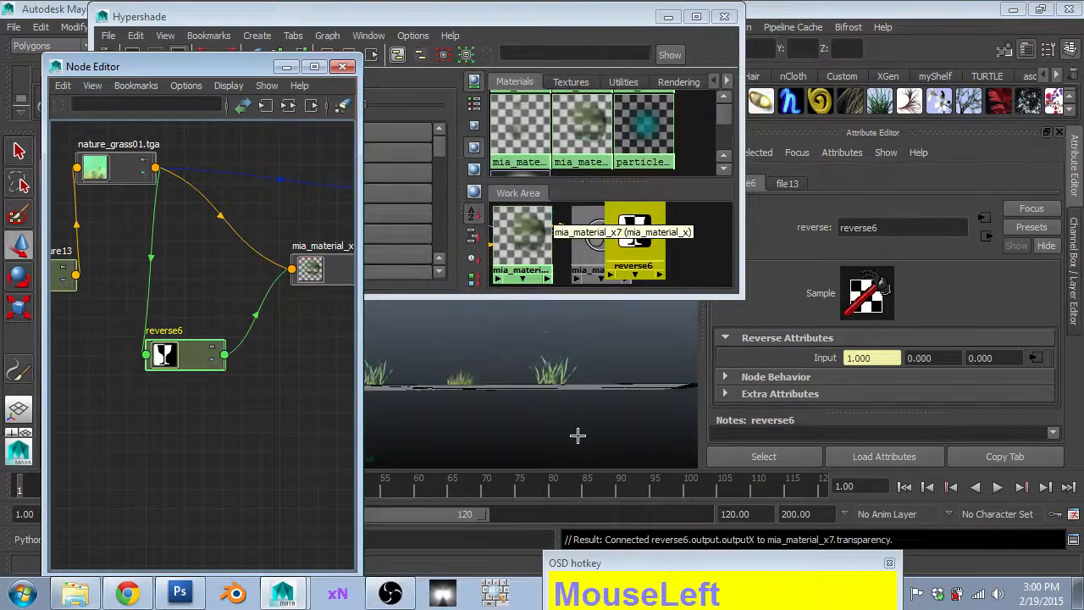
# - Inspect the grass card's reversed transparency in the perspective view and move the Hypershade window down
pyautogui.scroll(2, 578, 435)
pyautogui.scroll(-2, 605, 402)
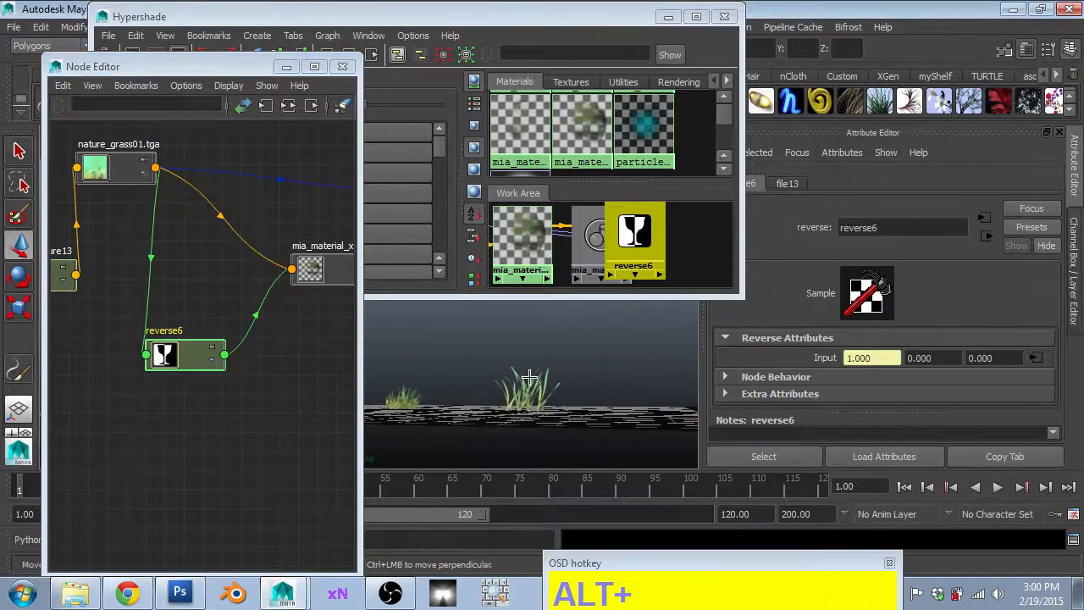
pyautogui.scroll(2, 529, 377)
pyautogui.moveTo(553, 17); pyautogui.dragTo(553, 100)
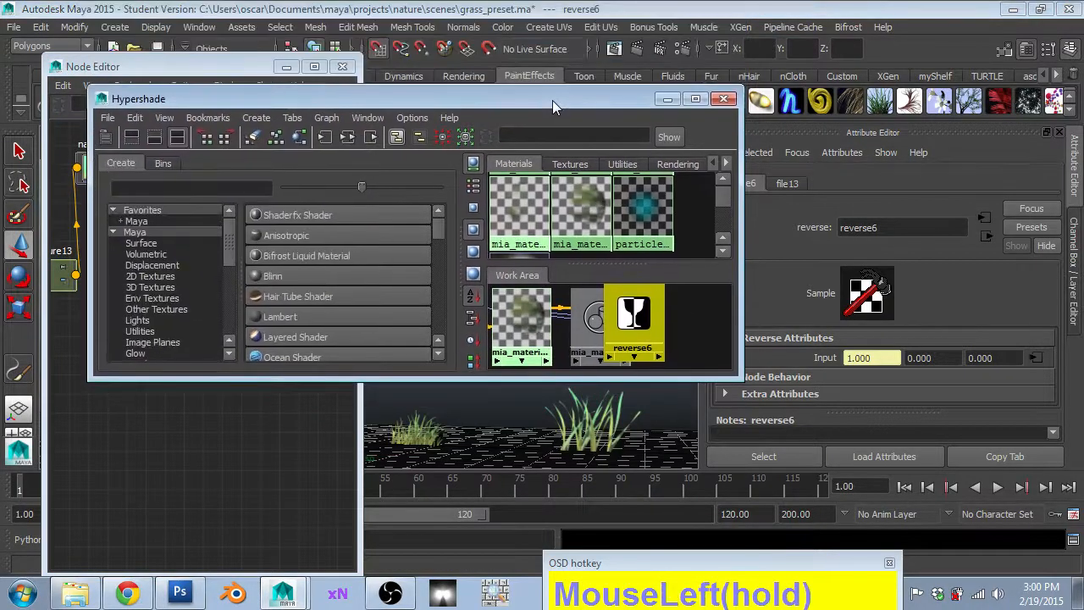
# - Narrow the Hypershade window, render the grass cards with mental ray, review the whole image and close the render window
pyautogui.moveTo(742, 204); pyautogui.dragTo(429, 203)
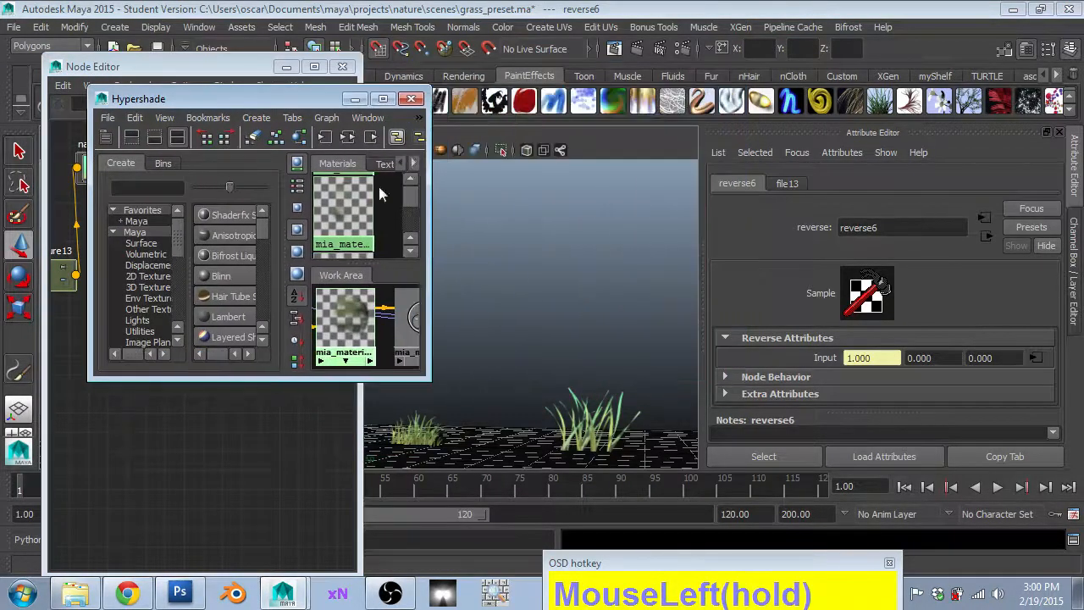
pyautogui.click(635, 49)
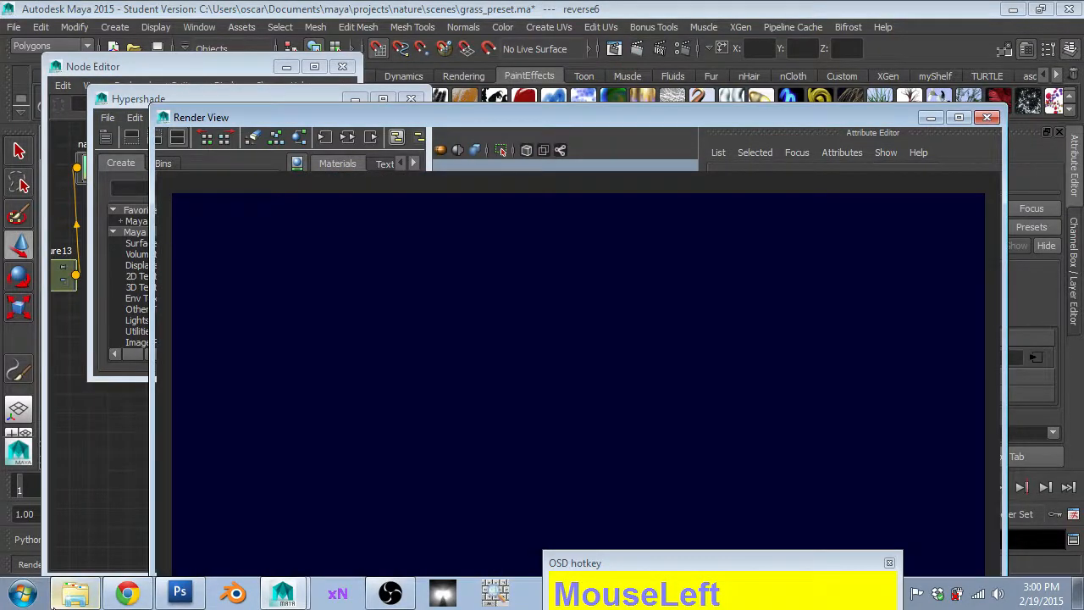
pyautogui.scroll(-3, 763, 483)
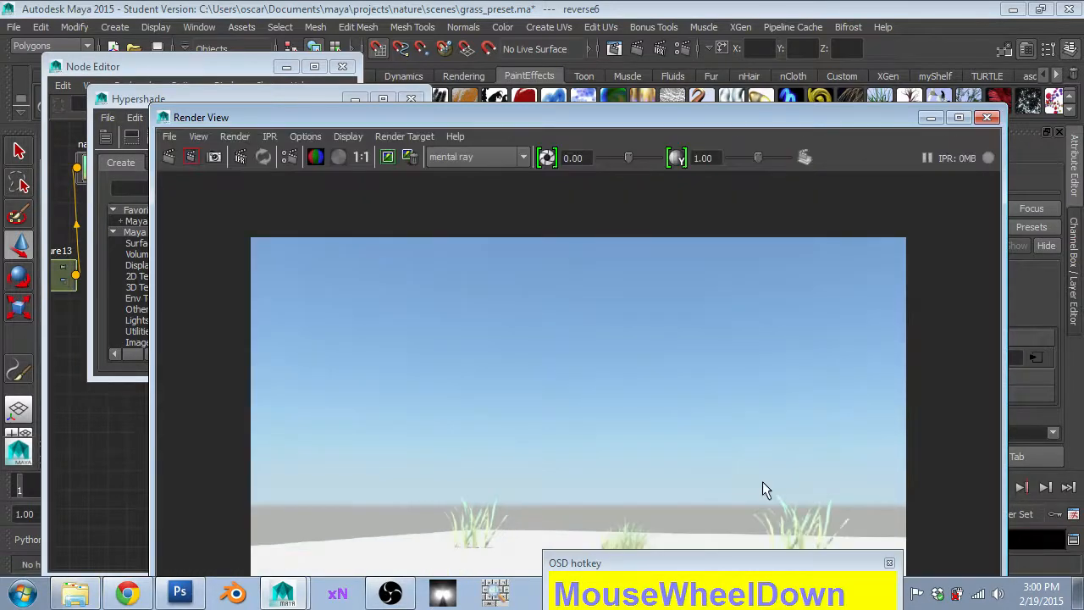
pyautogui.scroll(-1, 788, 481)
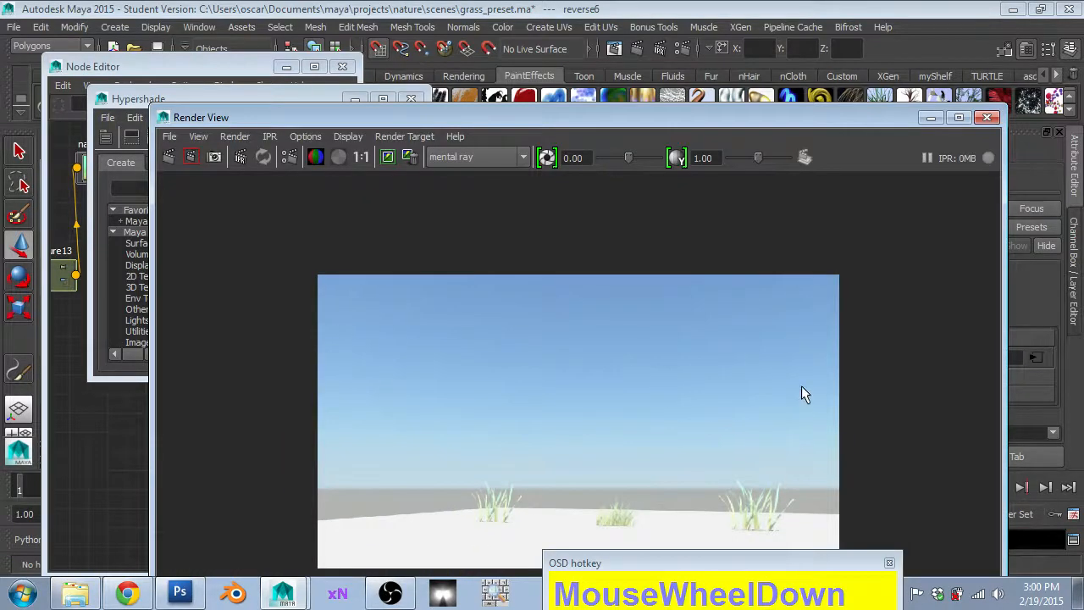
pyautogui.click(987, 117)
# - Inspect the edges and blades of the grass card closely in the perspective view from several angles
pyautogui.scroll(1, 627, 331)
pyautogui.scroll(-1, 581, 373)
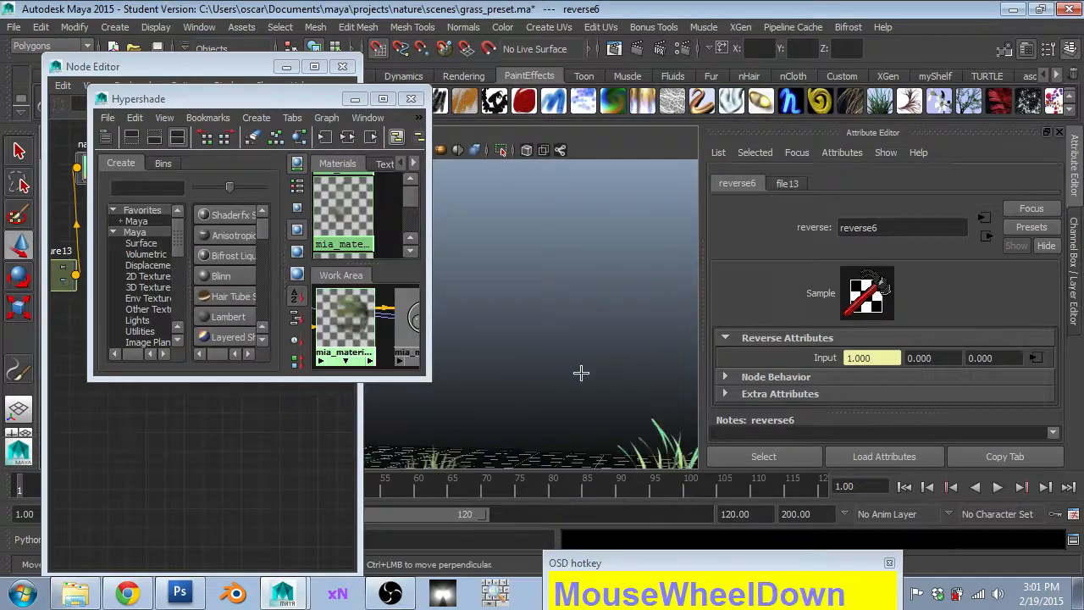
pyautogui.keyDown('alt'); pyautogui.moveTo(470, 319); pyautogui.dragTo(530, 356); pyautogui.keyUp('alt')
pyautogui.keyDown('alt'); pyautogui.moveTo(501, 294); pyautogui.dragTo(415, 208, button='middle'); pyautogui.keyUp('alt')
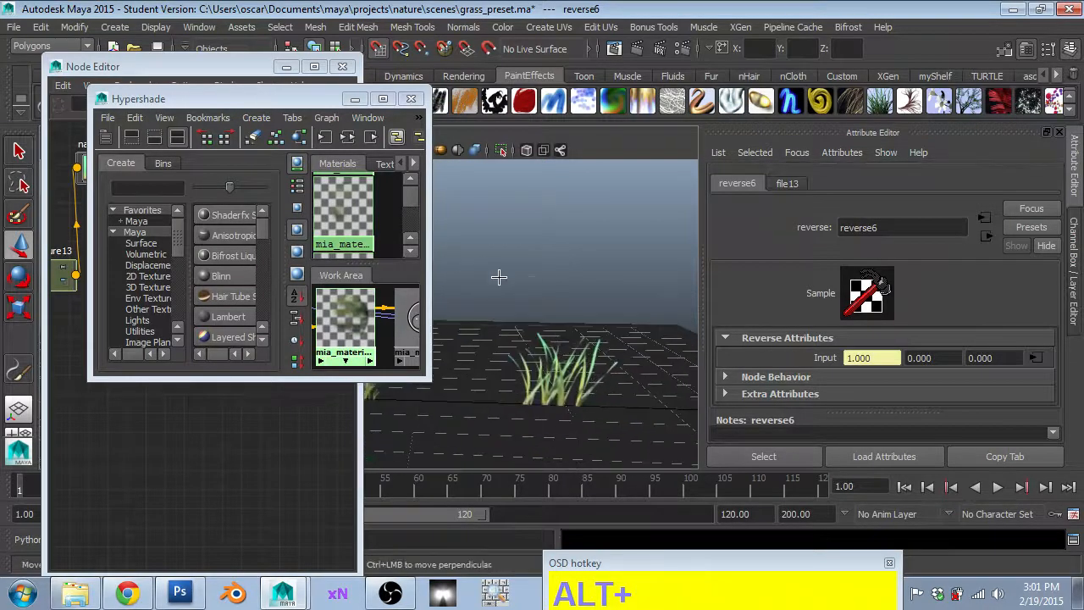
pyautogui.keyDown('alt'); pyautogui.moveTo(499, 277); pyautogui.dragTo(565, 357); pyautogui.keyUp('alt')
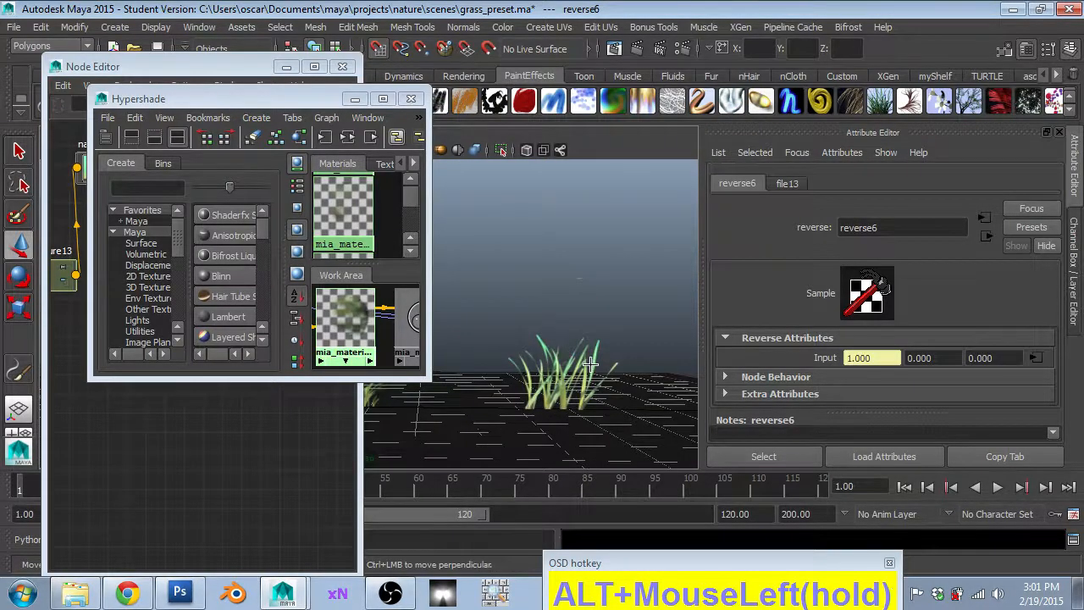
pyautogui.scroll(1, 591, 360)
pyautogui.scroll(-1, 601, 341)
pyautogui.keyDown('alt'); pyautogui.moveTo(600, 341); pyautogui.dragTo(551, 272, button='middle'); pyautogui.keyUp('alt')
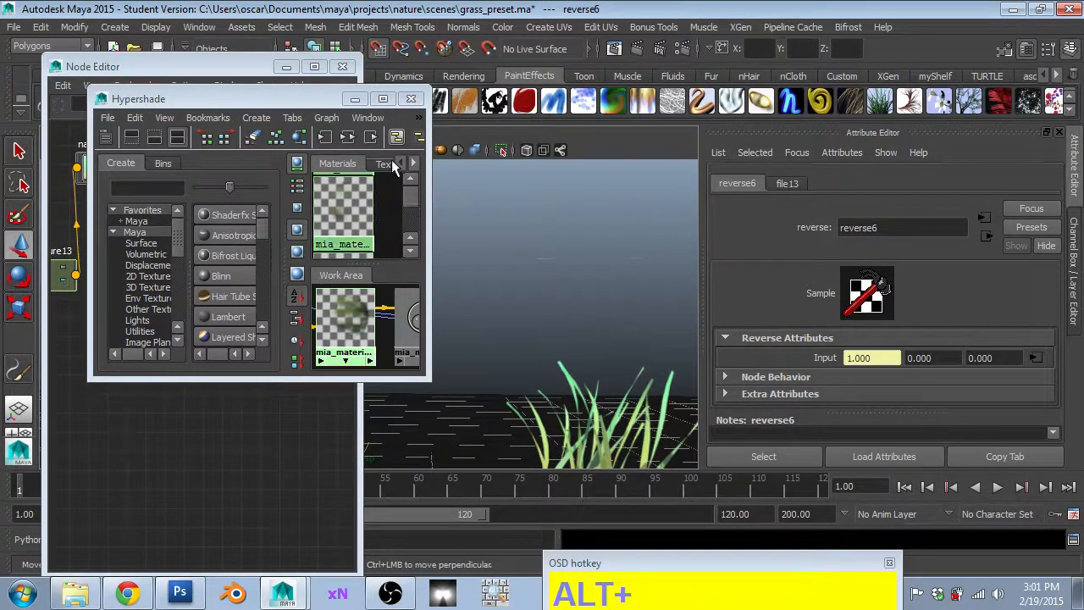
pyautogui.keyDown('alt'); pyautogui.moveTo(605, 413); pyautogui.dragTo(603, 239, button='middle'); pyautogui.keyUp('alt')
pyautogui.scroll(-3, 618, 394)
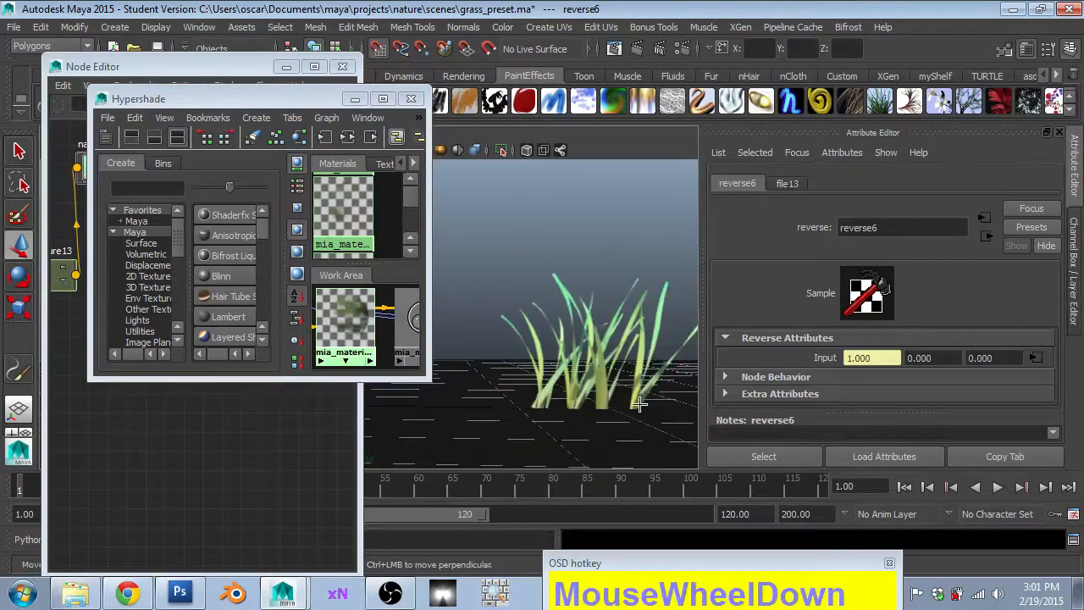
pyautogui.keyDown('alt'); pyautogui.moveTo(631, 406); pyautogui.dragTo(589, 423, button='middle'); pyautogui.keyUp('alt')
pyautogui.scroll(-3, 588, 424)
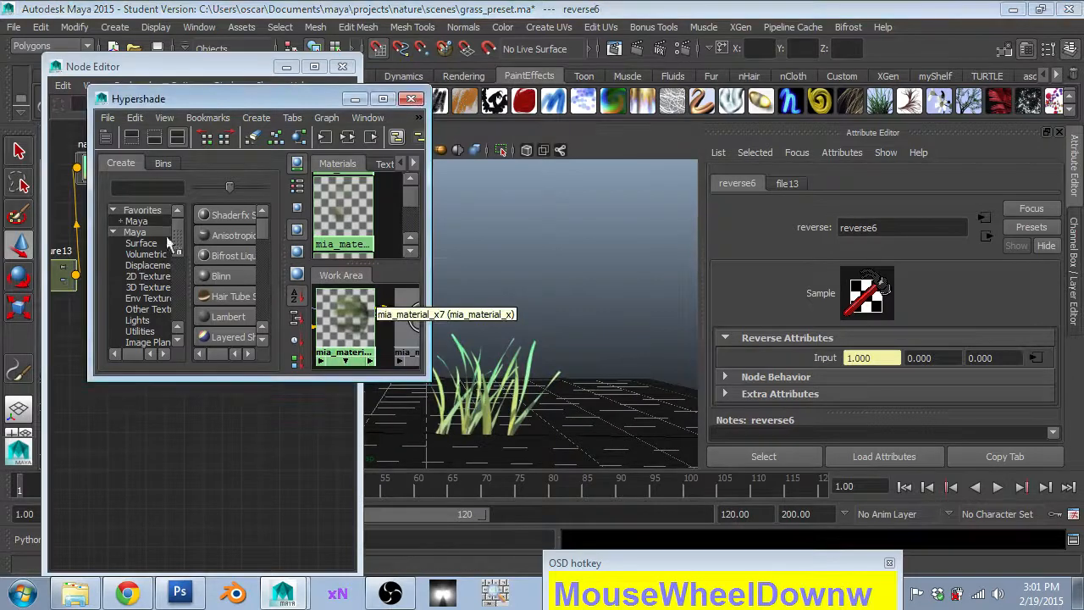
# - Move the Hypershade window off the Node Editor and select the place2dTexture13 node of the grass texture
pyautogui.moveTo(411, 317); pyautogui.dragTo(536, 403)
pyautogui.moveTo(233, 99); pyautogui.dragTo(552, 178)
pyautogui.scroll(-3, 111, 238)
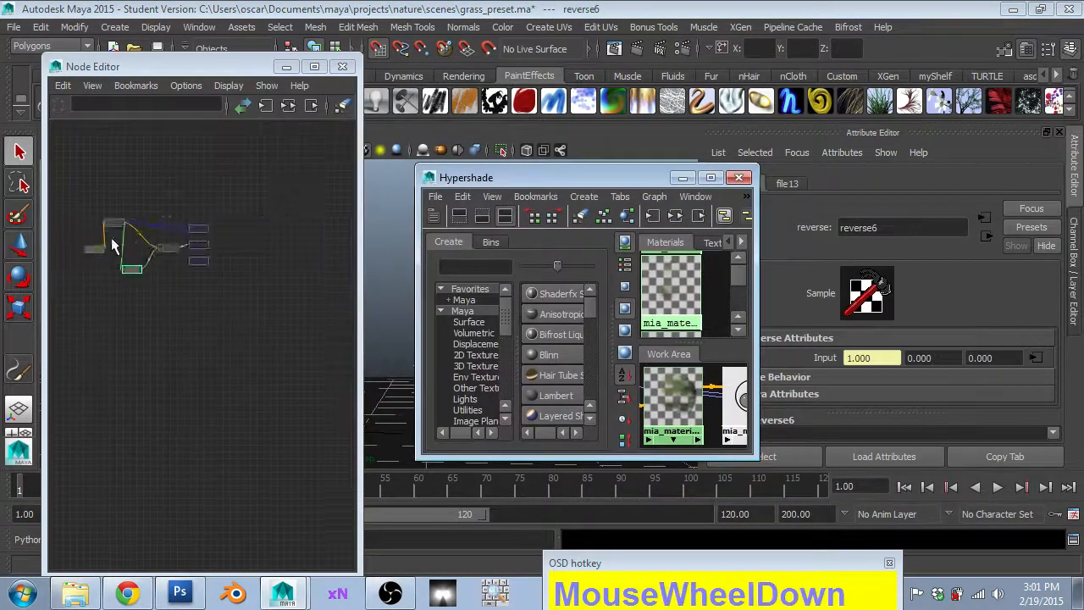
pyautogui.scroll(4, 111, 237)
pyautogui.click(76, 244)
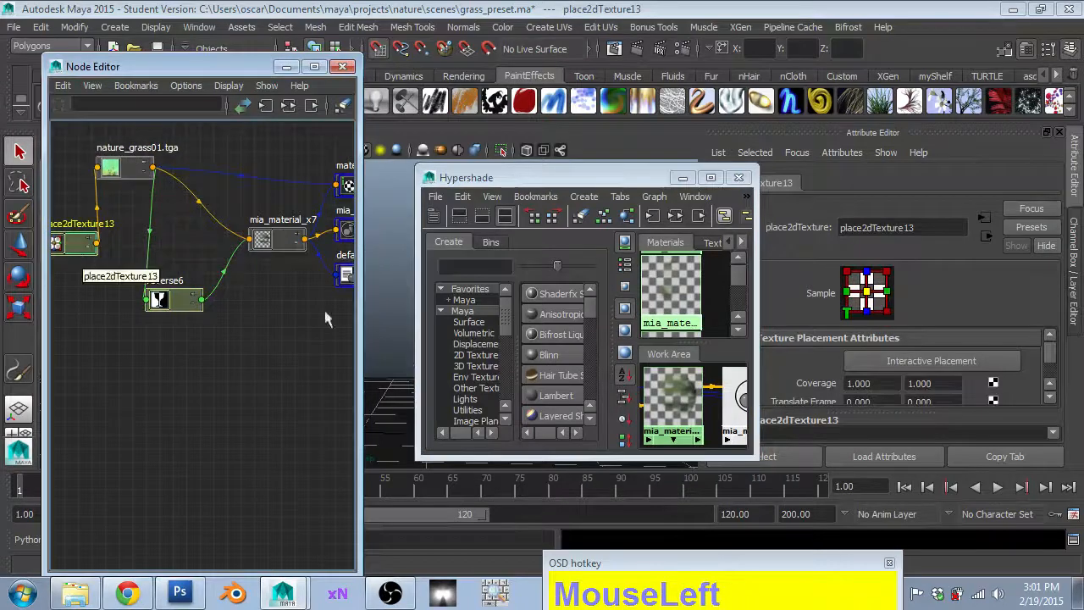
# - Set the Repeat UV of place2dTexture13 to 0.99 in both directions and check the grass card in the viewport
pyautogui.scroll(-3, 858, 366)
pyautogui.click(858, 385)
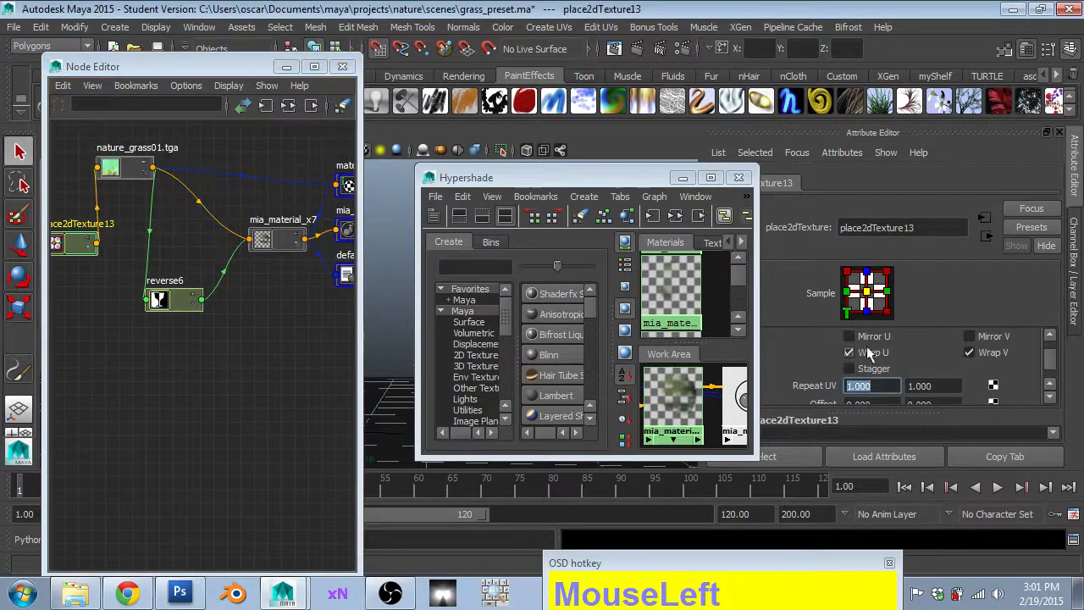
pyautogui.moveTo(560, 185); pyautogui.dragTo(164, 215)
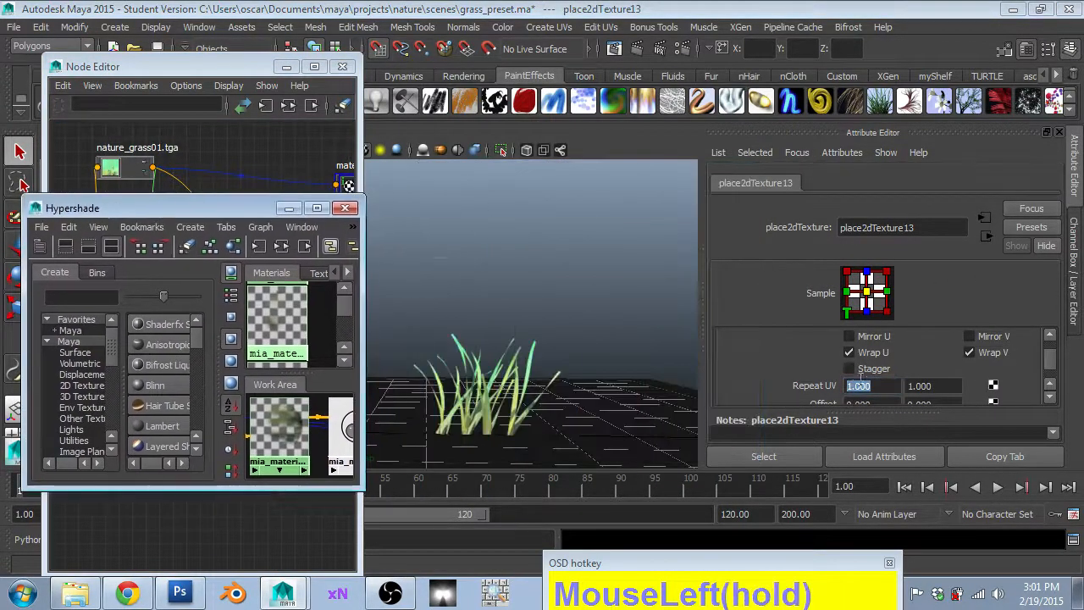
pyautogui.click(858, 386)
pyautogui.write('.99')
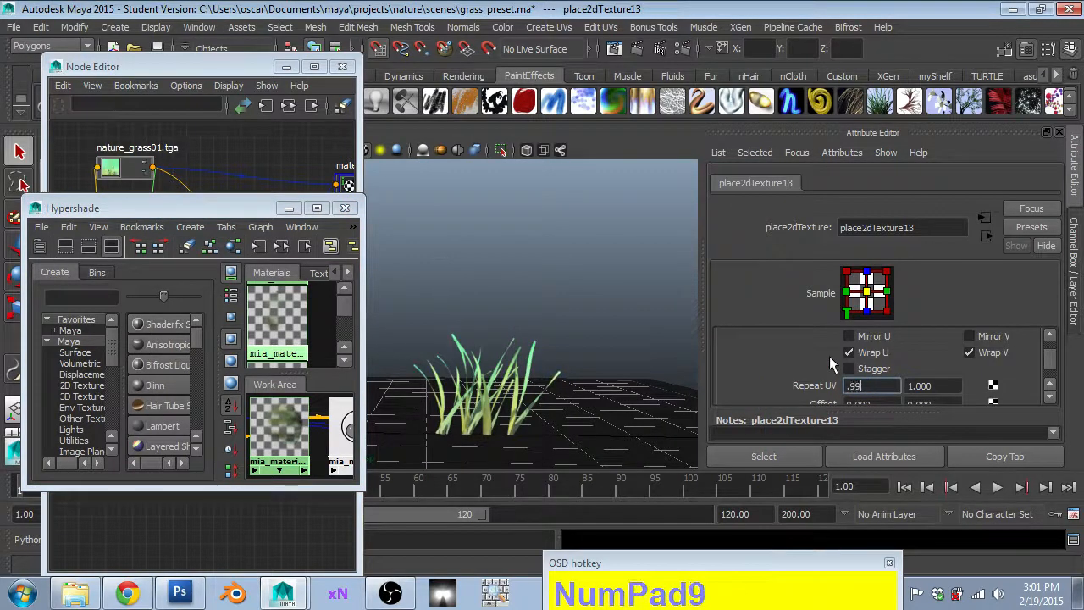
pyautogui.press('Tab')
pyautogui.write('.99')
pyautogui.press('Return')
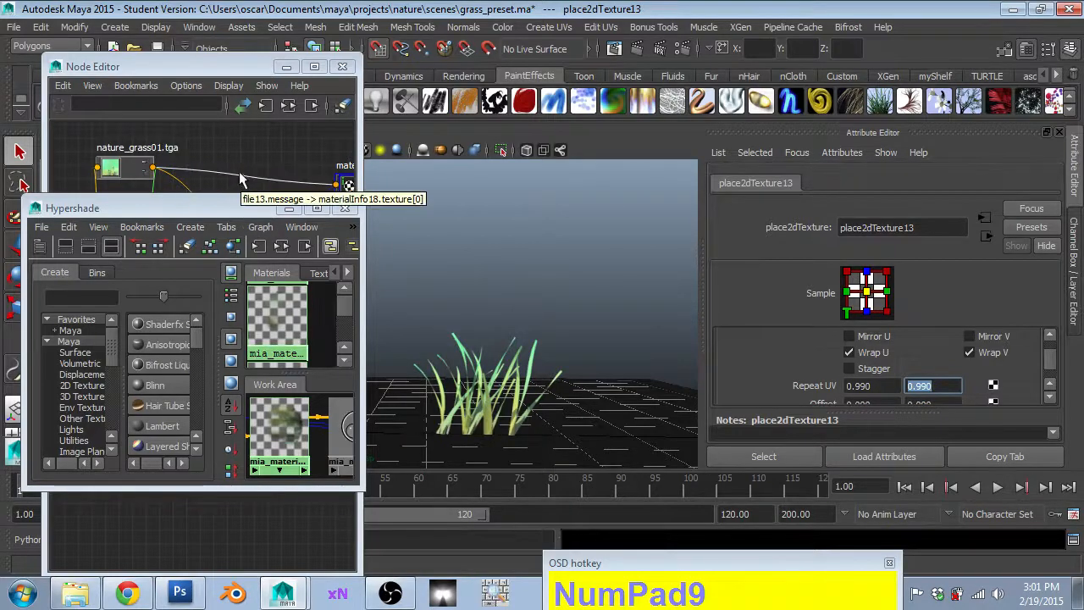
pyautogui.scroll(3, 566, 310)
pyautogui.scroll(-4, 445, 312)
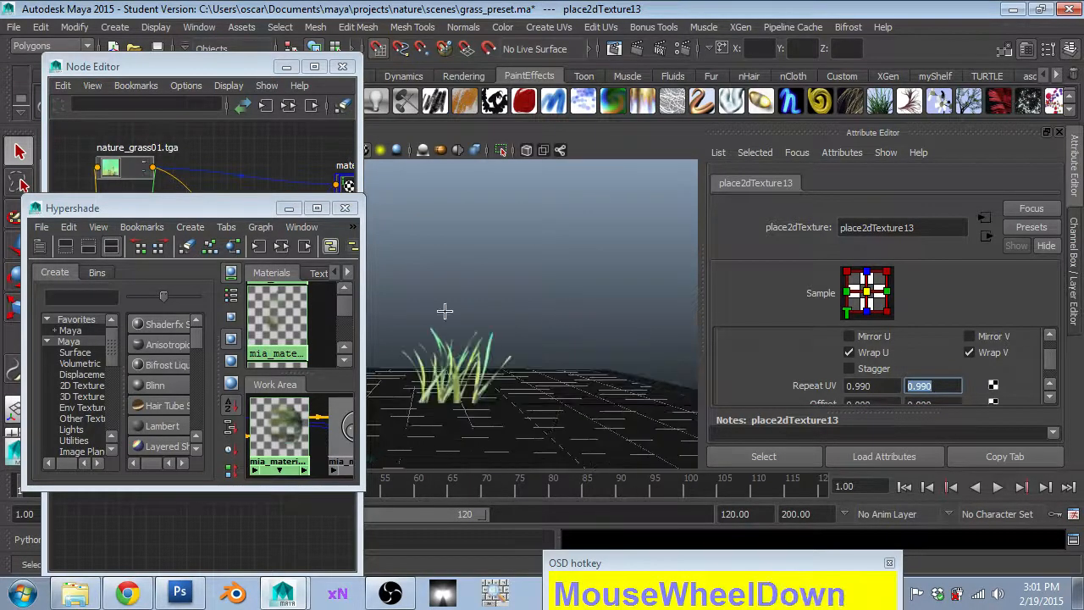
pyautogui.scroll(2, 518, 408)
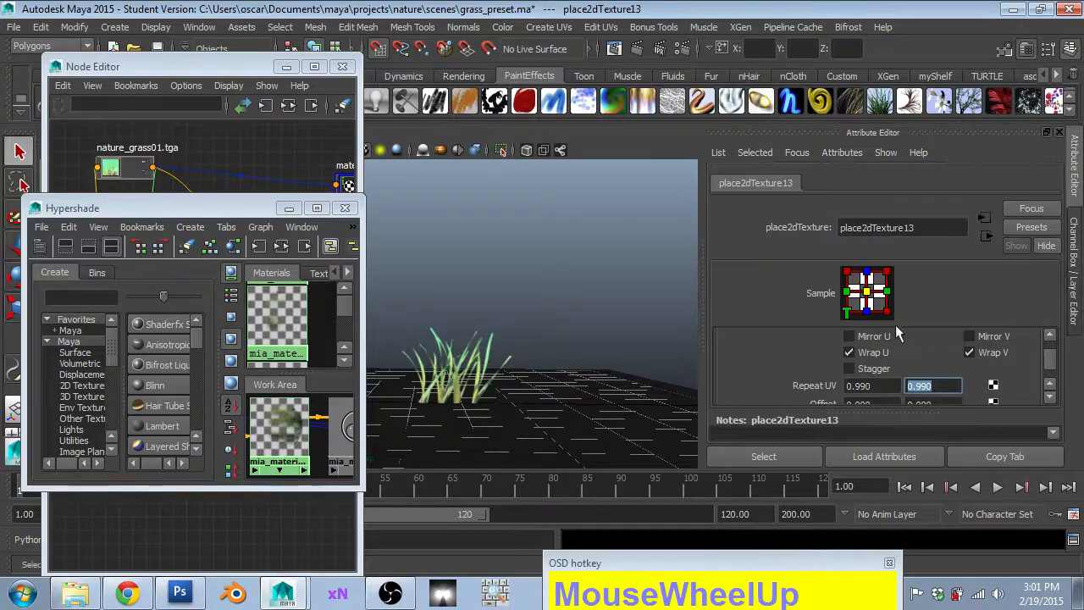
# - Set the Filter Type of the nature_grass01.tga file texture to Off and check the grass card up close
pyautogui.click(291, 88)
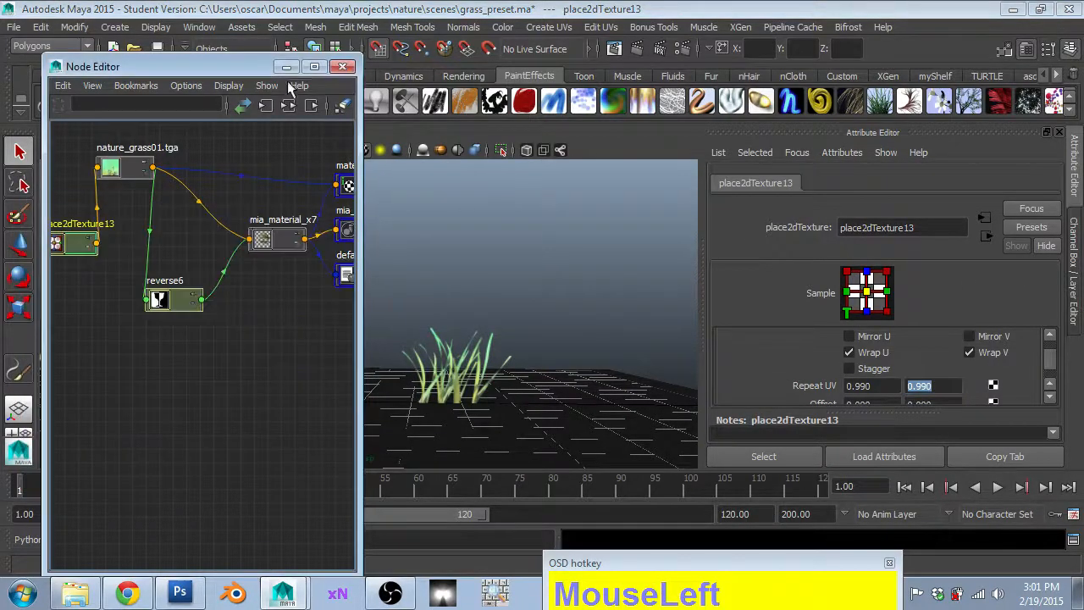
pyautogui.click(120, 169)
pyautogui.scroll(-1, 834, 362)
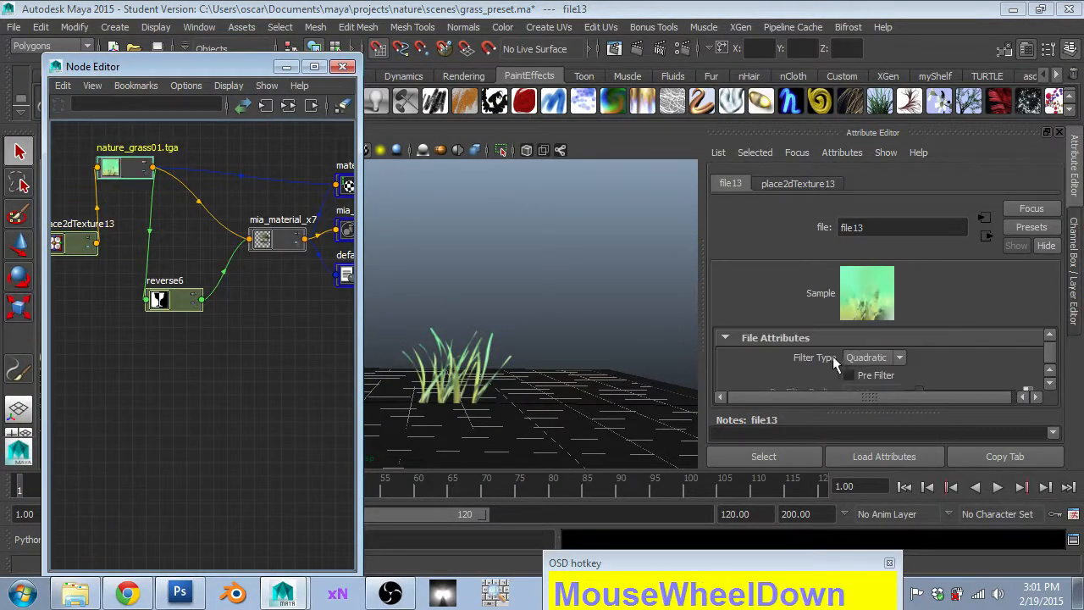
pyautogui.scroll(1, 837, 360)
pyautogui.moveTo(864, 357)
pyautogui.mouseDown()
pyautogui.moveTo(851, 392)
pyautogui.moveTo(851, 367)
pyautogui.mouseUp()
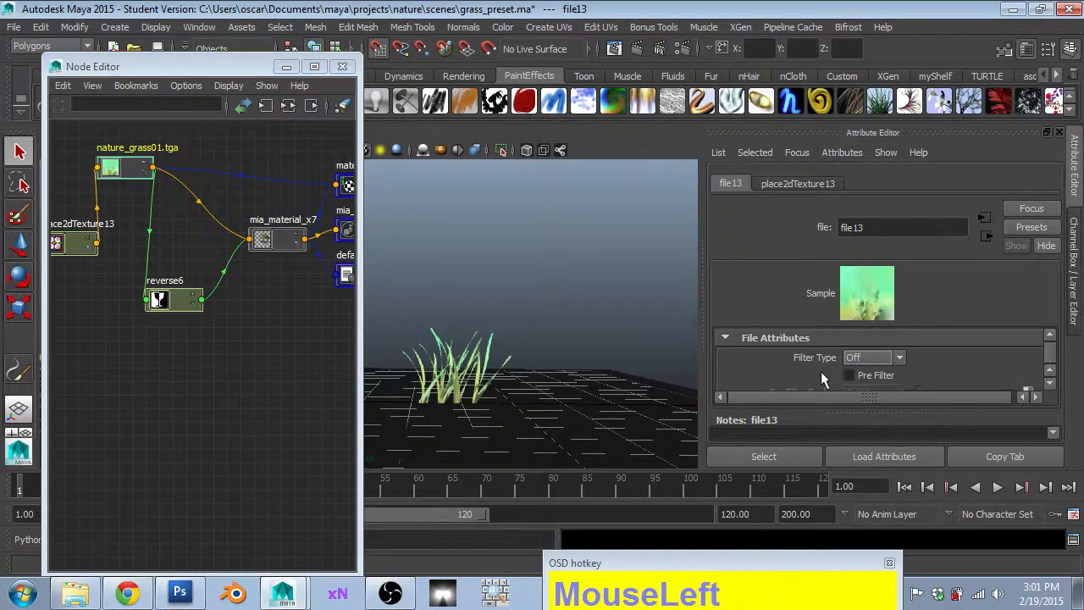
pyautogui.scroll(3, 481, 319)
pyautogui.scroll(-1, 928, 321)
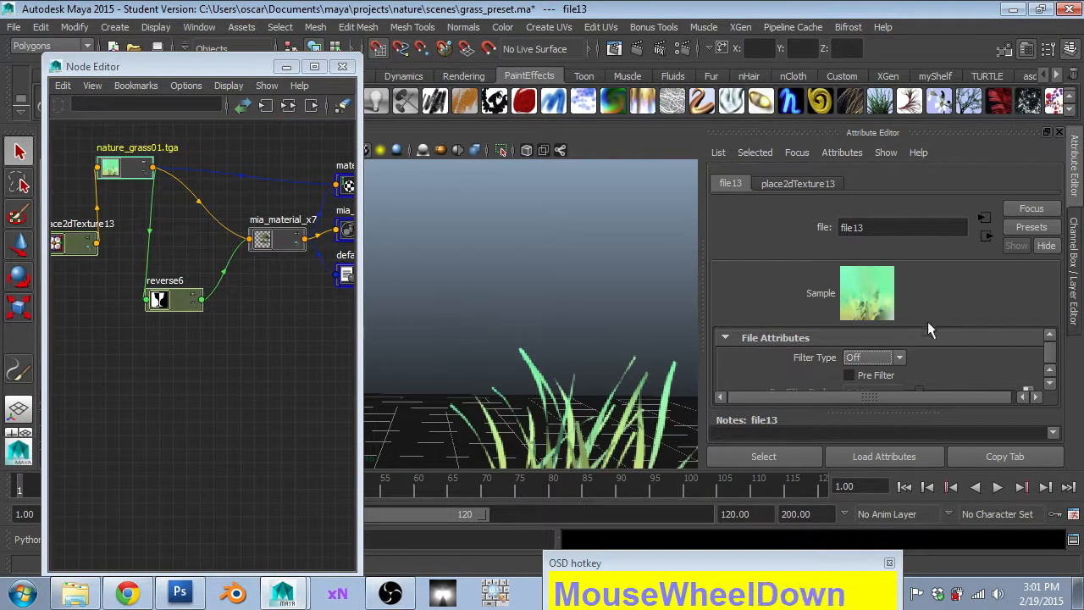
# - Set the Filter Type of the nature_grass01.tga file texture back to Quadratic and compare the blades at different distances
pyautogui.click(872, 358)
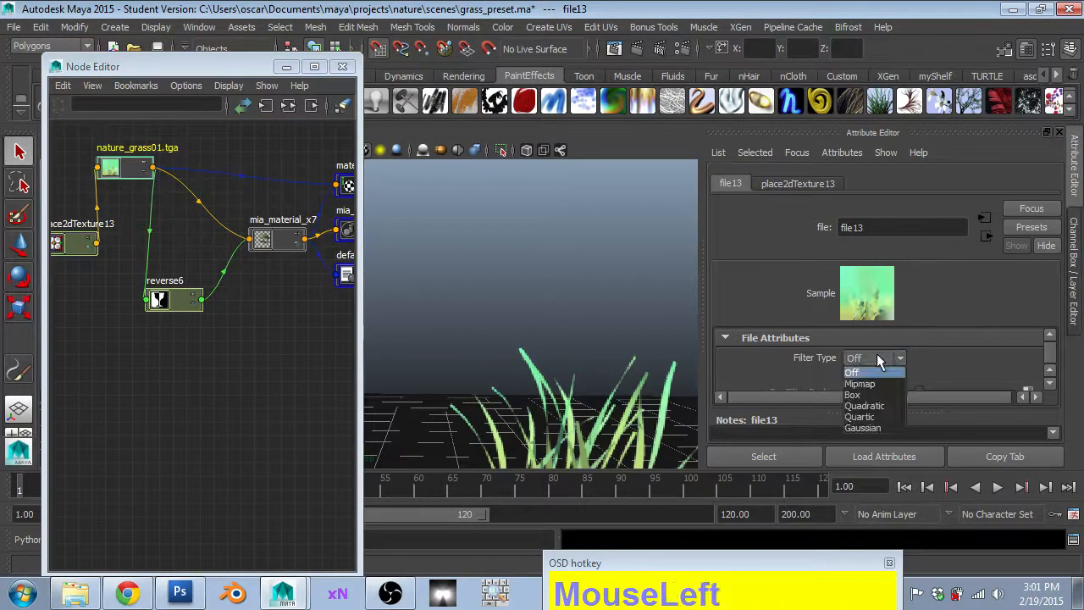
pyautogui.click(864, 406)
pyautogui.scroll(-3, 513, 368)
pyautogui.scroll(3, 518, 368)
pyautogui.scroll(-3, 518, 367)
pyautogui.scroll(3, 517, 368)
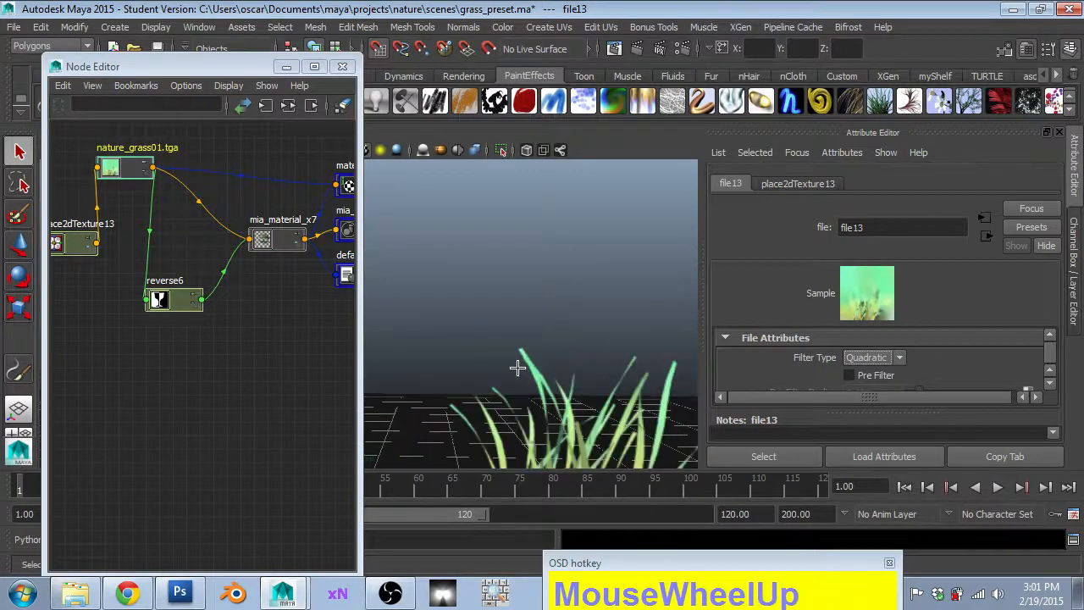
pyautogui.scroll(-5, 518, 367)
pyautogui.scroll(3, 517, 368)
# - Select each of the three grass cards in turn to review its assigned mia_material
pyautogui.keyDown('alt'); pyautogui.moveTo(407, 349); pyautogui.dragTo(426, 387); pyautogui.keyUp('alt')
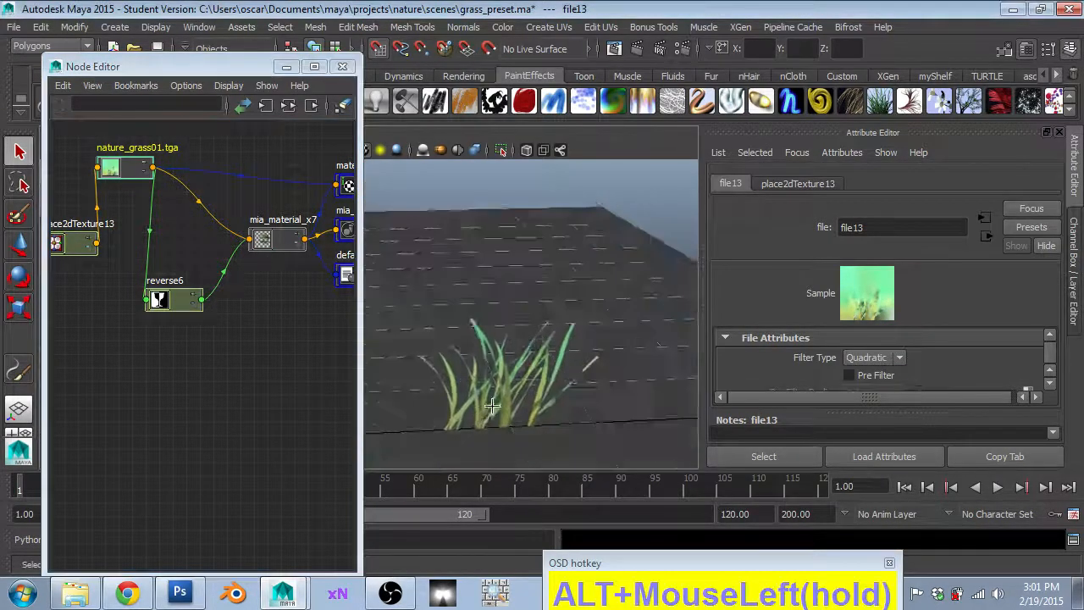
pyautogui.scroll(-5, 426, 387)
pyautogui.keyDown('alt'); pyautogui.moveTo(426, 387); pyautogui.dragTo(641, 414, button='middle'); pyautogui.keyUp('alt')
pyautogui.press('w')
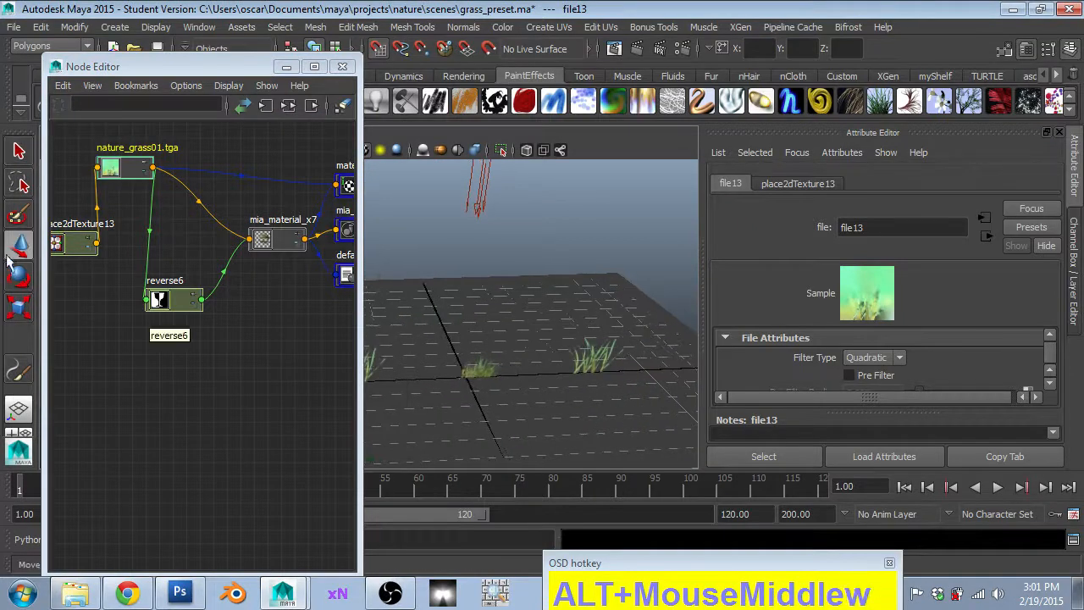
pyautogui.click(19, 151)
pyautogui.click(604, 357)
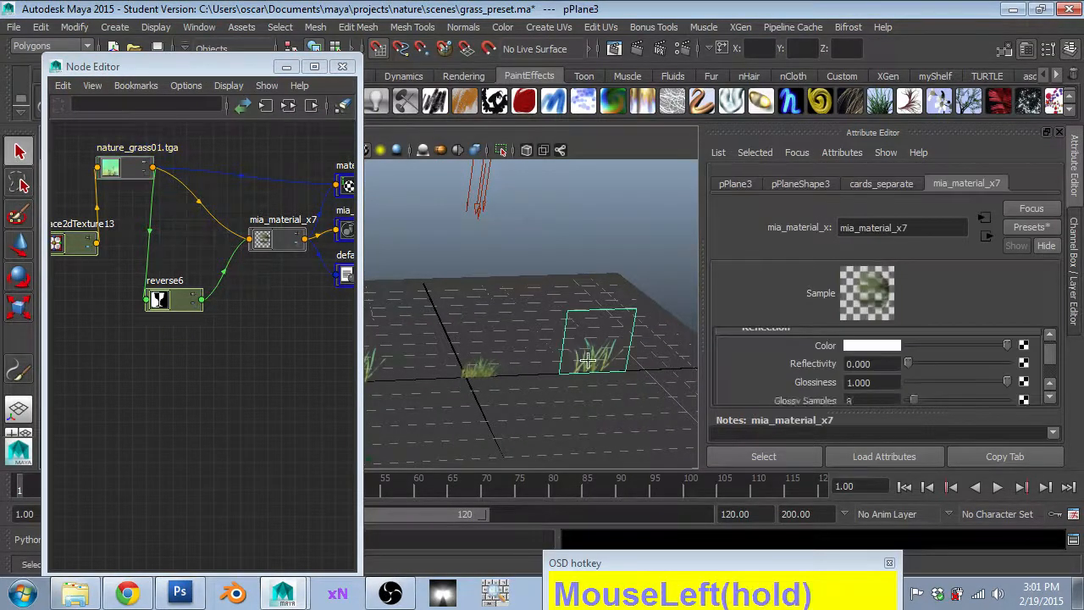
pyautogui.click(488, 373)
pyautogui.keyDown('alt'); pyautogui.moveTo(449, 383); pyautogui.dragTo(599, 435, button='middle'); pyautogui.keyUp('alt')
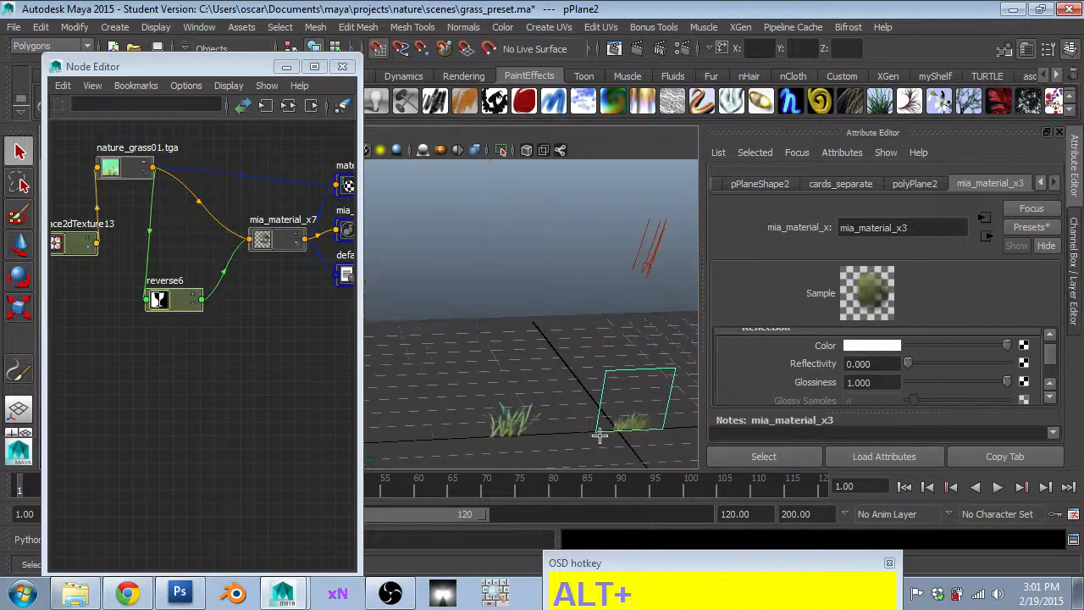
pyautogui.click(516, 432)
pyautogui.keyDown('alt'); pyautogui.moveTo(516, 432); pyautogui.dragTo(438, 382, button='middle'); pyautogui.keyUp('alt')
# - Switch to Photoshop, look through the grass texture files in the Open dialog, cancel it and return to Maya
pyautogui.hotkey('alt', 'Tab')
pyautogui.hotkey('alt', 'Tab')
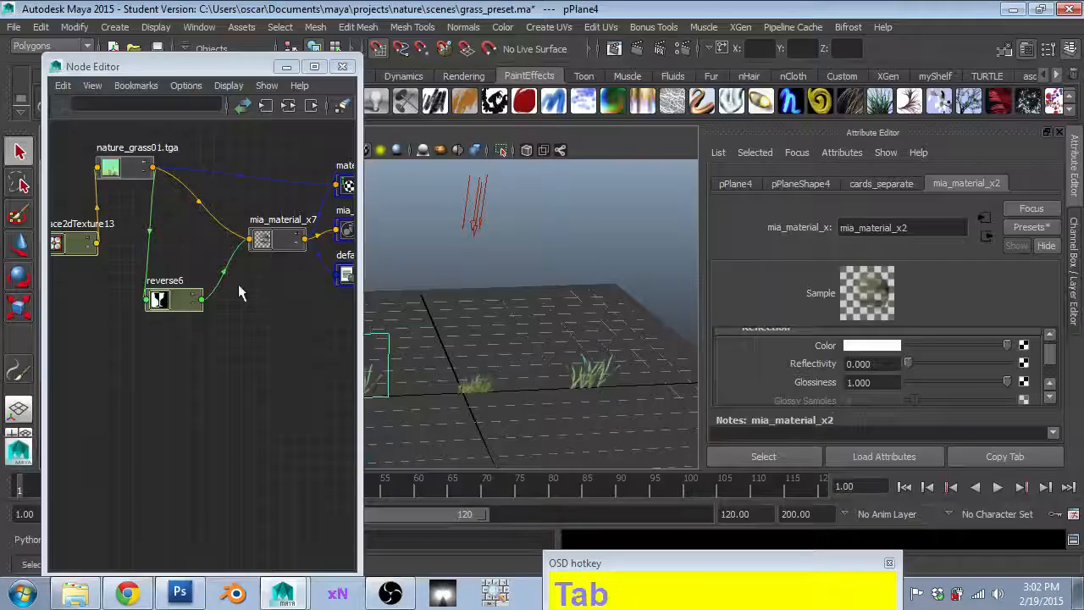
pyautogui.hotkey('alt', 'Tab')
pyautogui.hotkey('ctrl', 'o')
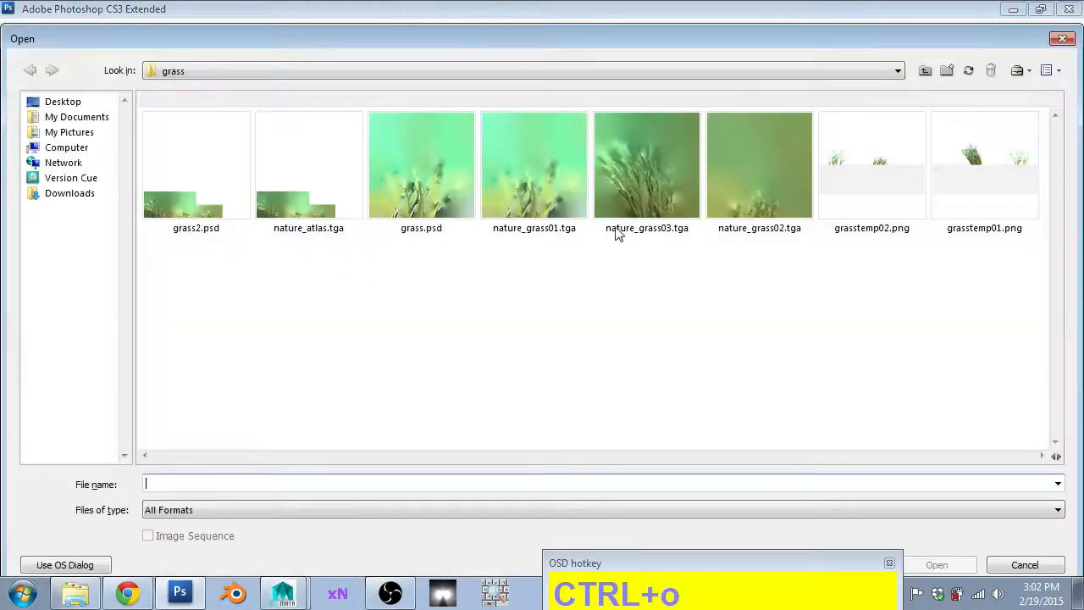
pyautogui.click(411, 144)
pyautogui.click(670, 199)
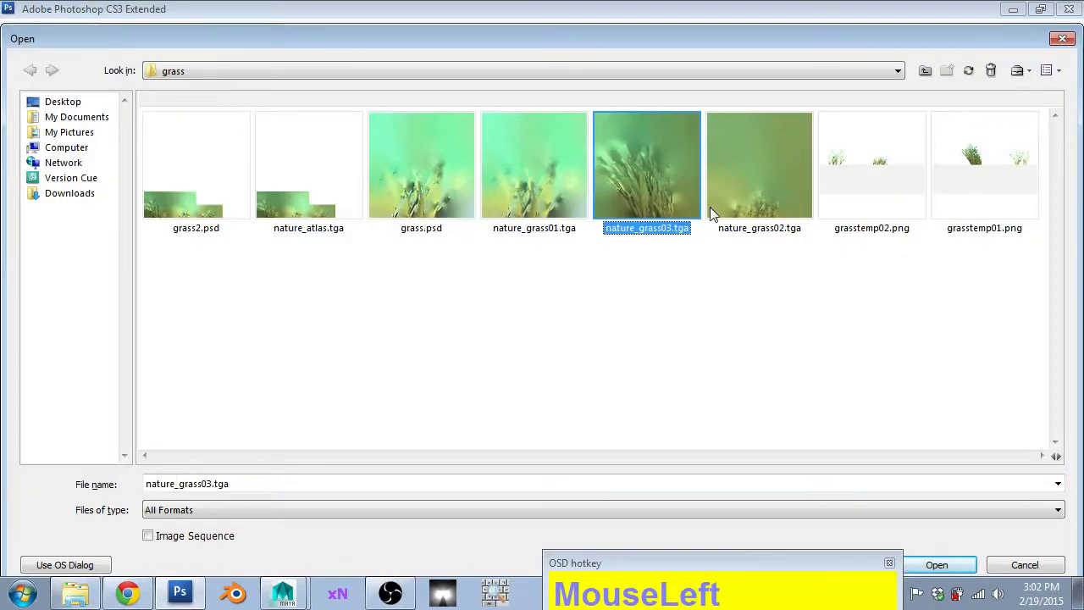
pyautogui.press('Escape')
pyautogui.hotkey('alt', 'Tab')
pyautogui.press('Tab')
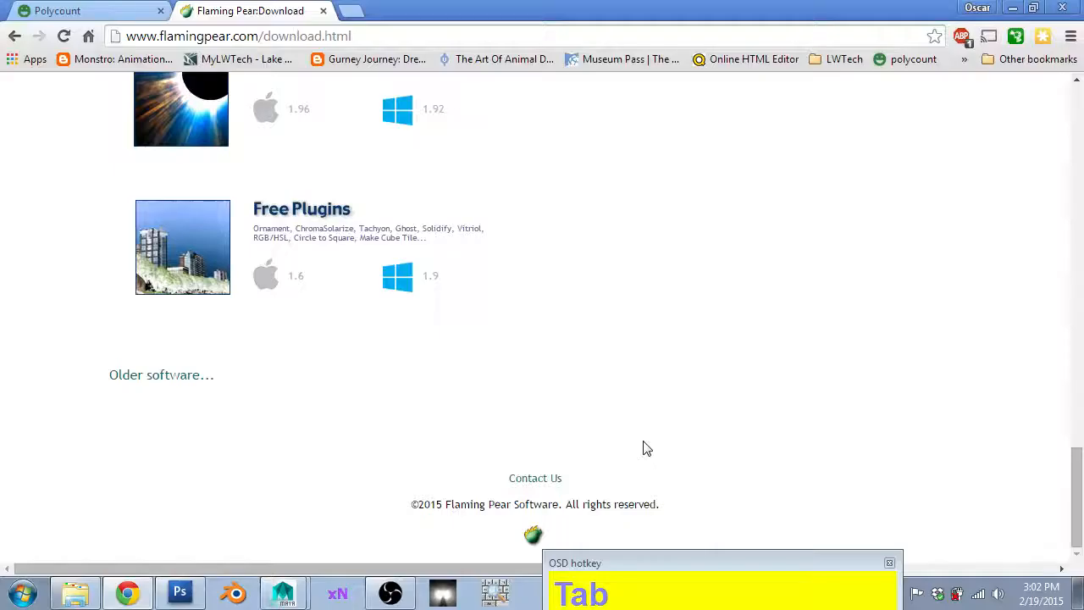
pyautogui.hotkey('alt', 'Tab')
pyautogui.press('Tab')
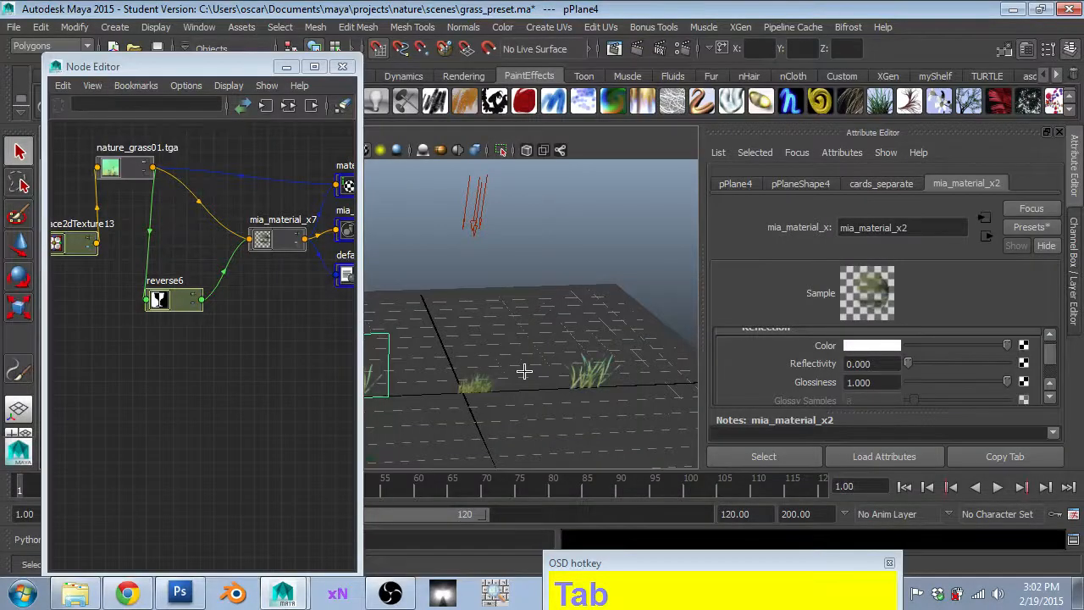
pyautogui.scroll(2, 472, 375)
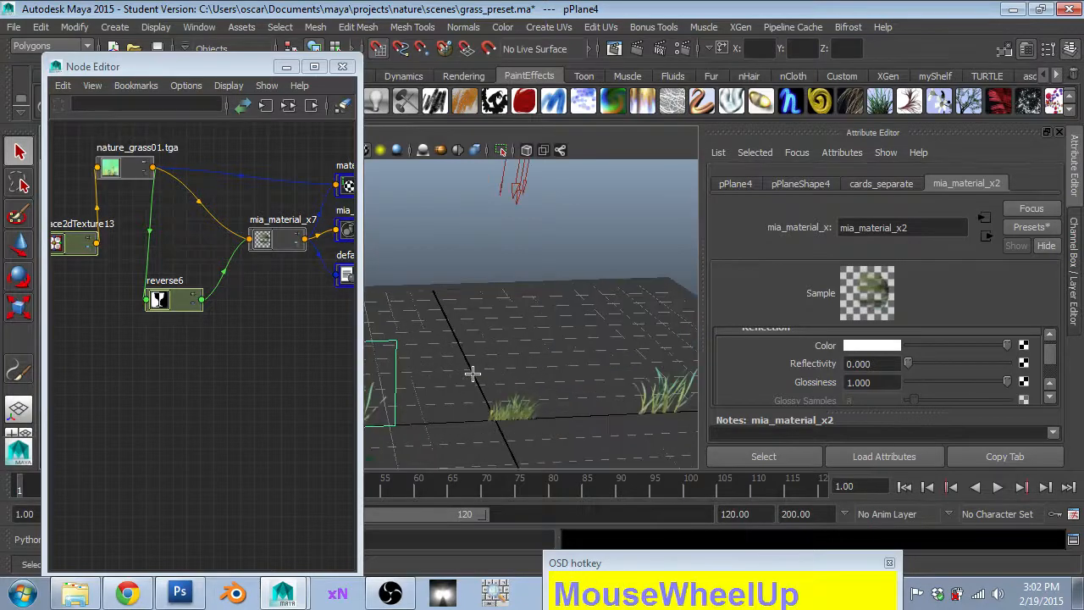
pyautogui.scroll(-2, 480, 375)
pyautogui.keyDown('alt'); pyautogui.moveTo(480, 376); pyautogui.dragTo(570, 383, button='middle'); pyautogui.keyUp('alt')
pyautogui.scroll(2, 570, 384)
pyautogui.scroll(-2, 570, 384)
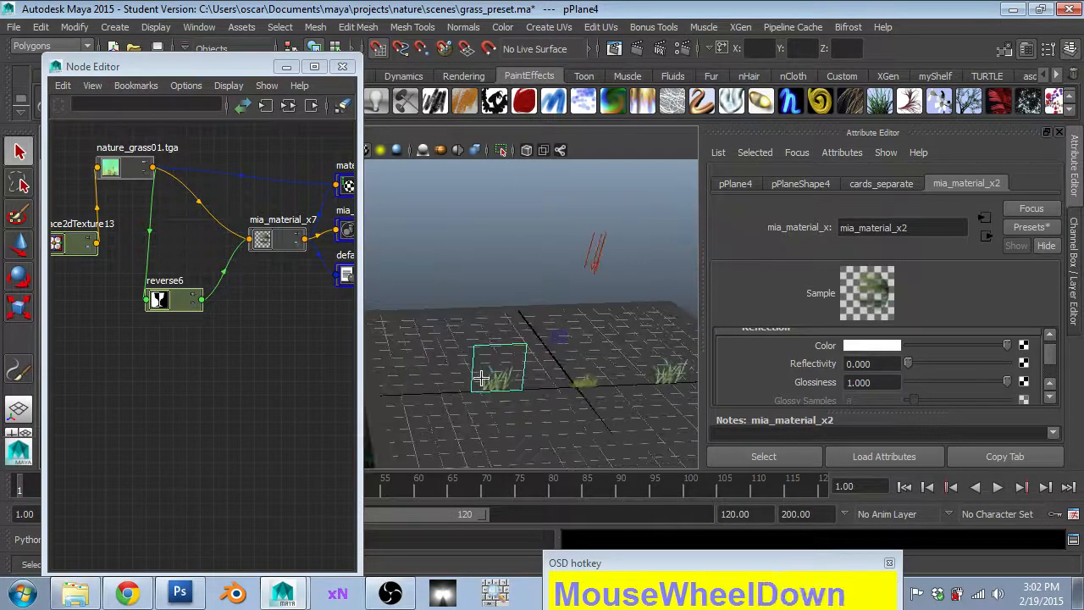
# - Activate the Move tool for the selected grass card and close the Node Editor window
pyautogui.press('w')
pyautogui.click(342, 66)
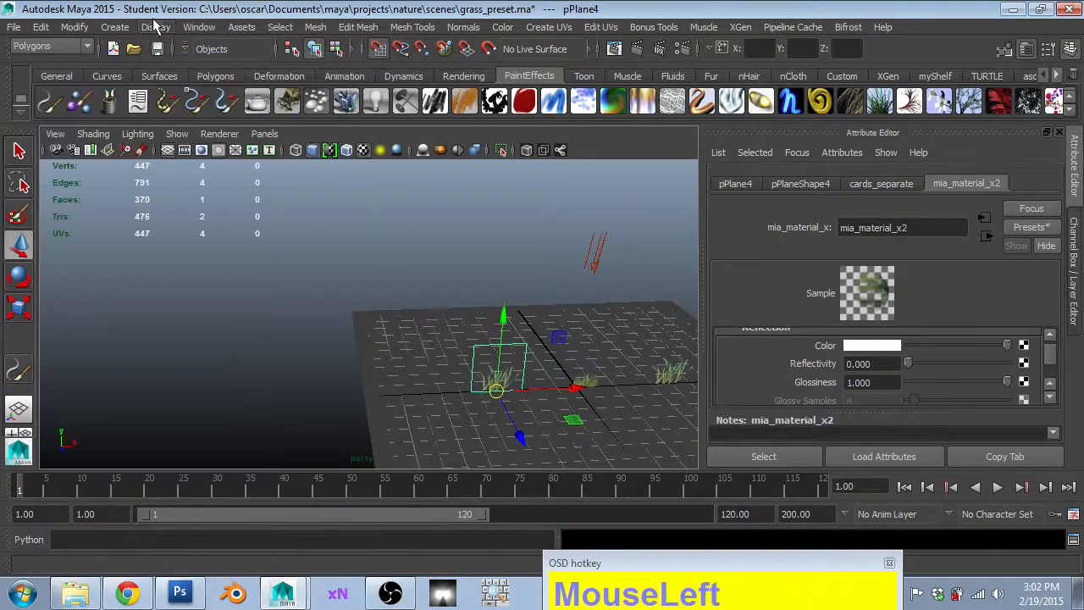
pyautogui.click(197, 27)
pyautogui.click(195, 28)
pyautogui.click(197, 28)
pyautogui.click(198, 29)
# - Select the short middle grass card and its larger neighbour on the X axis to review their assigned mia_materials
pyautogui.click(601, 390)
pyautogui.click(601, 388)
pyautogui.click(593, 383)
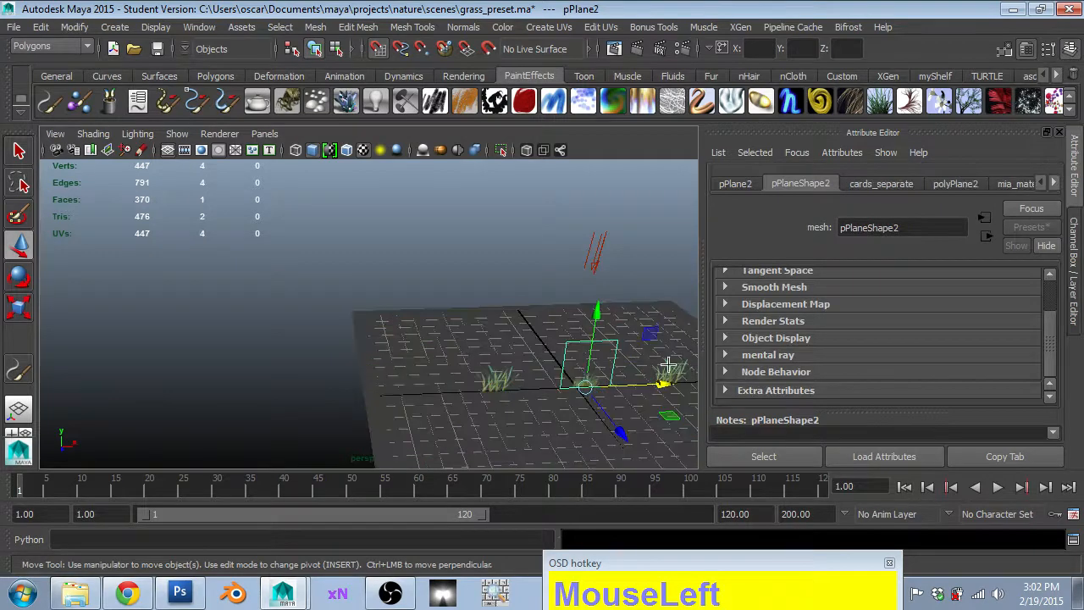
pyautogui.click(1012, 184)
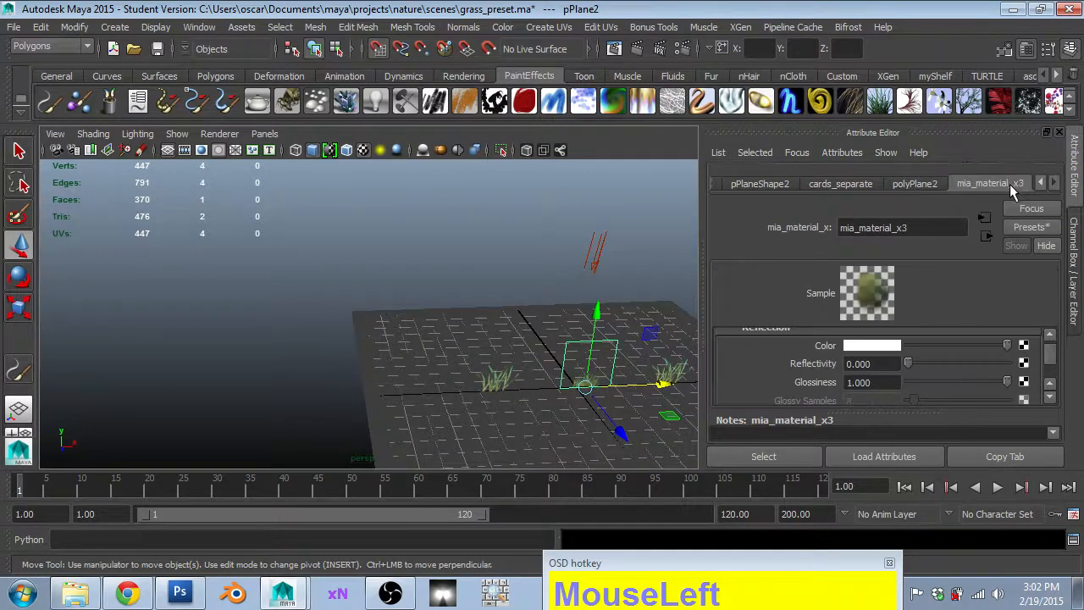
pyautogui.click(679, 371)
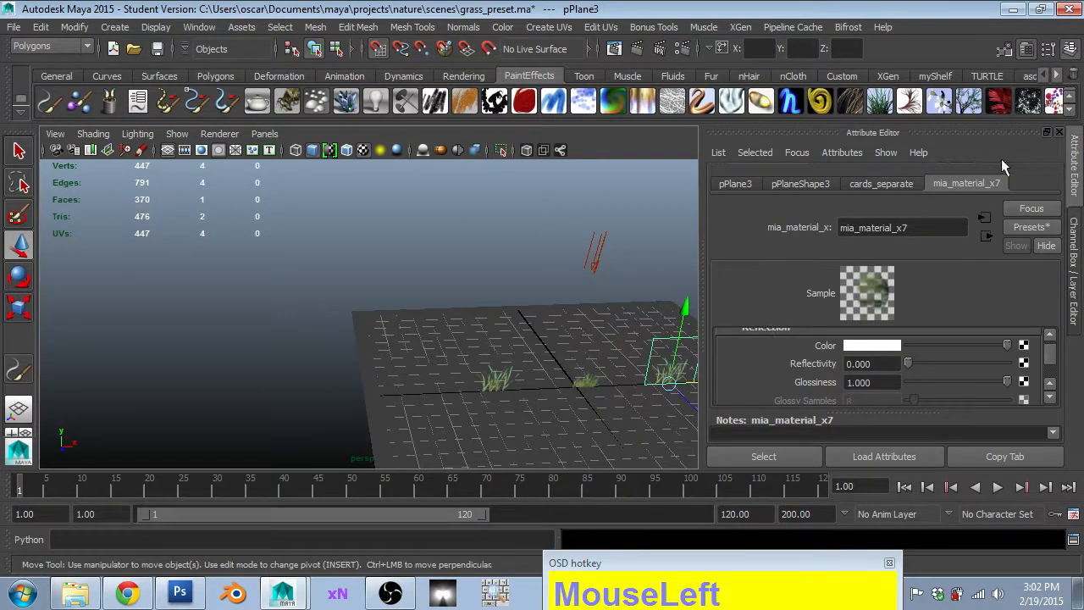
# - Examine the three separate grass cards on the ground plane from raised and ground-level viewpoints
pyautogui.scroll(2, 545, 358)
pyautogui.scroll(-1, 571, 359)
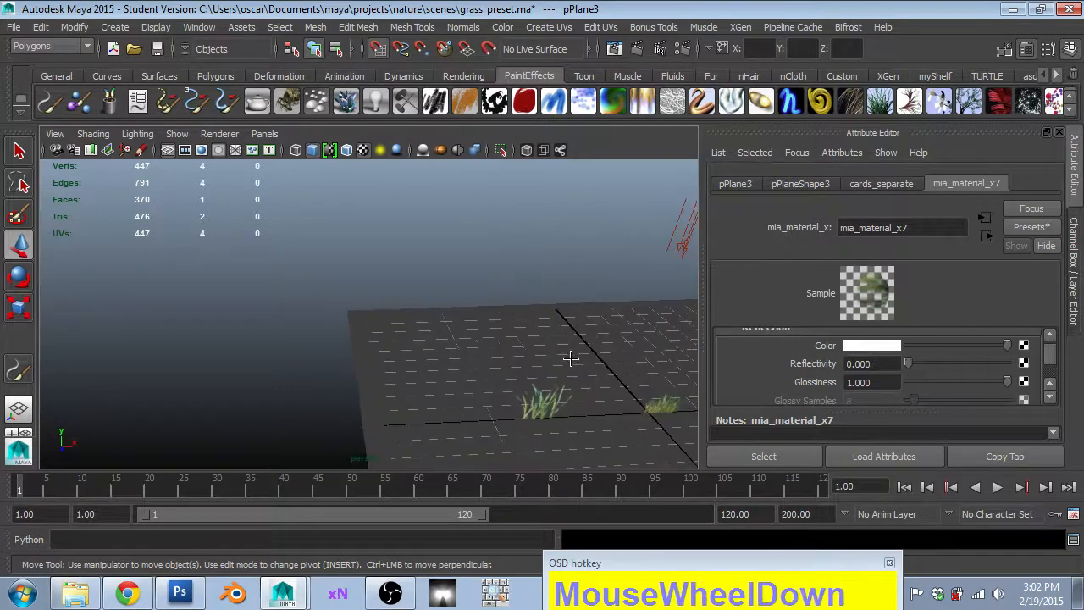
pyautogui.keyDown('alt'); pyautogui.moveTo(571, 358); pyautogui.dragTo(259, 339, button='middle'); pyautogui.keyUp('alt')
pyautogui.moveTo(259, 339)
pyautogui.keyDown('alt'); pyautogui.mouseDown()
pyautogui.moveTo(291, 316)
pyautogui.moveTo(260, 332)
pyautogui.moveTo(179, 447)
pyautogui.mouseUp(); pyautogui.keyUp('alt')
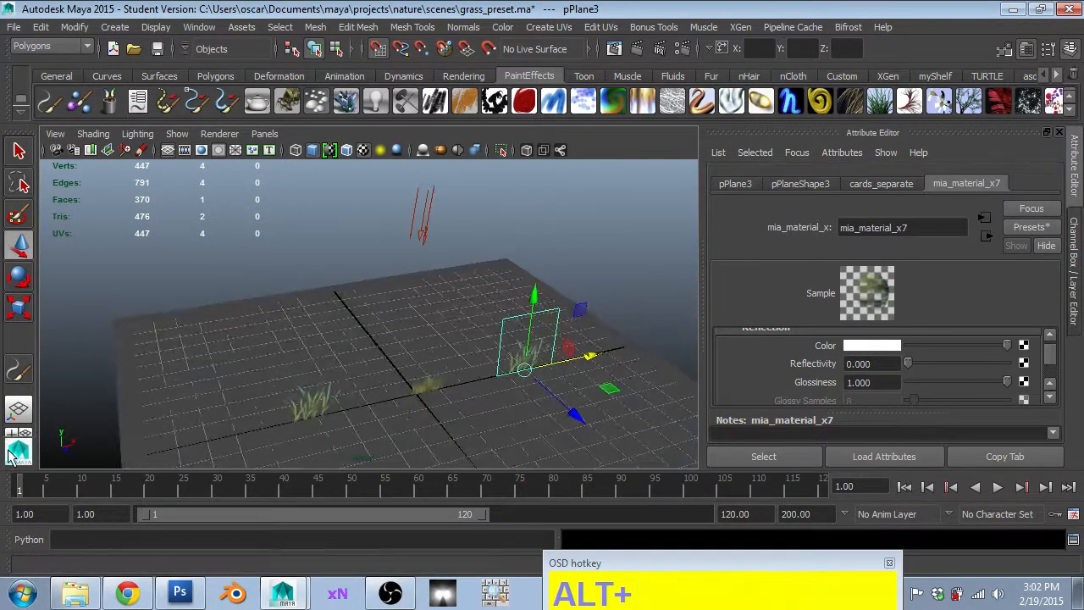
pyautogui.scroll(-1, 275, 236)
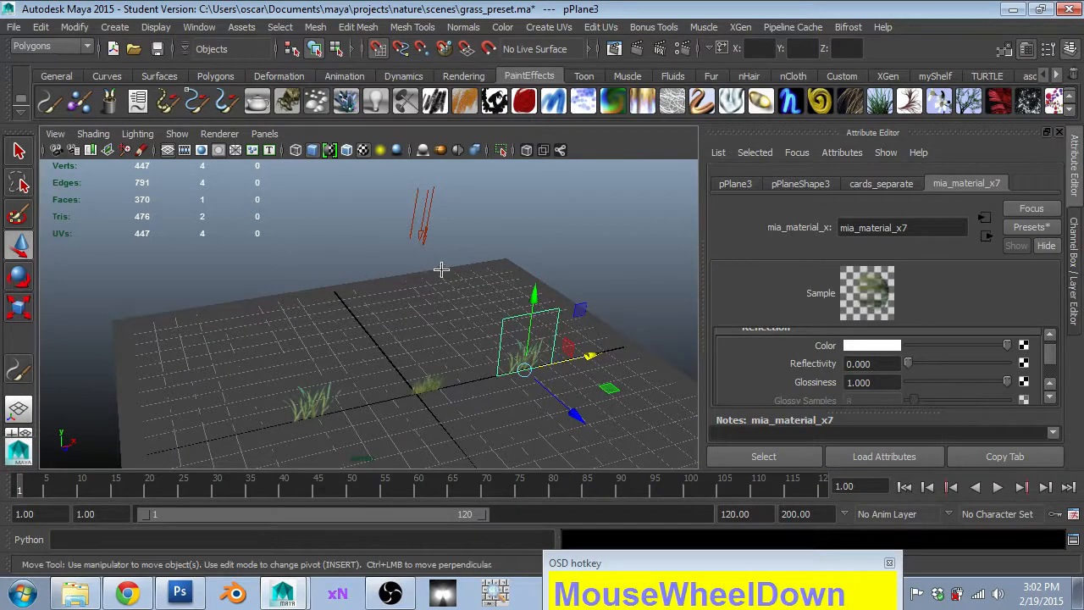
pyautogui.scroll(2, 428, 354)
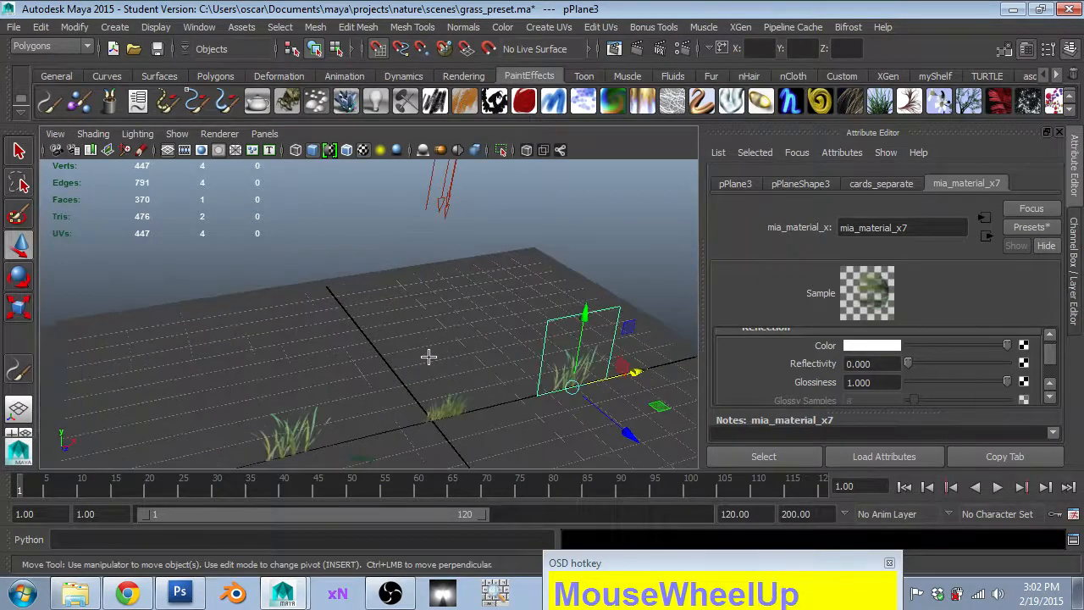
pyautogui.keyDown('alt'); pyautogui.moveTo(428, 356); pyautogui.dragTo(376, 248); pyautogui.keyUp('alt')
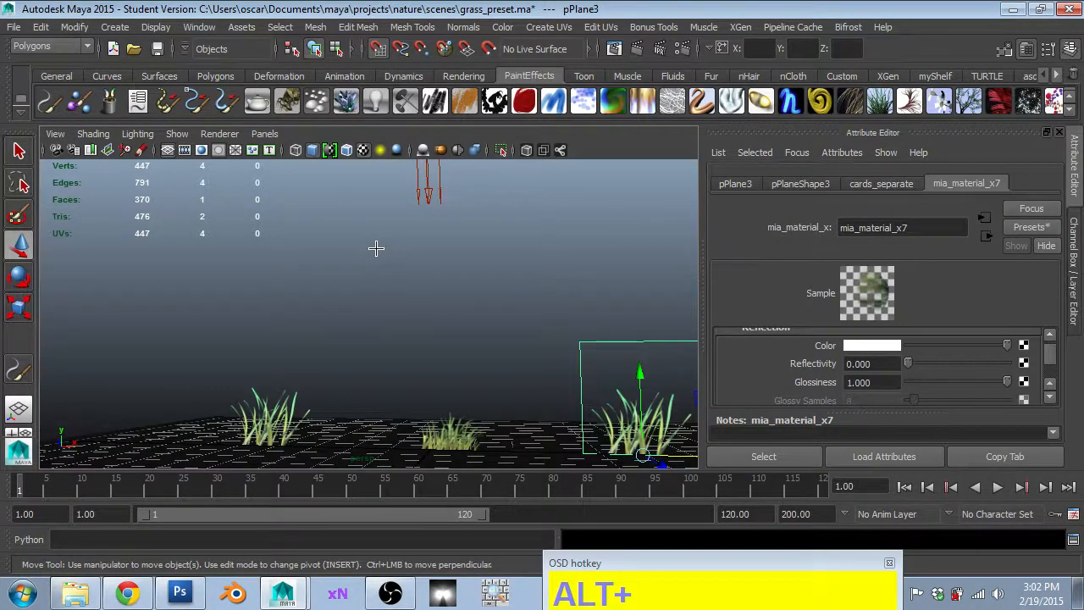
pyautogui.scroll(-1, 381, 302)
pyautogui.scroll(1, 381, 303)
pyautogui.keyDown('alt'); pyautogui.moveTo(381, 303); pyautogui.dragTo(474, 449); pyautogui.keyUp('alt')
# - Select the short middle grass card and examine its blades up close and from farther away
pyautogui.click(458, 441)
pyautogui.scroll(5, 475, 441)
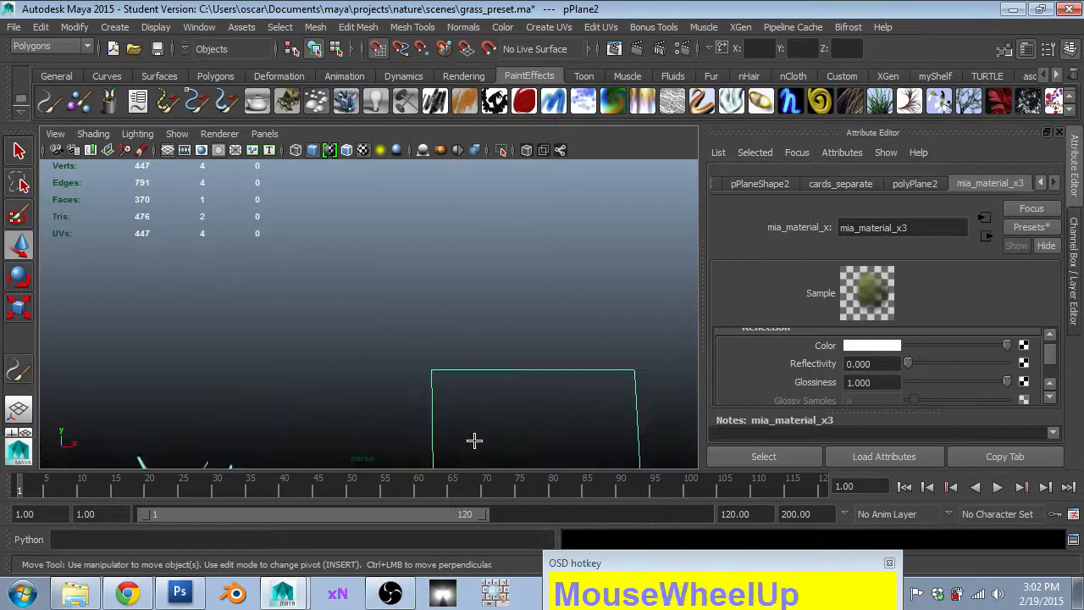
pyautogui.keyDown('alt'); pyautogui.moveTo(475, 440); pyautogui.dragTo(443, 283, button='middle'); pyautogui.keyUp('alt')
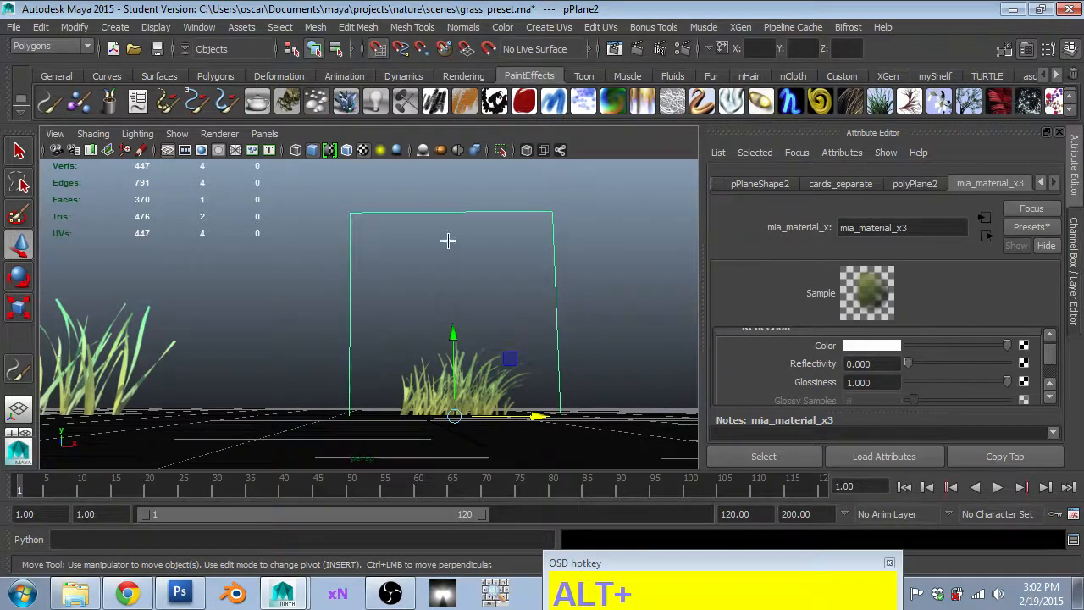
pyautogui.scroll(-3, 438, 252)
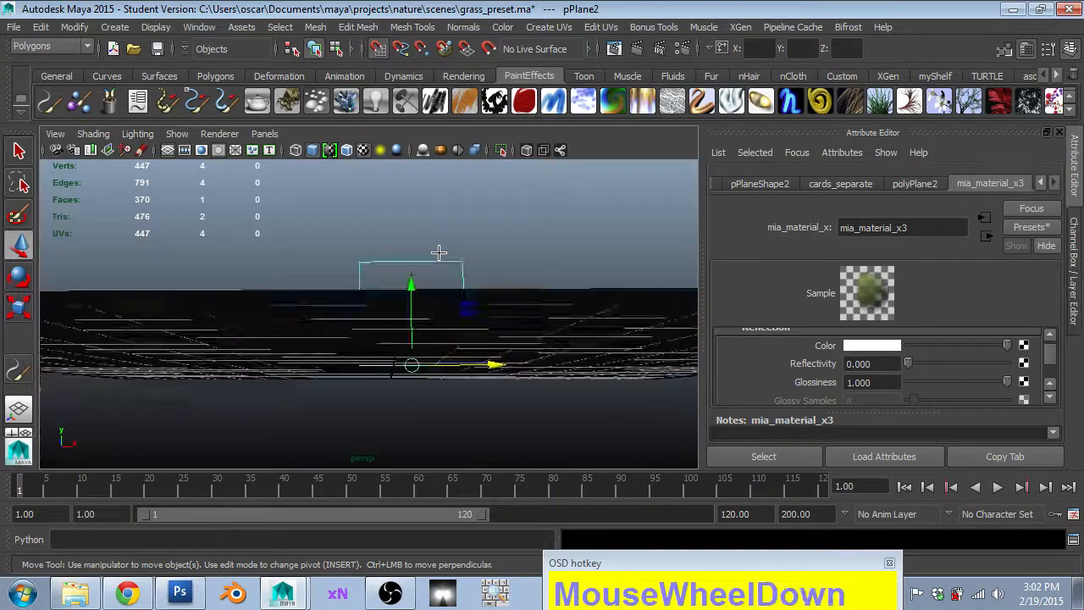
pyautogui.scroll(3, 438, 252)
pyautogui.keyDown('alt'); pyautogui.moveTo(438, 252); pyautogui.dragTo(395, 324); pyautogui.keyUp('alt')
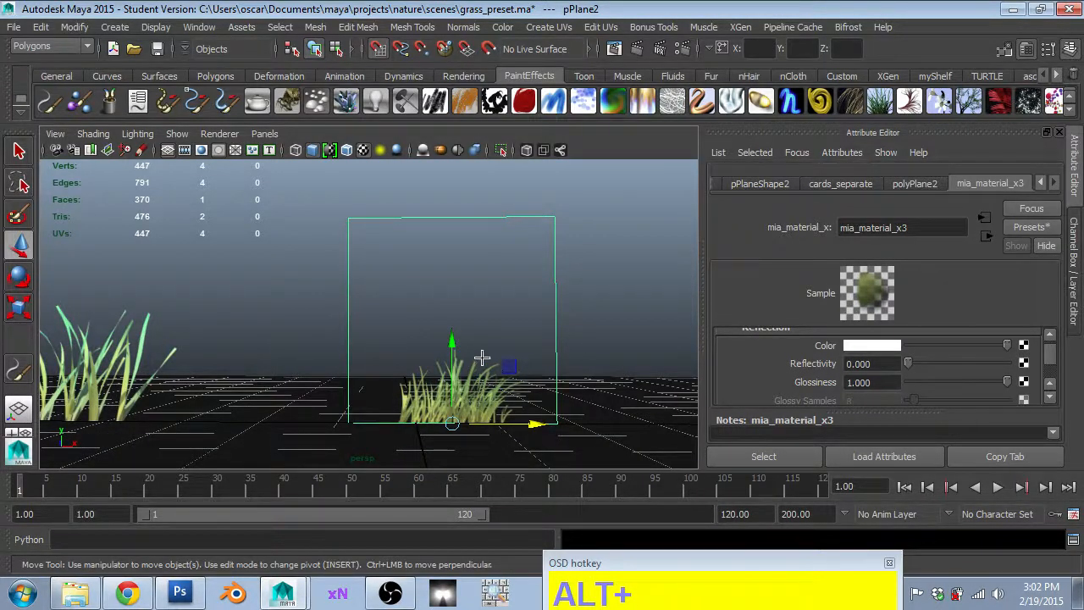
pyautogui.scroll(-2, 443, 383)
pyautogui.keyDown('alt'); pyautogui.moveTo(442, 383); pyautogui.dragTo(406, 363); pyautogui.keyUp('alt')
# - Hide the cards_separate display layer and show the cards_atlas layer in its place
pyautogui.hotkey('ctrl', 'a')
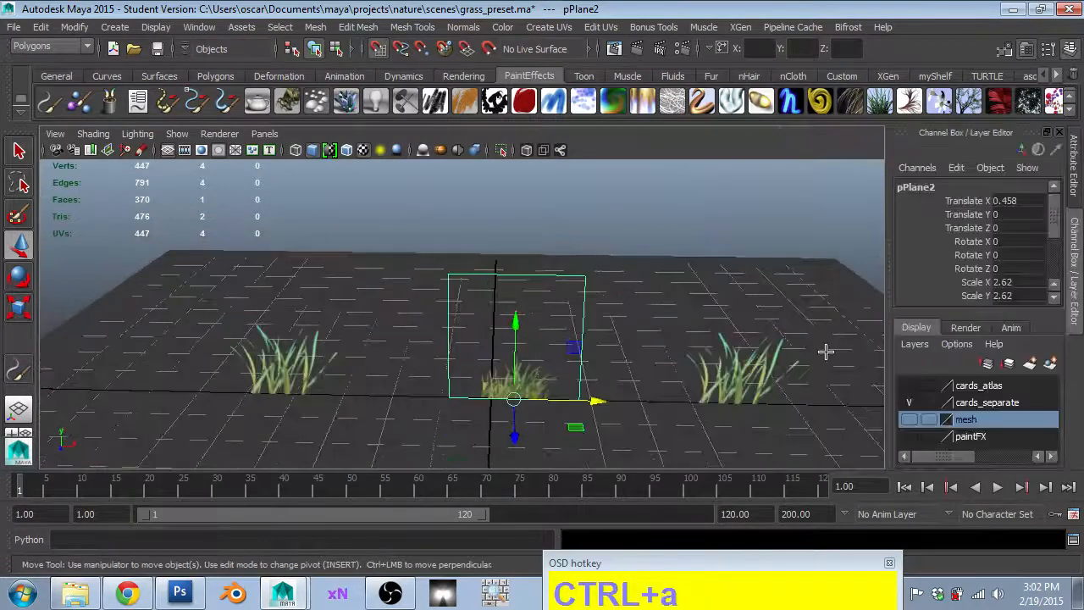
pyautogui.click(916, 407)
pyautogui.click(910, 403)
pyautogui.click(909, 385)
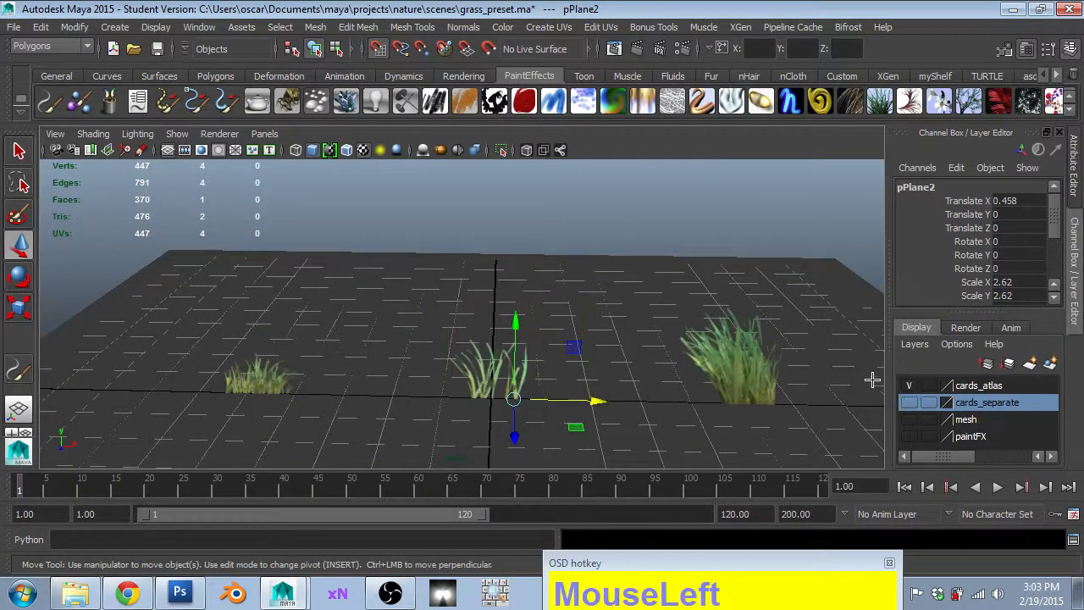
# - Examine the atlas grass cards at ground level and bring up the material attributes of the tall dense tuft
pyautogui.scroll(2, 593, 365)
pyautogui.keyDown('alt'); pyautogui.moveTo(593, 365); pyautogui.dragTo(360, 417, button='middle'); pyautogui.keyUp('alt')
pyautogui.keyDown('alt'); pyautogui.moveTo(360, 417); pyautogui.dragTo(368, 387); pyautogui.keyUp('alt')
pyautogui.hotkey('alt', 'w')
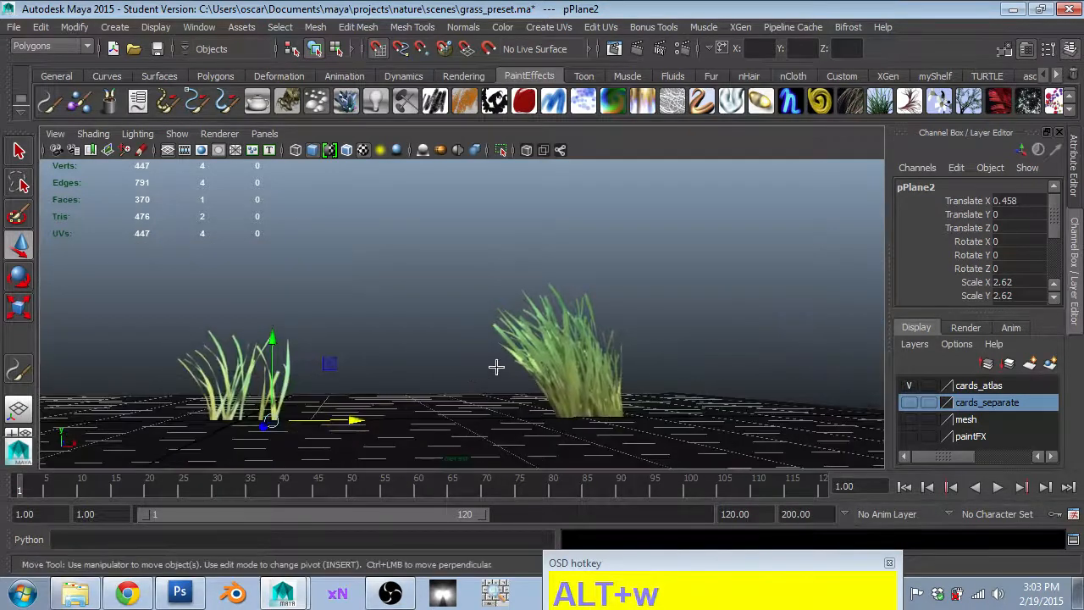
pyautogui.click(552, 354)
pyautogui.click(254, 361)
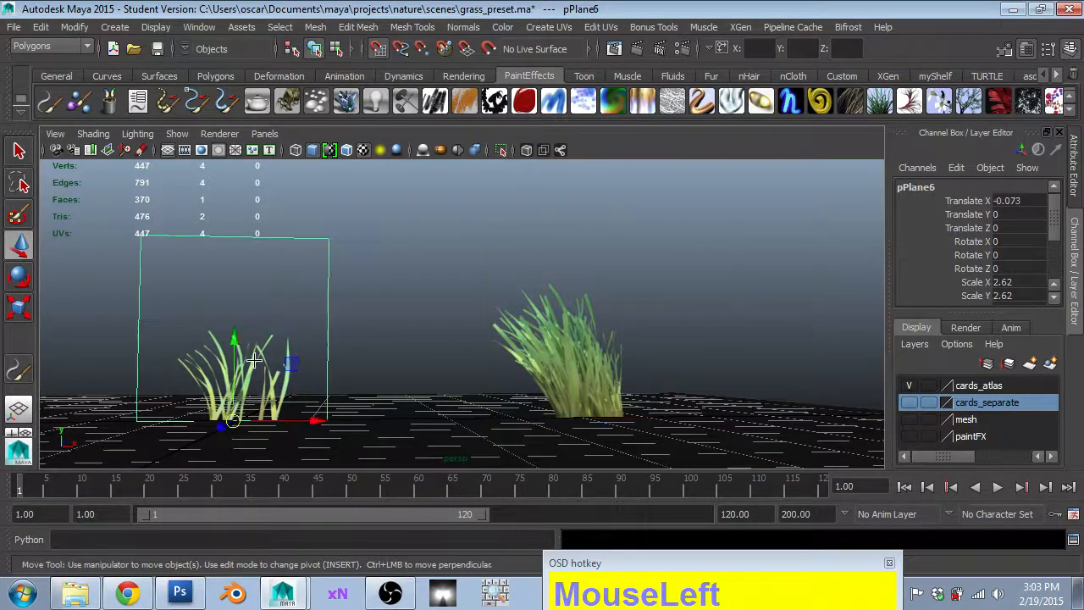
pyautogui.click(591, 326)
pyautogui.hotkey('ctrl', 'a')
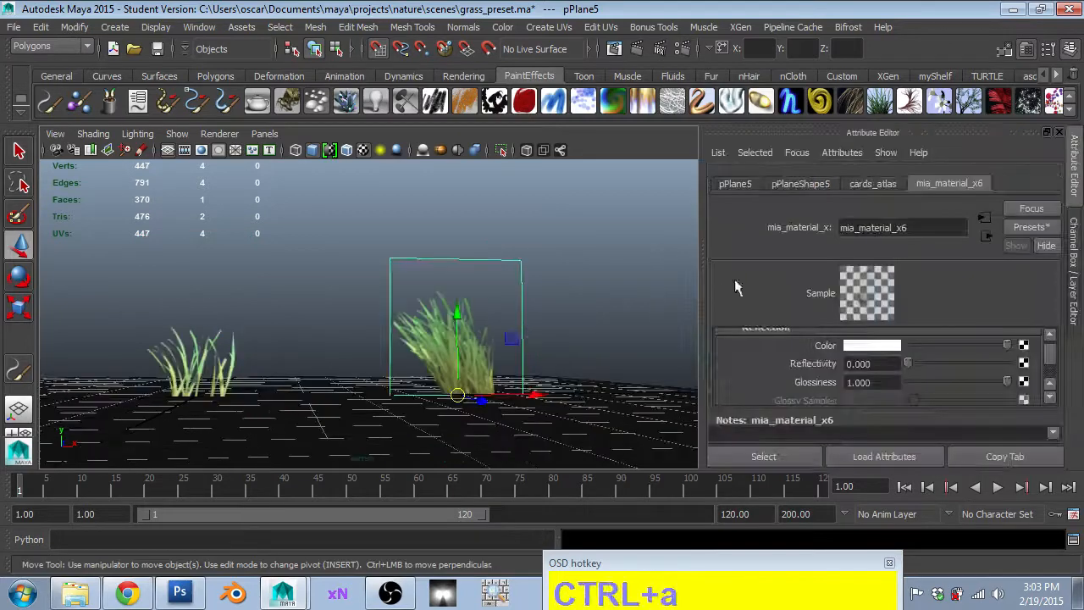
pyautogui.click(156, 27)
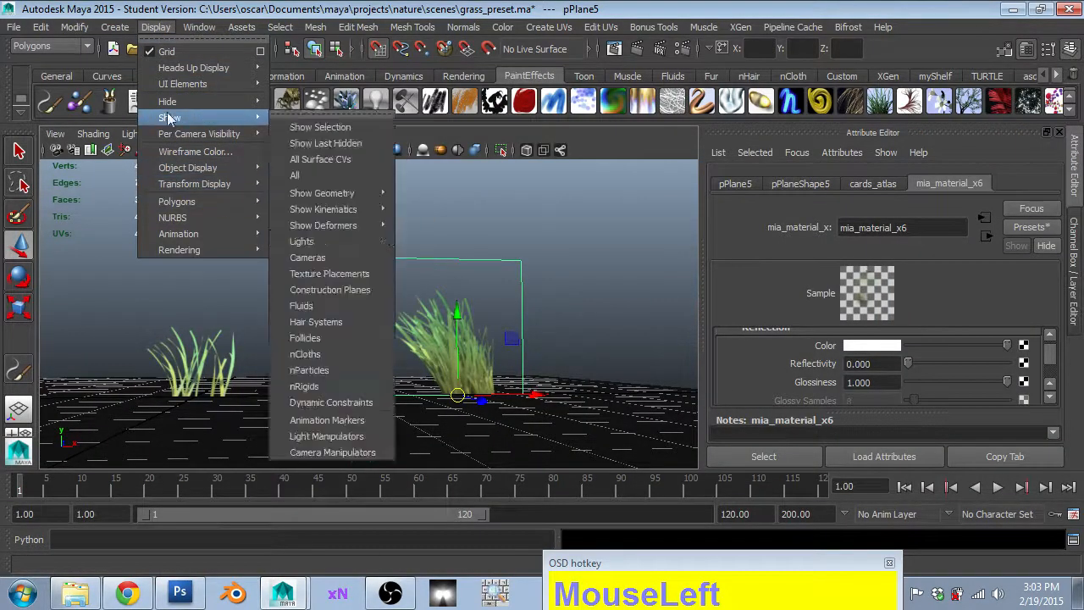
pyautogui.click(149, 25)
# - Switch to Photoshop, open nature_atlas.tga and show the whole atlas image
pyautogui.hotkey('alt', 'Tab')
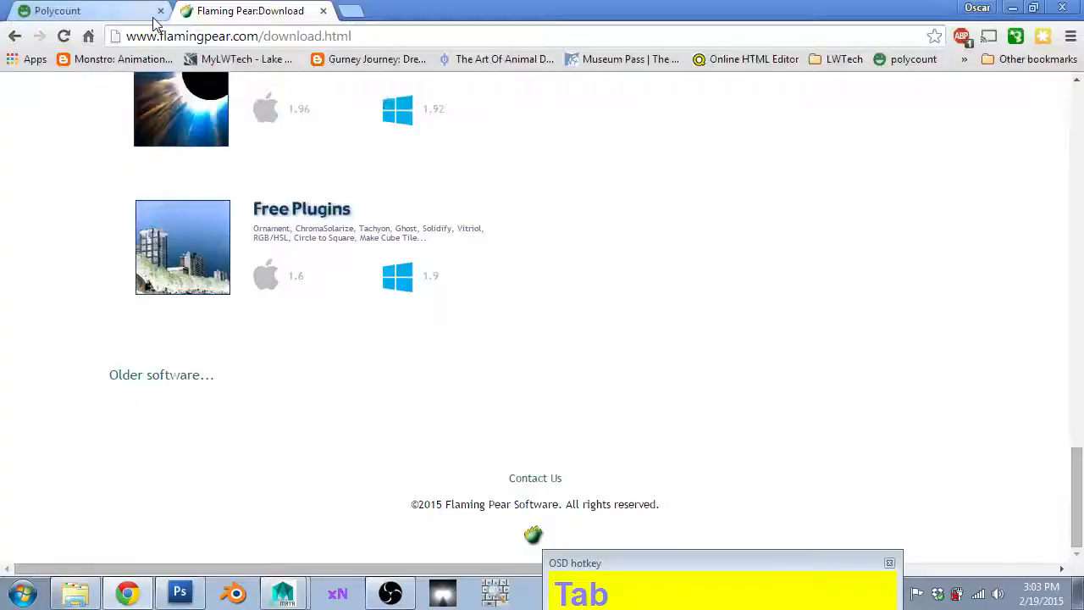
pyautogui.hotkey('alt', 'Tab')
pyautogui.hotkey('alt', 'Tab')
pyautogui.hotkey('ctrl', 'o')
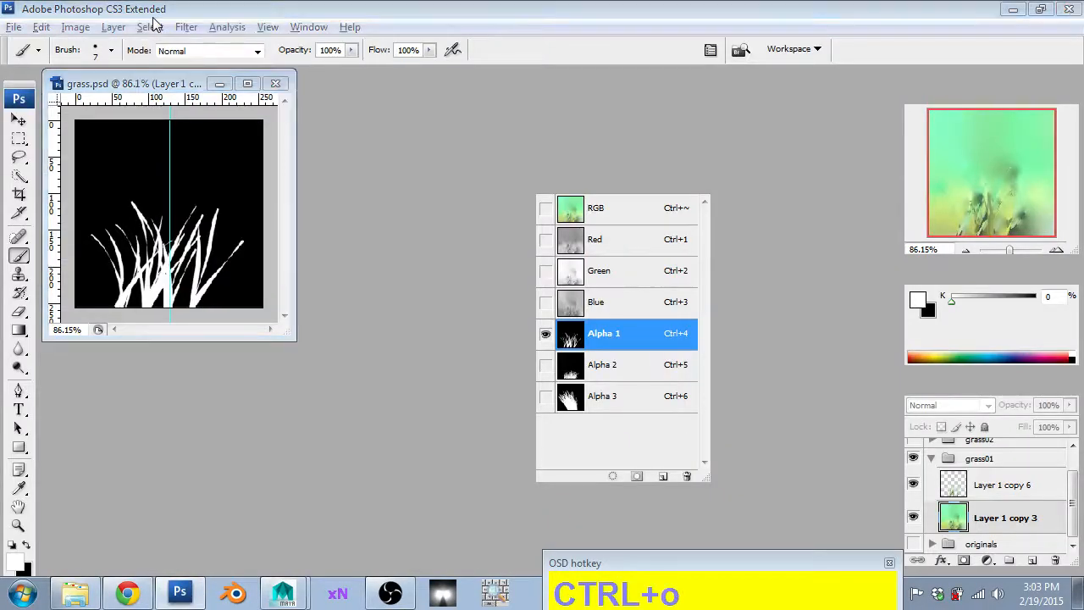
pyautogui.doubleClick(297, 199)
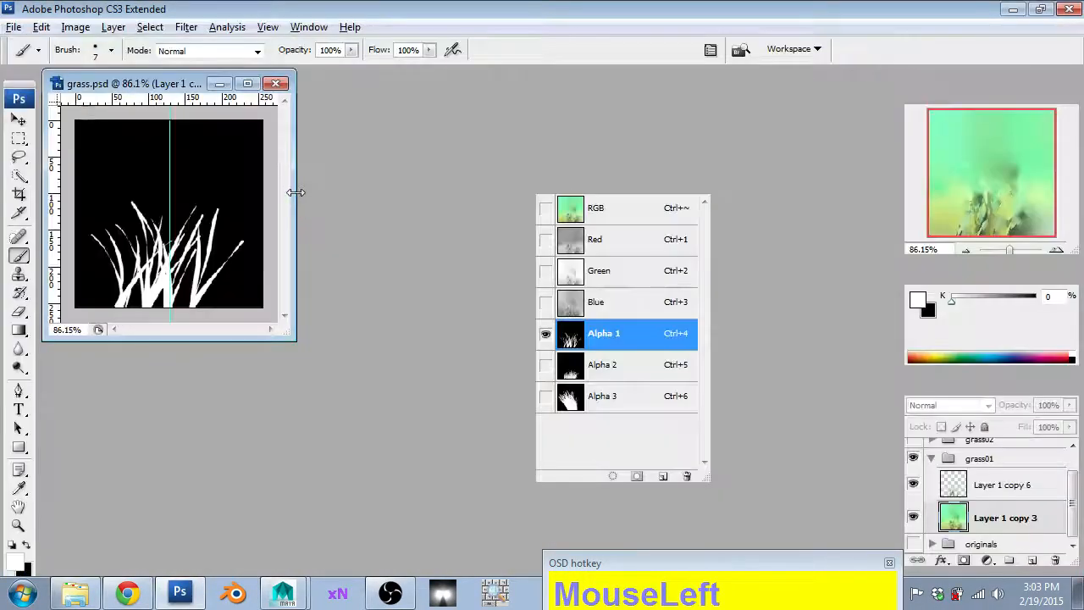
pyautogui.keyDown('ctrl'); pyautogui.keyDown('alt'); pyautogui.scroll(-3, 150, 327); pyautogui.keyUp('alt'); pyautogui.keyUp('ctrl')
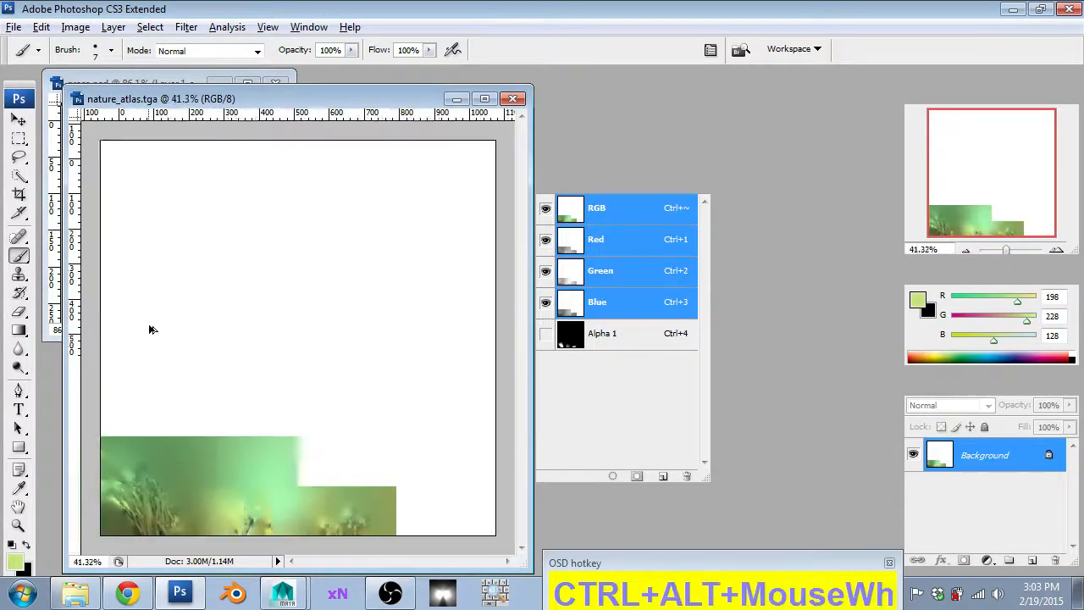
pyautogui.click(18, 194)
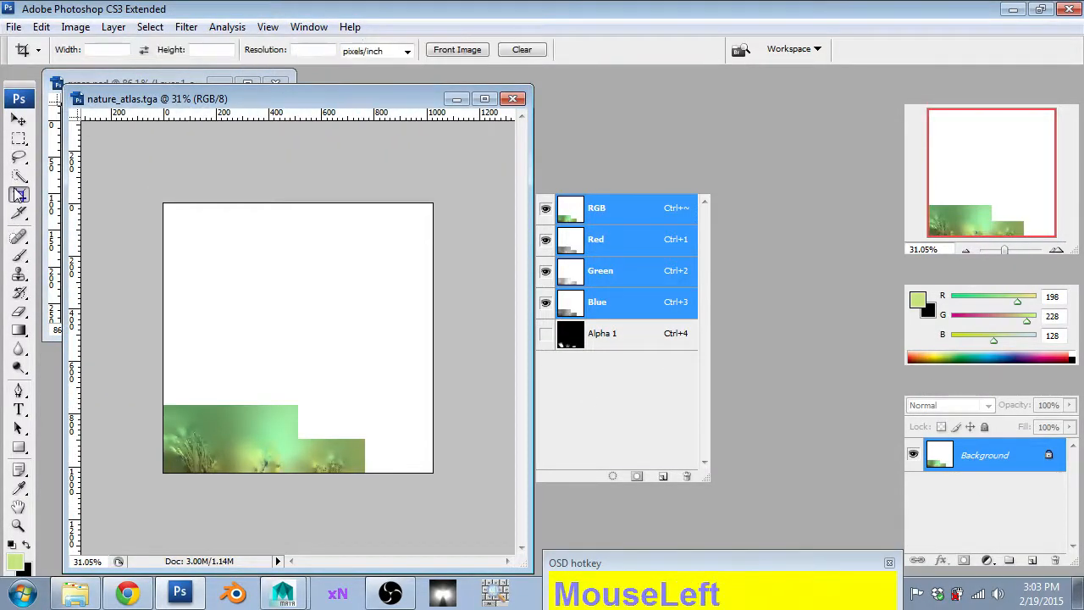
pyautogui.click(19, 213)
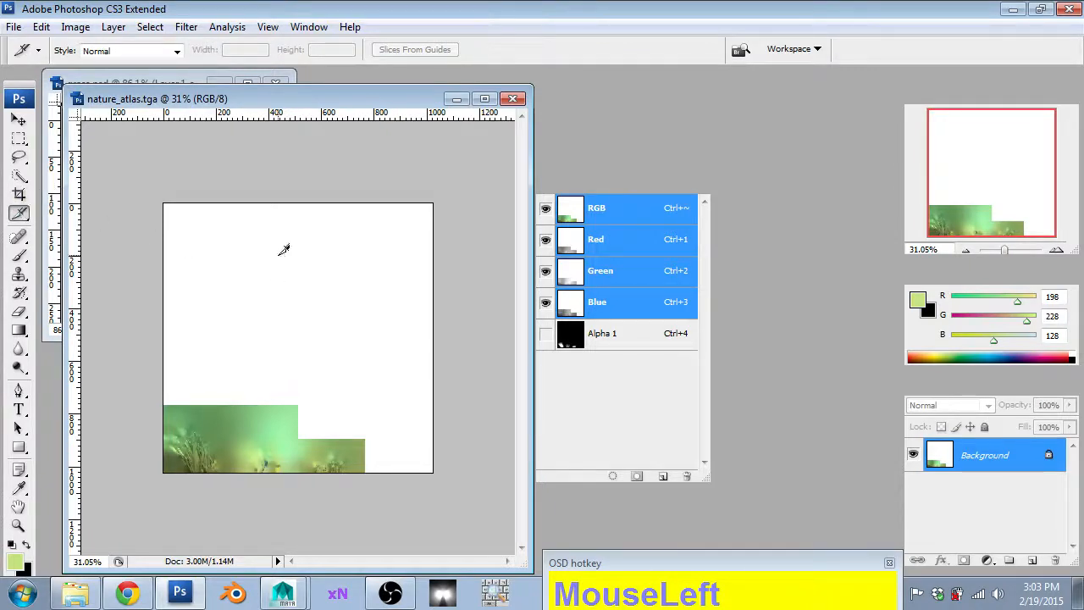
pyautogui.rightClick(279, 256)
pyautogui.click(305, 347)
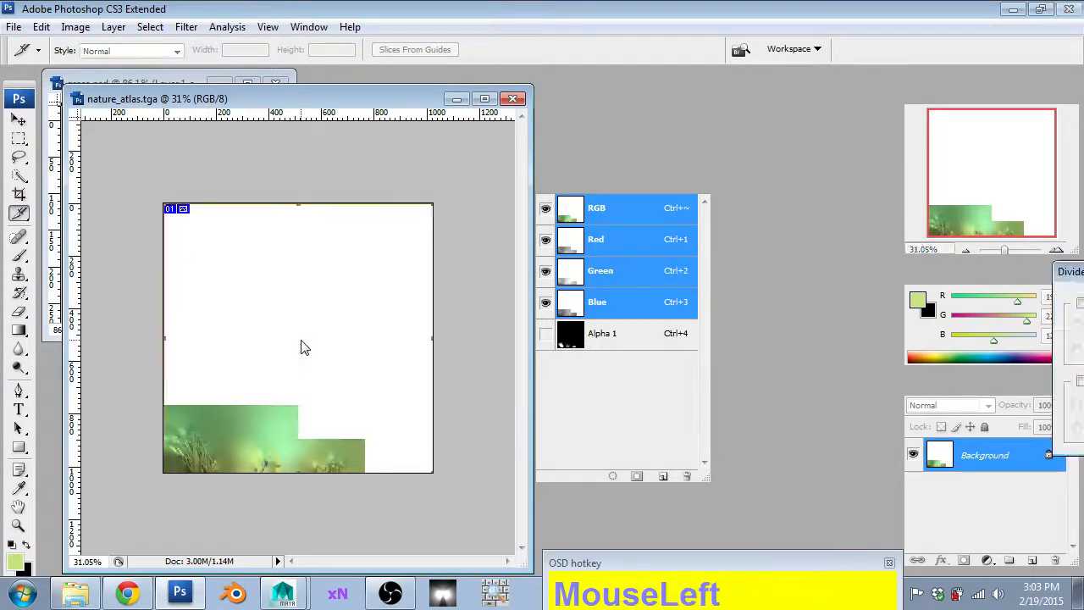
pyautogui.rightClick(310, 329)
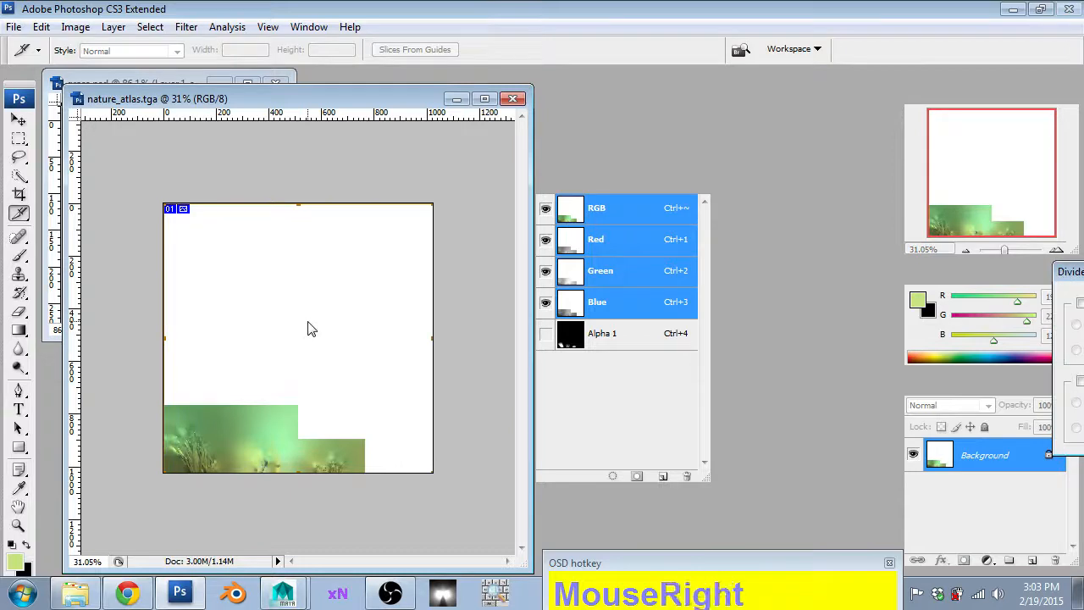
pyautogui.press('Escape')
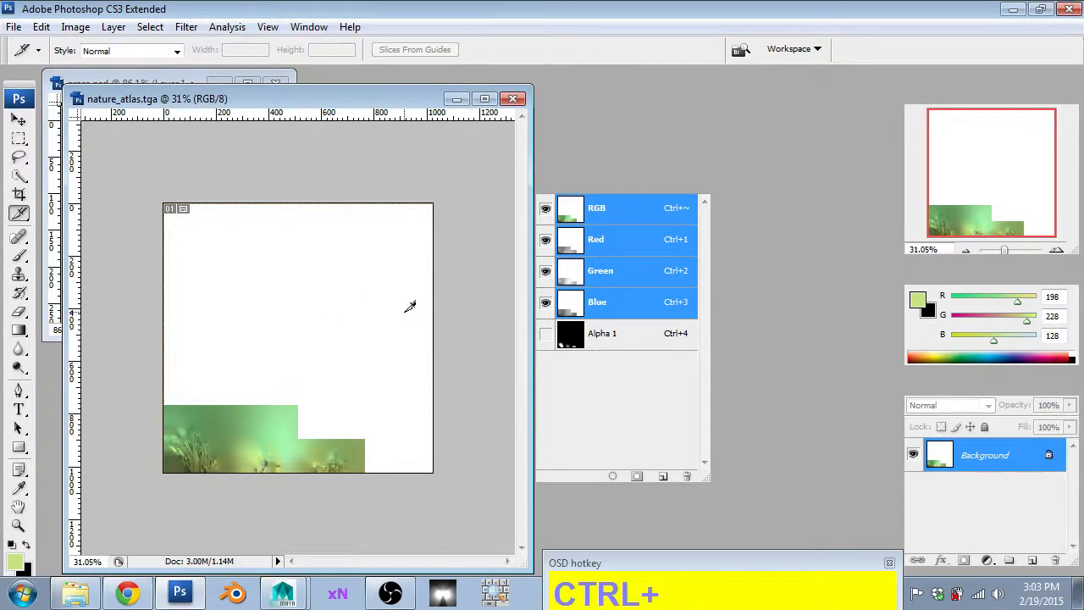
# - Close nature_atlas.tga and look through the texture files in the grass folder without opening one
pyautogui.hotkey('ctrl', 'w')
pyautogui.hotkey('ctrl', 'o')
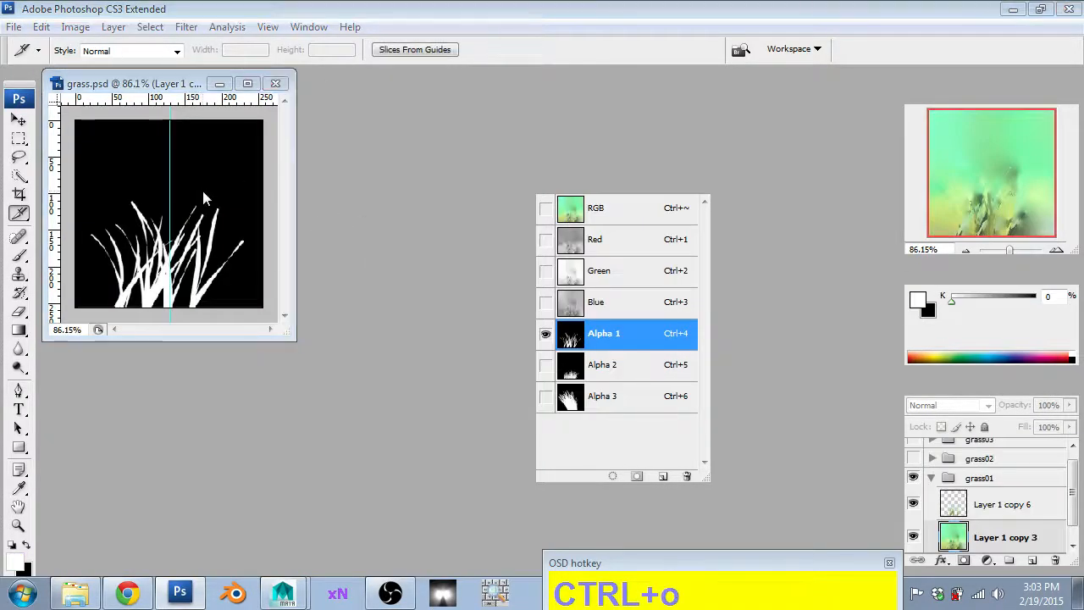
pyautogui.click(981, 206)
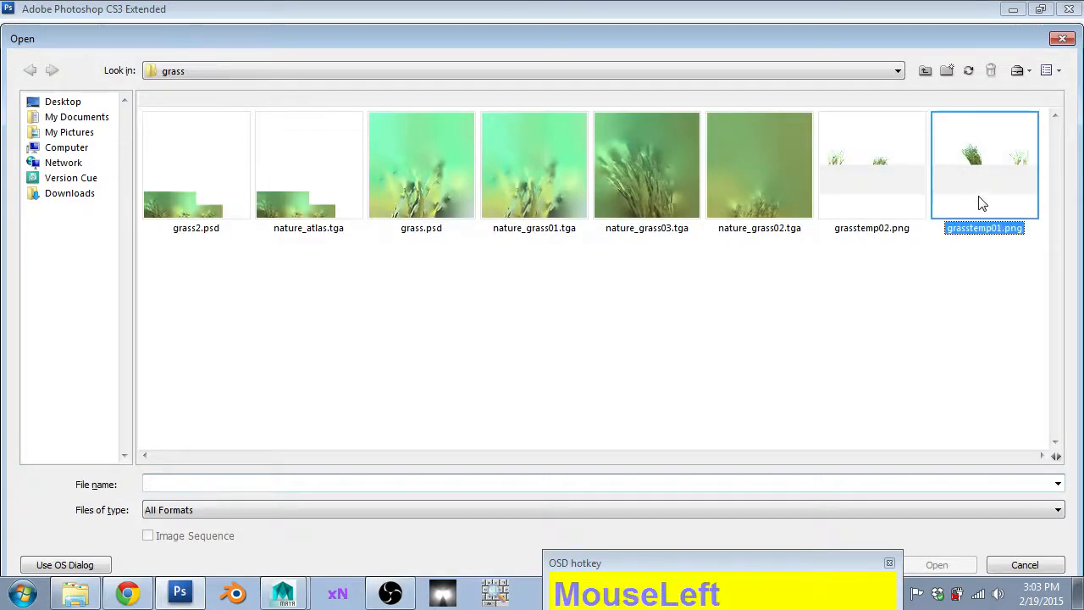
pyautogui.click(293, 172)
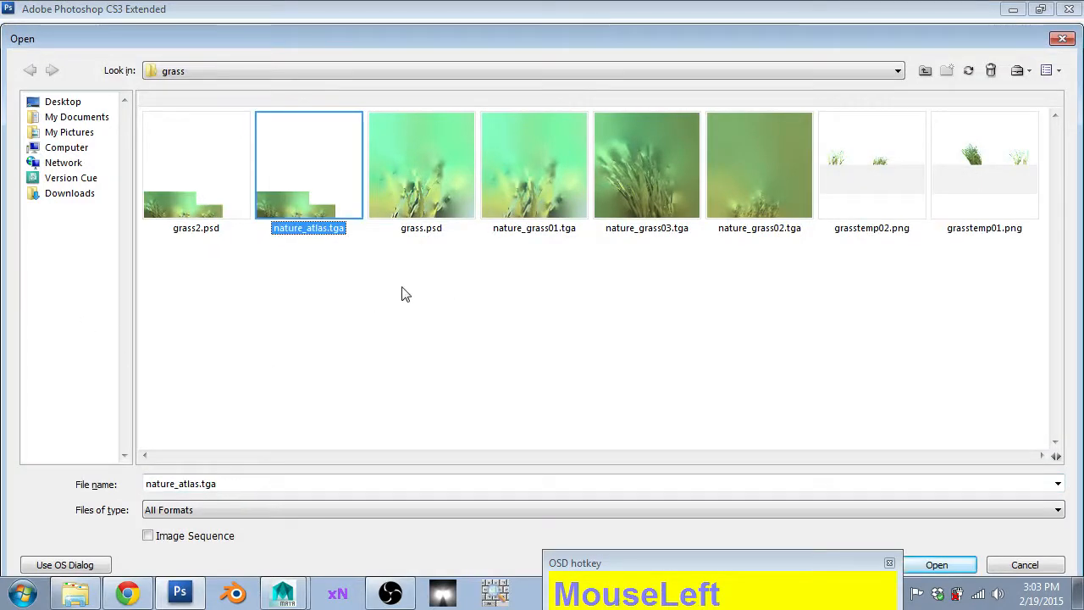
pyautogui.press('Escape')
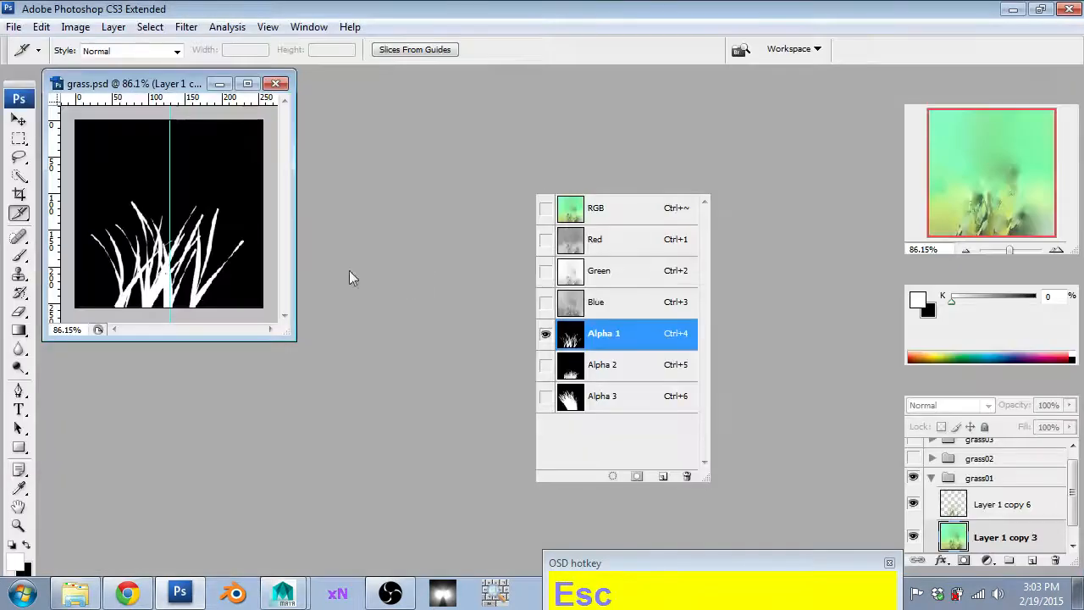
# - Close grass.psd without saving the changes and open the recent file grass2.psd, showing the whole image
pyautogui.hotkey('ctrl', 'w')
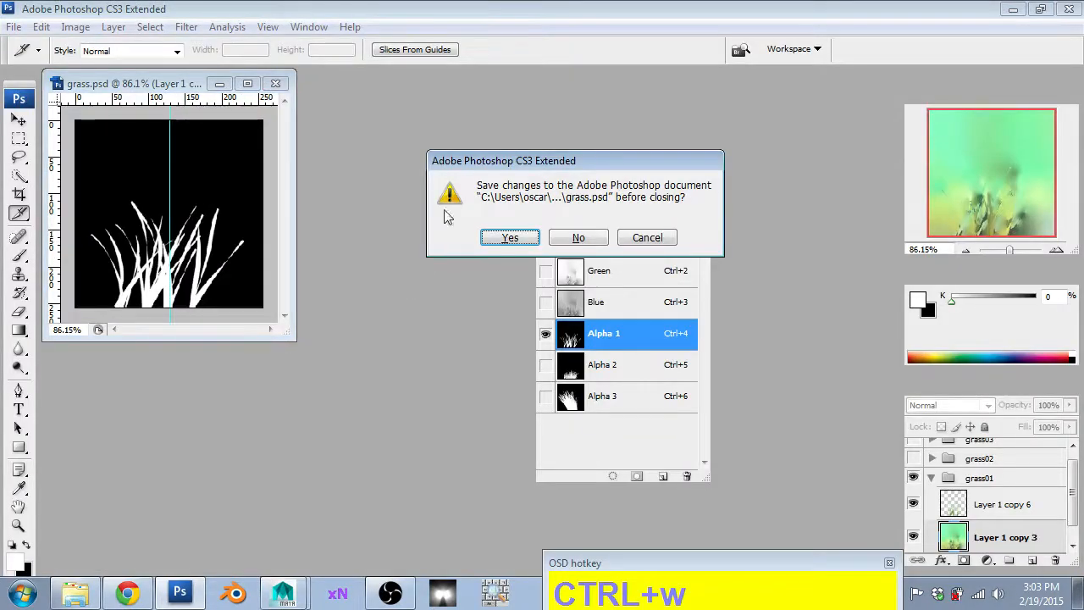
pyautogui.click(569, 237)
pyautogui.click(14, 27)
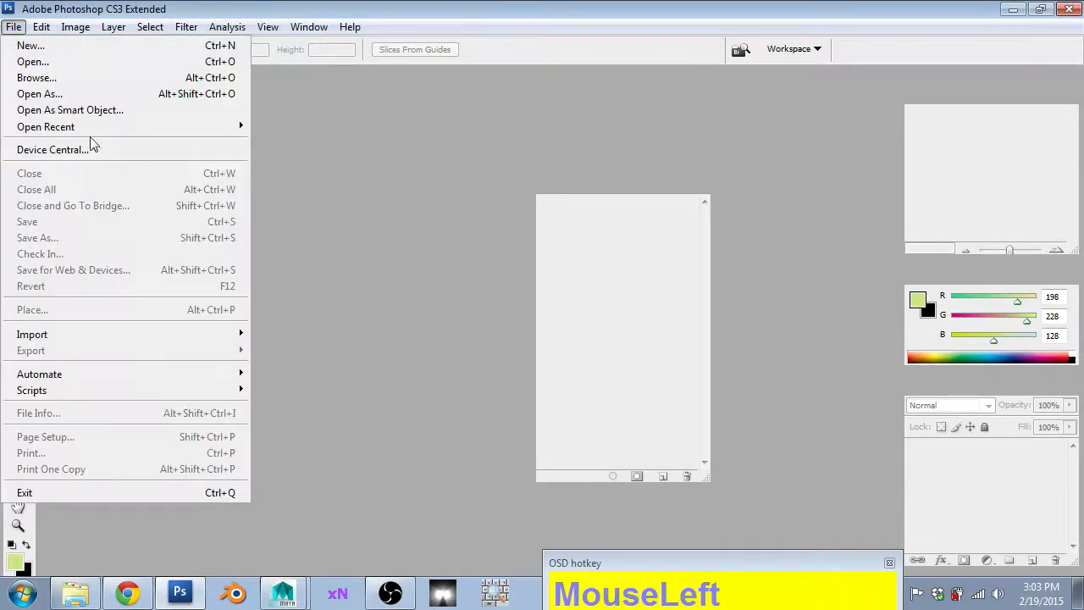
pyautogui.moveTo(100, 129)
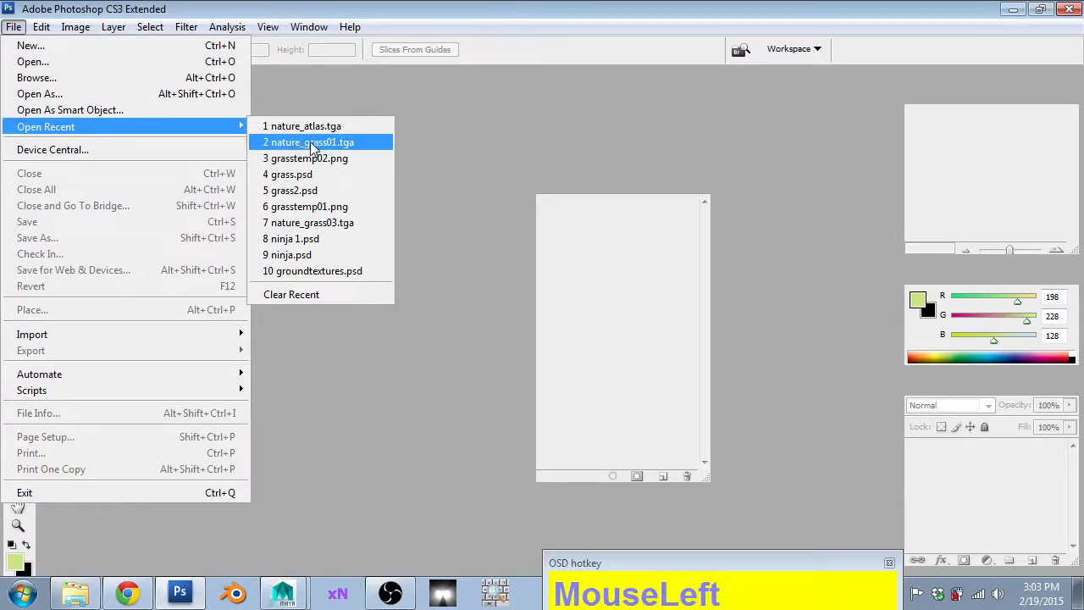
pyautogui.click(338, 177)
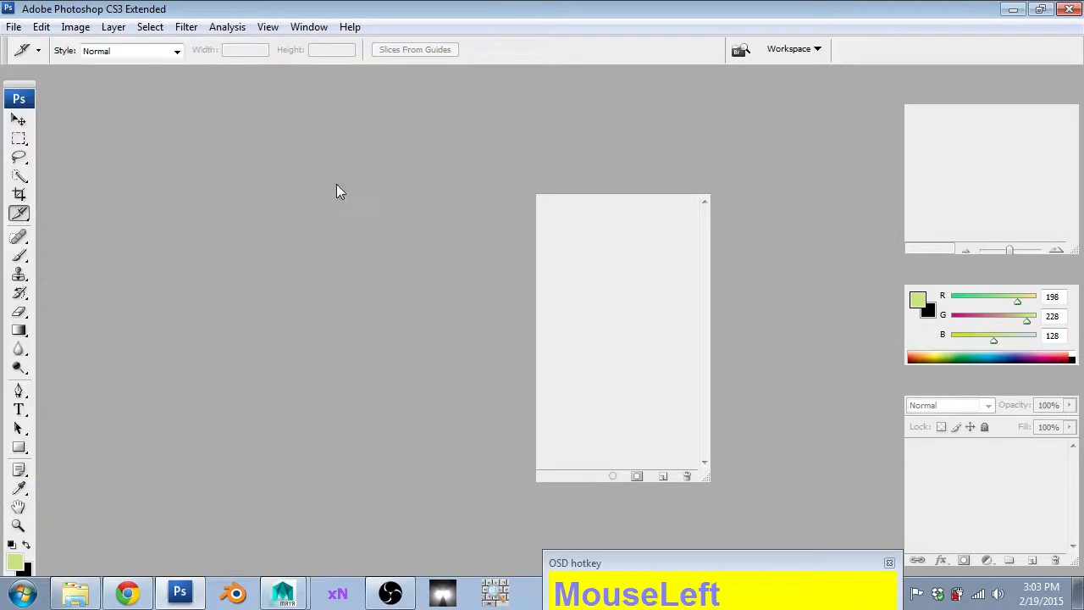
pyautogui.keyDown('ctrl'); pyautogui.keyDown('alt'); pyautogui.scroll(-2, 73, 395); pyautogui.keyUp('alt'); pyautogui.keyUp('ctrl')
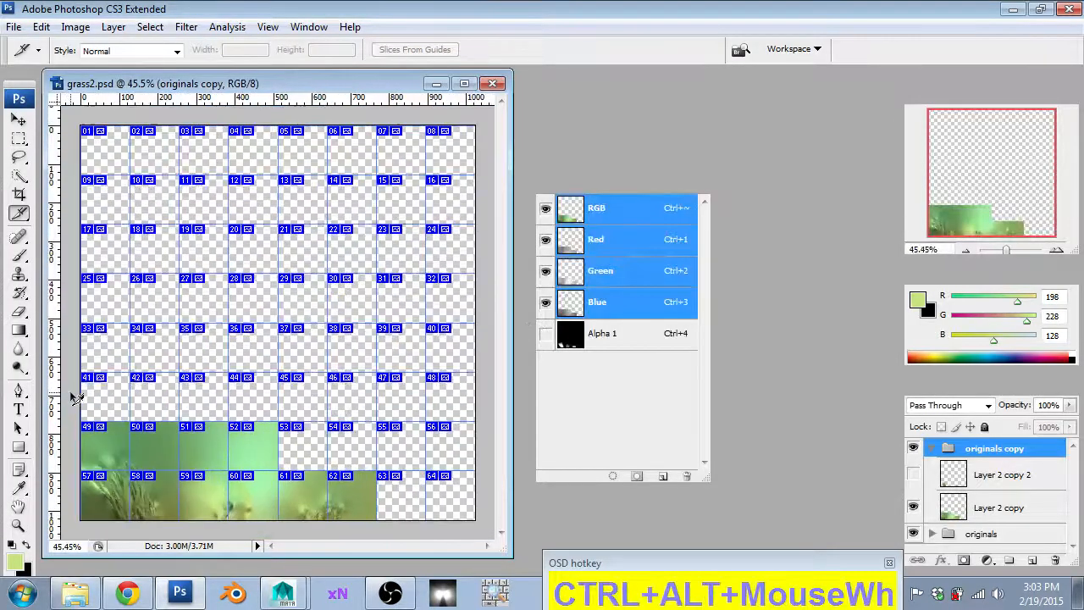
pyautogui.keyDown('ctrl'); pyautogui.keyDown('alt'); pyautogui.scroll(-2, 73, 394); pyautogui.keyUp('alt'); pyautogui.keyUp('ctrl')
# - Try dividing slice 09 evenly into 4 slices down and 4 slices across
pyautogui.rightClick(145, 235)
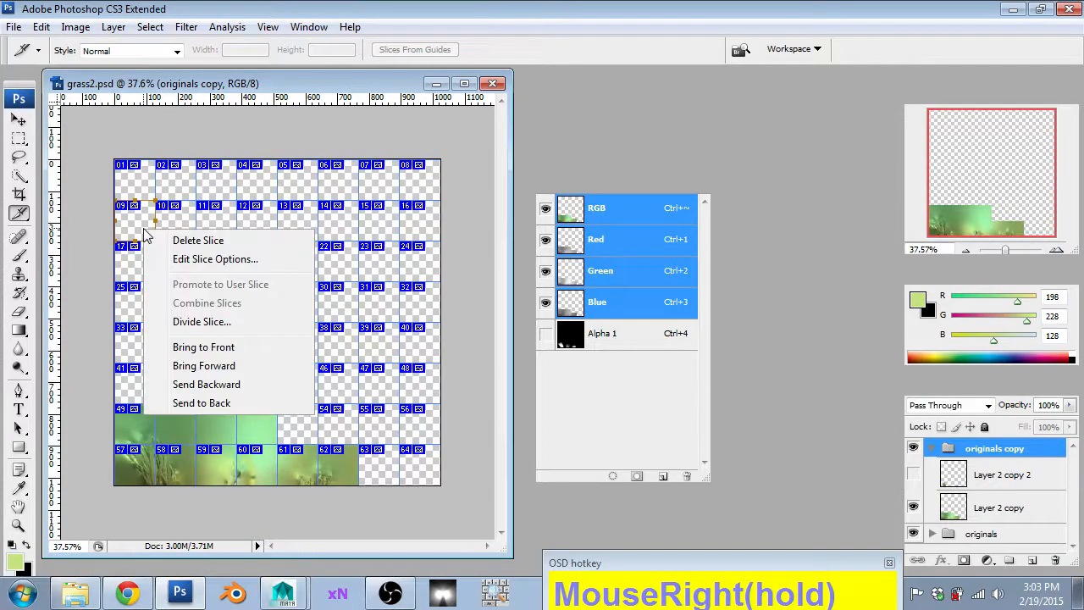
pyautogui.click(184, 325)
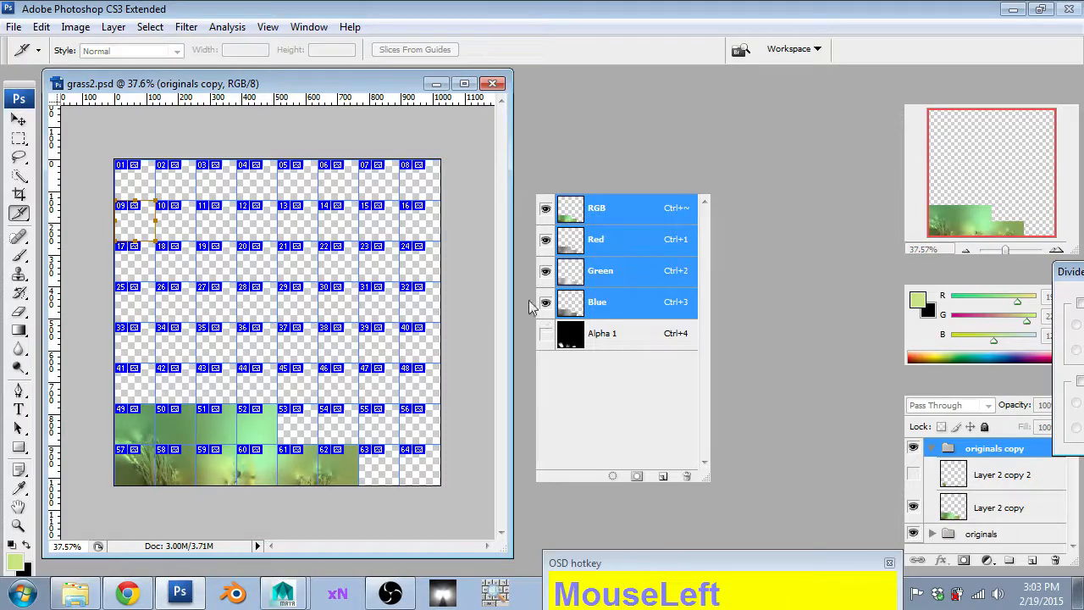
pyautogui.moveTo(1077, 280); pyautogui.dragTo(248, 188)
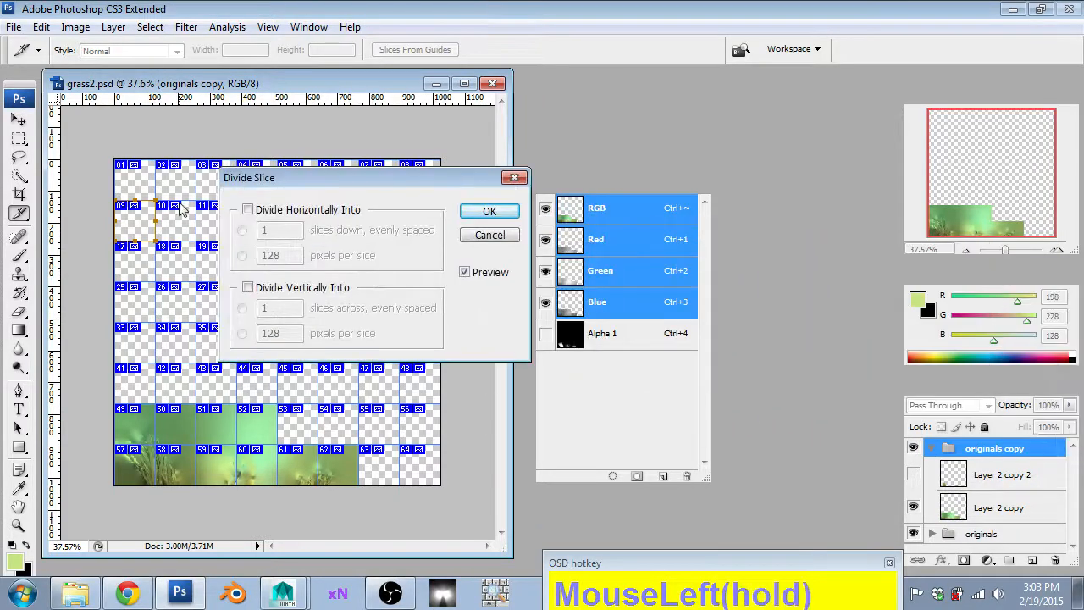
pyautogui.click(247, 210)
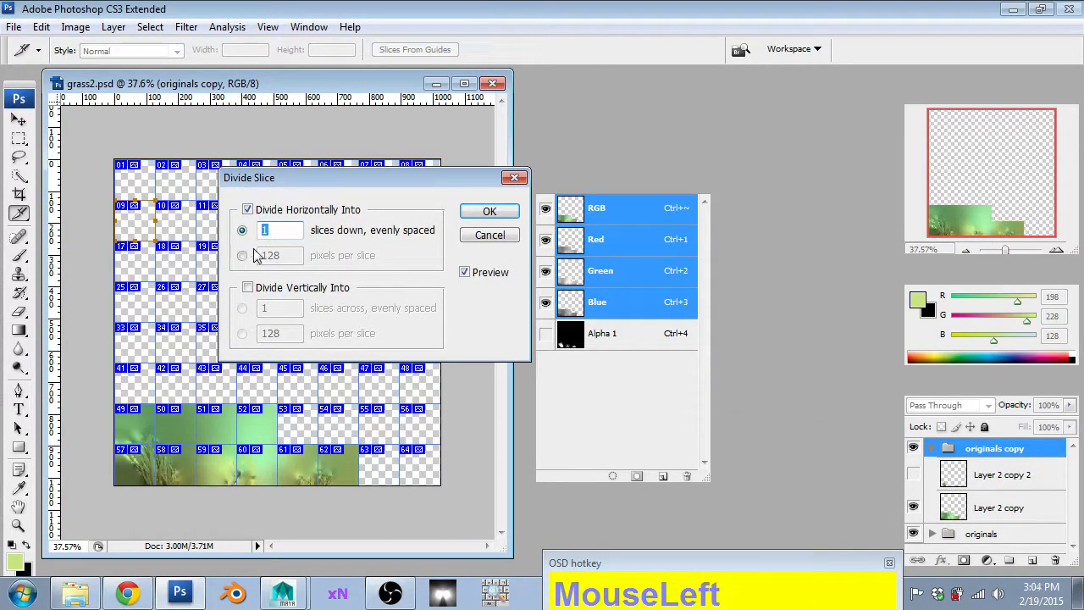
pyautogui.write('4')
pyautogui.press('Tab')
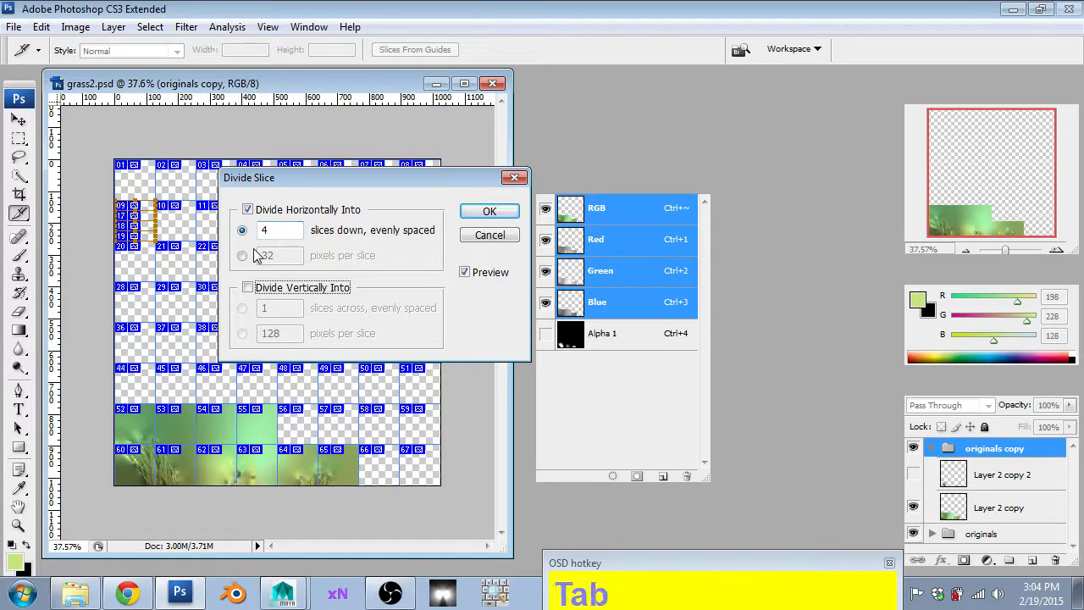
pyautogui.press('space')
pyautogui.write('4')
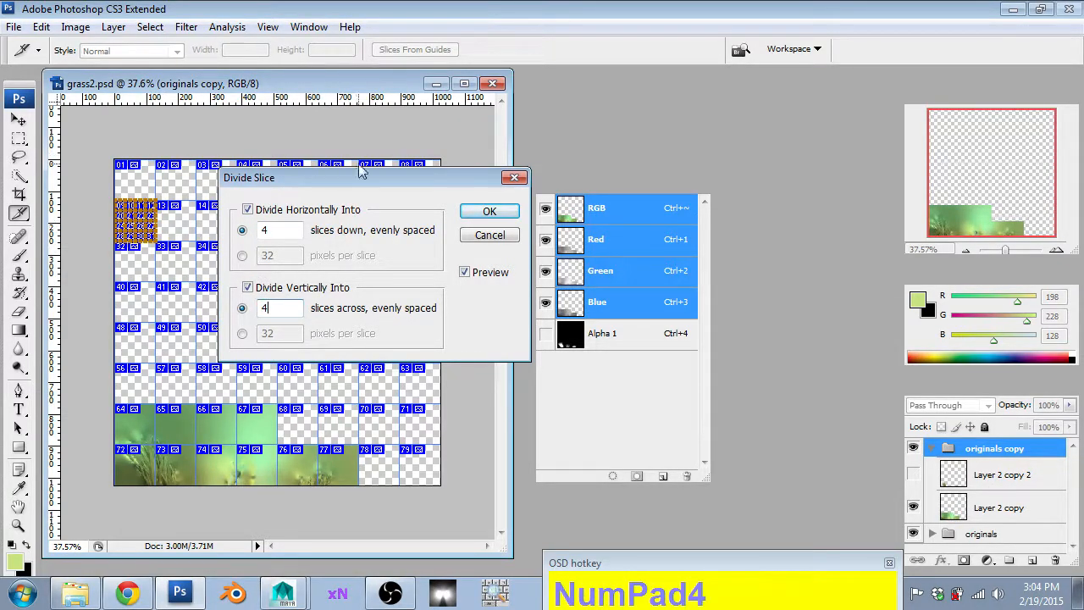
pyautogui.click(481, 220)
# - Examine the slice grid over the grass texture and switch the document to the maximized screen mode
pyautogui.keyDown('ctrl'); pyautogui.keyDown('alt'); pyautogui.scroll(2, 188, 179); pyautogui.keyUp('alt'); pyautogui.keyUp('ctrl')
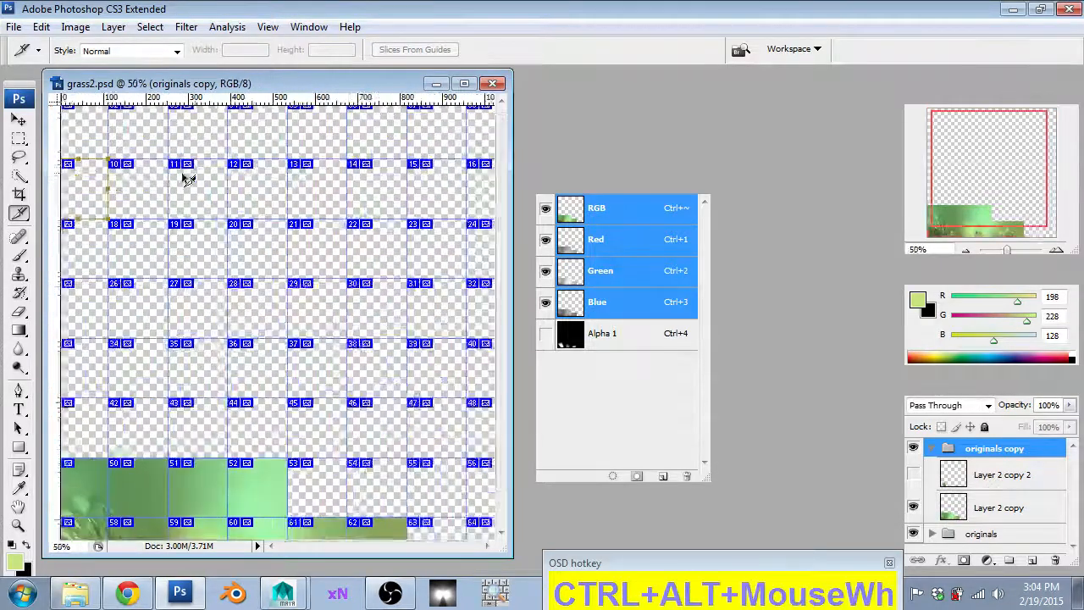
pyautogui.keyDown('ctrl'); pyautogui.keyDown('alt'); pyautogui.scroll(-1, 188, 179); pyautogui.keyUp('alt'); pyautogui.keyUp('ctrl')
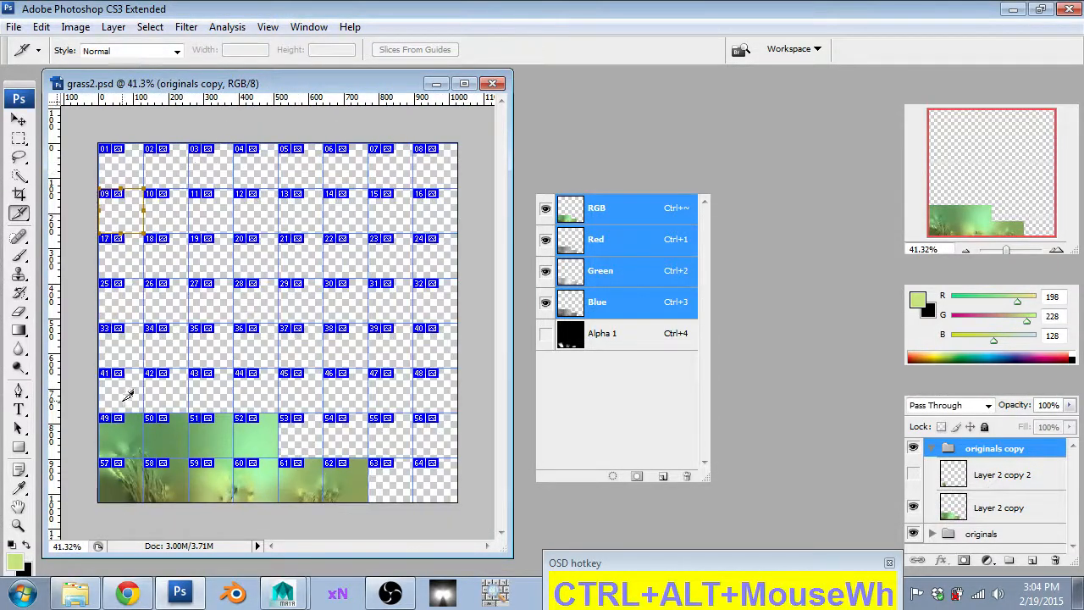
pyautogui.keyDown('ctrl'); pyautogui.keyDown('alt'); pyautogui.scroll(4, 183, 500); pyautogui.keyUp('alt'); pyautogui.keyUp('ctrl')
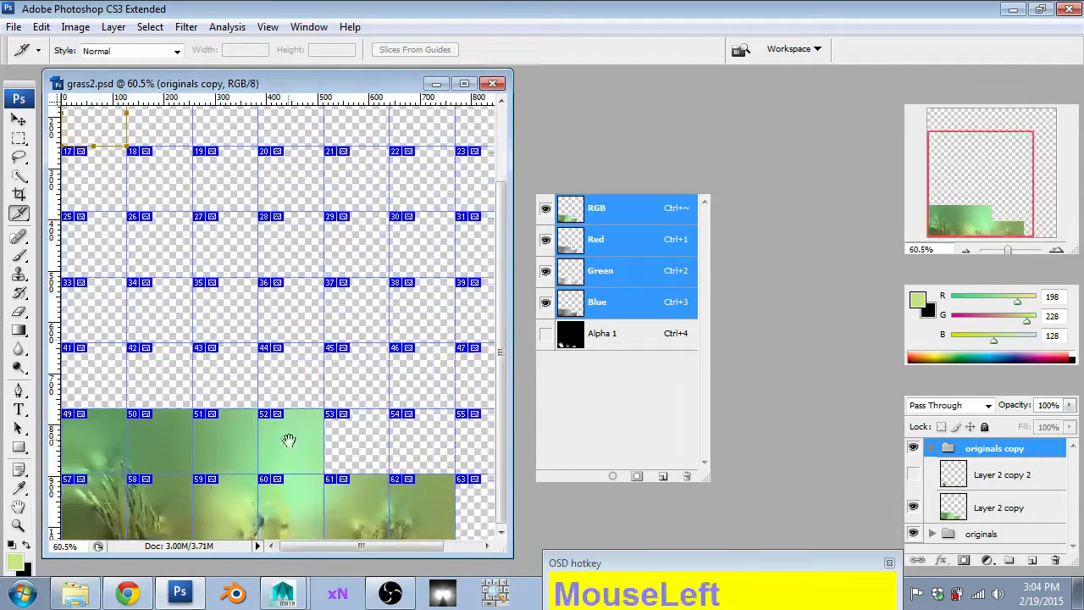
pyautogui.press('f')
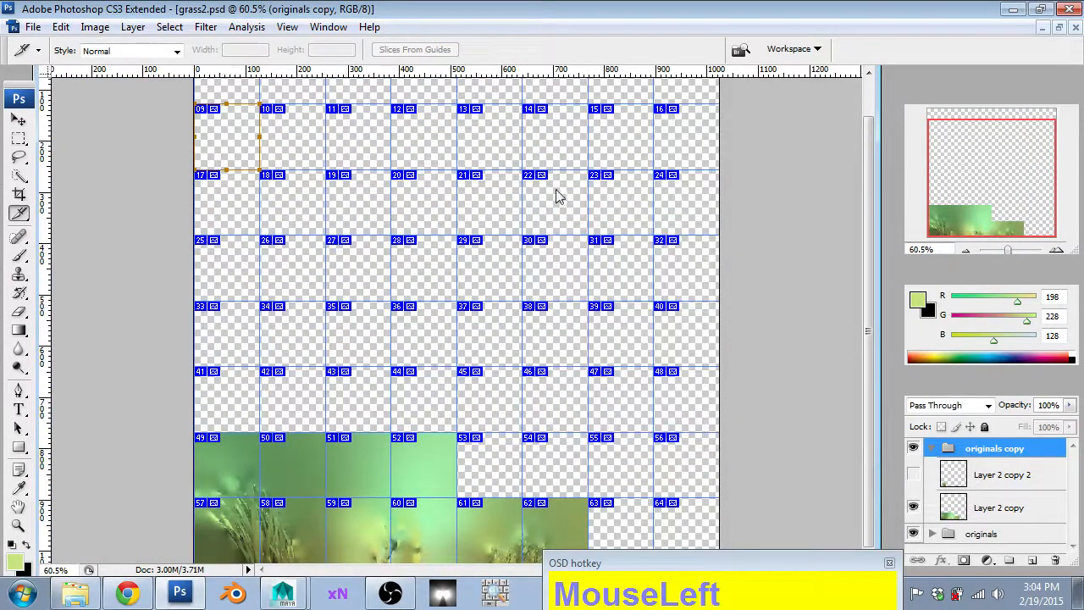
pyautogui.moveTo(939, 481); pyautogui.dragTo(966, 434)
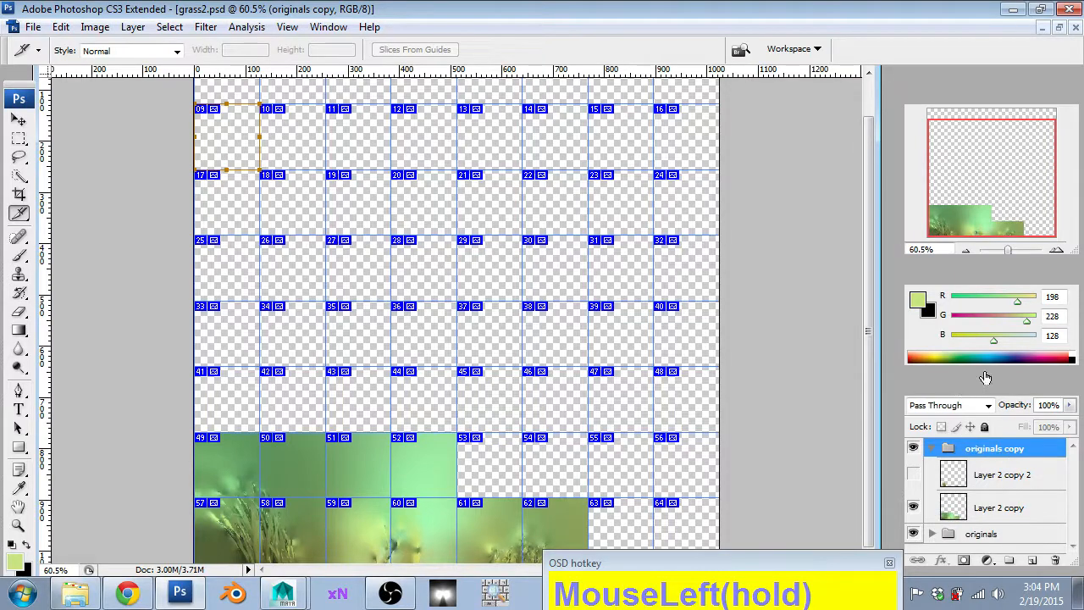
pyautogui.moveTo(993, 390); pyautogui.dragTo(903, 415)
pyautogui.click(915, 389)
pyautogui.scroll(-1, 924, 413)
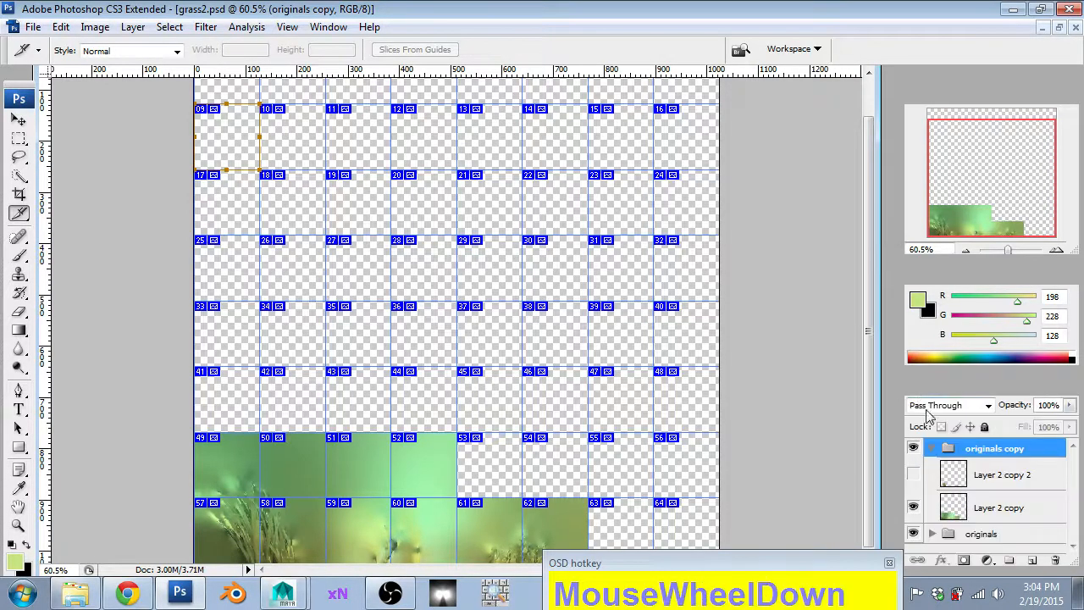
# - Collapse and hide the originals copy group, and expand the originals group
pyautogui.click(932, 448)
pyautogui.click(913, 448)
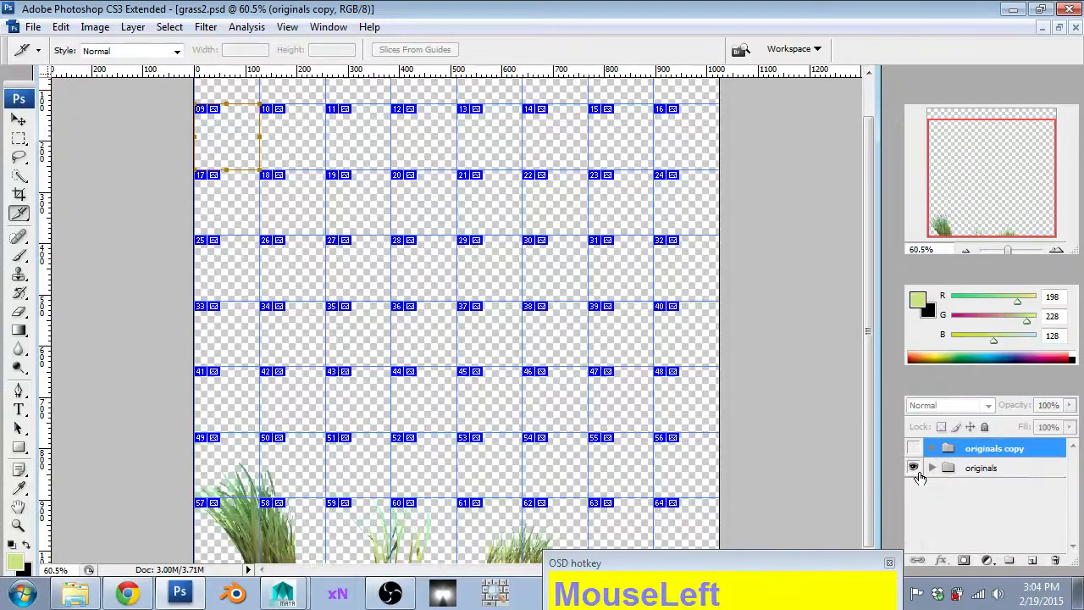
pyautogui.click(931, 468)
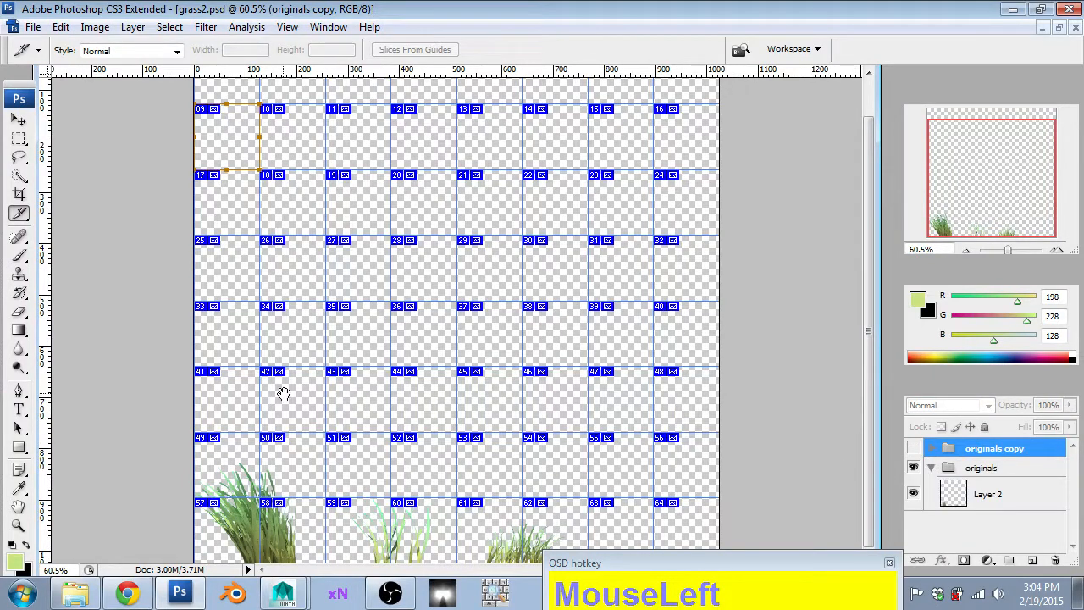
# - Show the document in full screen, select Layer 2 in the originals group and enlarge the grass tufts
pyautogui.press('f')
pyautogui.moveTo(260, 392); pyautogui.dragTo(250, 246)
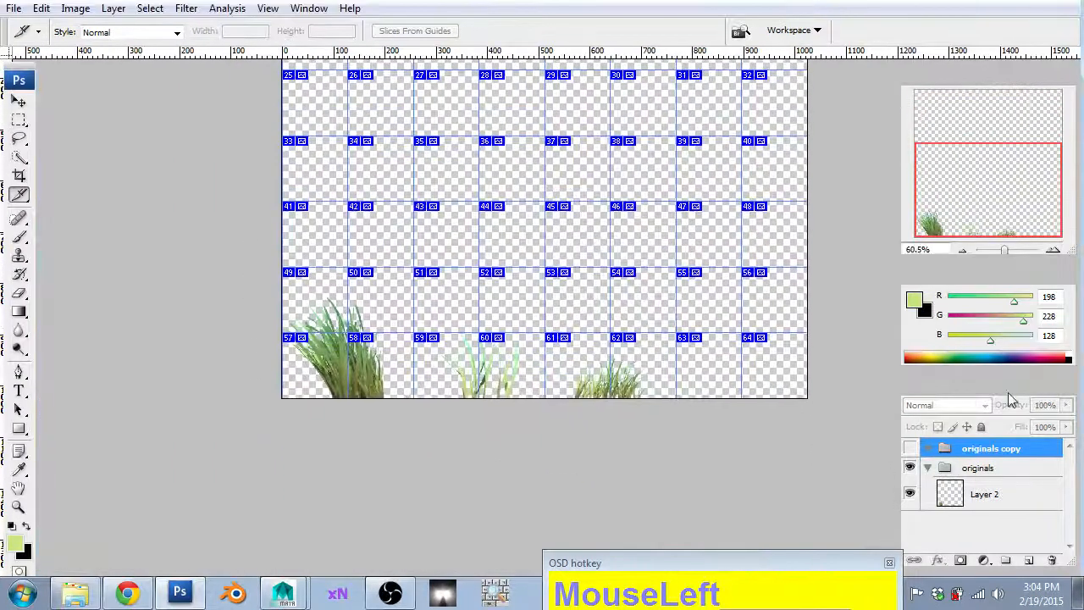
pyautogui.click(962, 526)
pyautogui.keyDown('ctrl'); pyautogui.keyDown('alt'); pyautogui.scroll(3, 356, 360); pyautogui.keyUp('alt'); pyautogui.keyUp('ctrl')
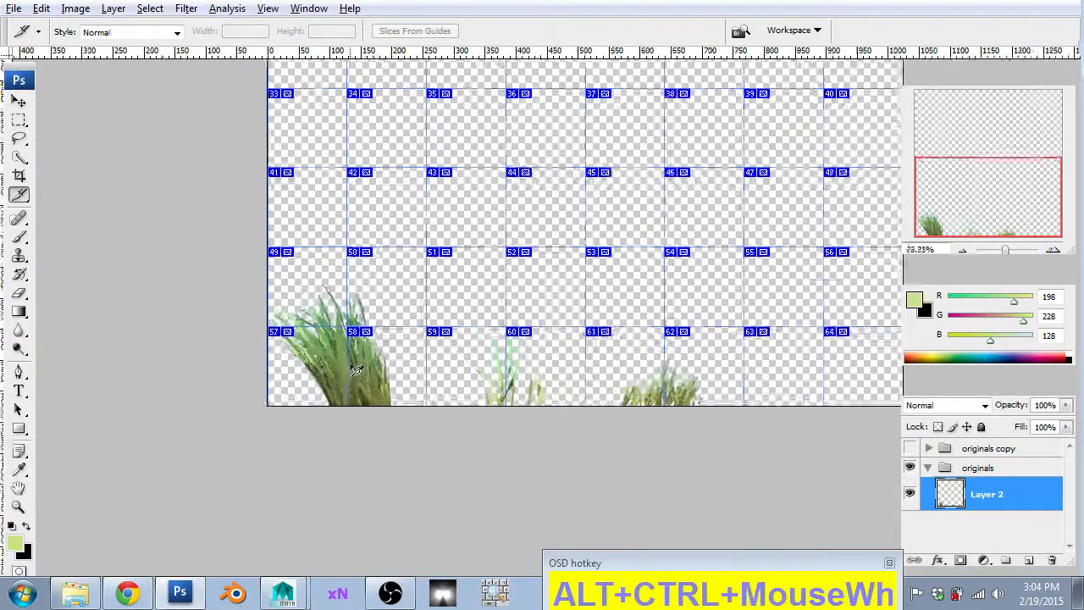
pyautogui.keyDown('ctrl'); pyautogui.keyDown('alt'); pyautogui.scroll(3, 541, 313); pyautogui.keyUp('alt'); pyautogui.keyUp('ctrl')
pyautogui.keyDown('ctrl'); pyautogui.keyDown('alt'); pyautogui.scroll(5, 540, 314); pyautogui.keyUp('alt'); pyautogui.keyUp('ctrl')
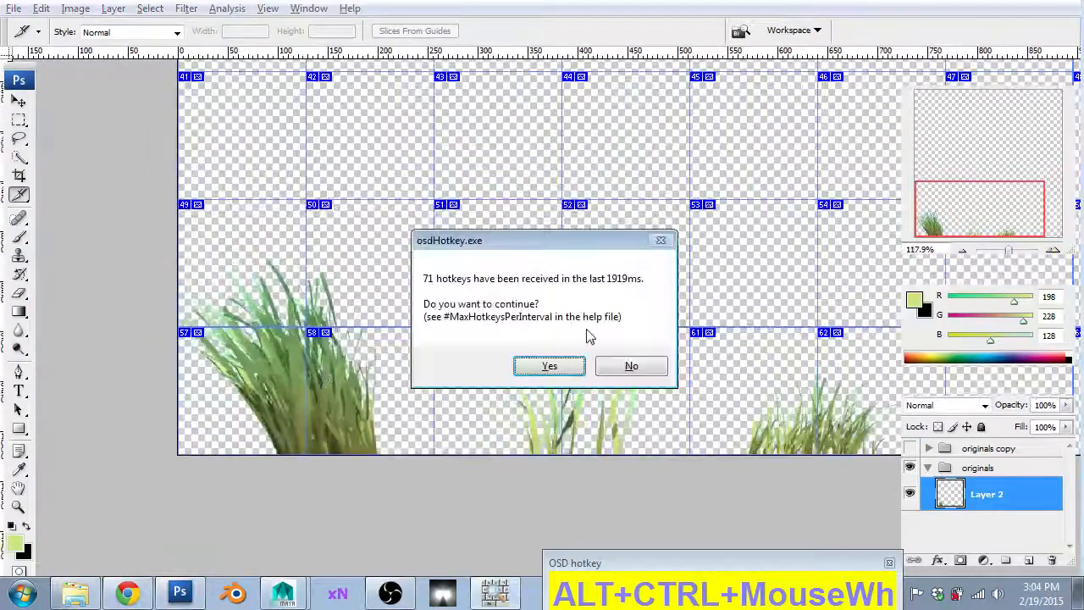
pyautogui.click(551, 366)
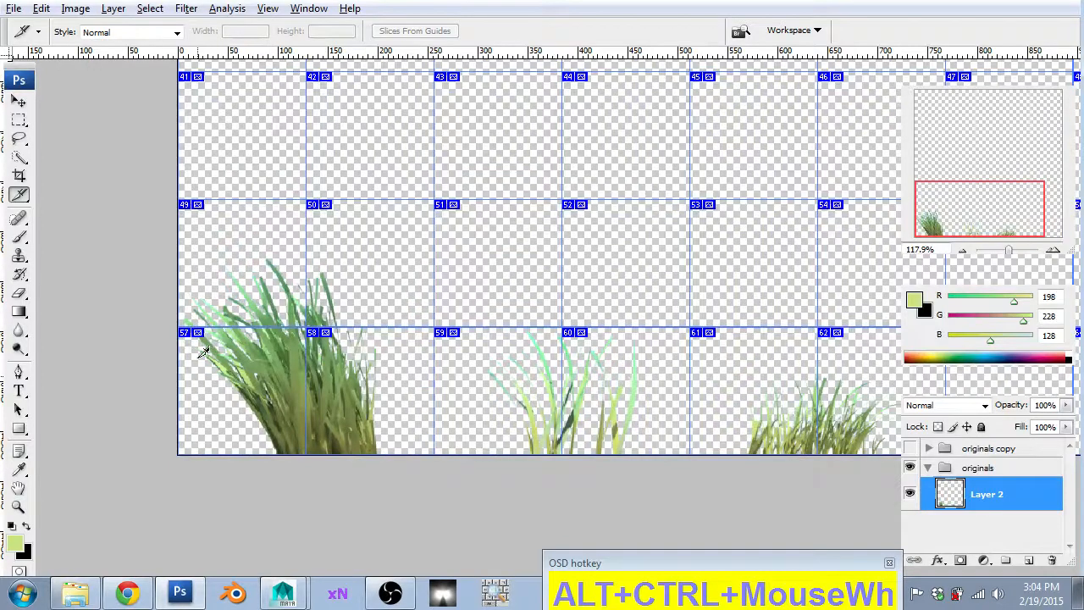
pyautogui.moveTo(181, 395); pyautogui.dragTo(188, 417)
pyautogui.press('Escape')
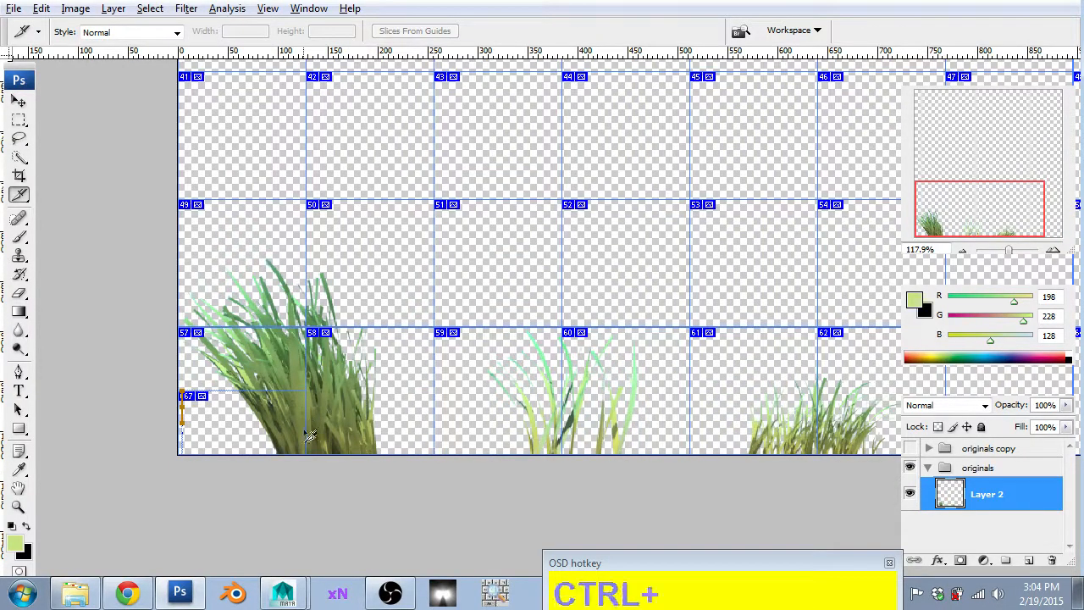
pyautogui.hotkey('ctrl', 'z')
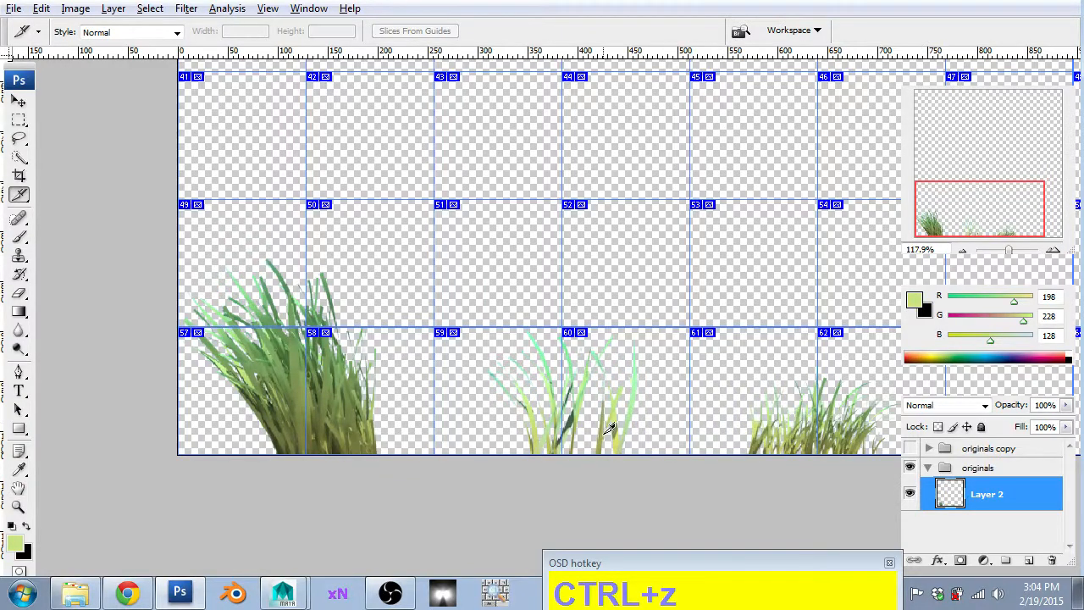
# - Look over the three grass tufts along the lowest row of slices
pyautogui.moveTo(432, 485); pyautogui.dragTo(250, 483)
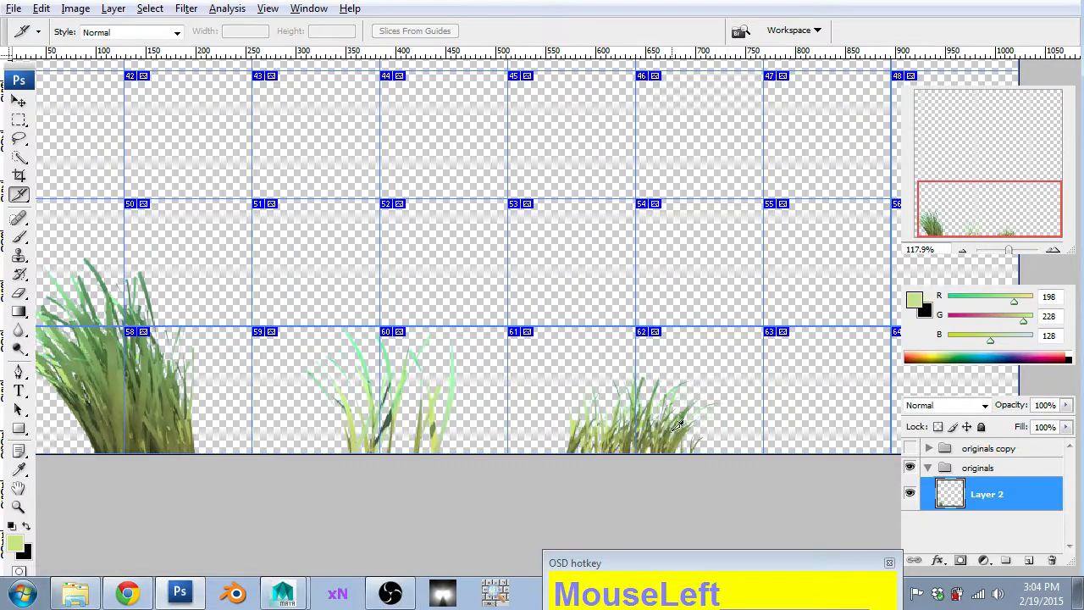
pyautogui.keyDown('ctrl'); pyautogui.keyDown('alt'); pyautogui.scroll(-2, 394, 430); pyautogui.keyUp('alt'); pyautogui.keyUp('ctrl')
pyautogui.keyDown('ctrl'); pyautogui.keyDown('alt'); pyautogui.scroll(-1, 405, 429); pyautogui.keyUp('alt'); pyautogui.keyUp('ctrl')
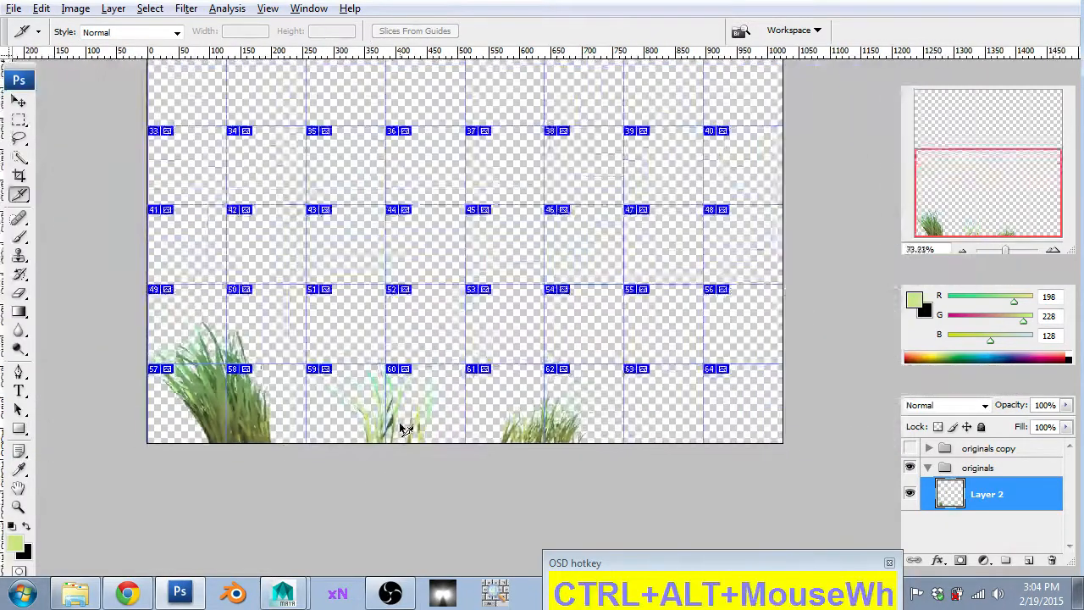
pyautogui.hotkey('alt', 'Tab')
pyautogui.hotkey('alt', 'Tab')
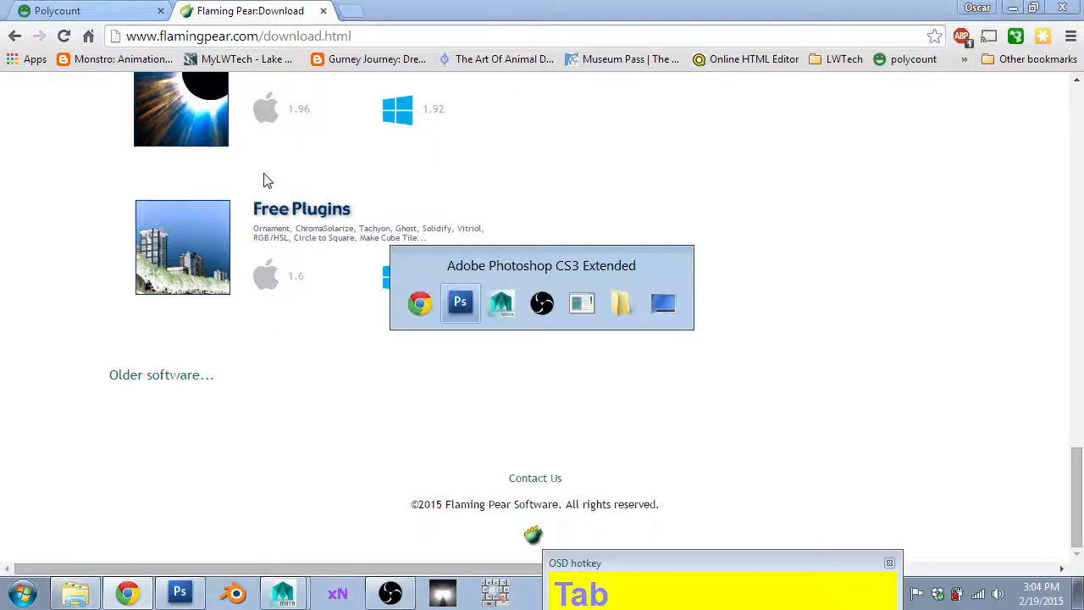
pyautogui.hotkey('alt', 'Tab')
pyautogui.hotkey('alt', 'Tab')
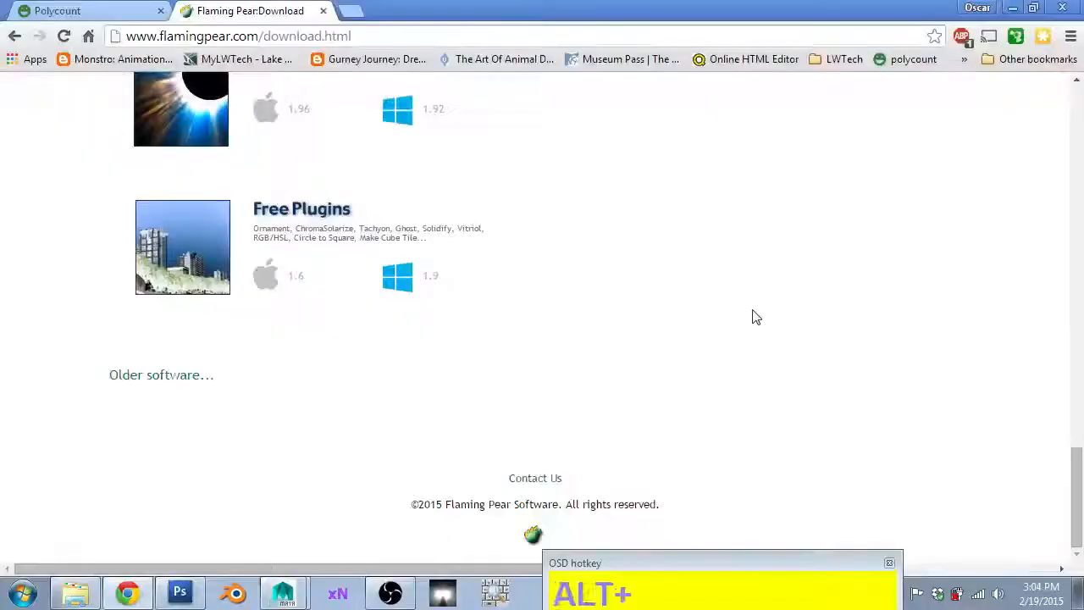
pyautogui.hotkey('alt', 'Tab')
pyautogui.hotkey('alt', 'Tab')
pyautogui.hotkey('alt', 'Tab')
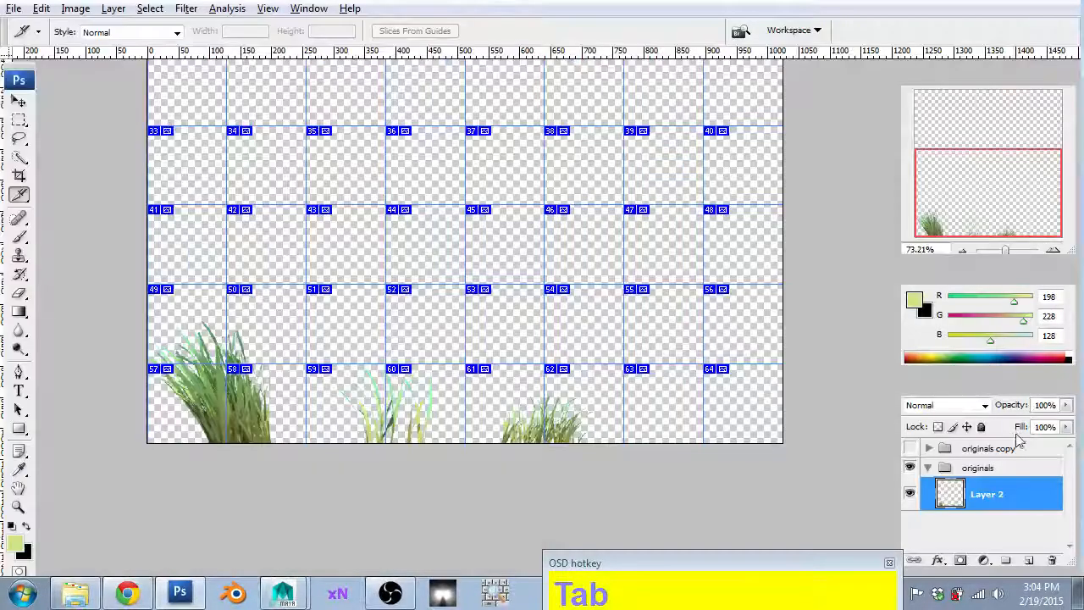
# - Show the originals copy group again and look at the document's colour and alpha channels
pyautogui.click(910, 448)
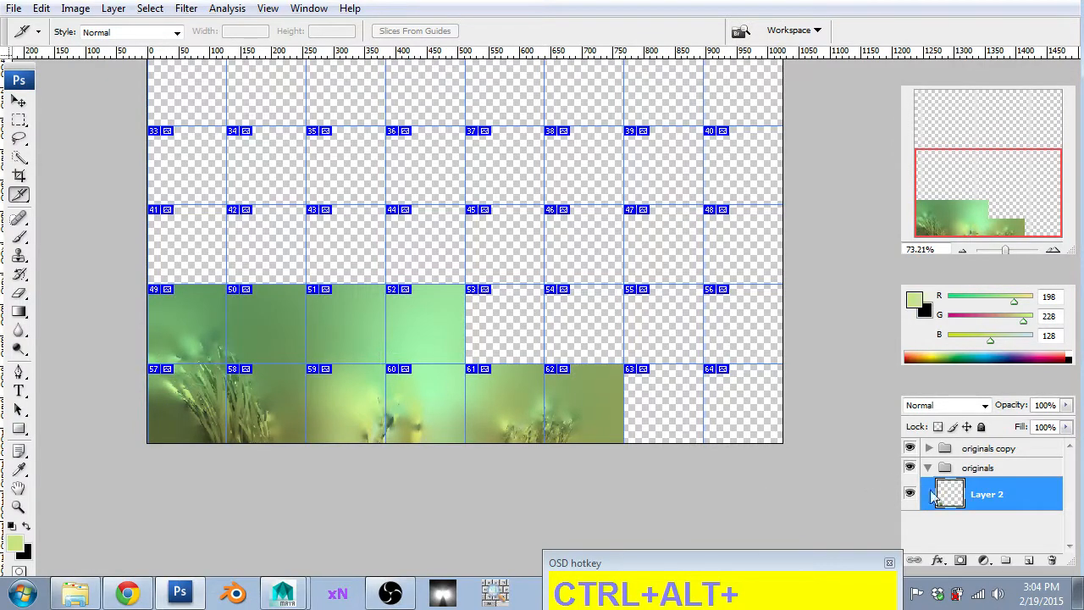
pyautogui.moveTo(980, 398); pyautogui.dragTo(1010, 388)
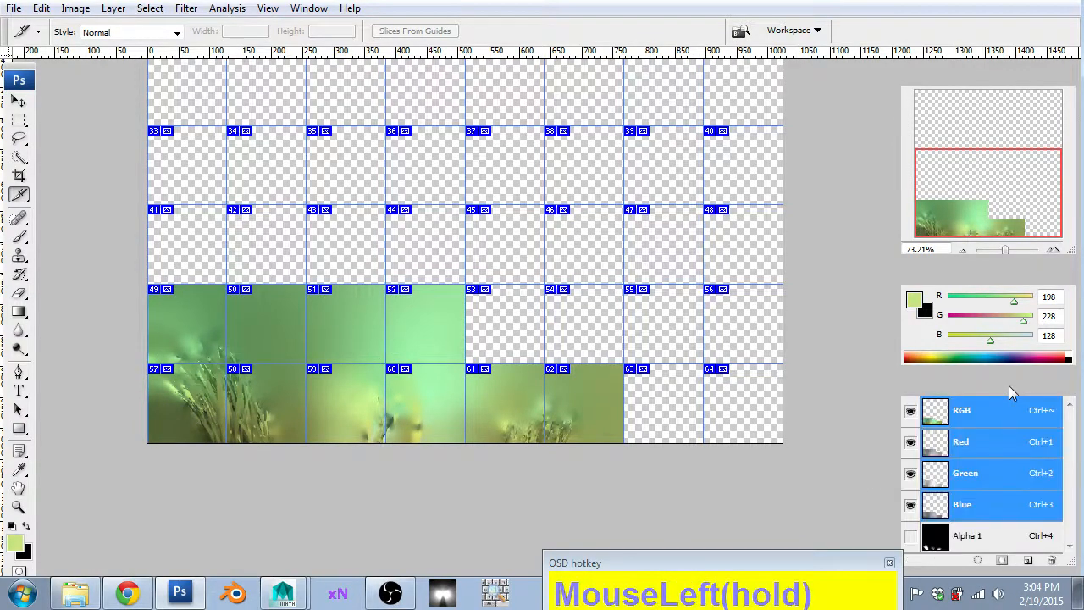
pyautogui.click(925, 387)
# - Switch to Maya and select the sparse grass card beside the tall dense tuft
pyautogui.hotkey('alt', 'Tab')
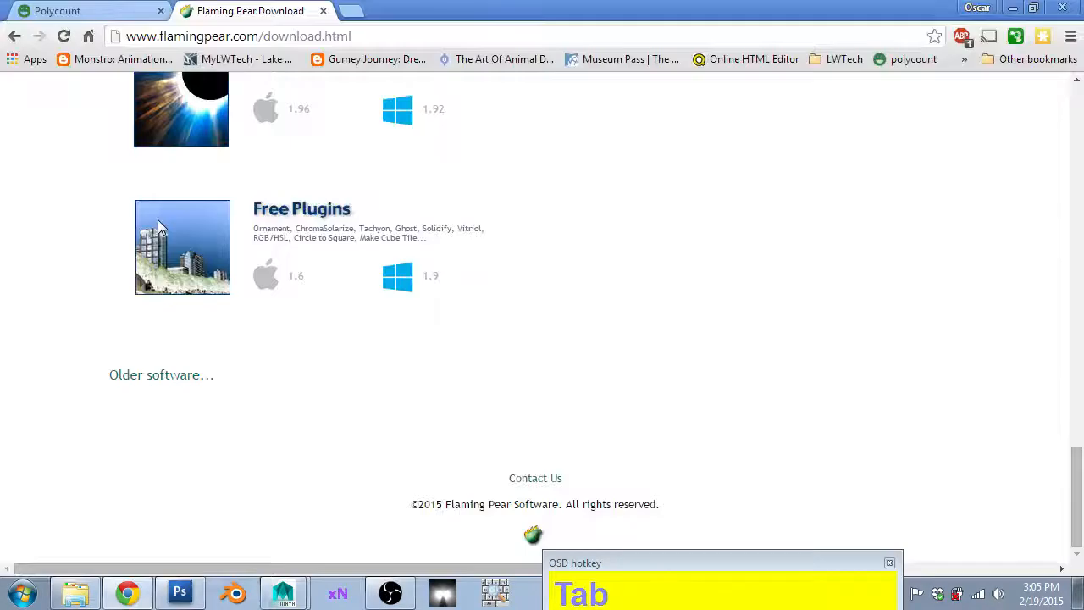
pyautogui.hotkey('alt', 'Tab')
pyautogui.hotkey('alt', 'Tab')
pyautogui.scroll(3, 330, 302)
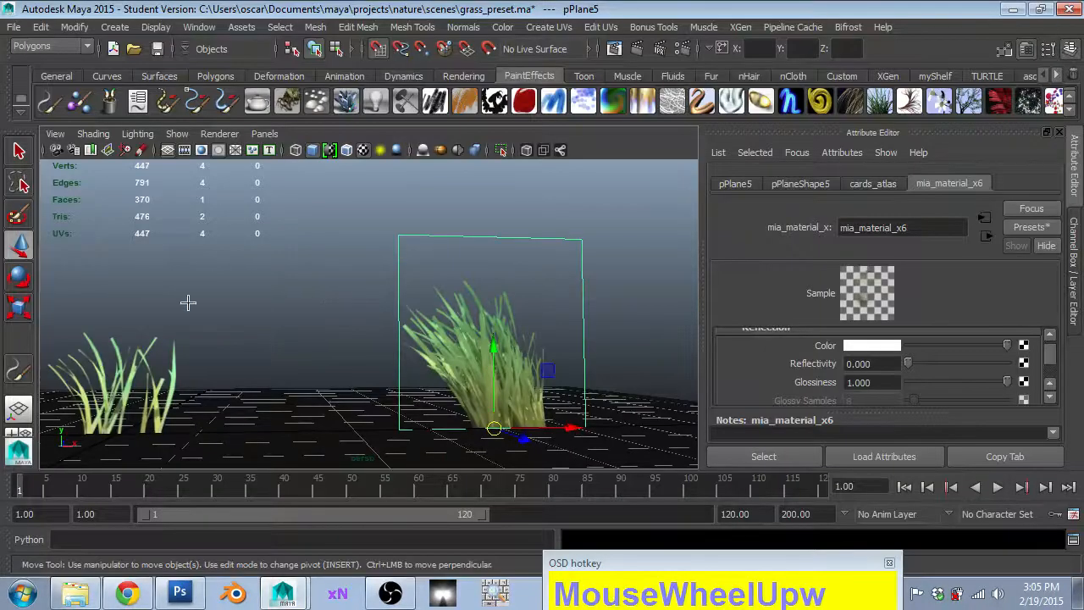
pyautogui.click(19, 151)
pyautogui.click(92, 388)
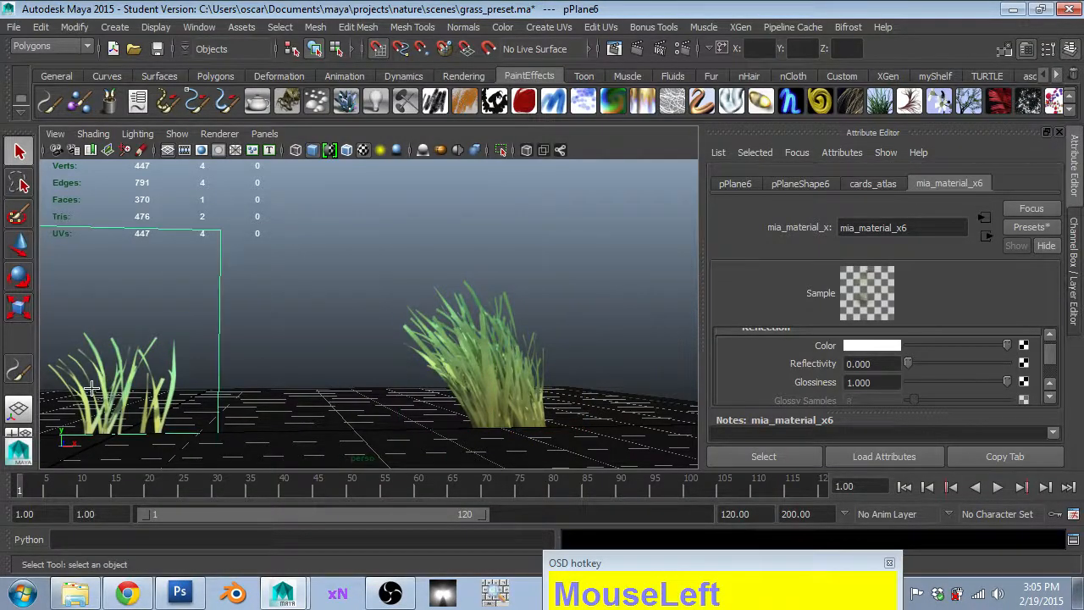
# - Select the tall dense grass card and show its UVs over the atlas in the UV Texture Editor
pyautogui.scroll(-3, 254, 355)
pyautogui.click(432, 302)
pyautogui.keyDown('alt'); pyautogui.moveTo(347, 284); pyautogui.dragTo(201, 161); pyautogui.keyUp('alt')
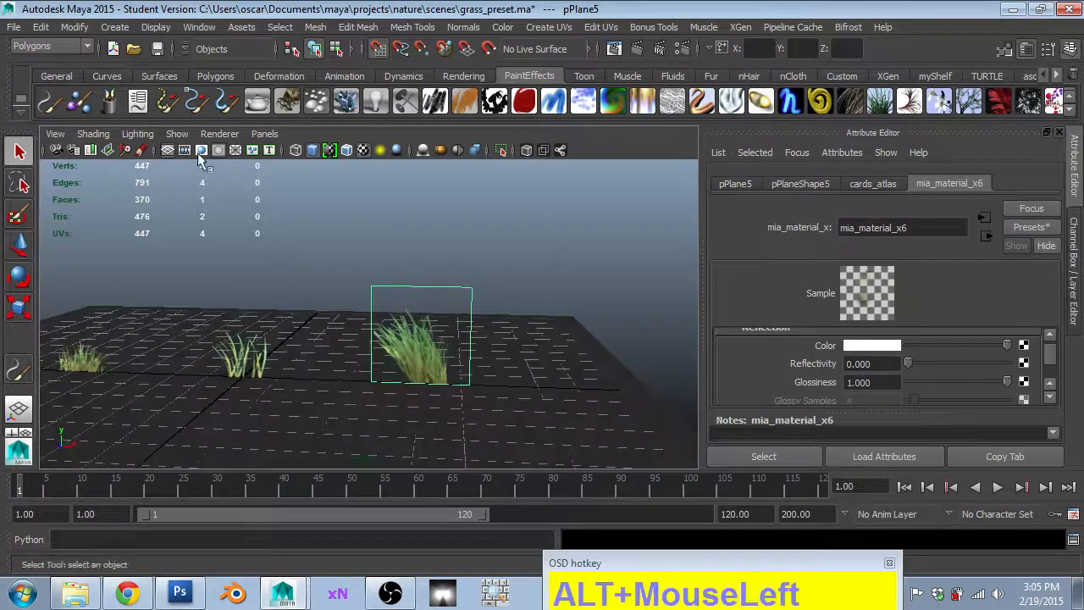
pyautogui.click(199, 27)
pyautogui.moveTo(201, 103)
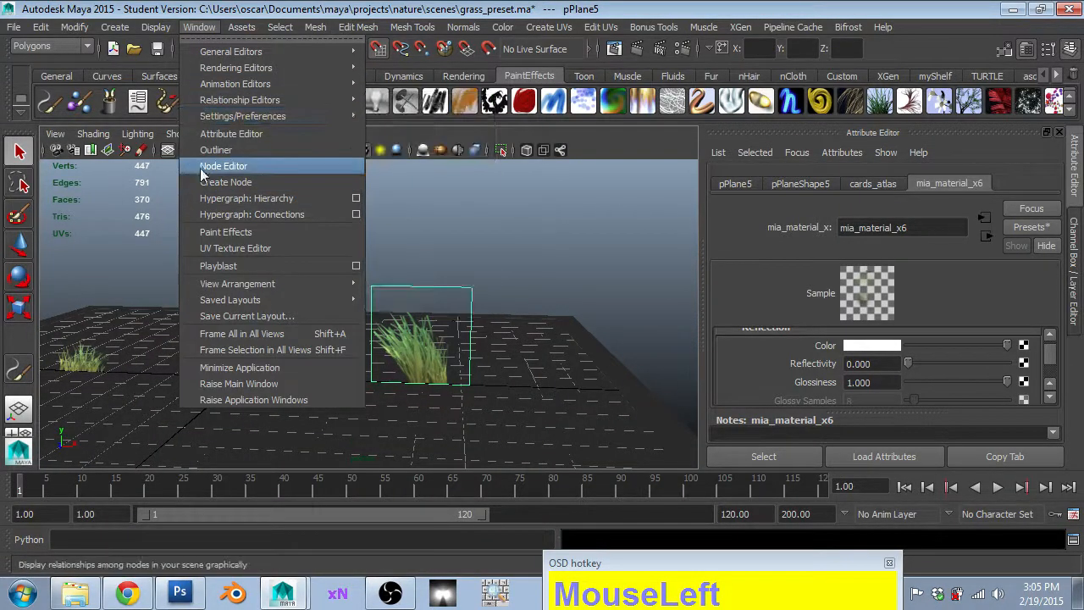
pyautogui.click(220, 249)
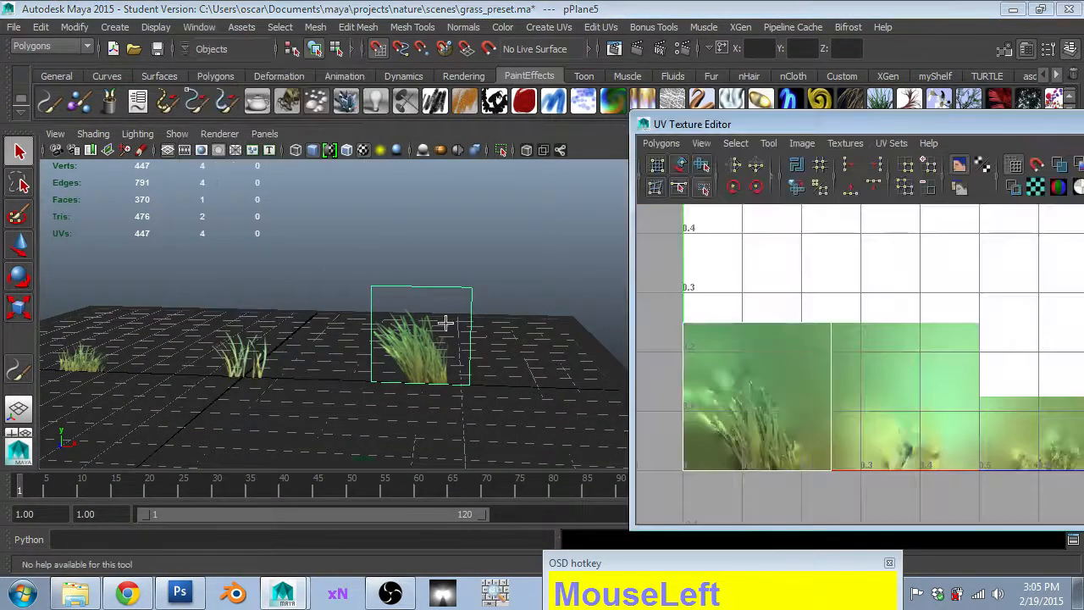
pyautogui.scroll(-2, 907, 448)
pyautogui.keyDown('alt'); pyautogui.moveTo(907, 448); pyautogui.dragTo(791, 394, button='middle'); pyautogui.keyUp('alt')
pyautogui.scroll(-1, 791, 394)
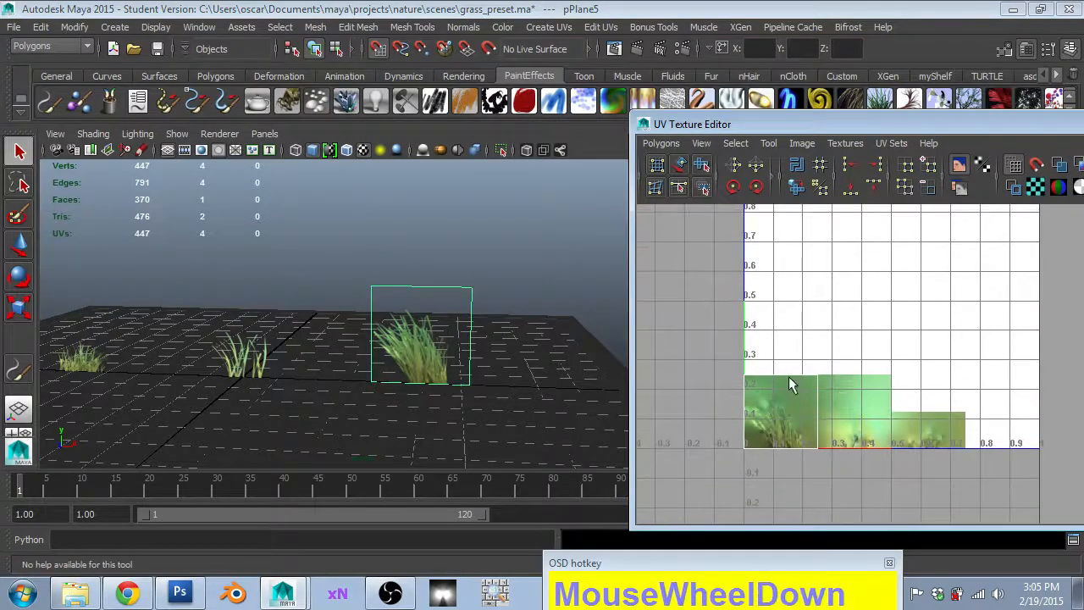
# - Switch the dense grass card to UV components and select all four of its UVs
pyautogui.click(794, 396)
pyautogui.rightClick(462, 324)
pyautogui.moveTo(462, 324); pyautogui.dragTo(583, 205, button='right')
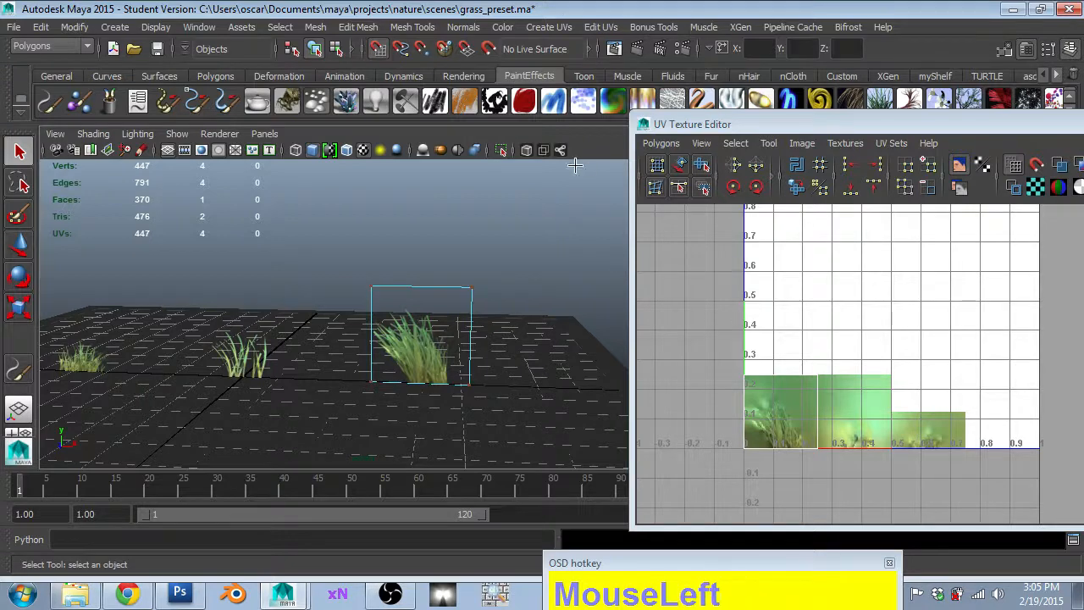
pyautogui.moveTo(576, 162); pyautogui.dragTo(298, 467)
pyautogui.scroll(1, 820, 388)
pyautogui.scroll(-1, 820, 387)
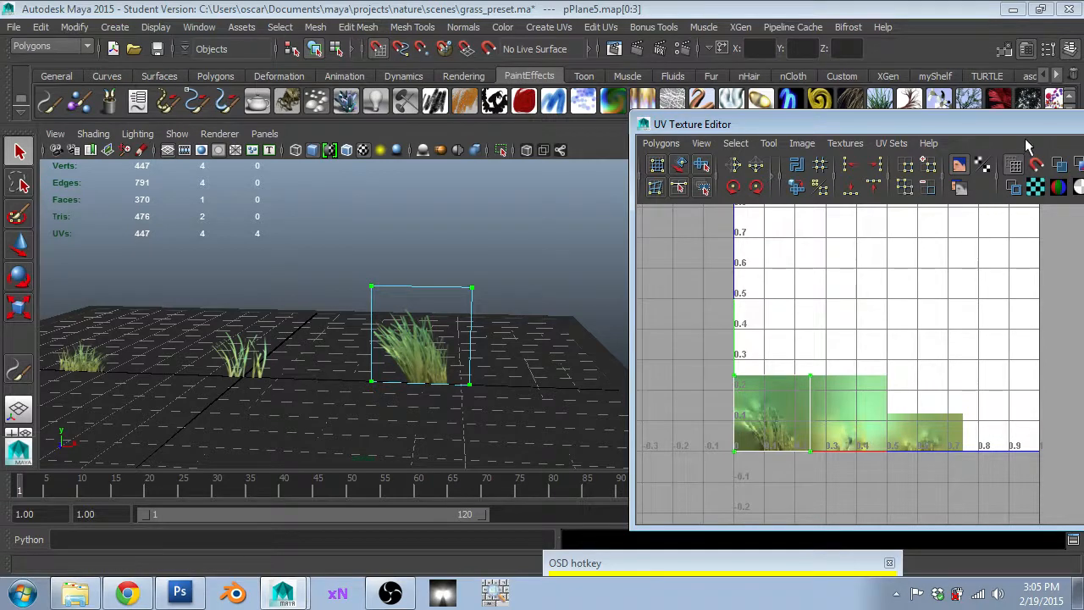
# - Resize and reposition the UV Texture Editor so its UV coordinate fields and the grass cards are accessible
pyautogui.moveTo(1025, 127); pyautogui.dragTo(639, 81)
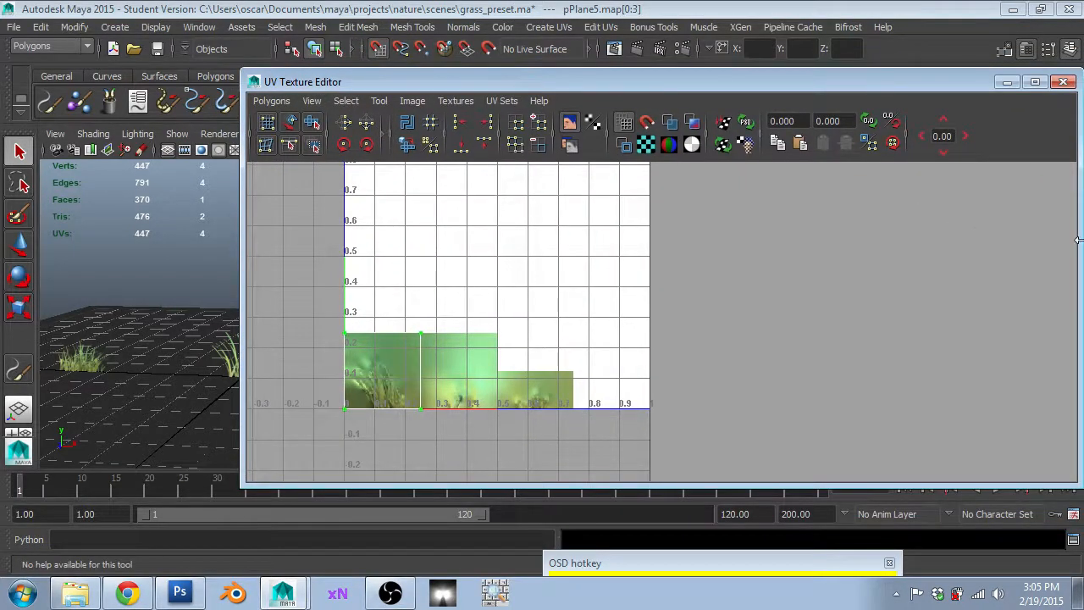
pyautogui.moveTo(1079, 241); pyautogui.dragTo(830, 241)
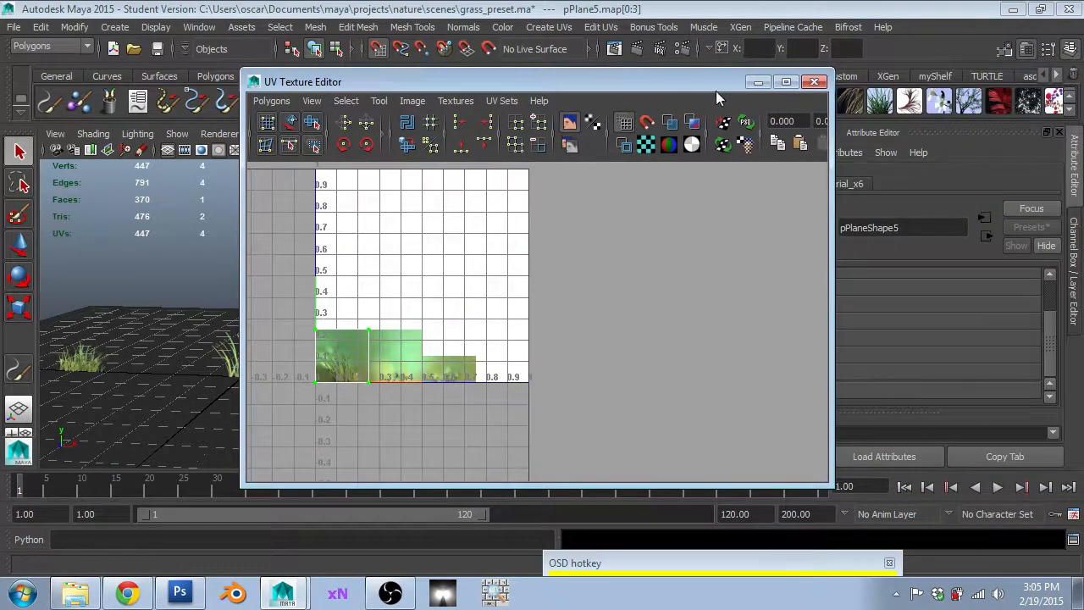
pyautogui.moveTo(392, 84); pyautogui.dragTo(569, 88)
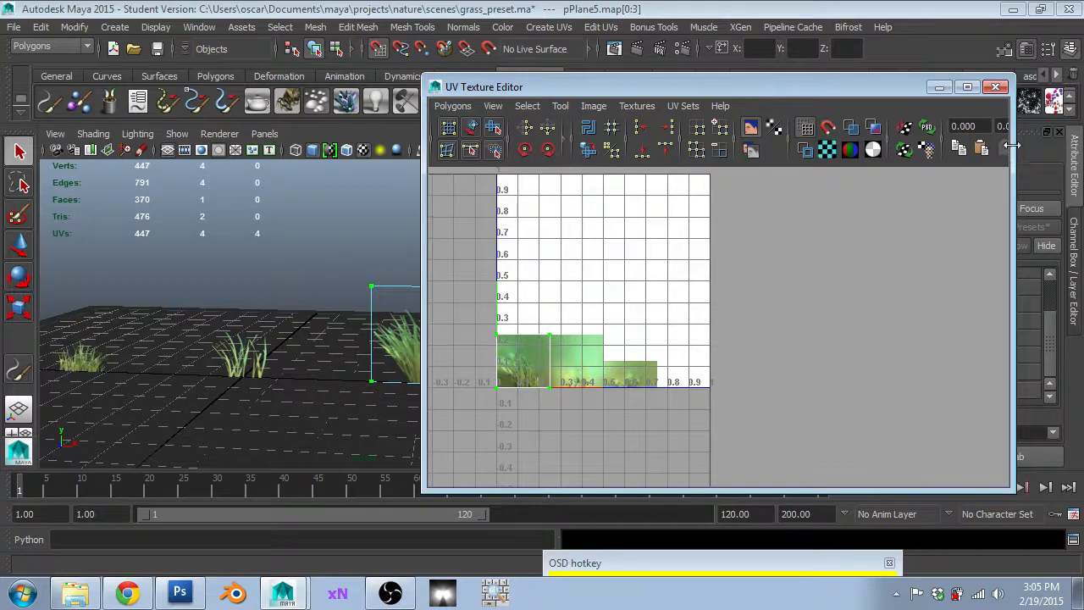
pyautogui.moveTo(1012, 151); pyautogui.dragTo(1064, 150)
pyautogui.moveTo(982, 126); pyautogui.dragTo(794, 129)
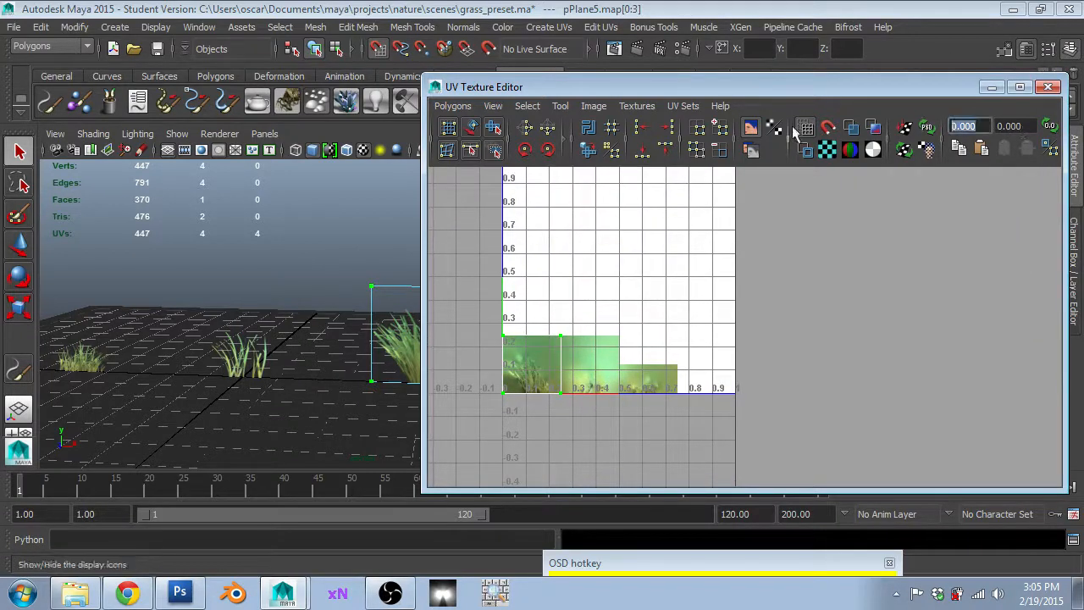
# - Select the two UVs along the dense card's right edge and set their U coordinate to 0.5
pyautogui.moveTo(611, 292); pyautogui.dragTo(551, 418)
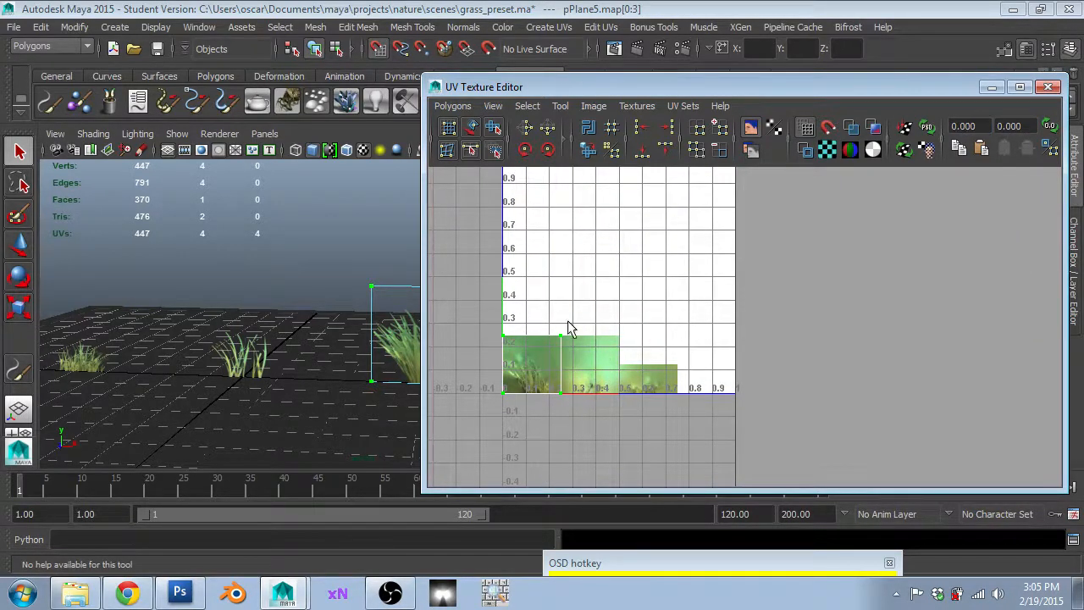
pyautogui.moveTo(562, 317); pyautogui.dragTo(612, 302, button='right')
pyautogui.moveTo(612, 303); pyautogui.dragTo(528, 487)
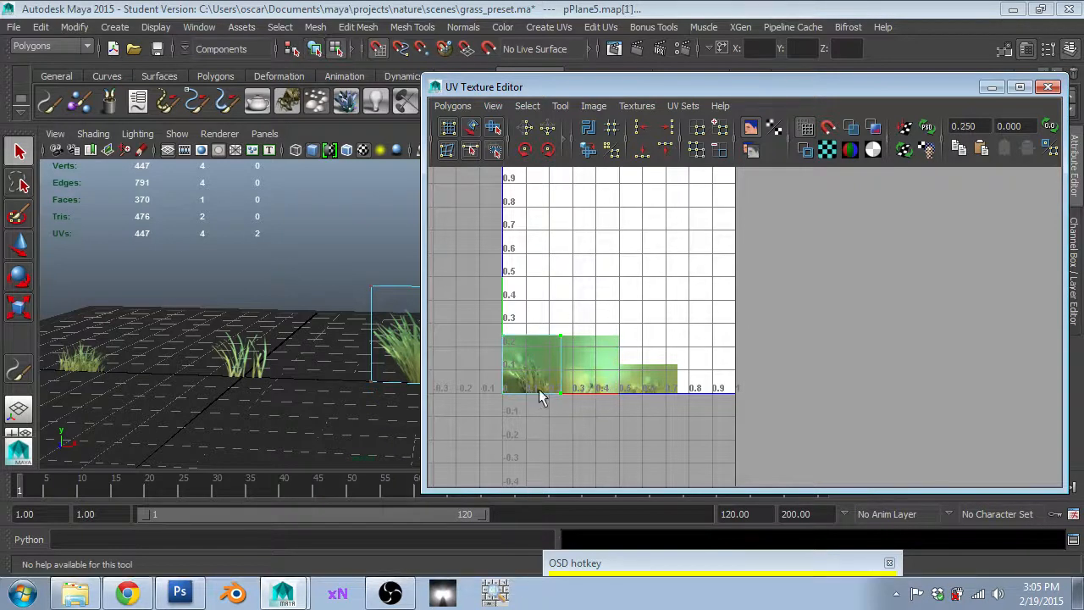
pyautogui.moveTo(984, 126); pyautogui.dragTo(930, 73)
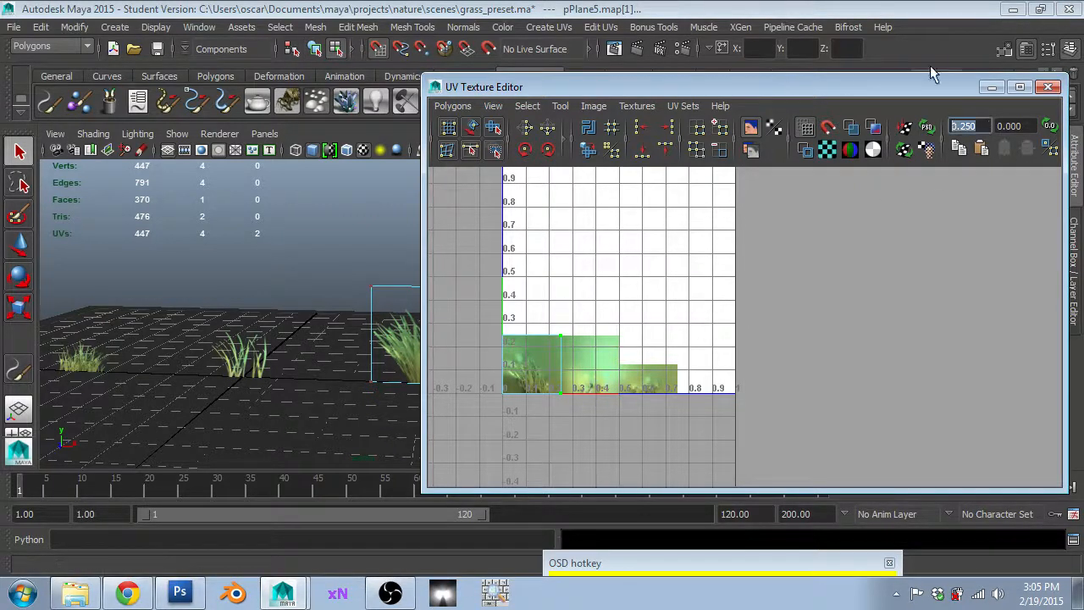
pyautogui.write('0.5')
pyautogui.press('Return')
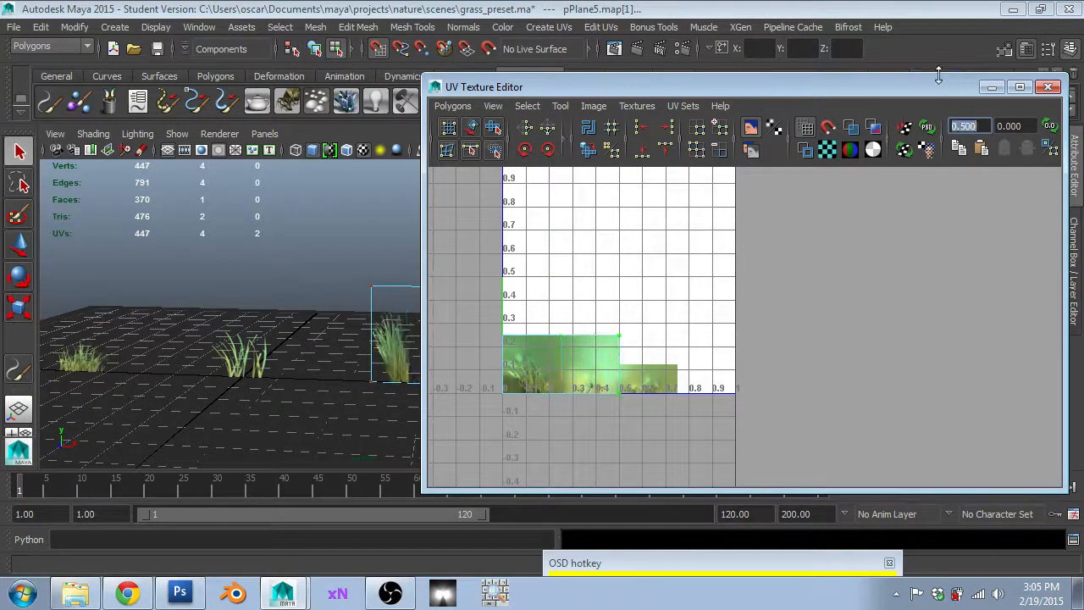
# - Try a U coordinate of 0.125 on the right-edge UVs and return it to 0.25
pyautogui.write('.125')
pyautogui.press('Return')
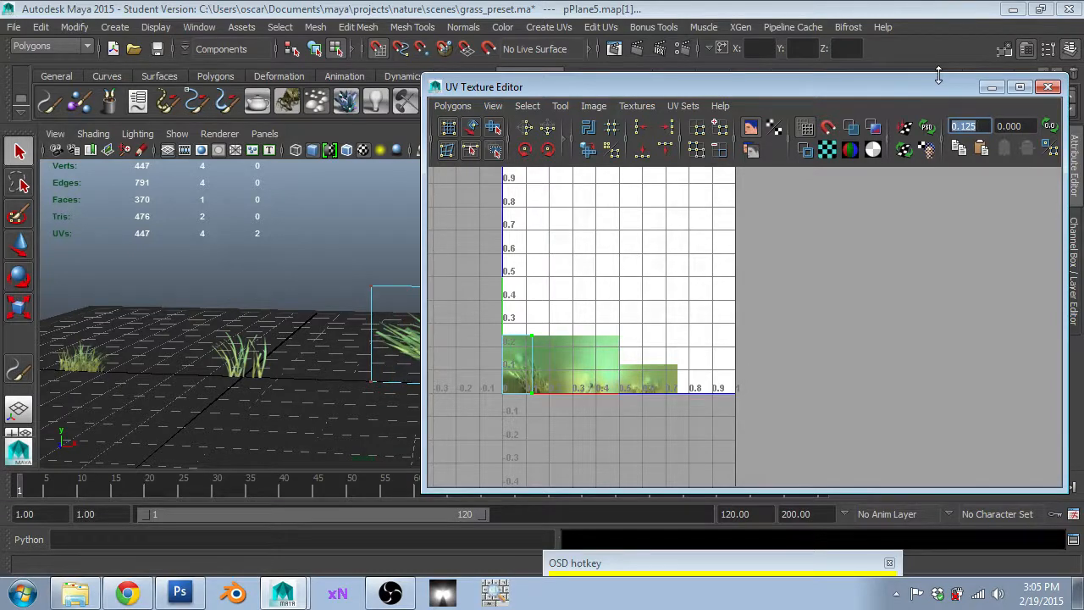
pyautogui.write('.25')
pyautogui.press('Return')
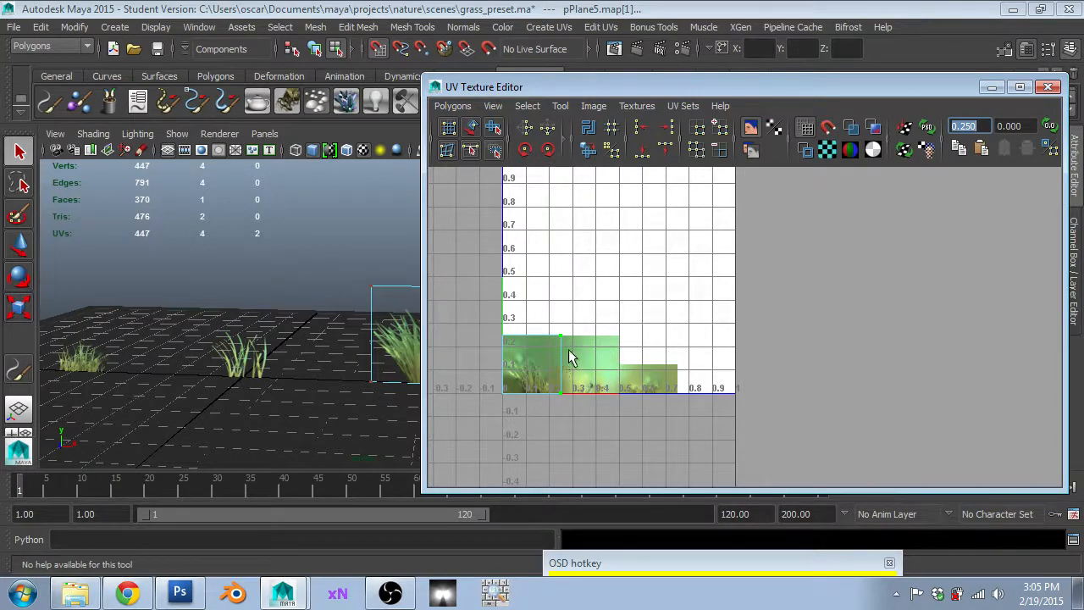
# - Select the dense card's two top UVs, try a U coordinate of 1, and undo it
pyautogui.moveTo(601, 317); pyautogui.dragTo(488, 368)
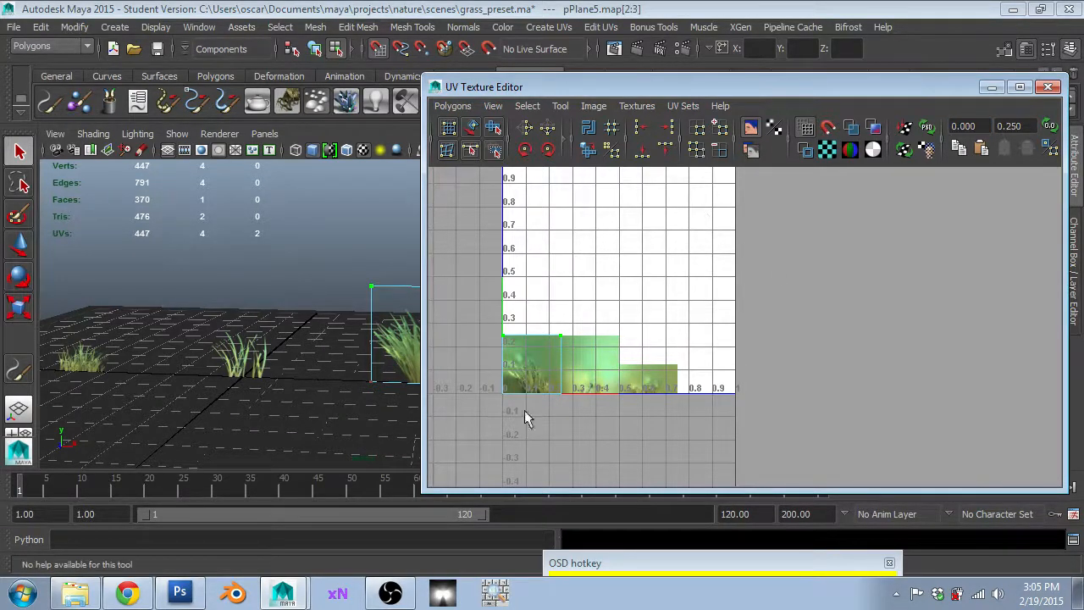
pyautogui.doubleClick(966, 126)
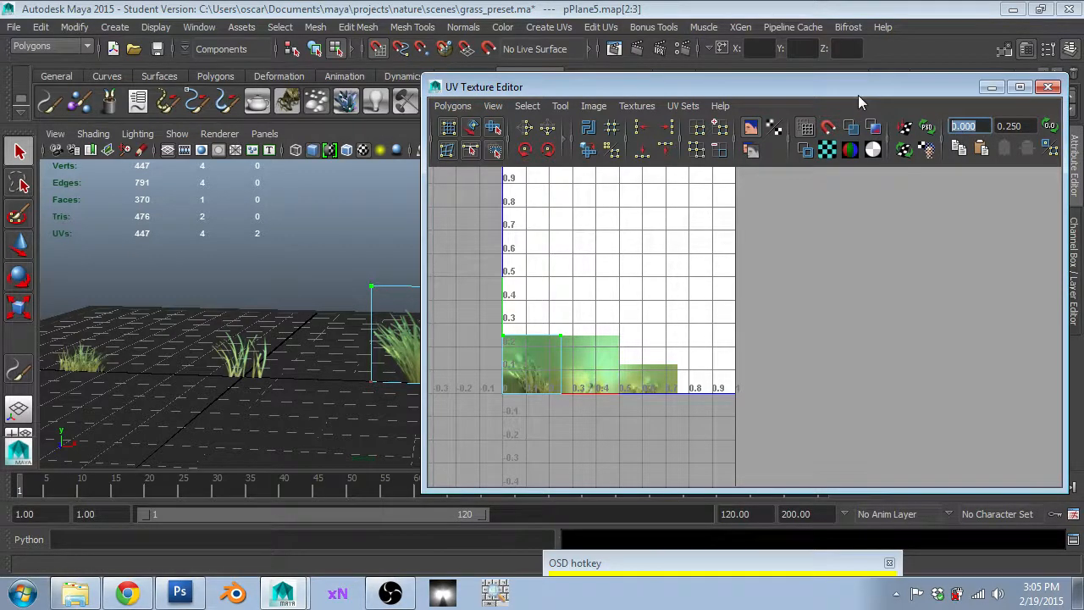
pyautogui.write('1')
pyautogui.press('Return')
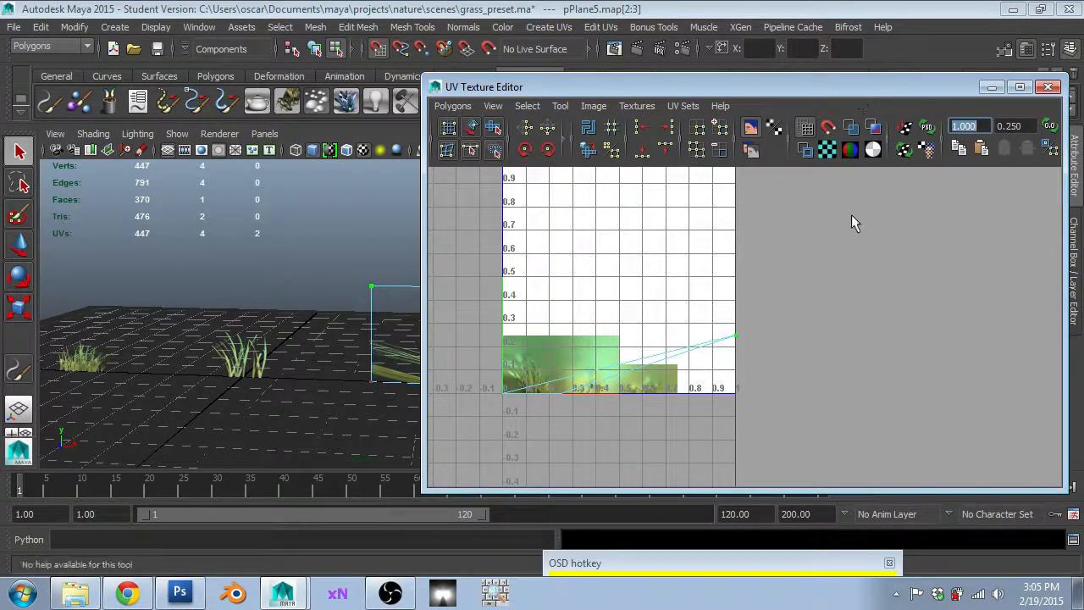
pyautogui.hotkey('ctrl', 'z')
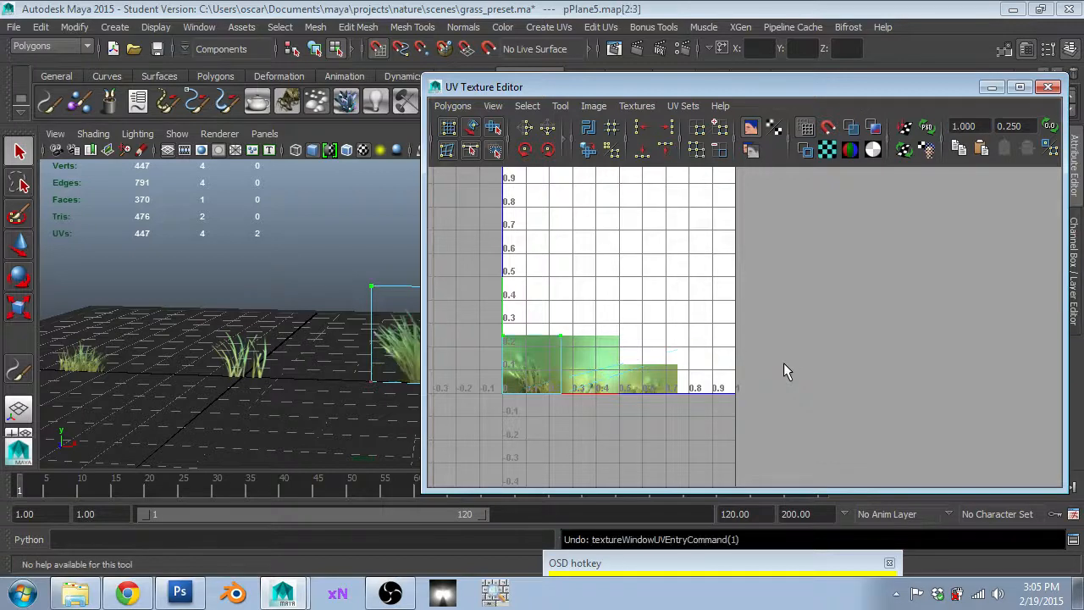
# - Try V coordinates of 1 and 0.5 on the top UVs and return V to 0.25
pyautogui.doubleClick(1012, 125)
pyautogui.write('1')
pyautogui.press('Return')
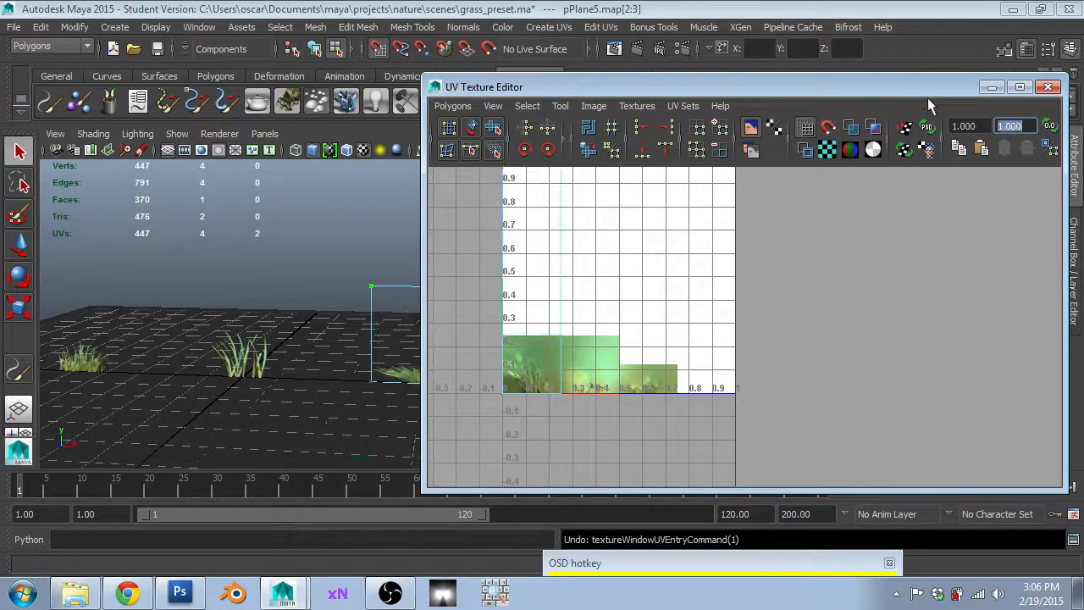
pyautogui.write('0.5')
pyautogui.press('Return')
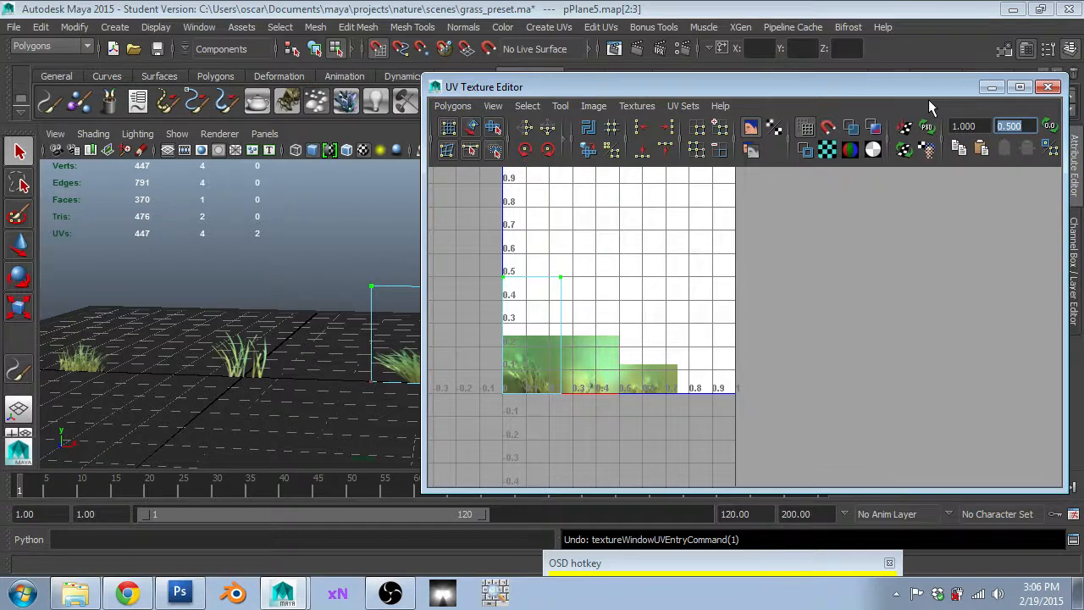
pyautogui.write('0.25')
pyautogui.press('Return')
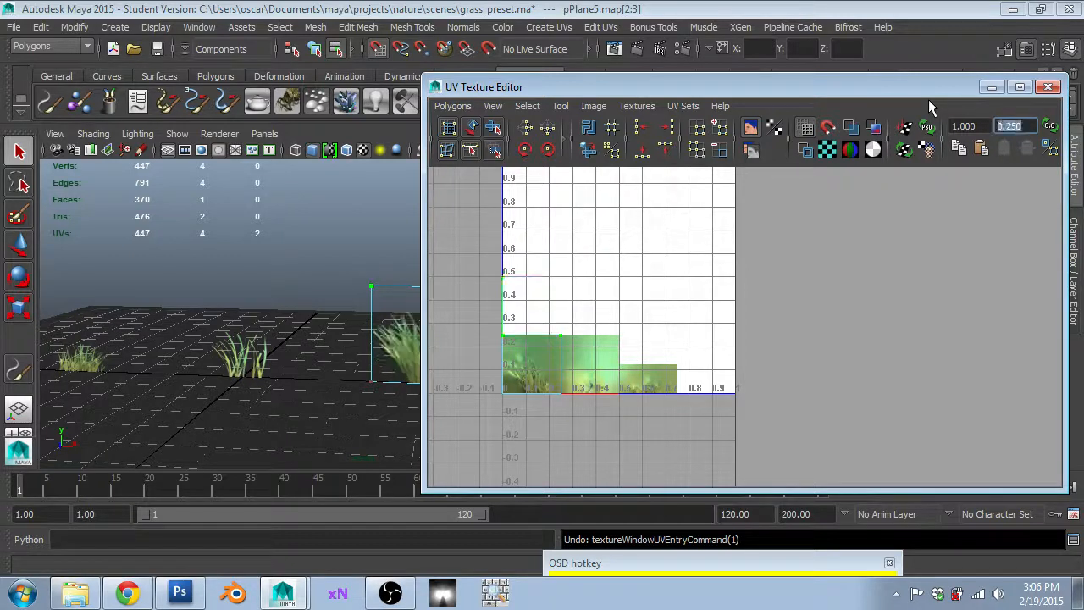
# - Try a V coordinate of 0.125 on the top UVs and restore it to 0.25
pyautogui.write('0.125')
pyautogui.press('Return')
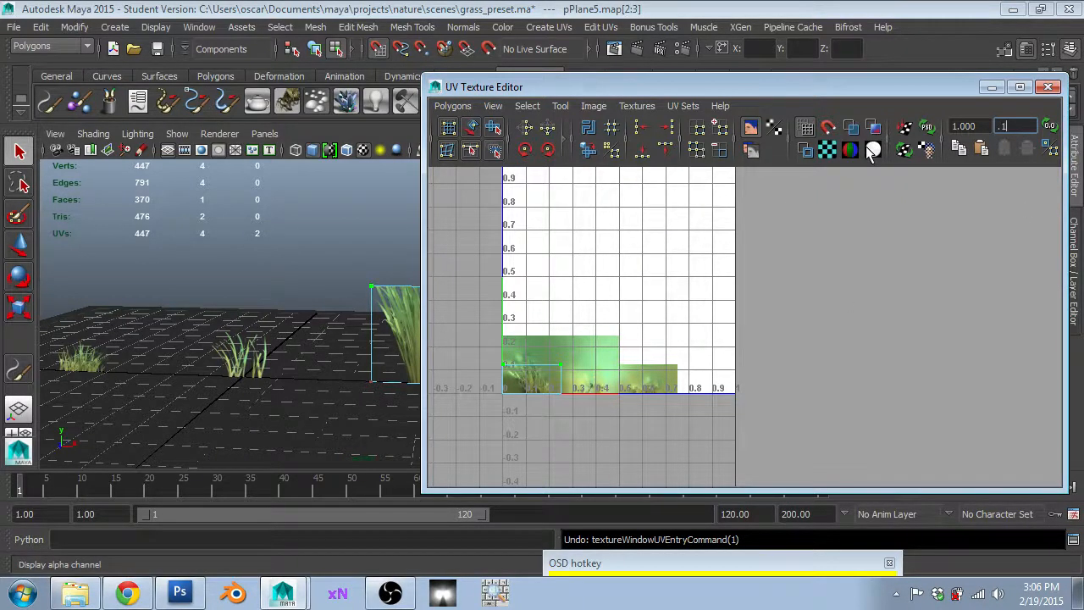
pyautogui.write('.25')
pyautogui.press('Return')
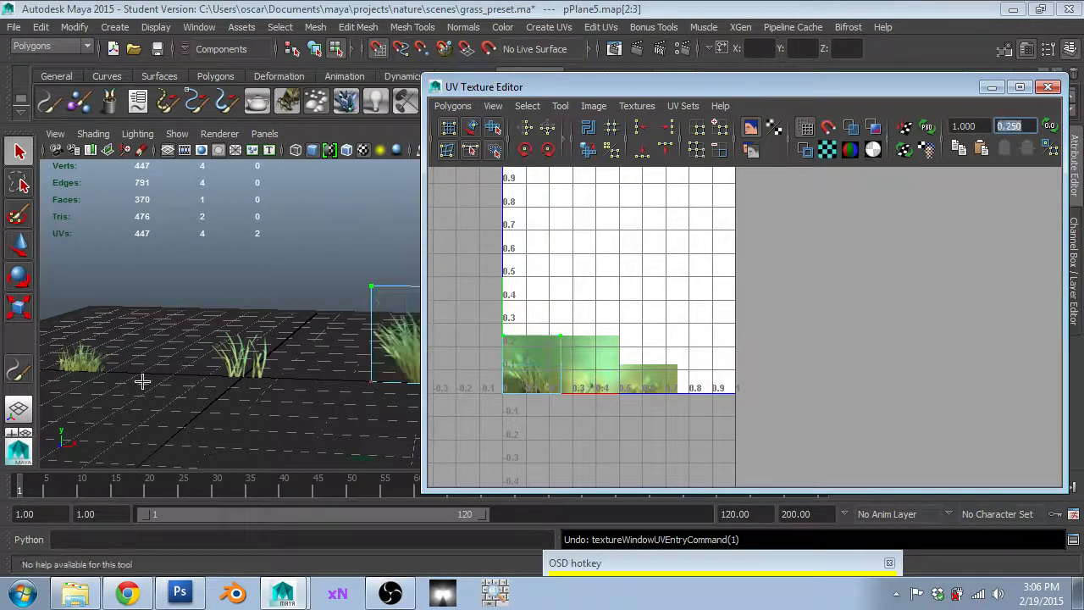
# - Return to object selection and select the short grass card to show its UVs over the atlas
pyautogui.keyDown('alt'); pyautogui.moveTo(43, 373); pyautogui.dragTo(221, 317); pyautogui.keyUp('alt')
pyautogui.press('w')
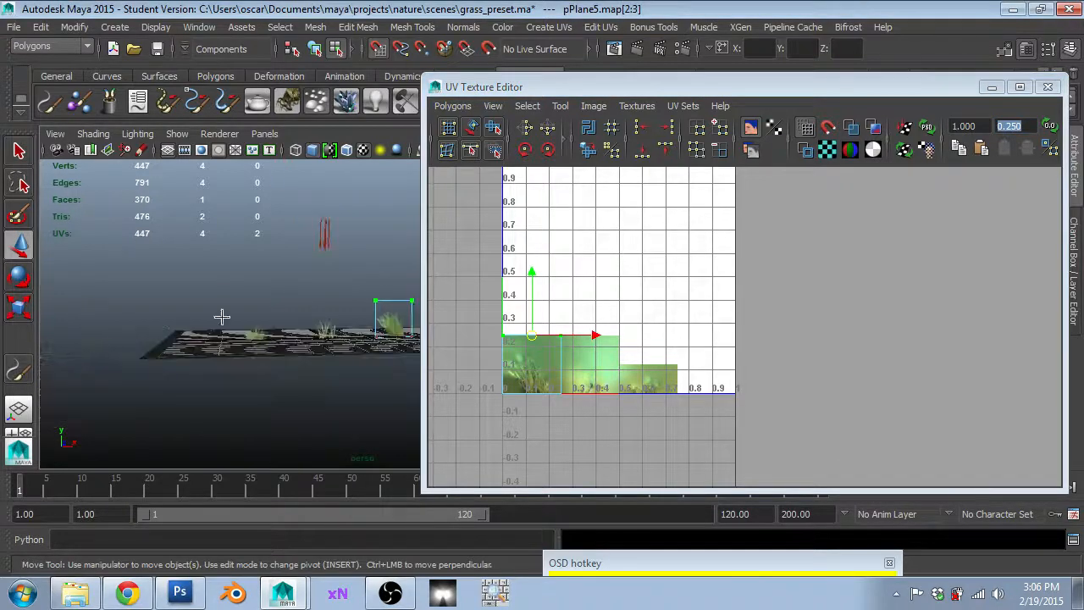
pyautogui.click(254, 332)
pyautogui.click(18, 151)
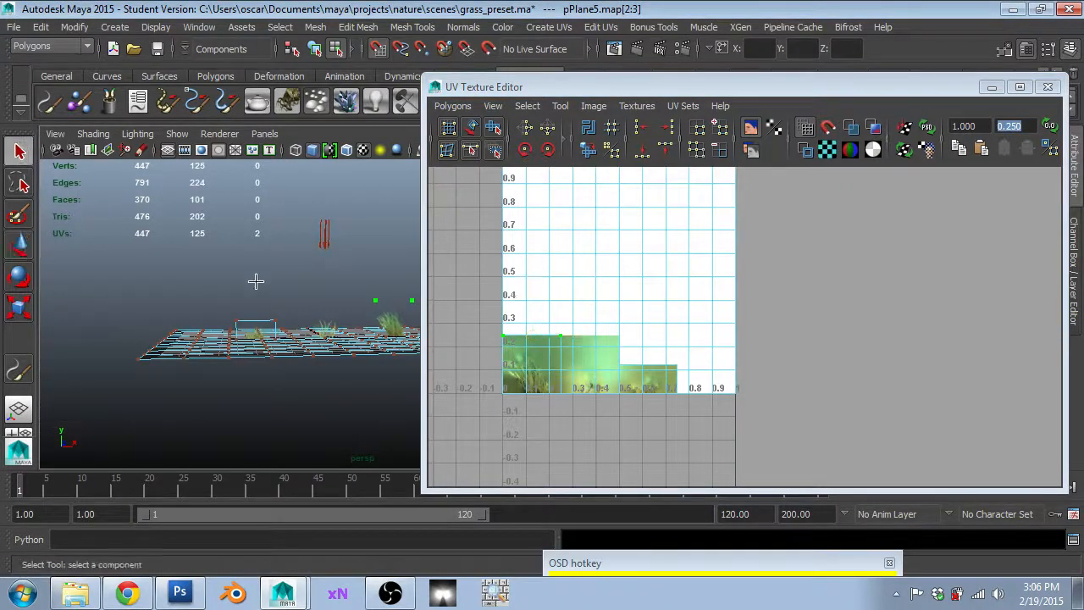
pyautogui.scroll(6, 246, 298)
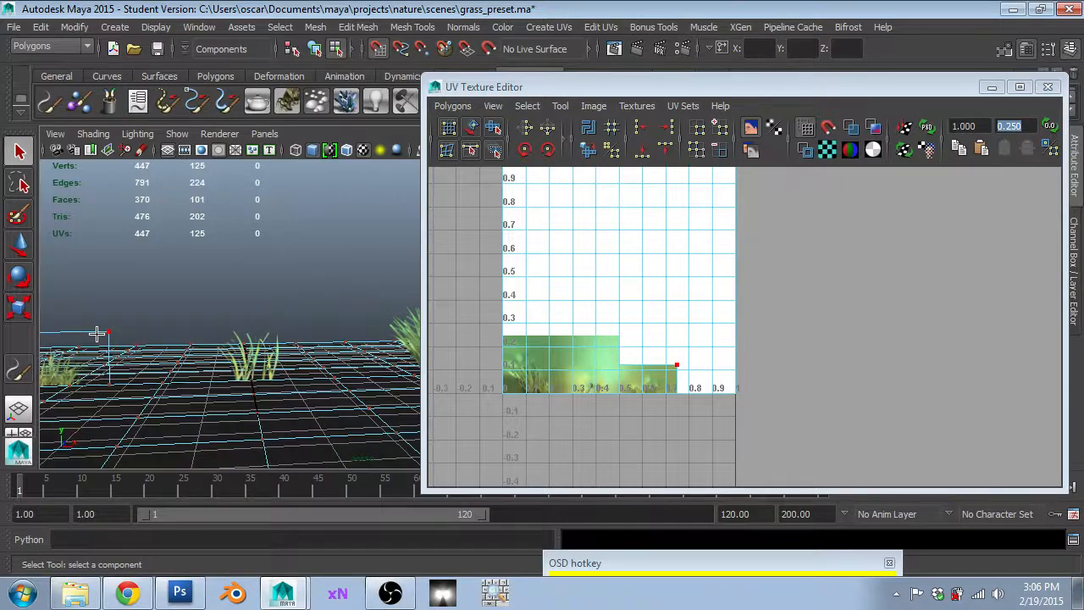
pyautogui.press('F8')
pyautogui.click(116, 268)
pyautogui.click(82, 375)
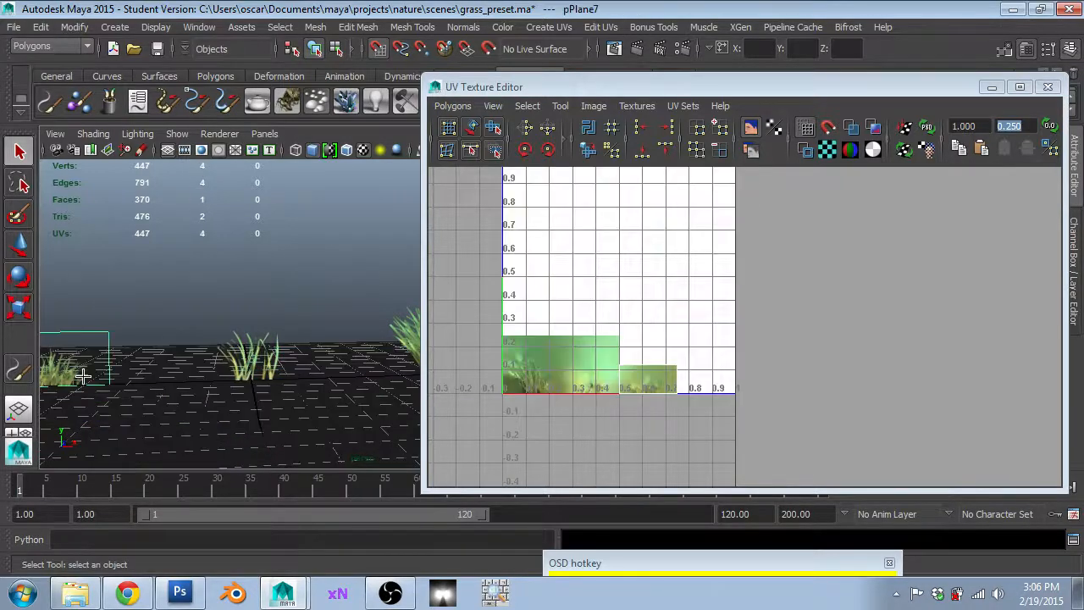
pyautogui.keyDown('alt'); pyautogui.moveTo(82, 376); pyautogui.dragTo(235, 376); pyautogui.keyUp('alt')
pyautogui.rightClick(302, 360)
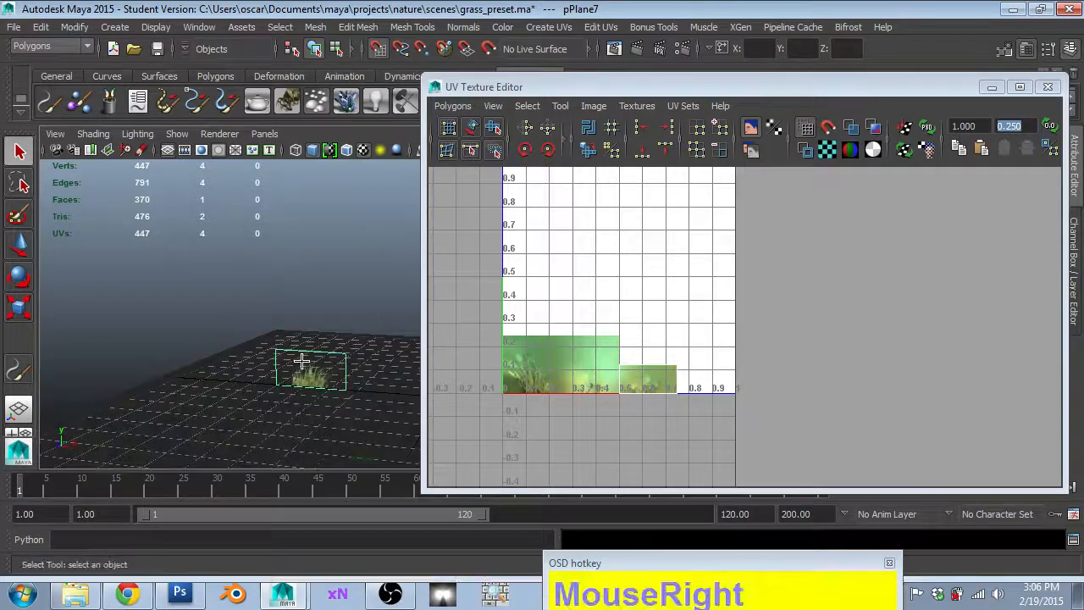
pyautogui.moveTo(302, 360); pyautogui.dragTo(296, 198, button='right')
pyautogui.scroll(-3, 298, 208)
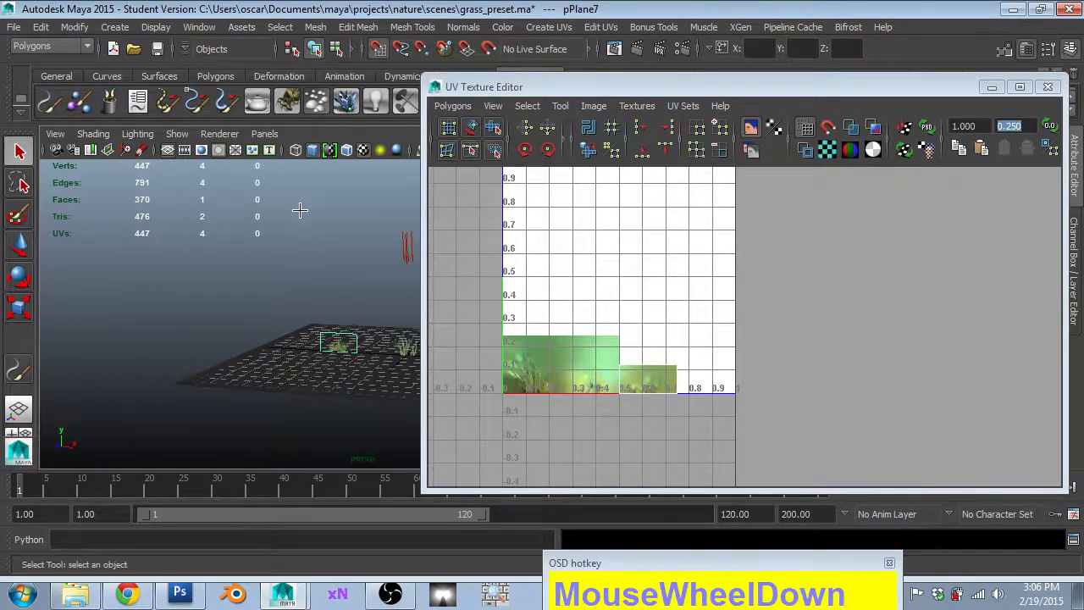
pyautogui.keyDown('alt'); pyautogui.moveTo(297, 211); pyautogui.dragTo(226, 305, button='middle'); pyautogui.keyUp('alt')
pyautogui.keyDown('alt'); pyautogui.moveTo(225, 305); pyautogui.dragTo(213, 375); pyautogui.keyUp('alt')
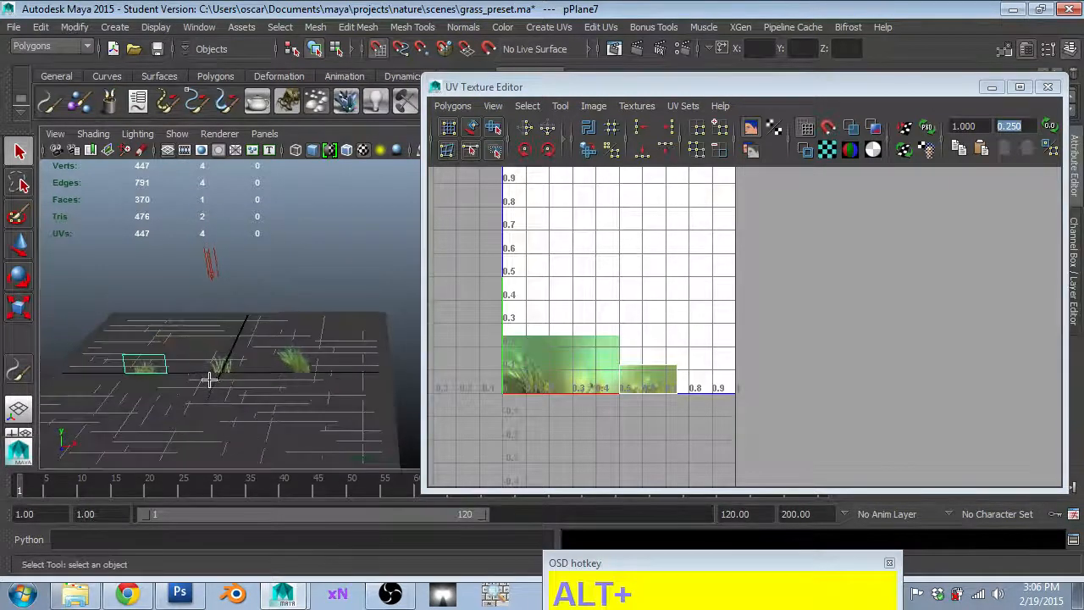